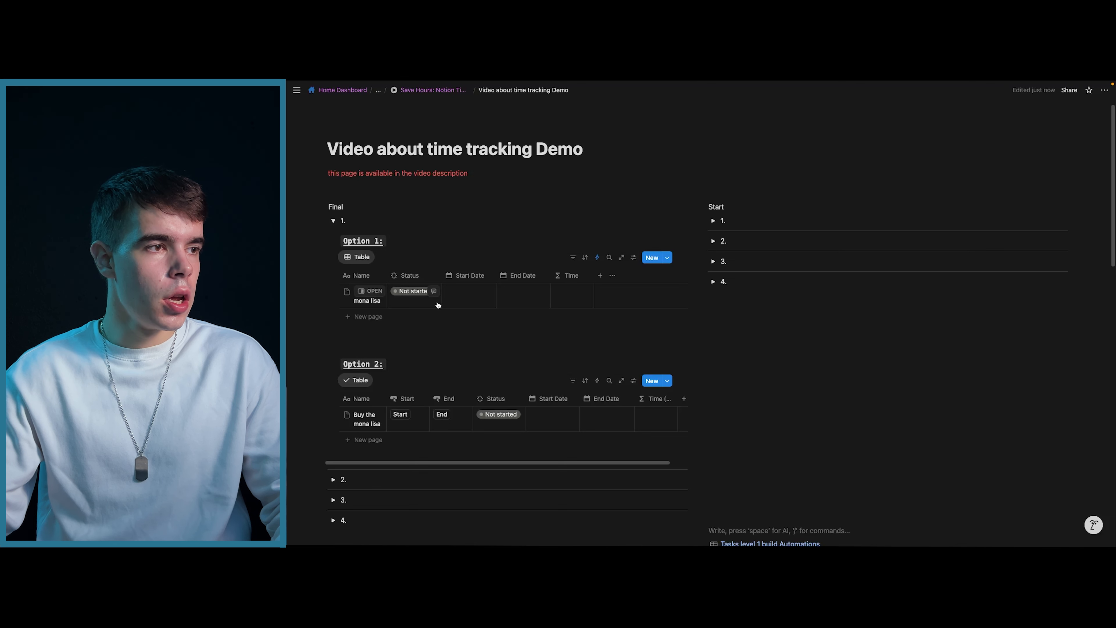
In the Final column's Option 1 table, set the task's status to In progress, followed by Done.
left_click(411, 291)
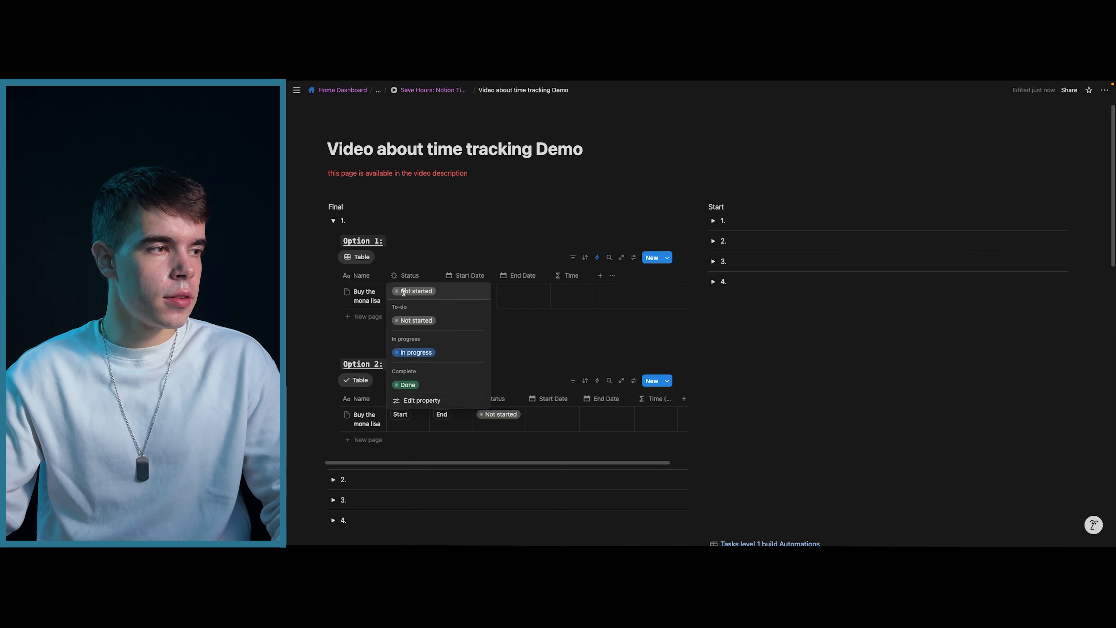
left_click(414, 353)
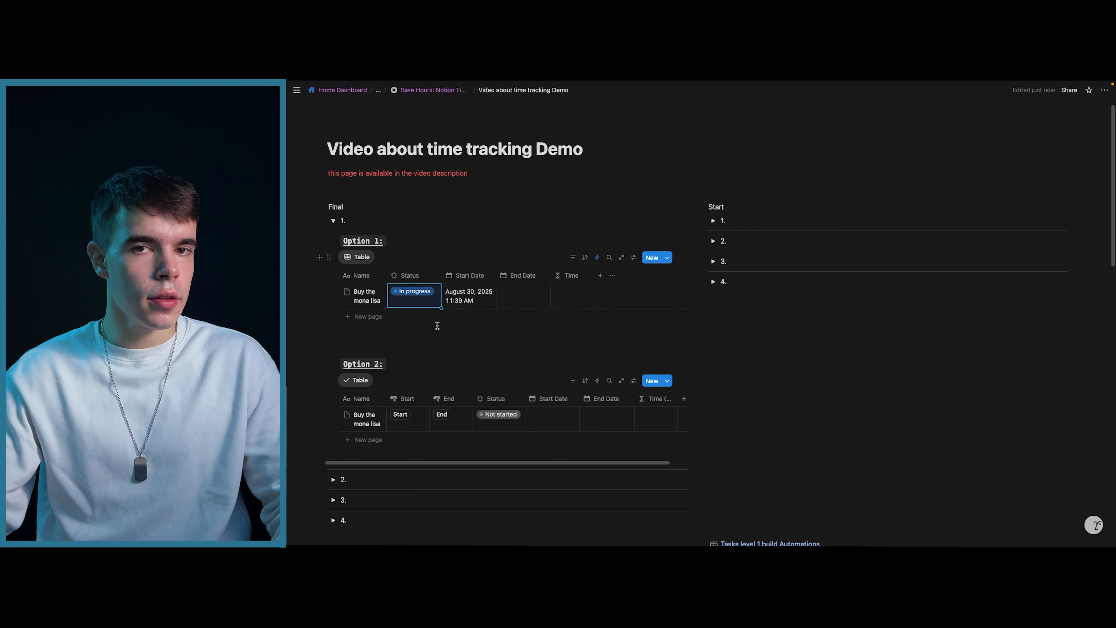
left_click(417, 295)
left_click(416, 386)
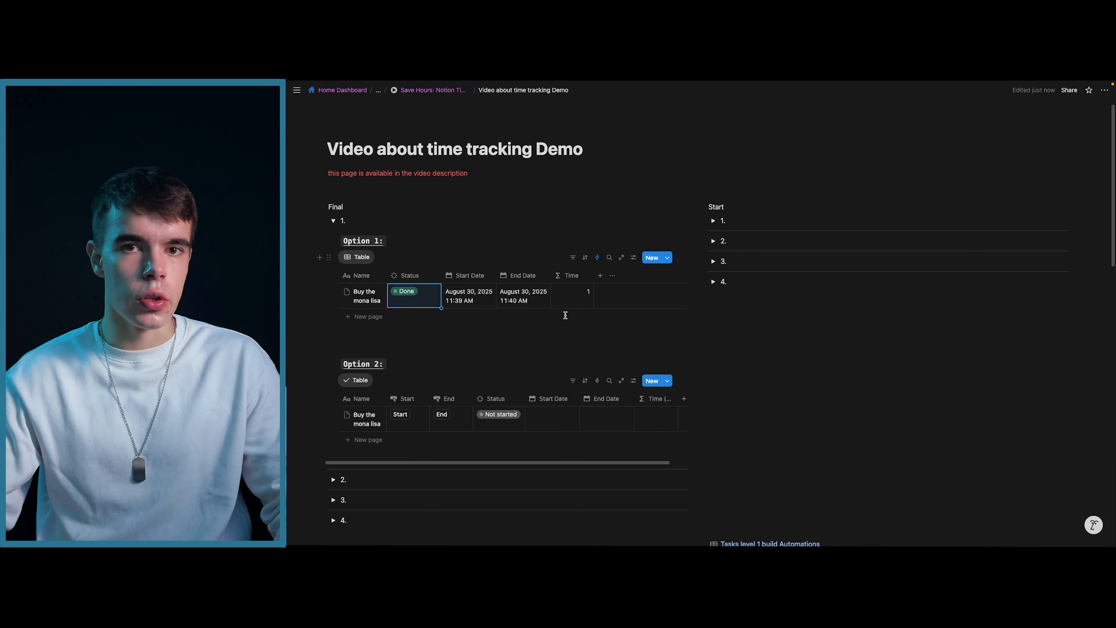
Run the Start and End buttons for the task in the Final column's Option 2 table.
scroll(563, 314, "down", 1)
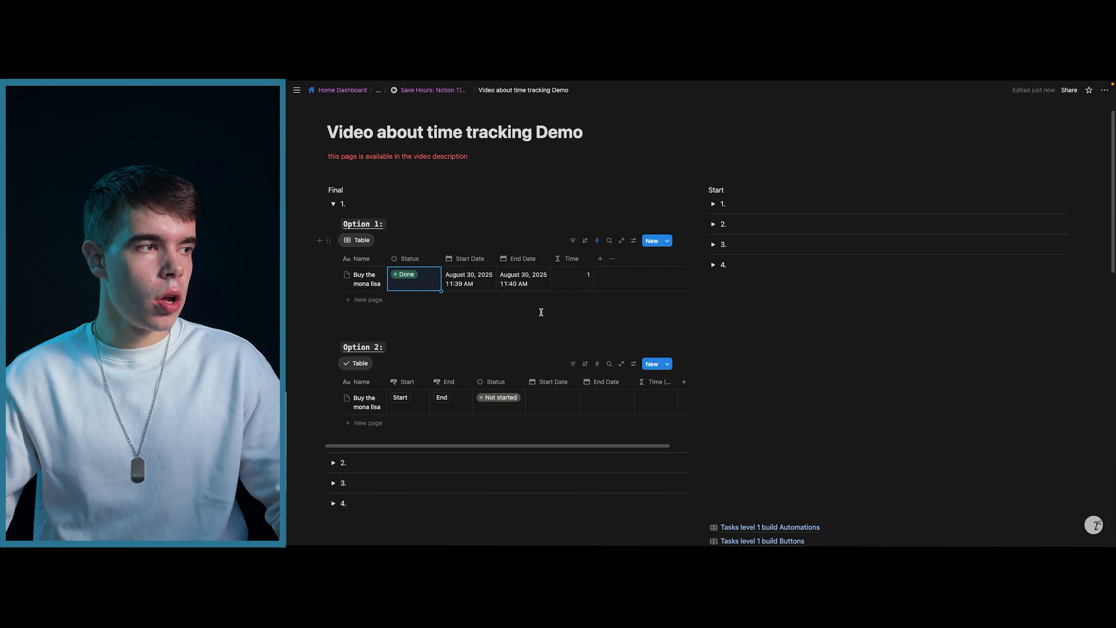
scroll(426, 311, "down", 1)
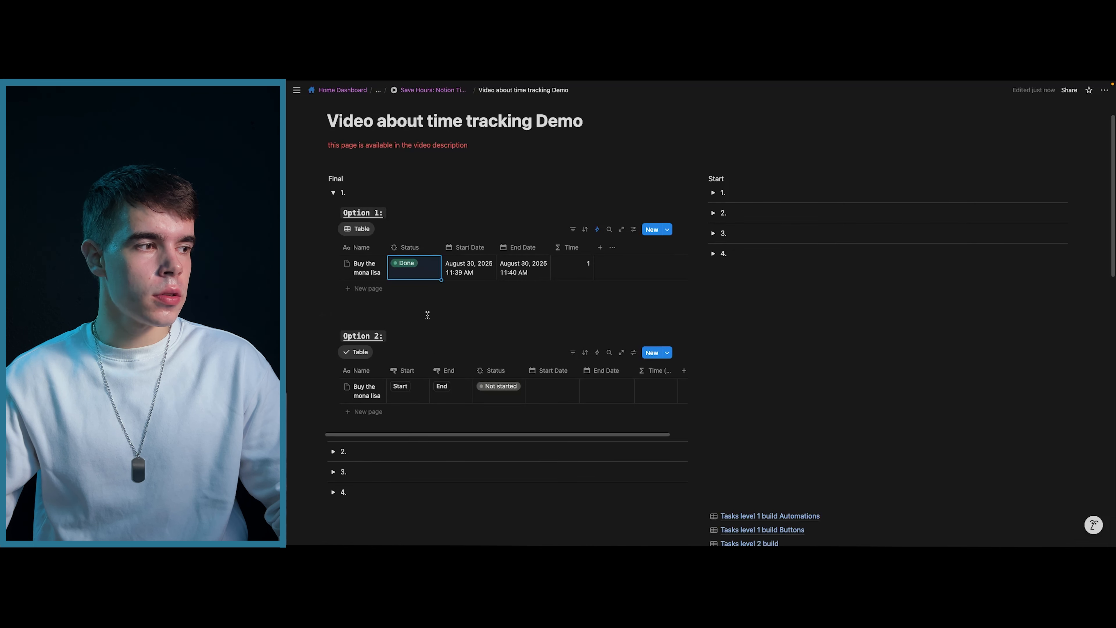
left_click(400, 386)
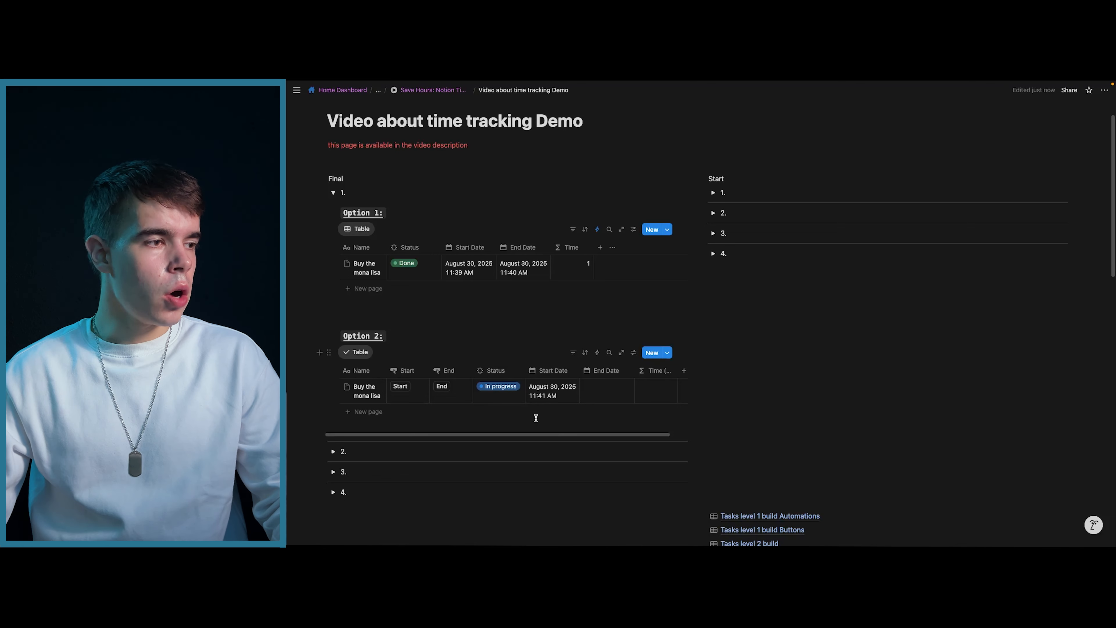
left_click(444, 390)
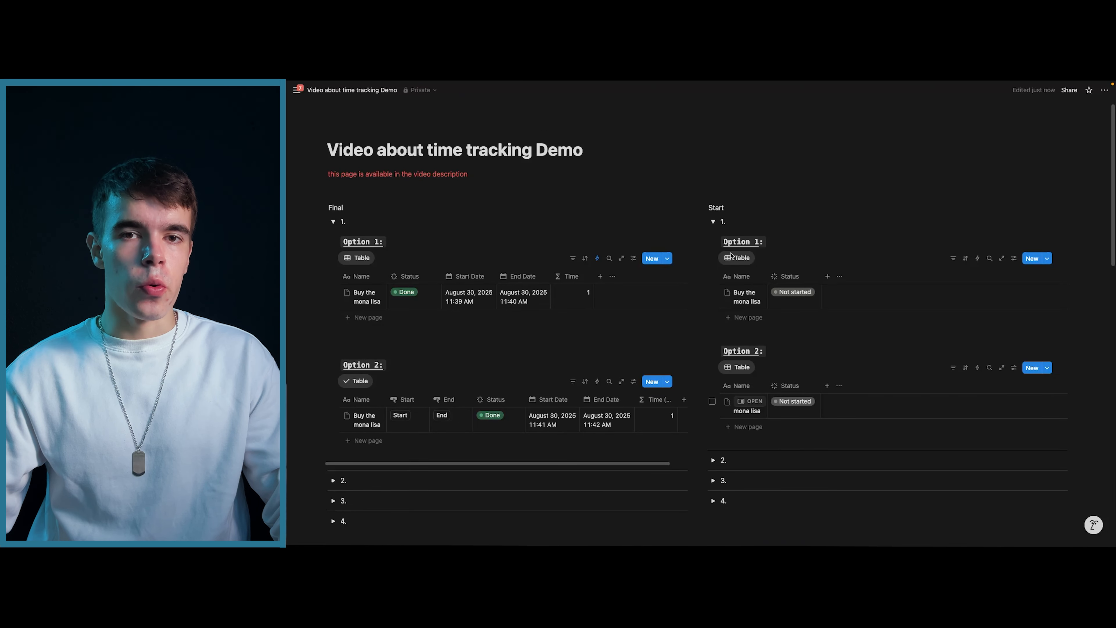
Add a date property named Start Date to the Option 1 table in the Start column.
left_click(827, 277)
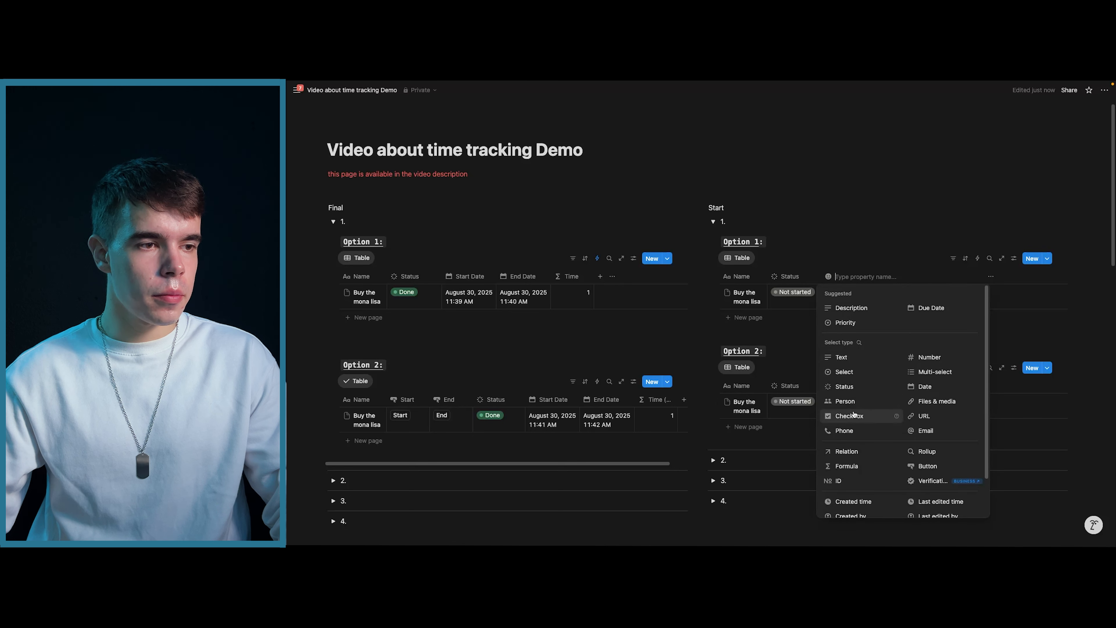
left_click(925, 386)
left_click(857, 278)
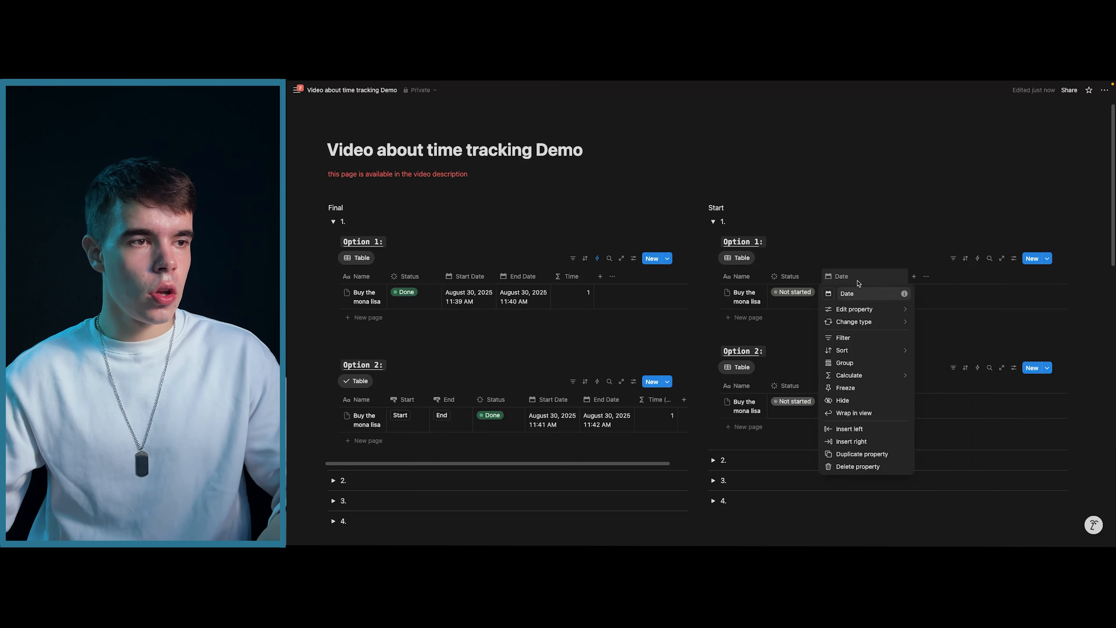
type("Start Date")
key("Return")
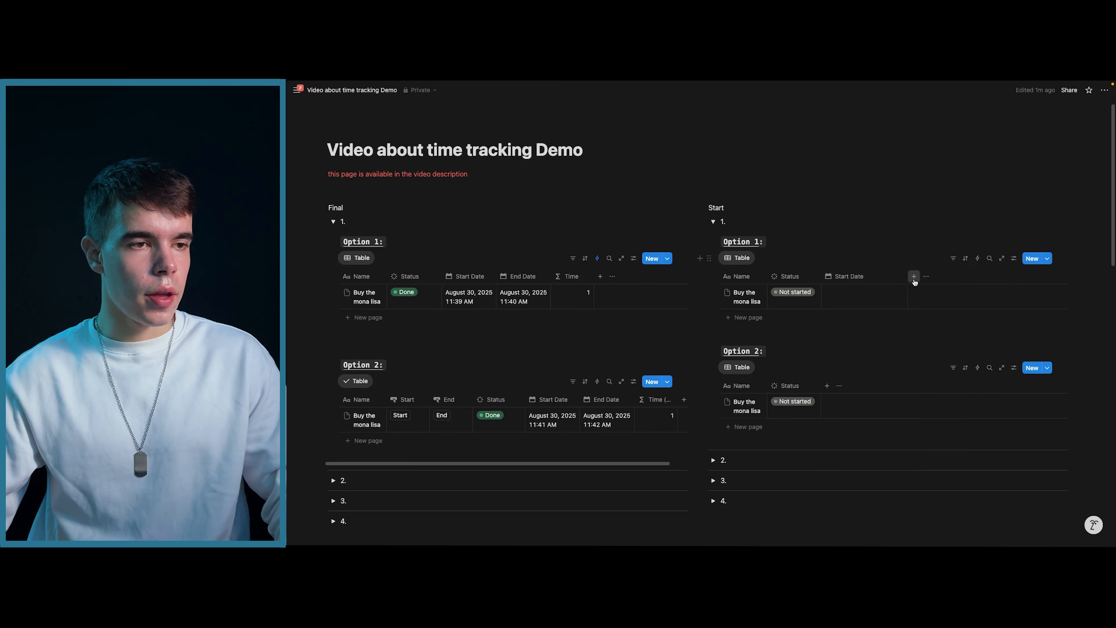
Add a second date property named End Date to the Start column's Option 1 table.
left_click(915, 277)
left_click(1012, 386)
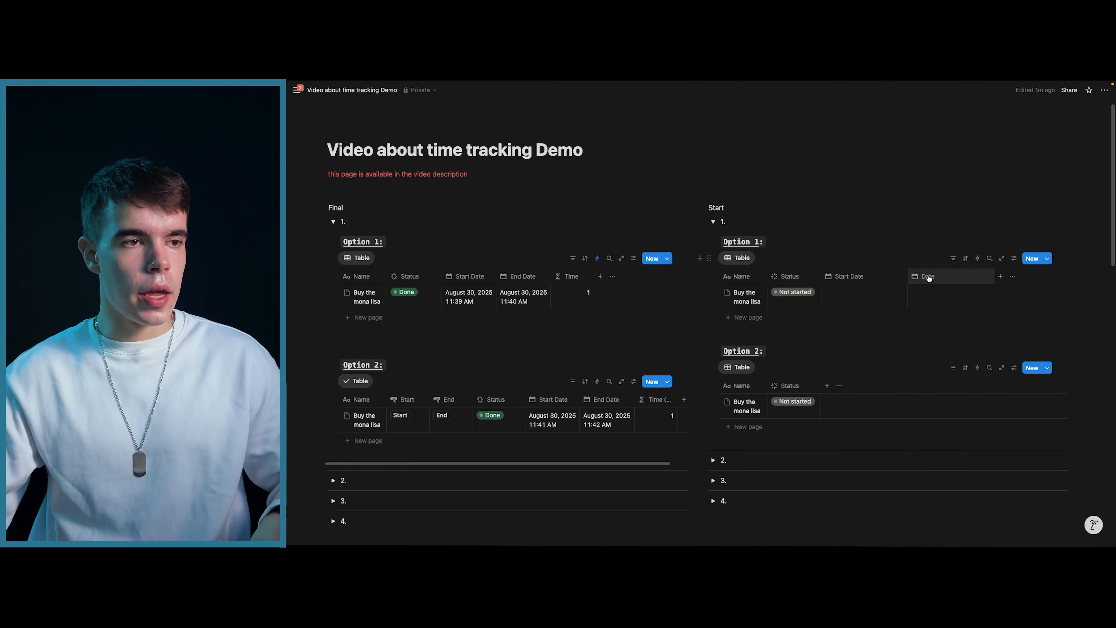
left_click(929, 278)
type("End Date")
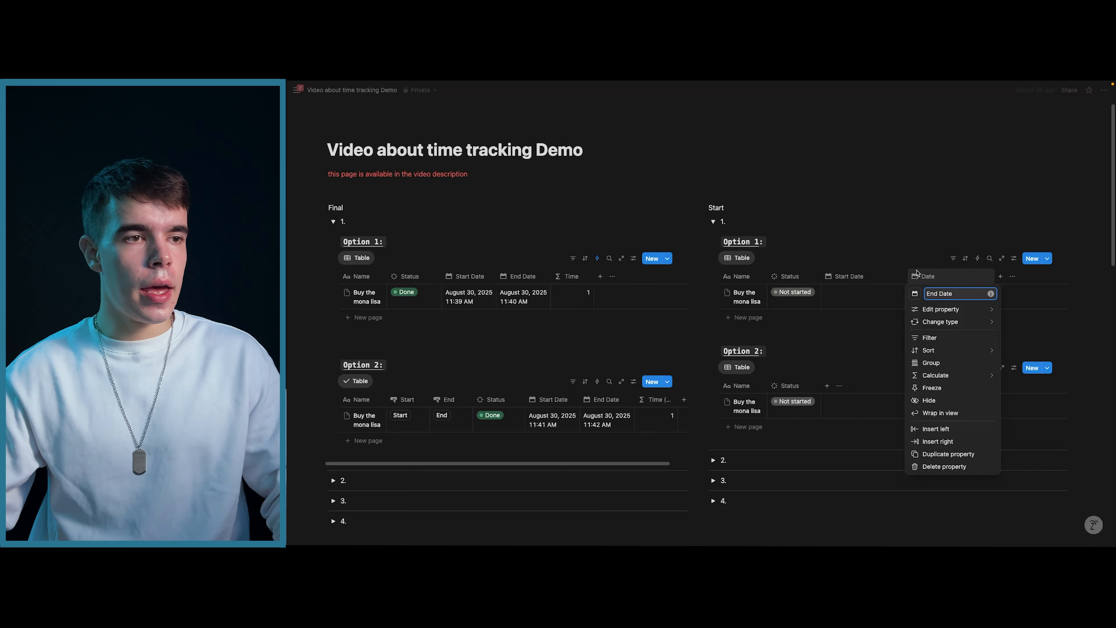
key("Return")
Add a formula property named Time to the Start column's Option 1 table.
left_click(1001, 276)
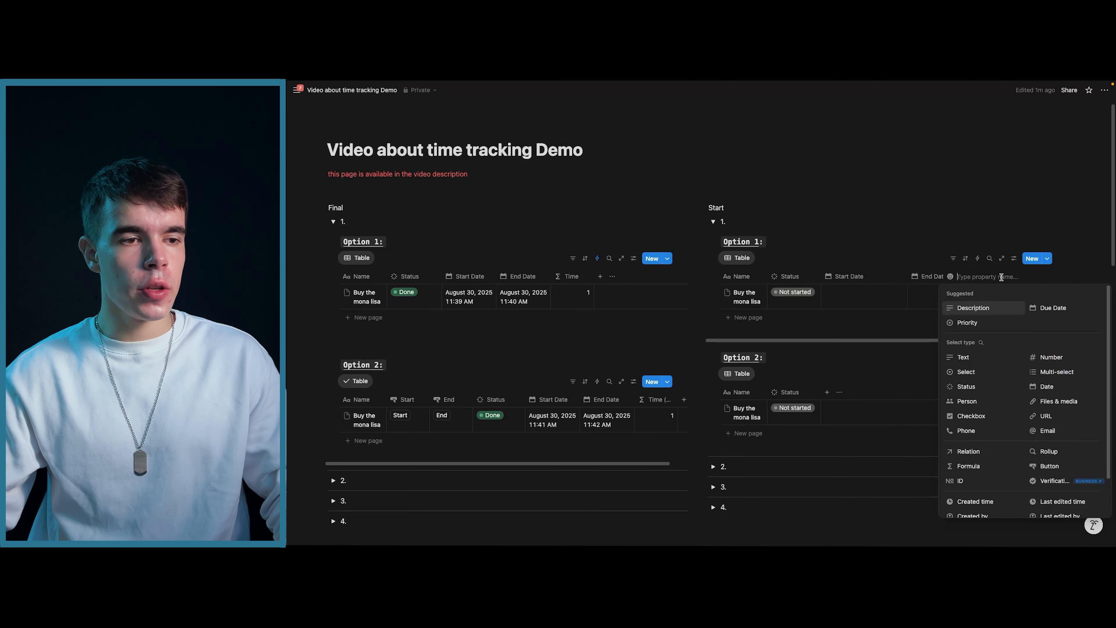
left_click(970, 466)
left_click_drag(1042, 295, 994, 296)
type("Time")
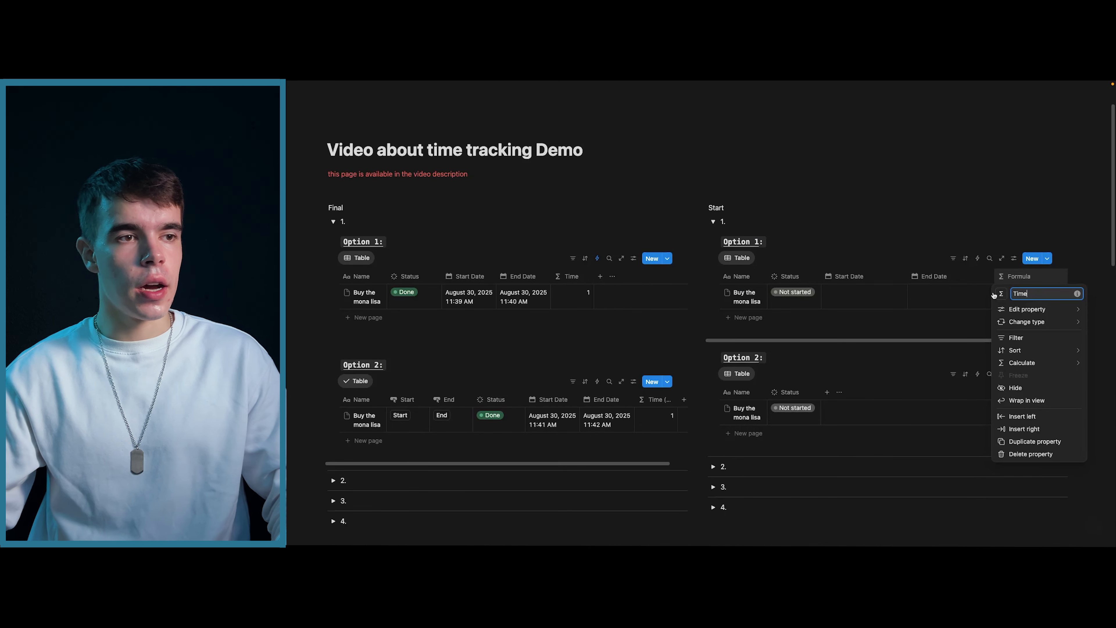
left_click(900, 238)
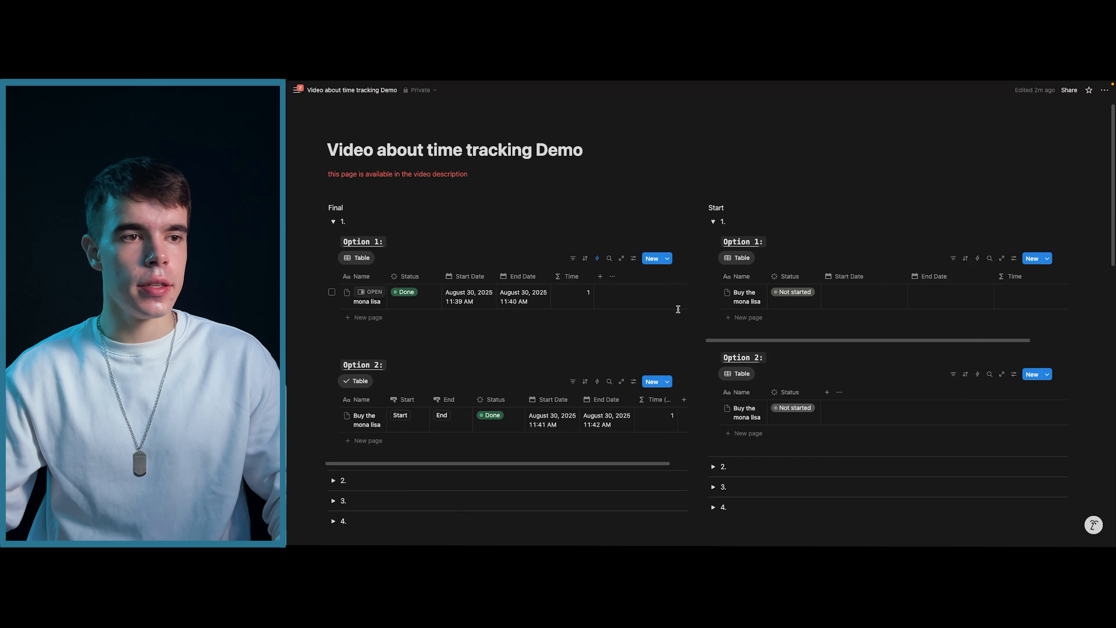
Set the Time formula to dateBetween(End Date, Start Date, "minutes") and save it.
left_click(1023, 297)
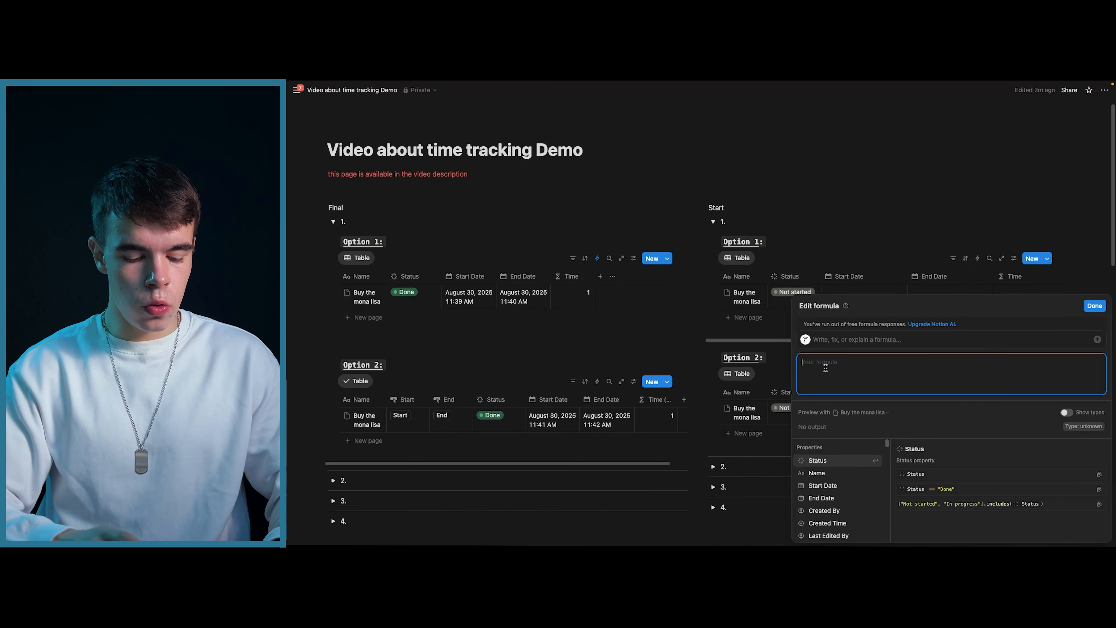
type("date")
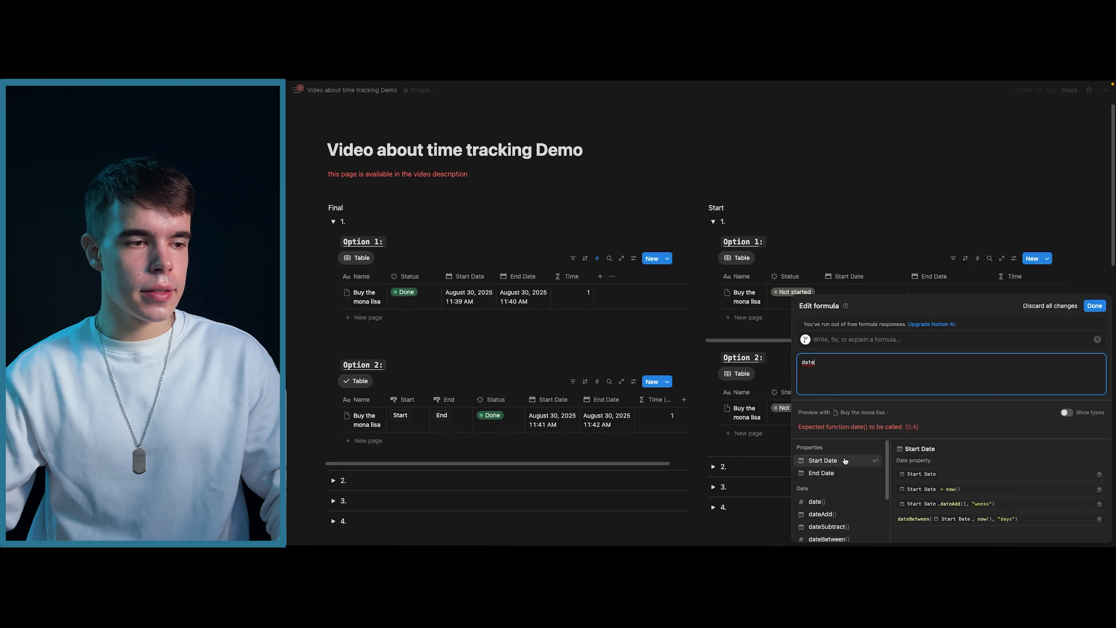
left_click(841, 535)
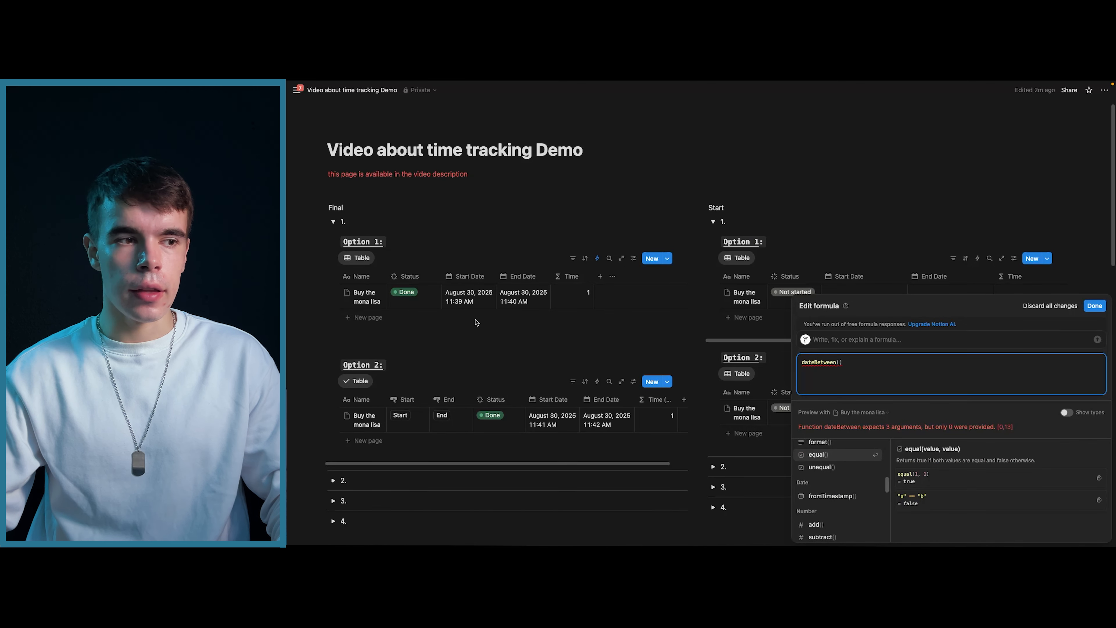
left_click(850, 362)
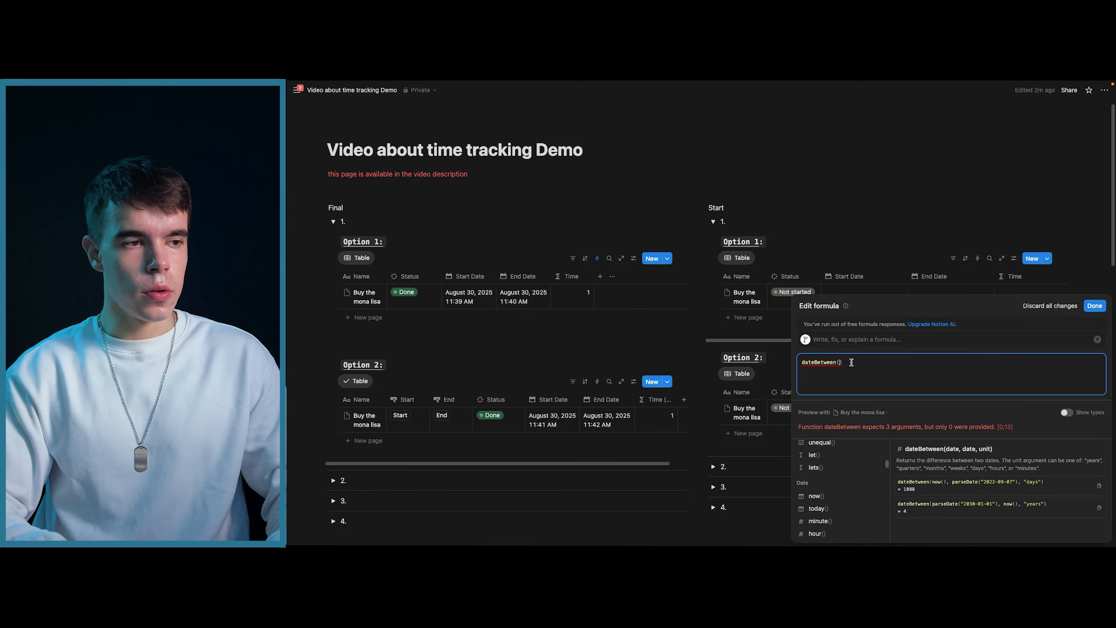
type("end")
key("Return")
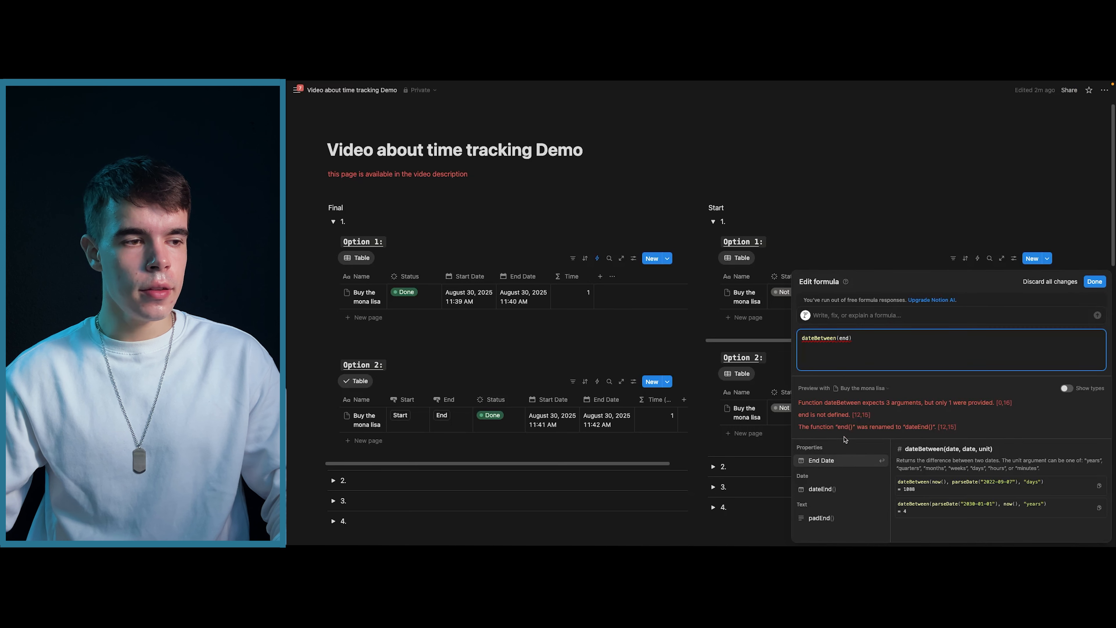
type(",")
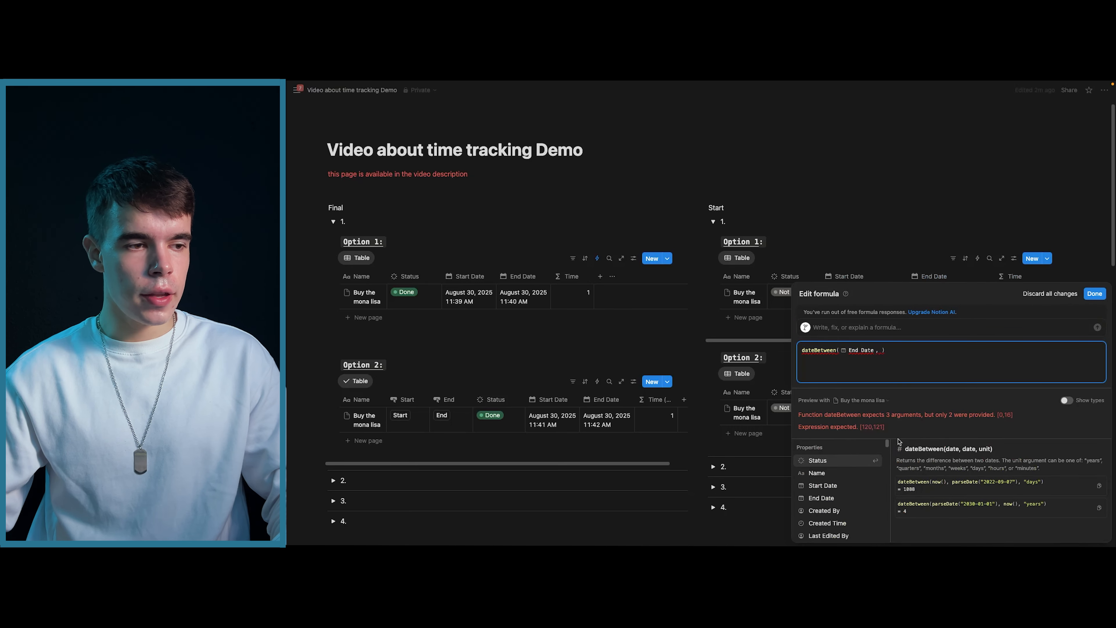
left_click(827, 486)
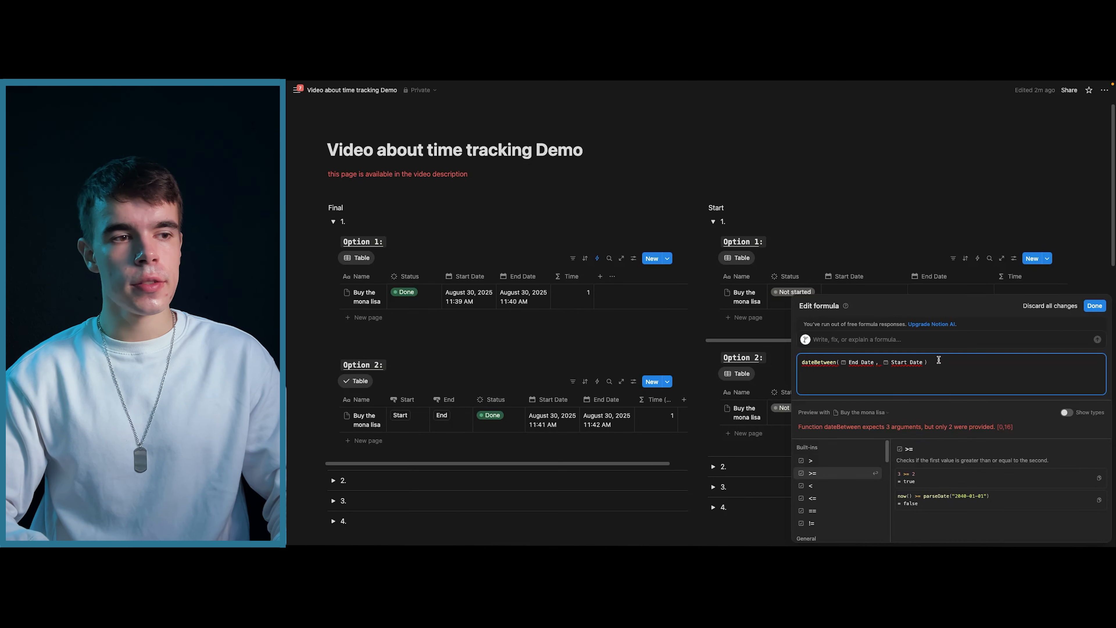
type(", \"minutes\"")
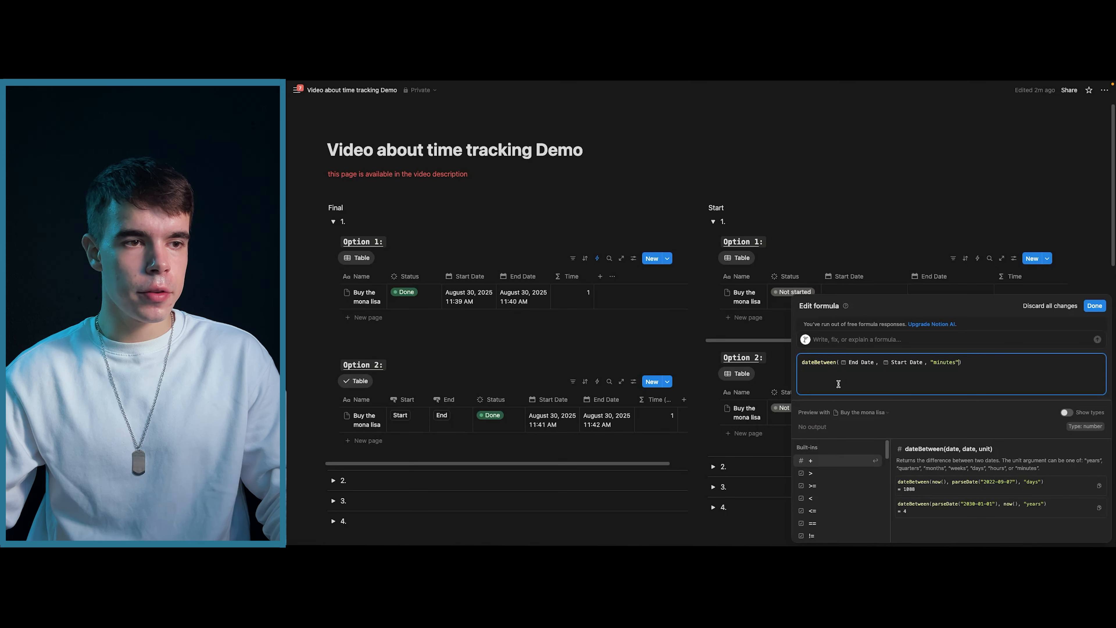
left_click(1094, 306)
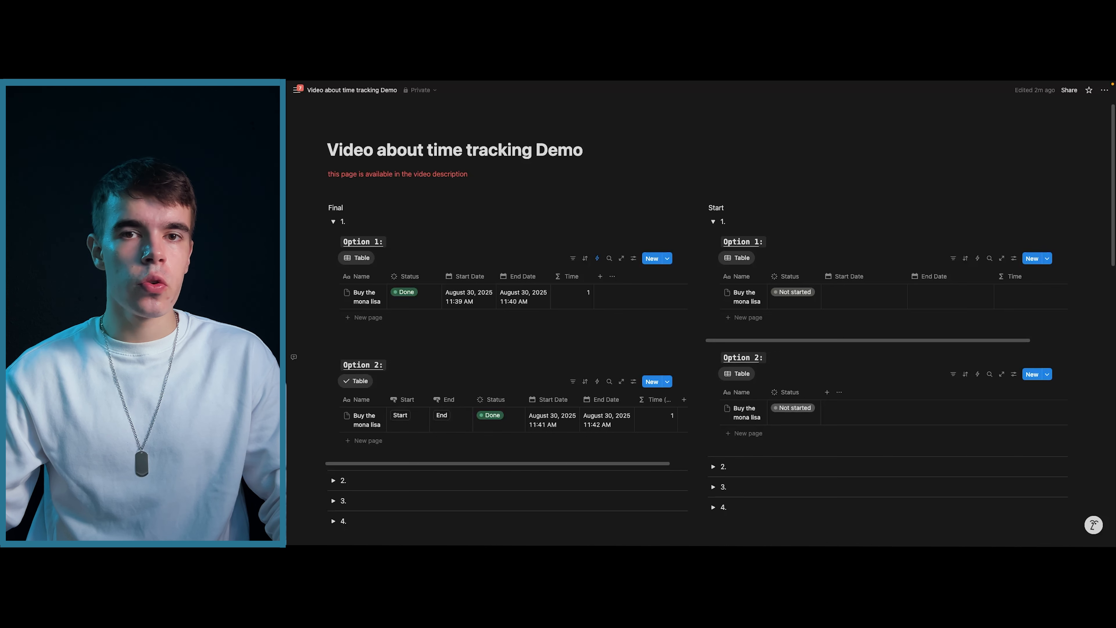
Create an automation named Start Time tracking for the Start column's Option 1 table, triggered when Status is set to In progress.
left_click(978, 259)
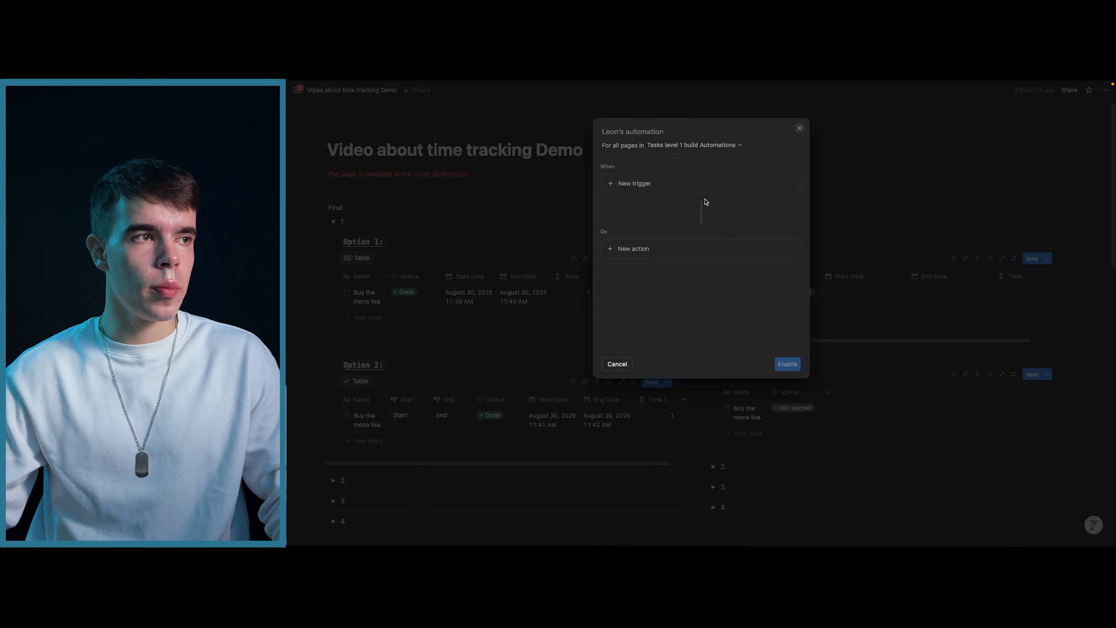
left_click(646, 163)
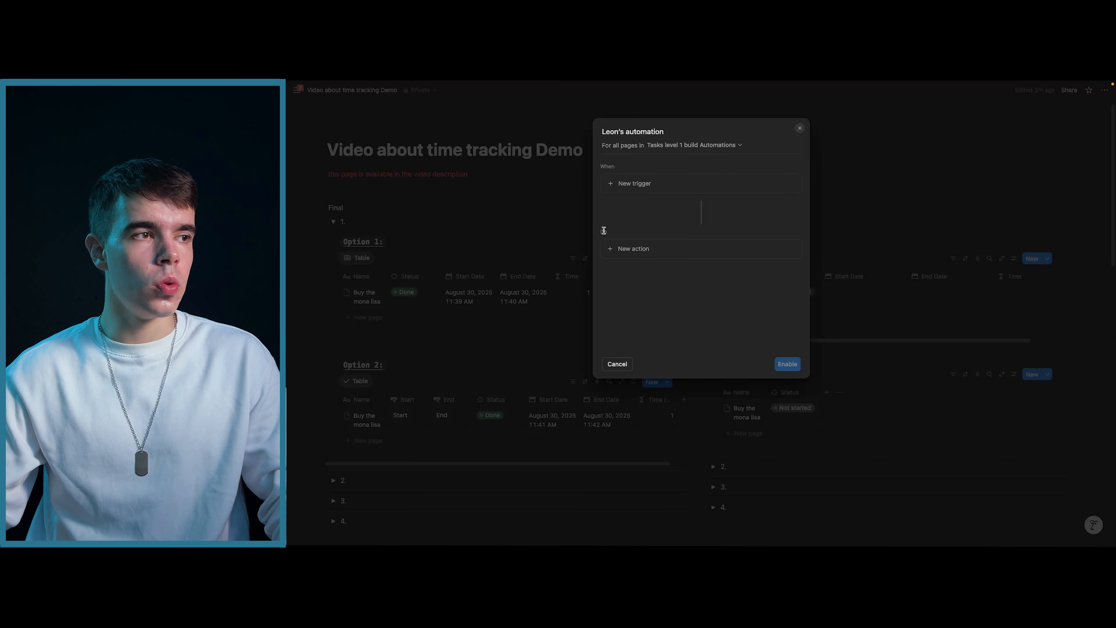
left_click(633, 190)
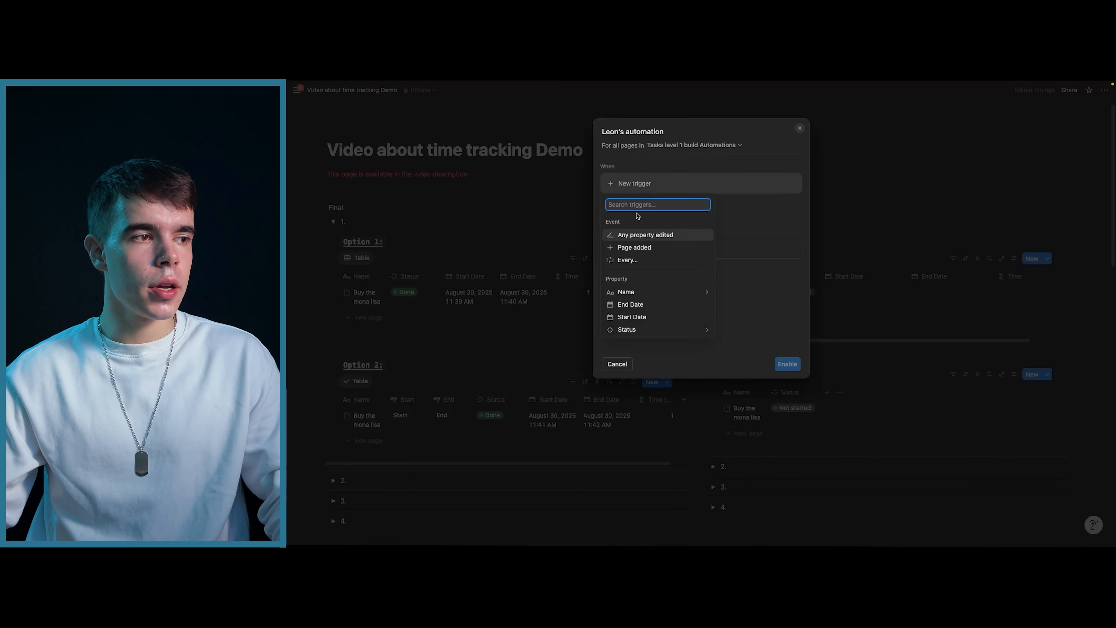
left_click(633, 329)
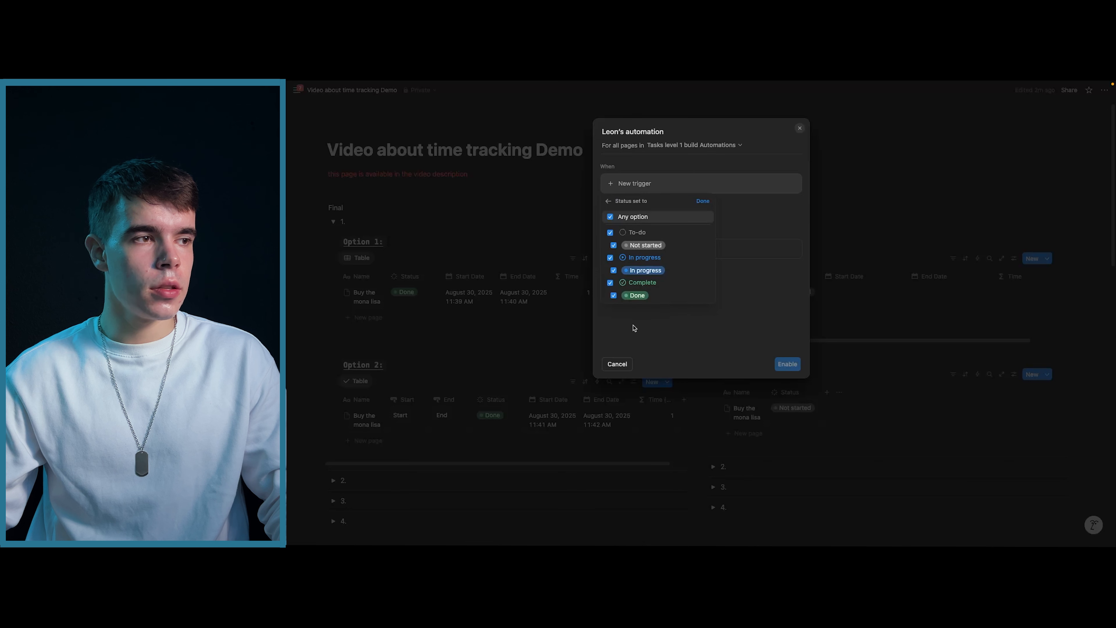
left_click(610, 217)
left_click(610, 257)
left_click(703, 201)
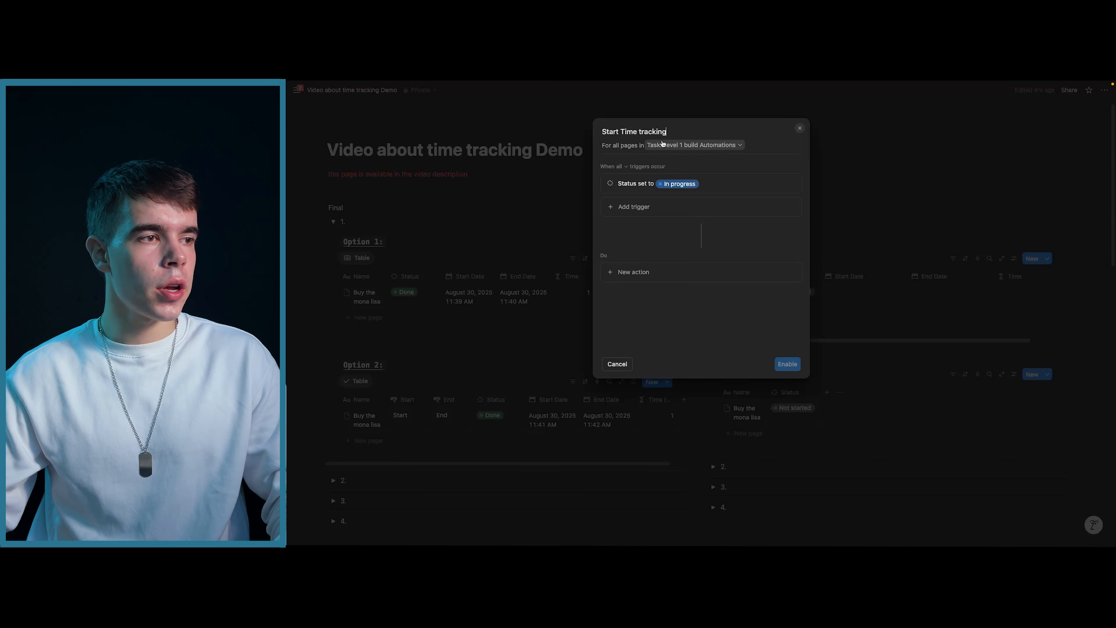
Add an action that sets Start Date to Time triggered, and enable the automation.
left_click(630, 273)
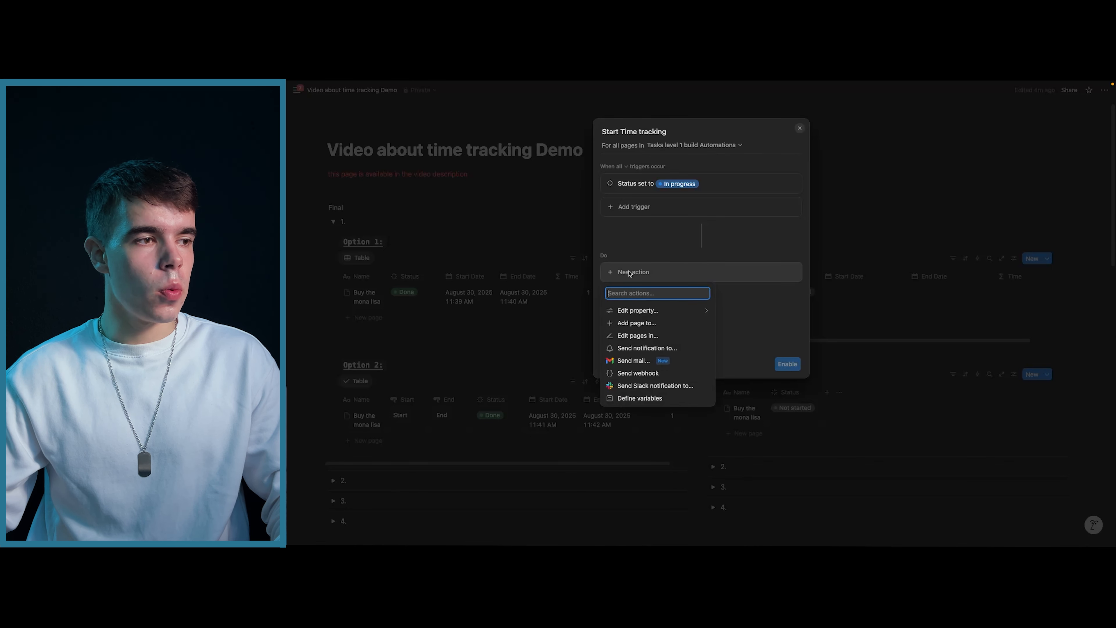
left_click(640, 309)
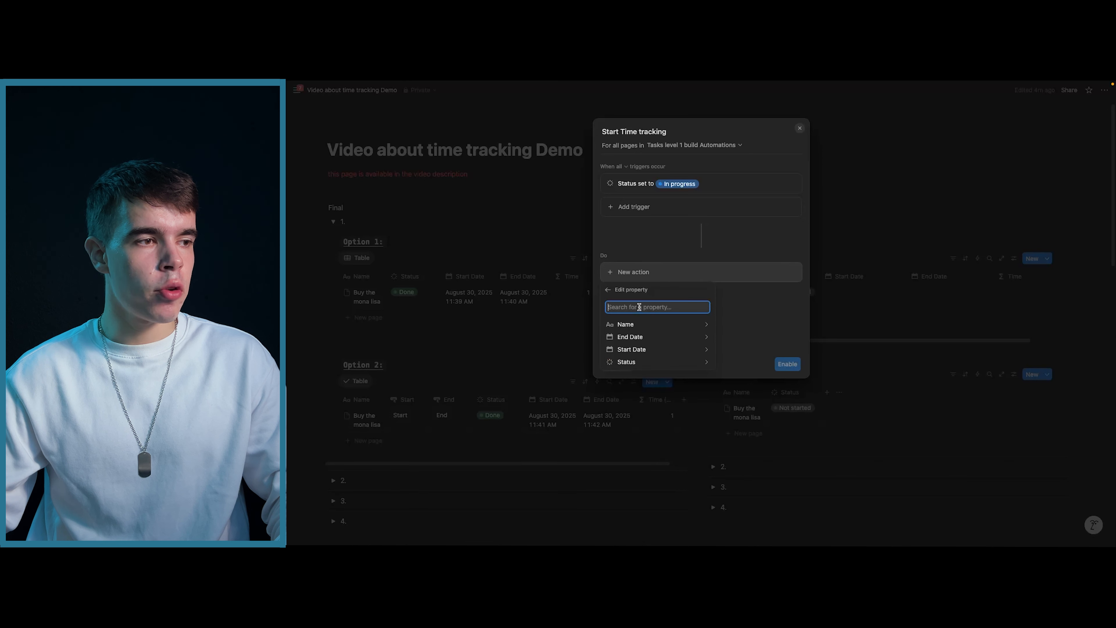
left_click(648, 350)
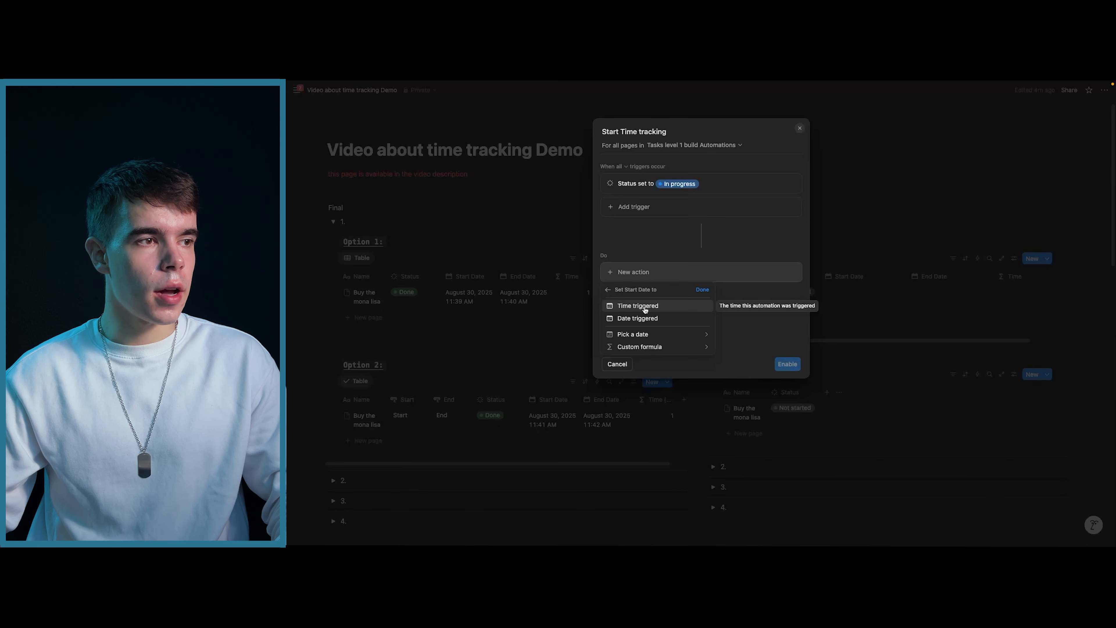
left_click(645, 307)
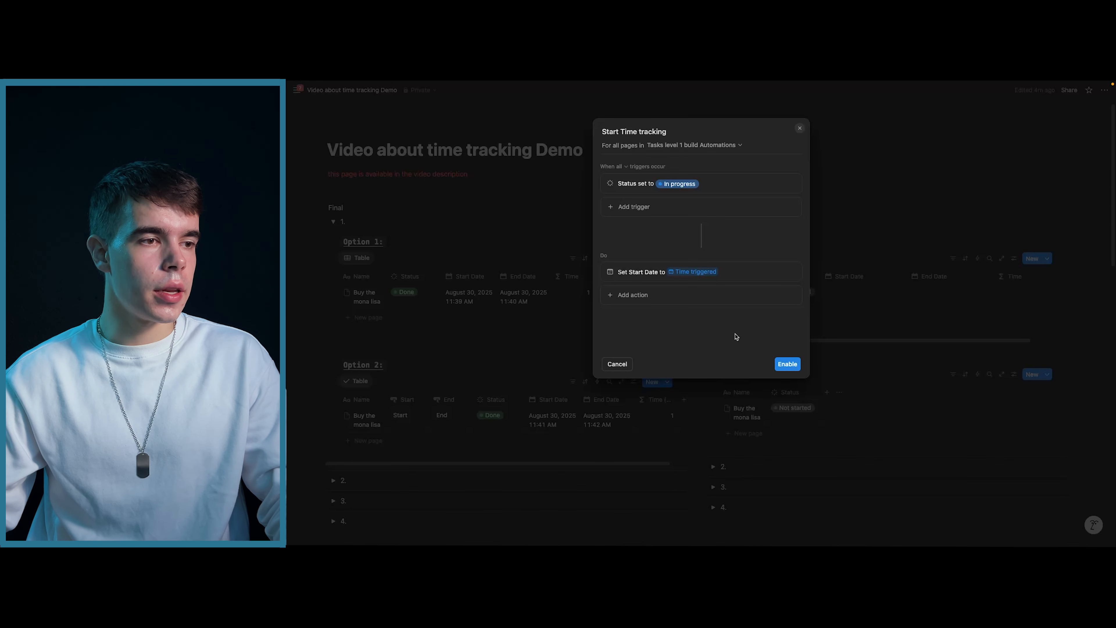
left_click(786, 365)
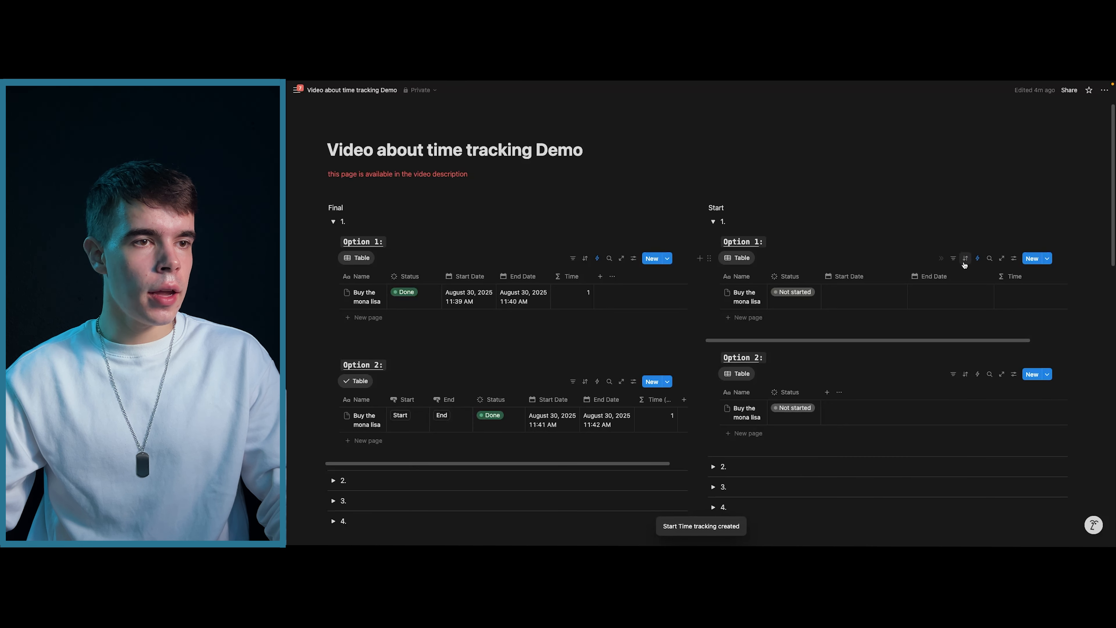
Create an automation named Stop time tracking for the Start column's Option 1 table, triggered when Status is set to Complete.
left_click(975, 259)
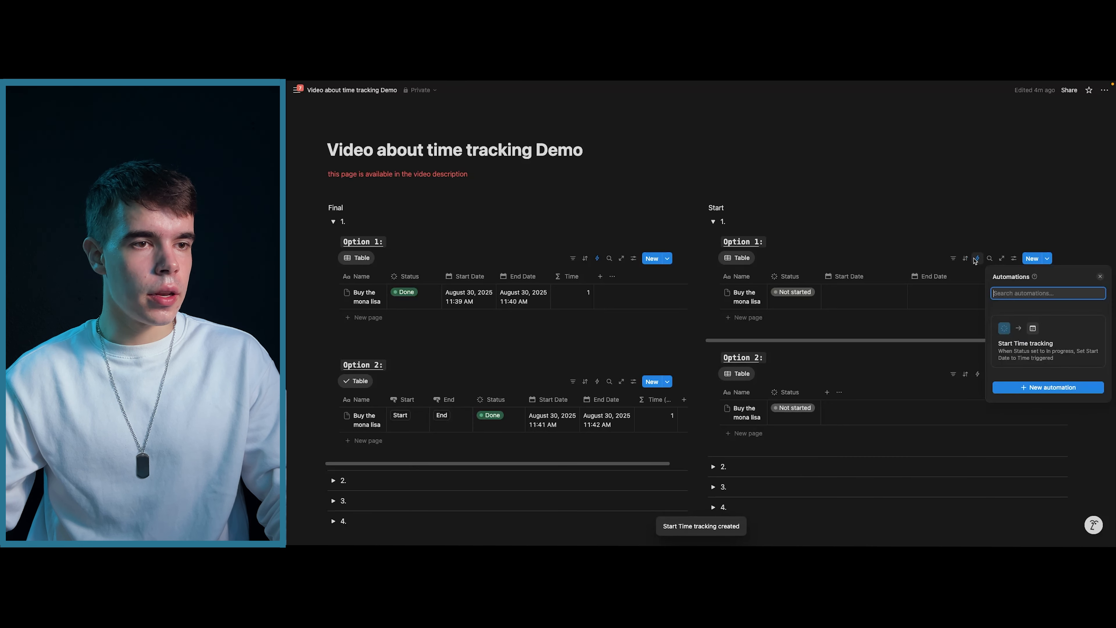
left_click(1034, 388)
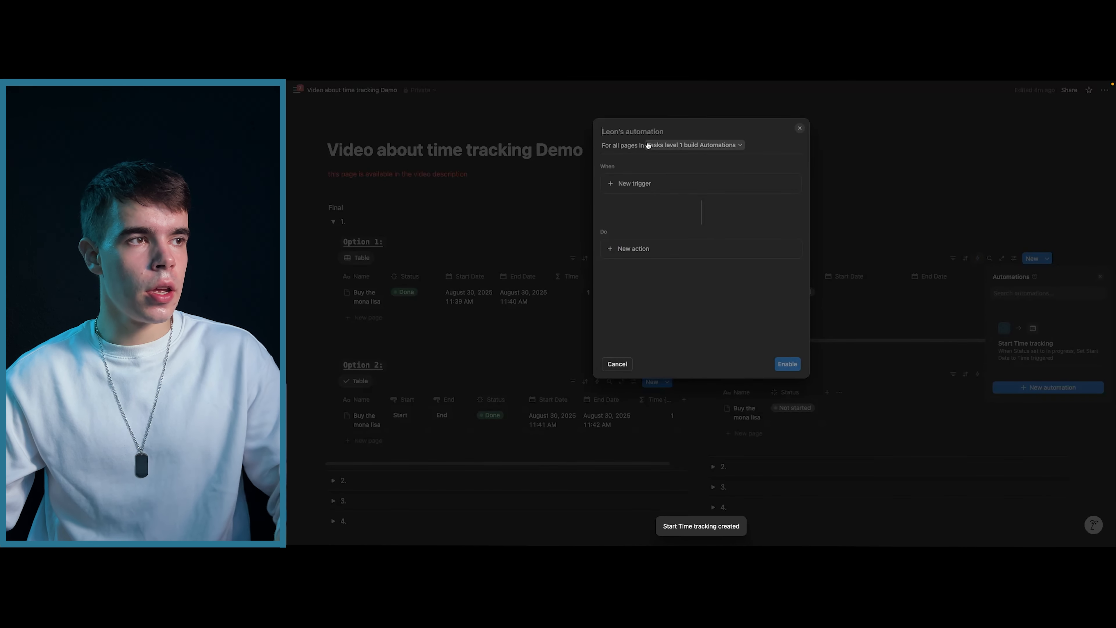
left_click(648, 131)
type("Stop time tracking")
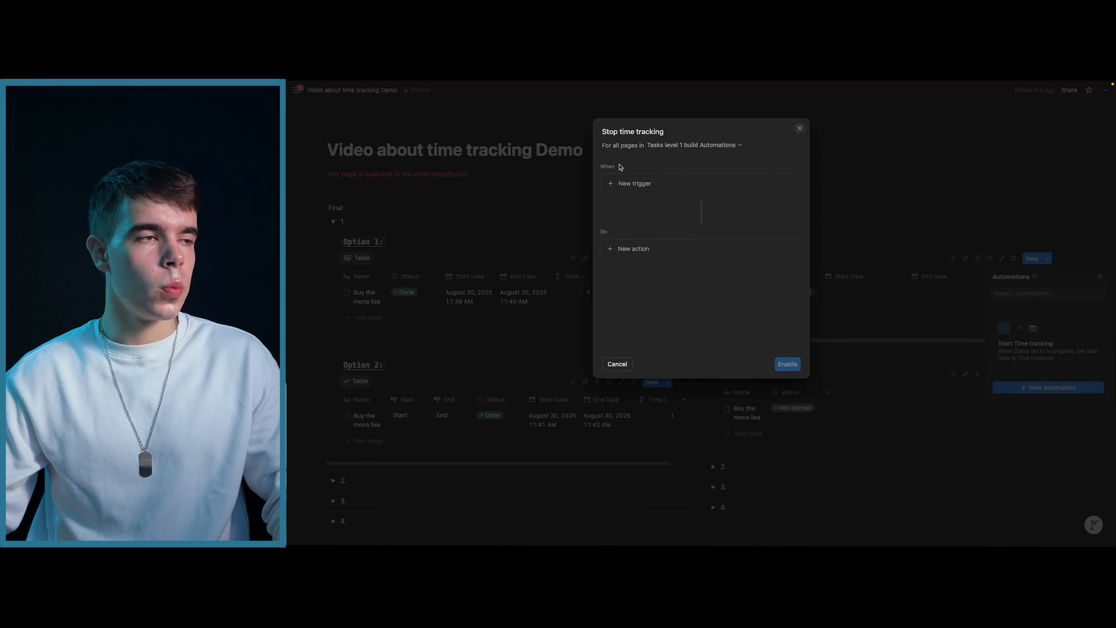
left_click(630, 183)
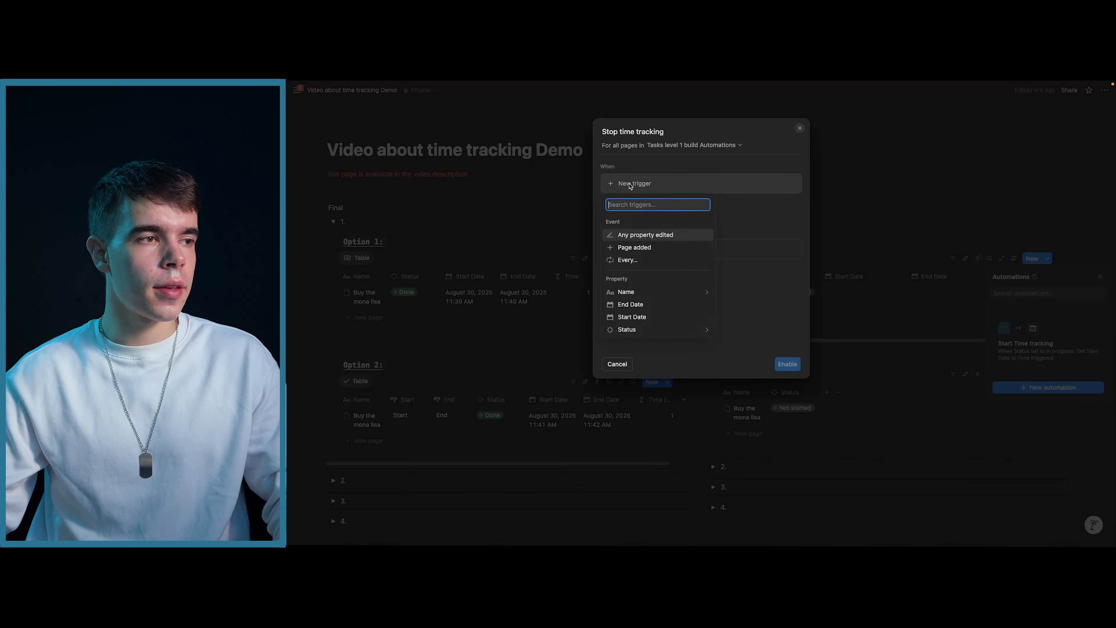
left_click(635, 331)
left_click(612, 216)
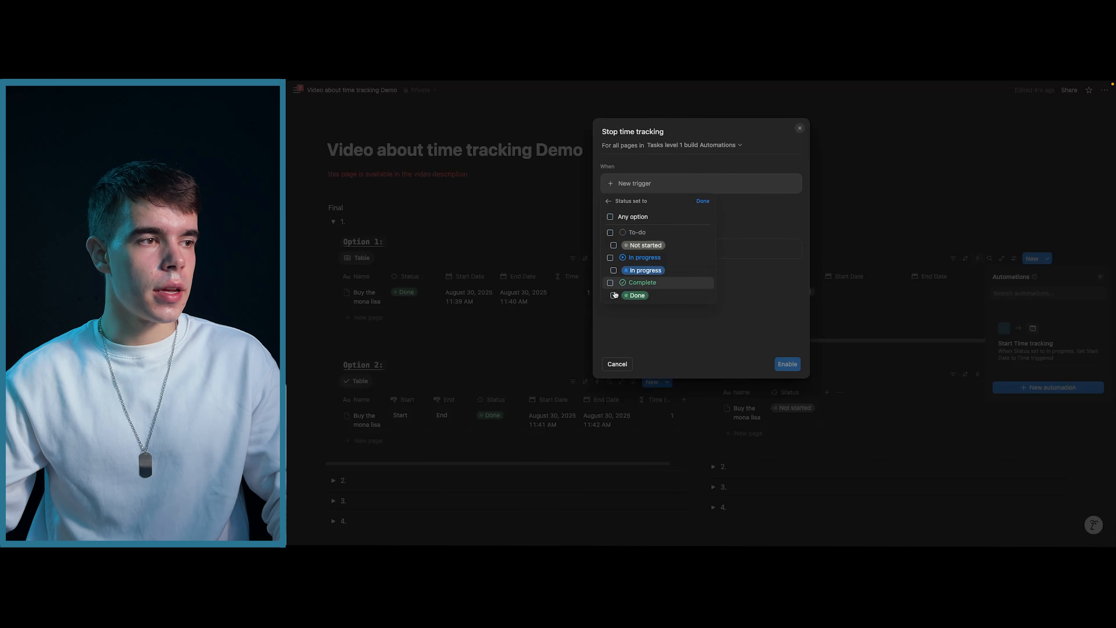
left_click(610, 283)
left_click(702, 201)
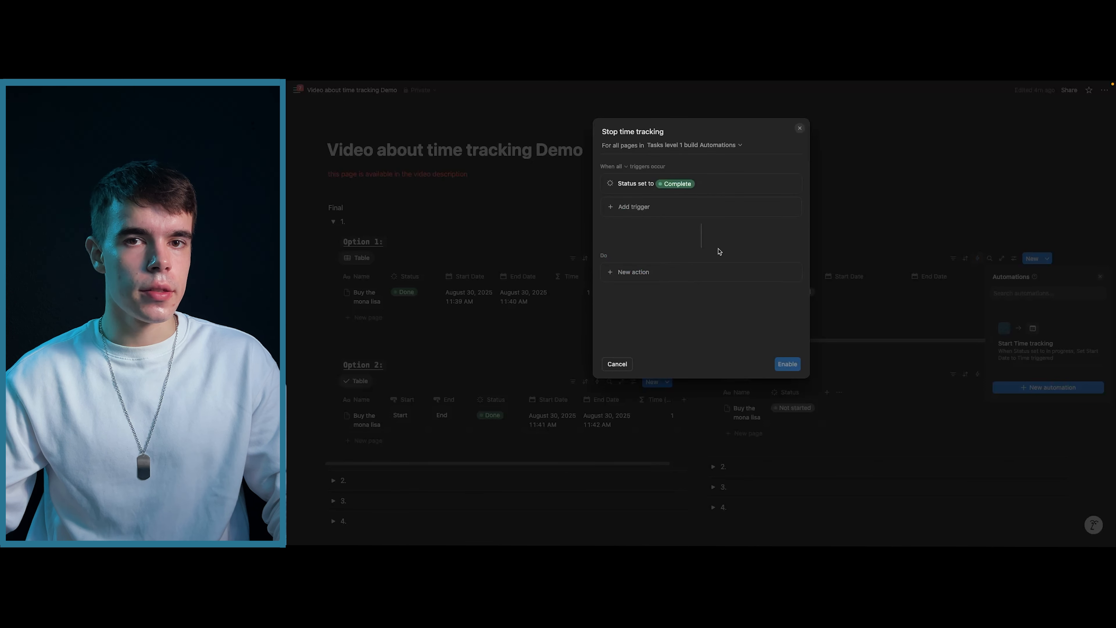
Add an action that sets End Date to Time triggered, and enable the Stop time tracking automation.
left_click(636, 270)
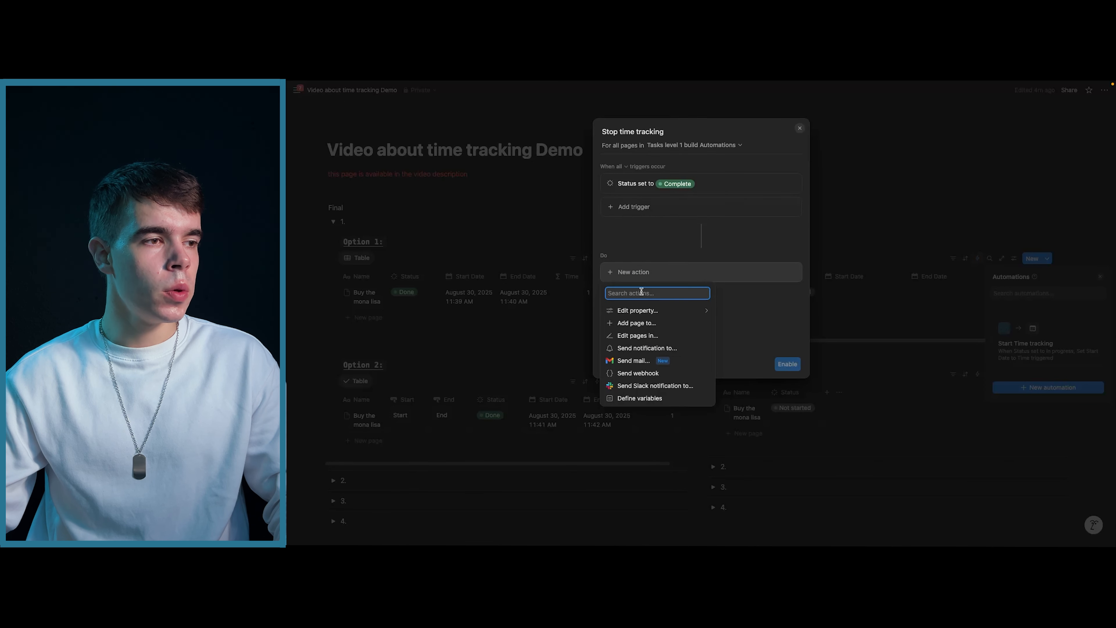
left_click(638, 310)
left_click(641, 338)
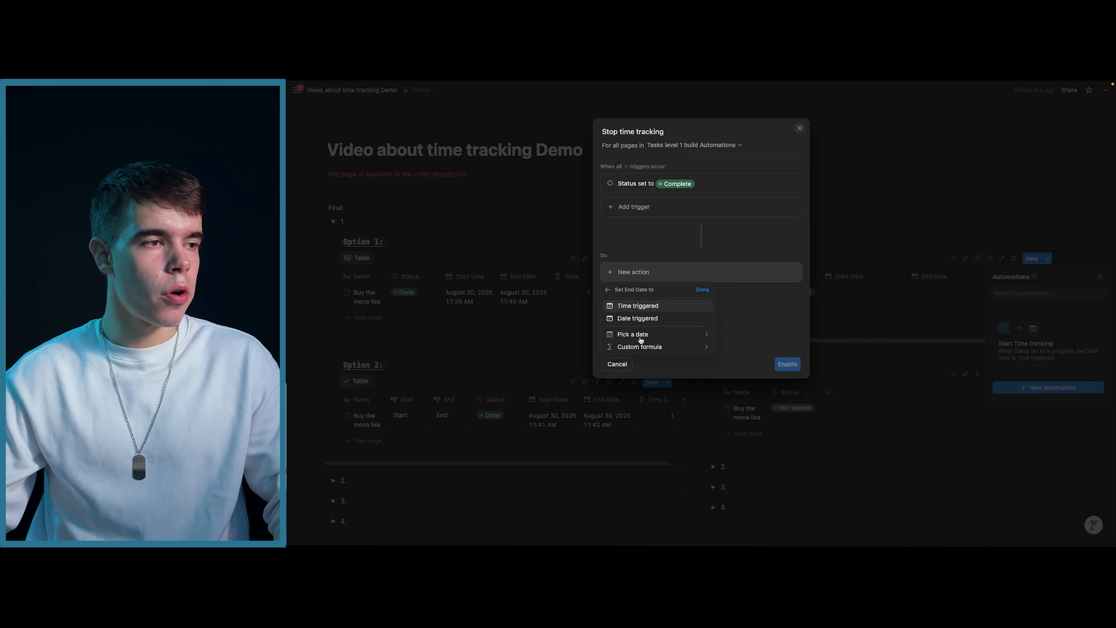
left_click(639, 306)
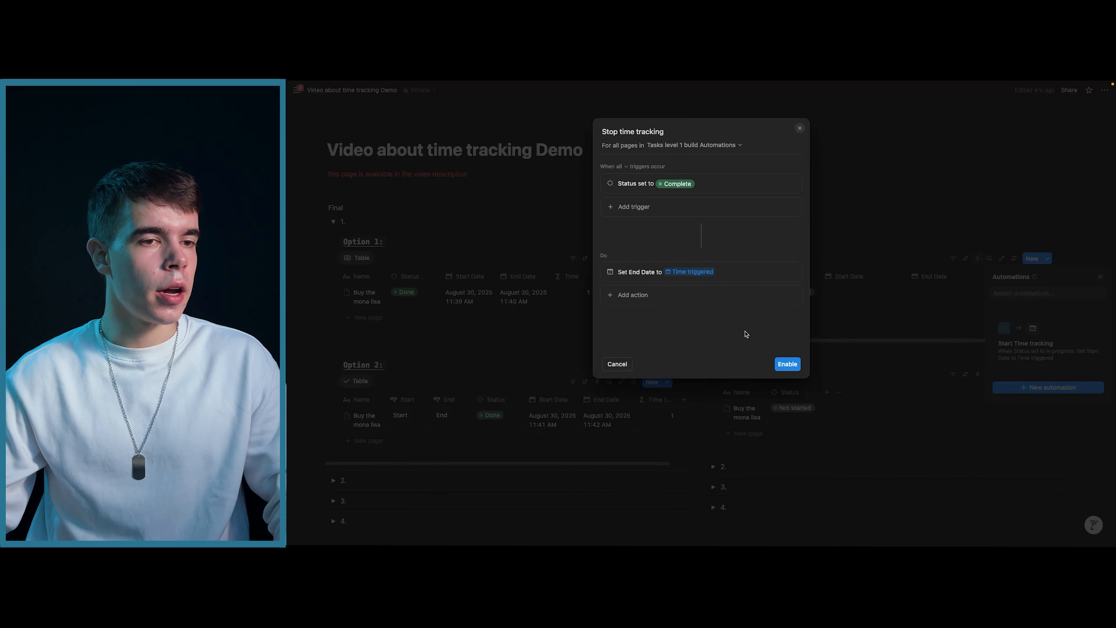
left_click(787, 363)
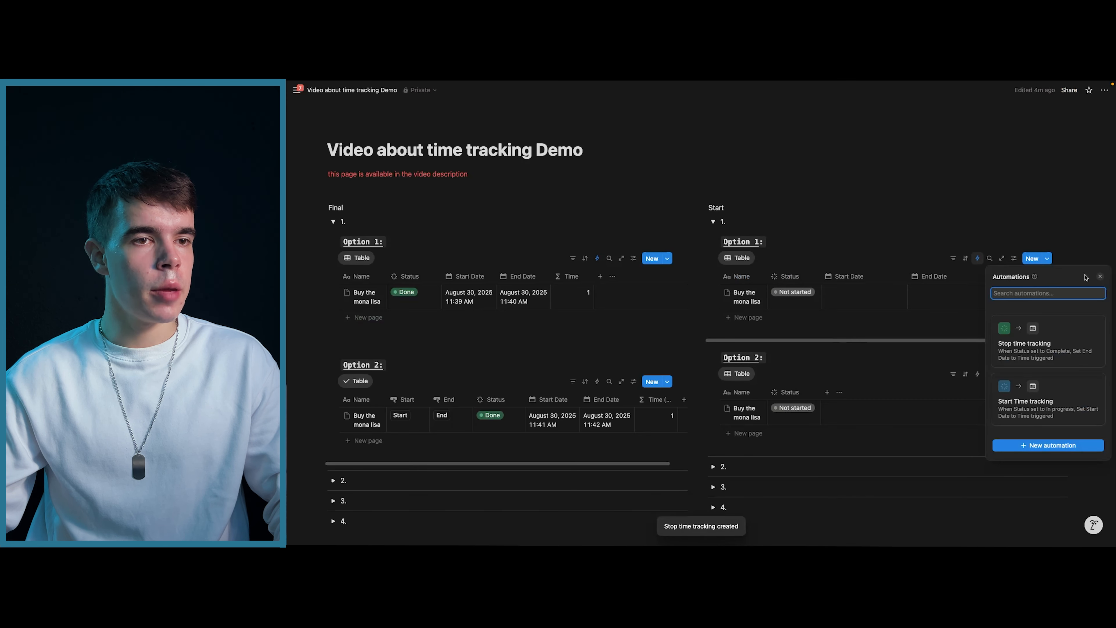
Set the Start column's Option 1 task to In progress and wrap the text of its Start Date property.
left_click(790, 293)
left_click(792, 352)
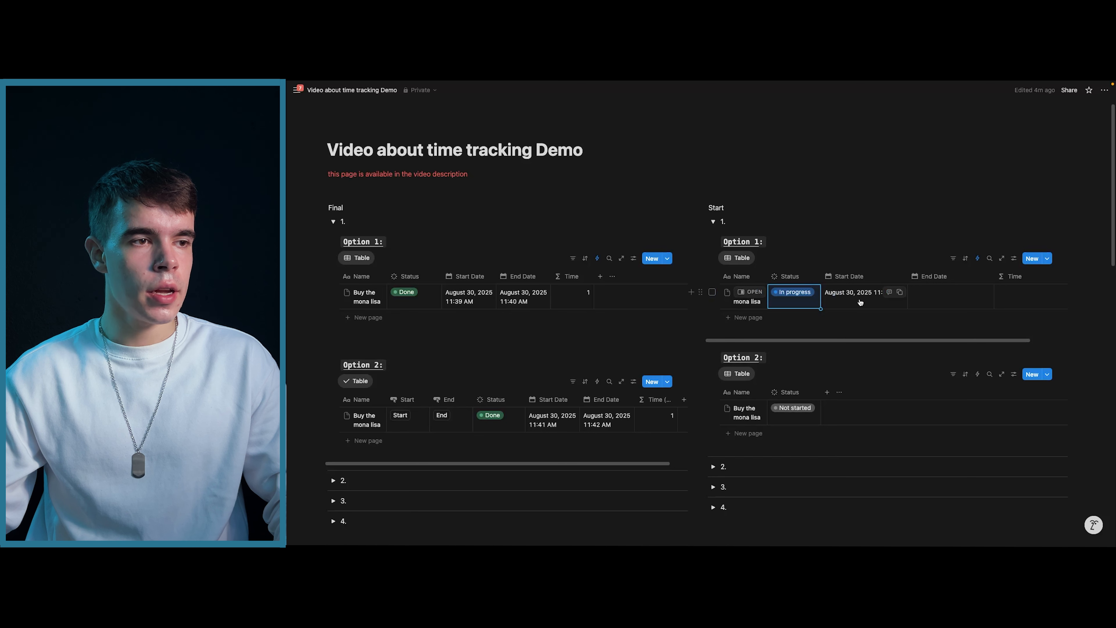
left_click(857, 280)
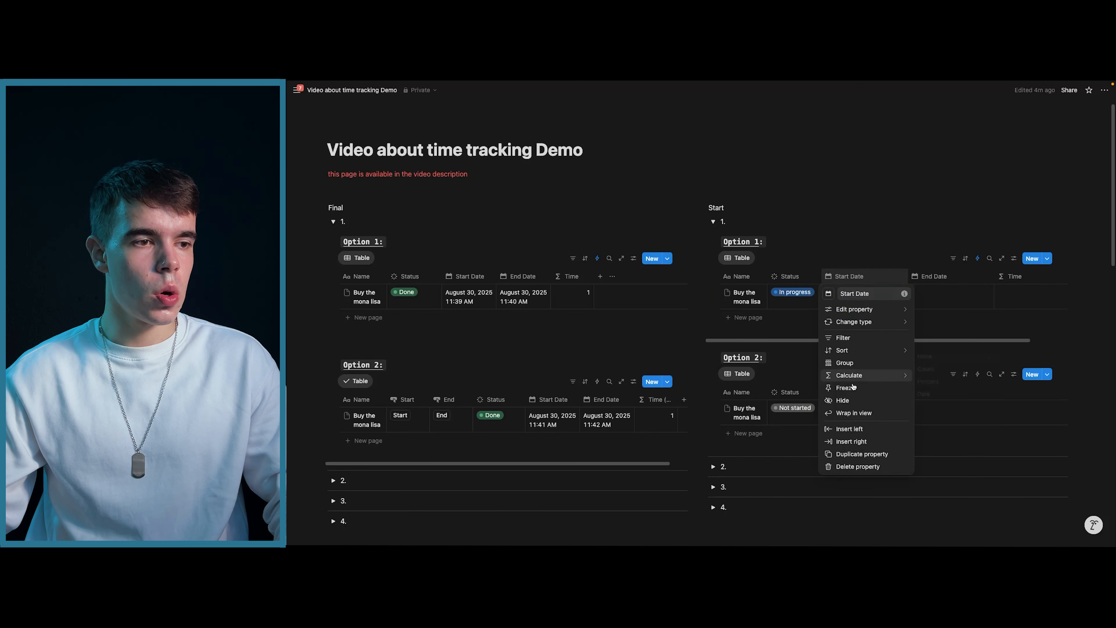
left_click(855, 407)
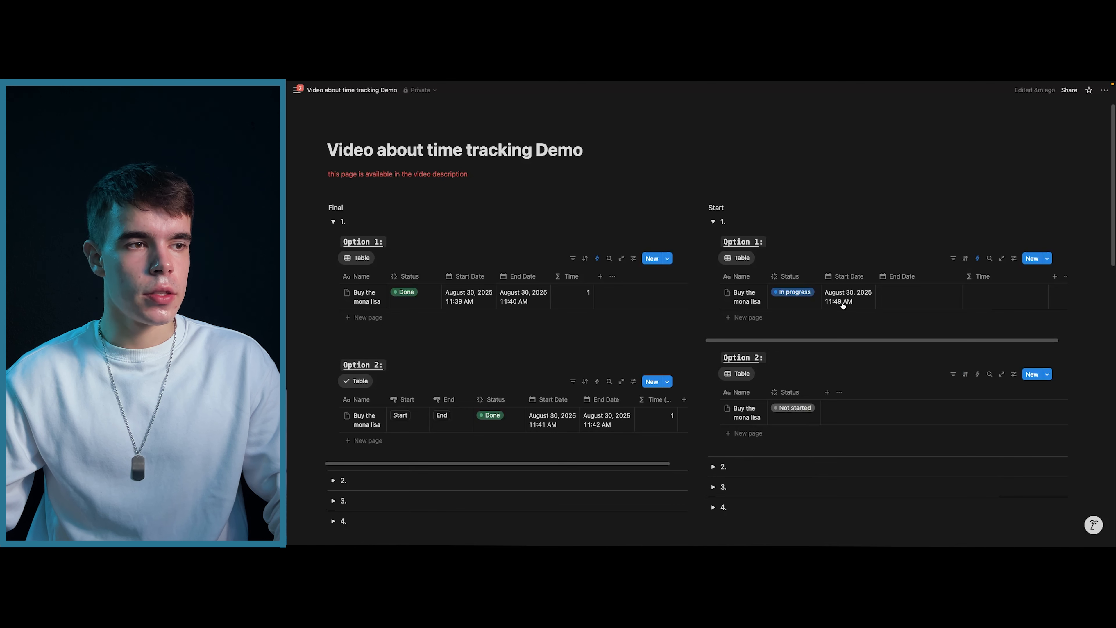
Add a date property named Start Date to the Start column's Option 2 table.
left_click(827, 392)
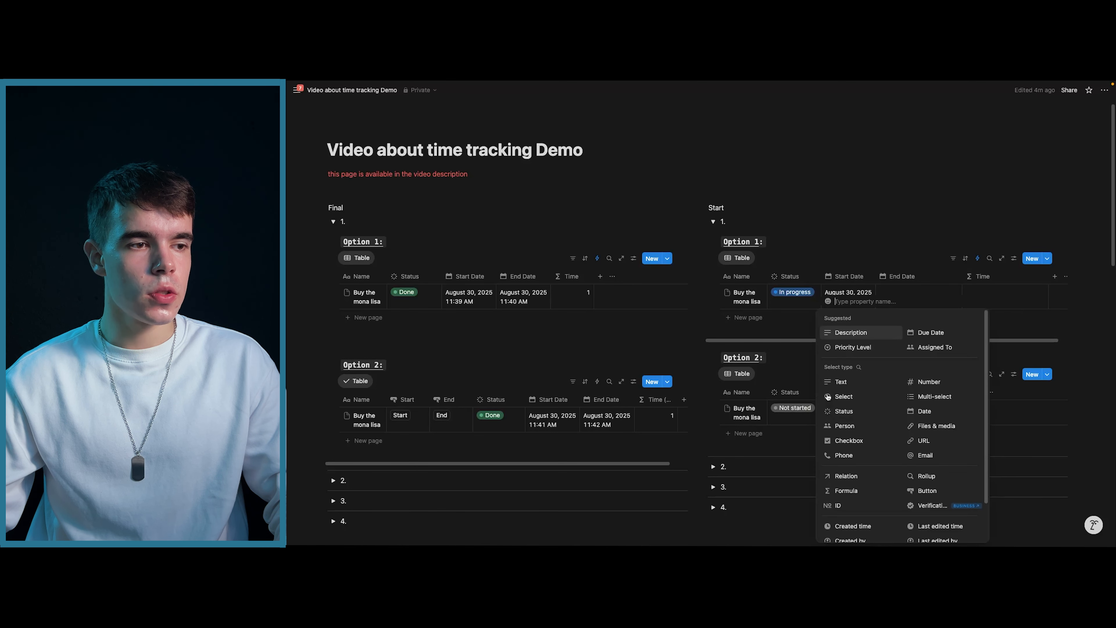
left_click(920, 411)
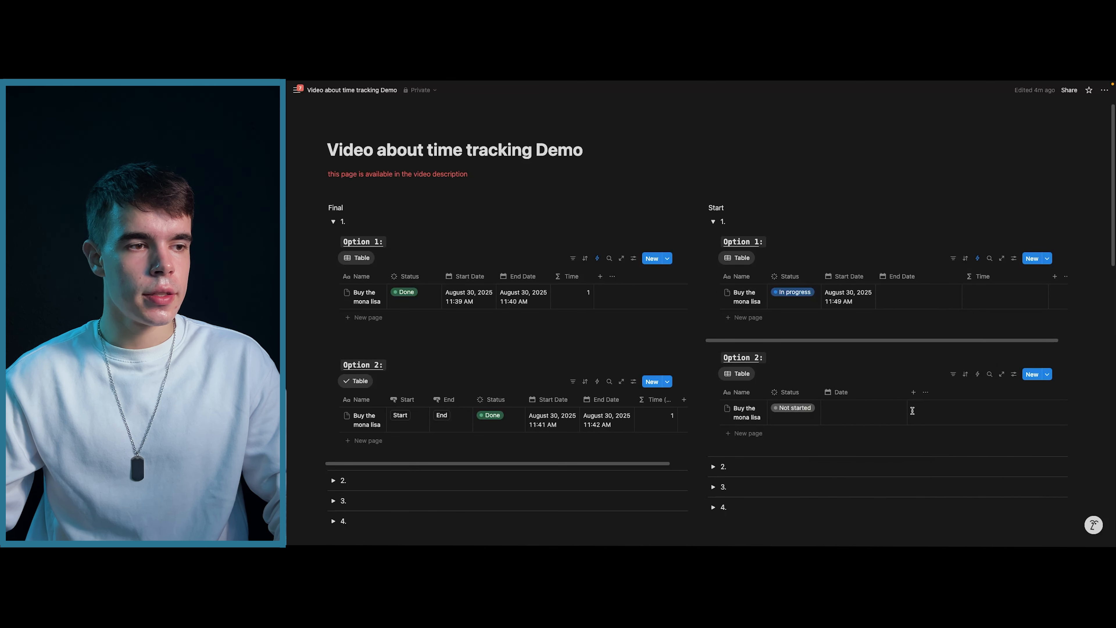
left_click(841, 391)
key("Home")
type("Start")
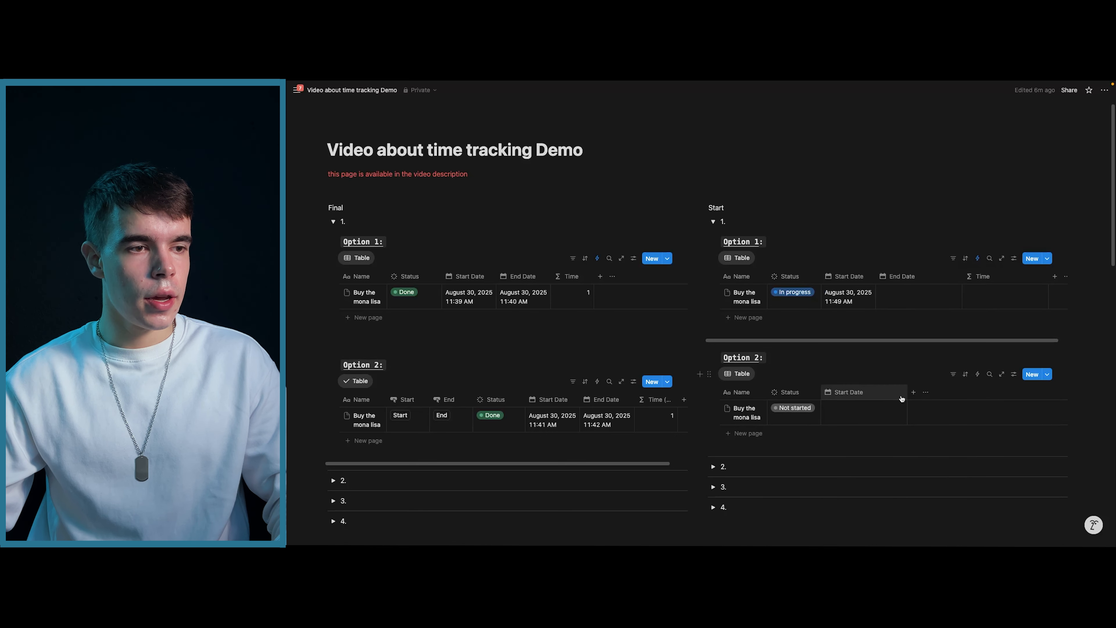
Add a second date property named End Date to the Start column's Option 2 table.
left_click(914, 392)
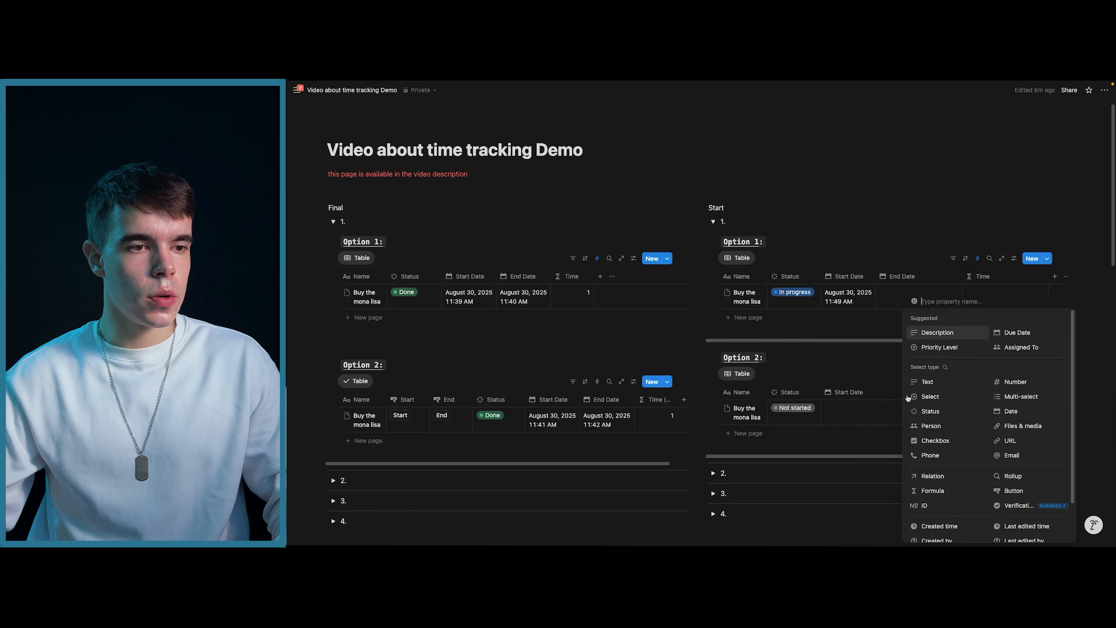
left_click(1015, 413)
left_click(922, 392)
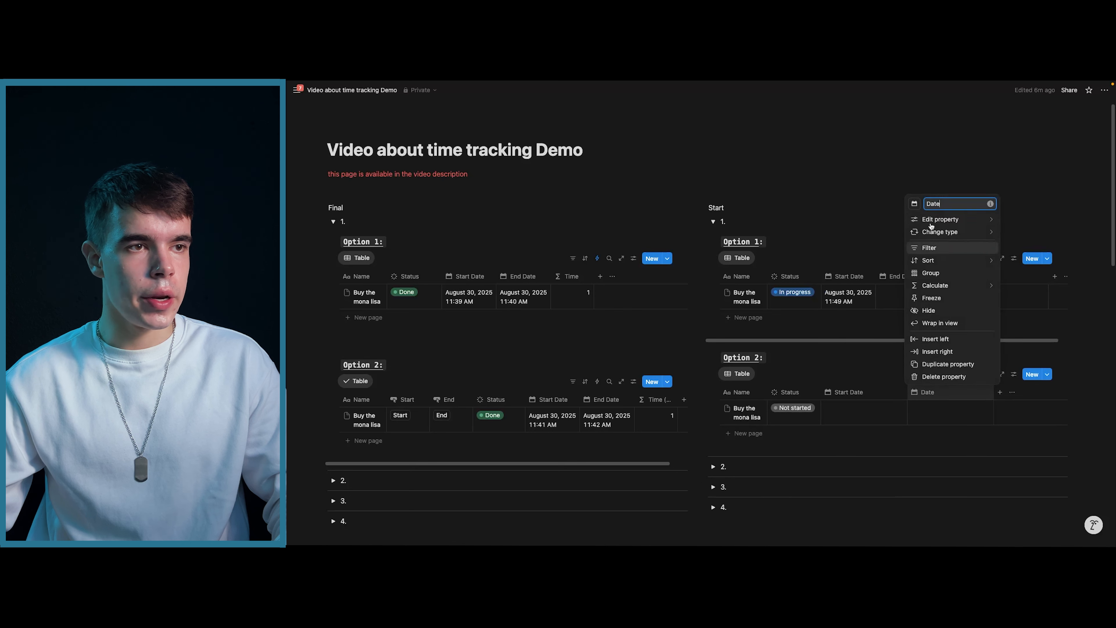
left_click(929, 202)
type("End")
left_click(882, 311)
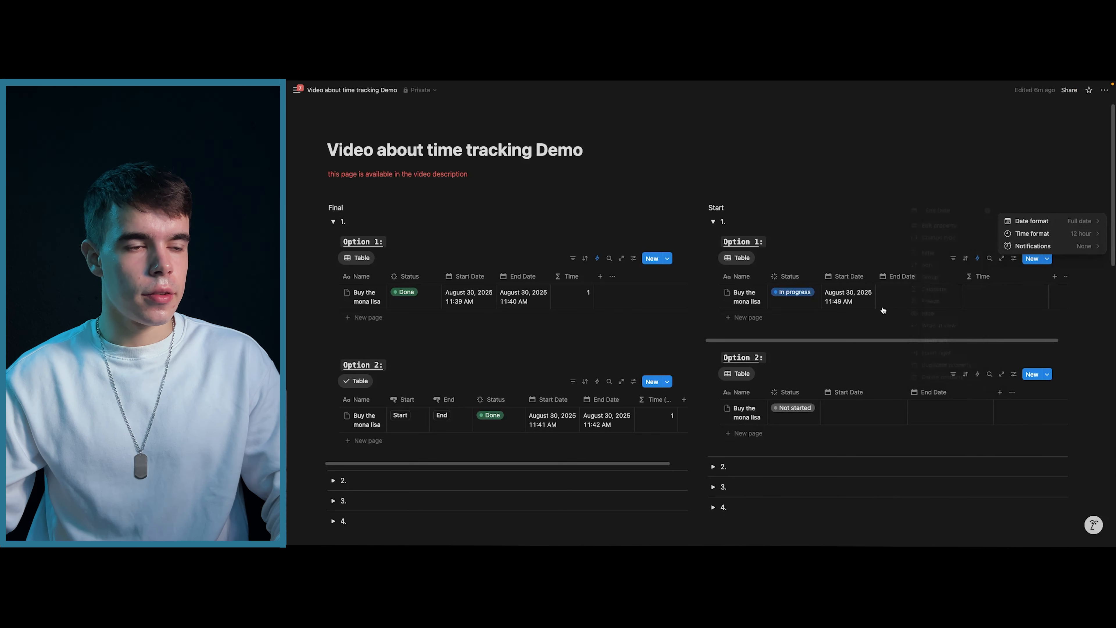
Add a formula property named Time to the Start column's Option 2 table.
left_click(1000, 393)
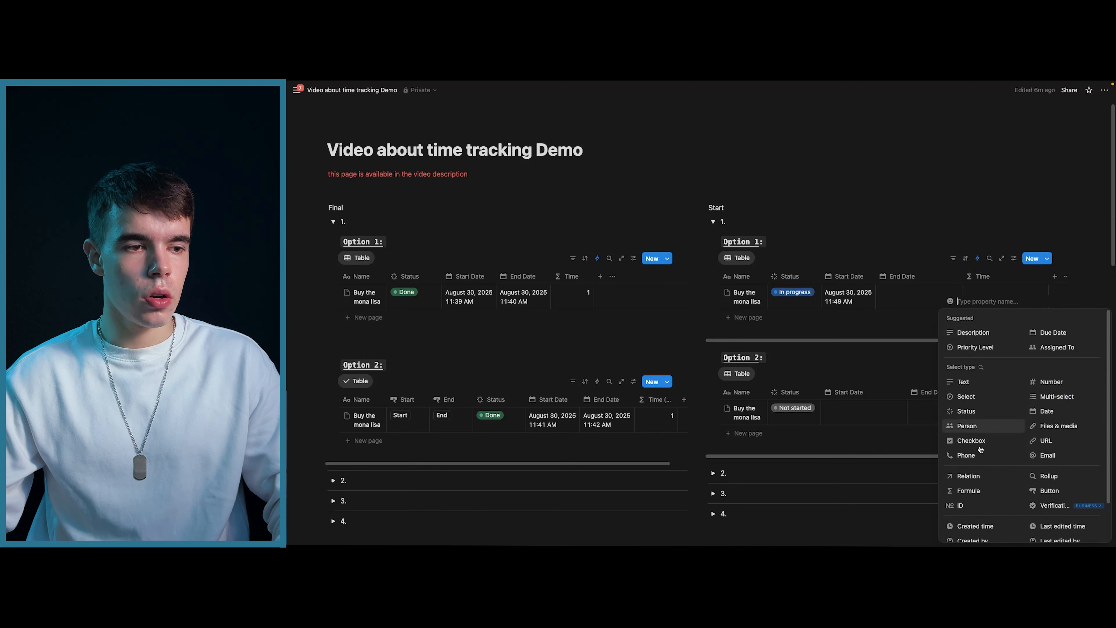
left_click(975, 491)
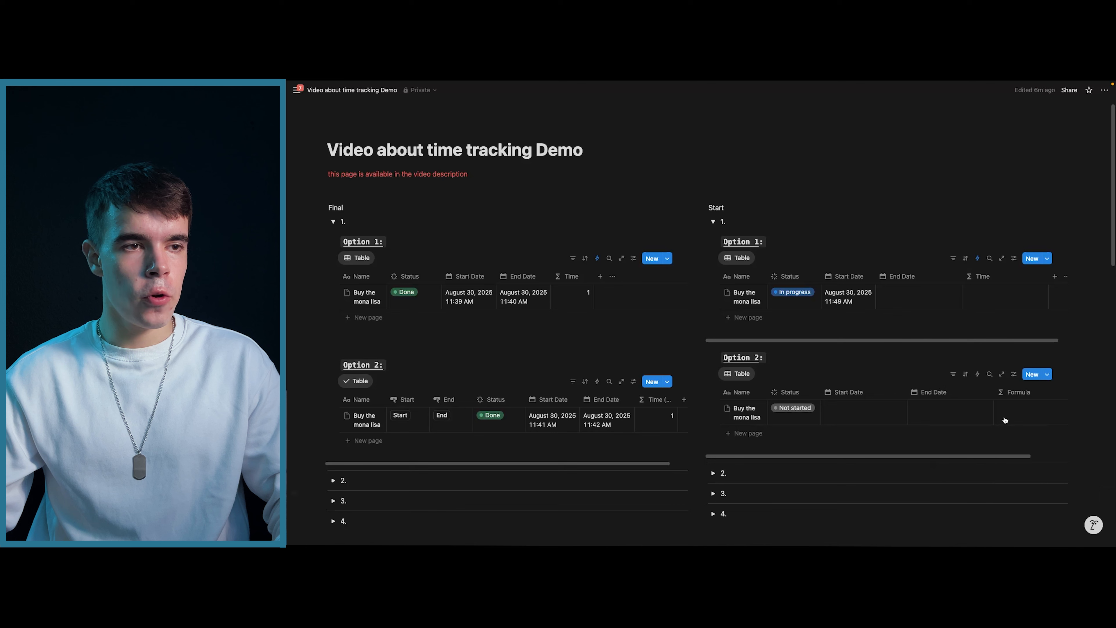
left_click(1010, 392)
double_click(1041, 215)
type("Time")
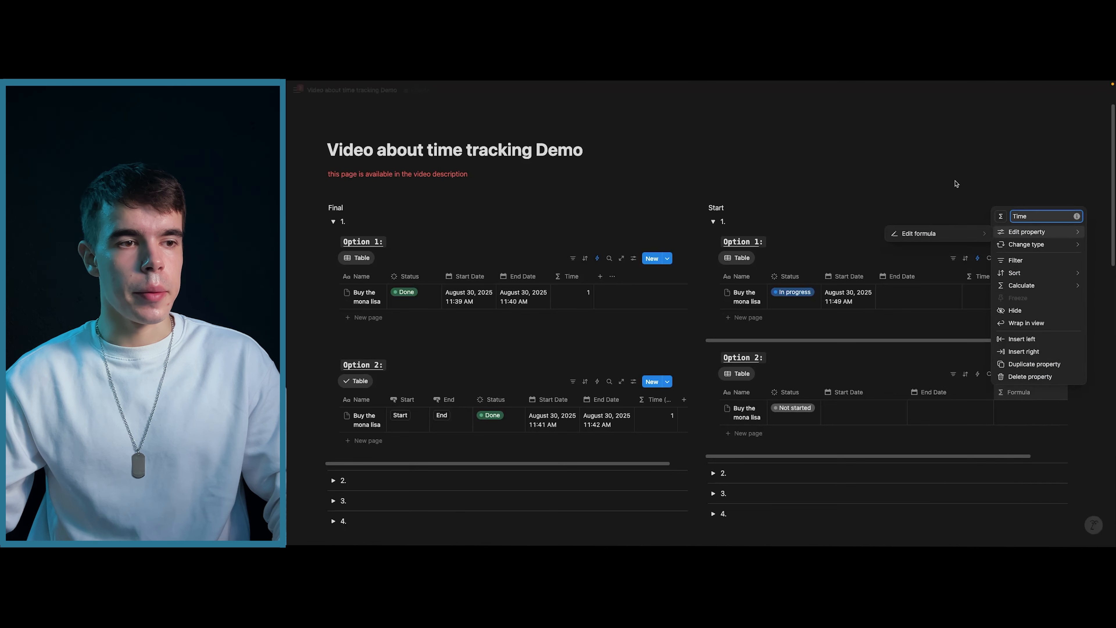
left_click(957, 182)
Add a button property named Start after Time in the Start column's Option 2 table.
scroll(931, 393, "right", 2)
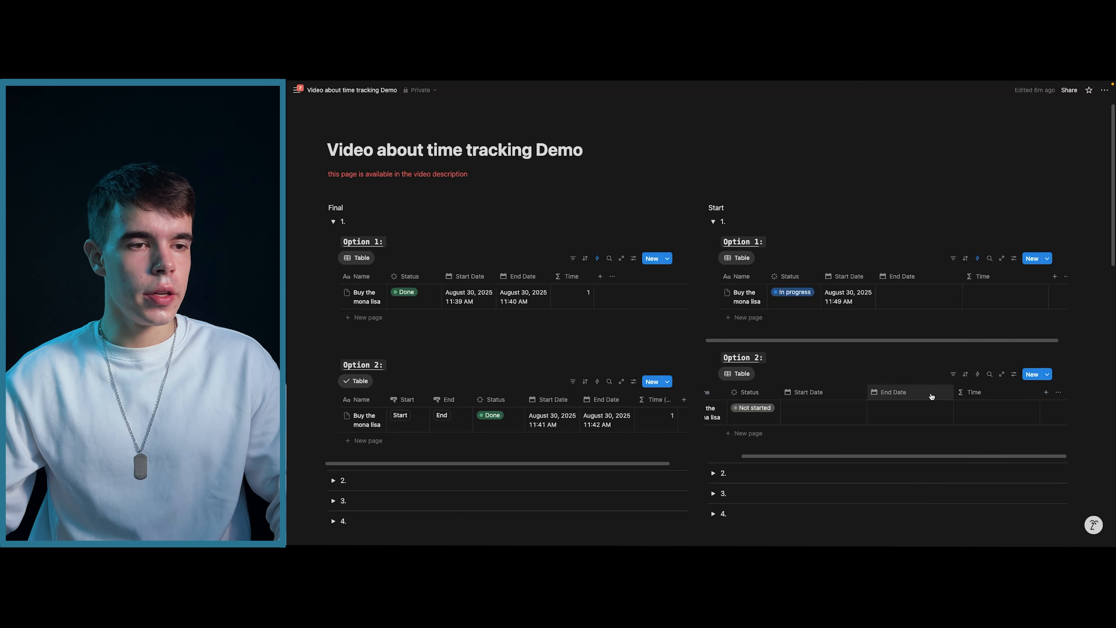
left_click(1045, 393)
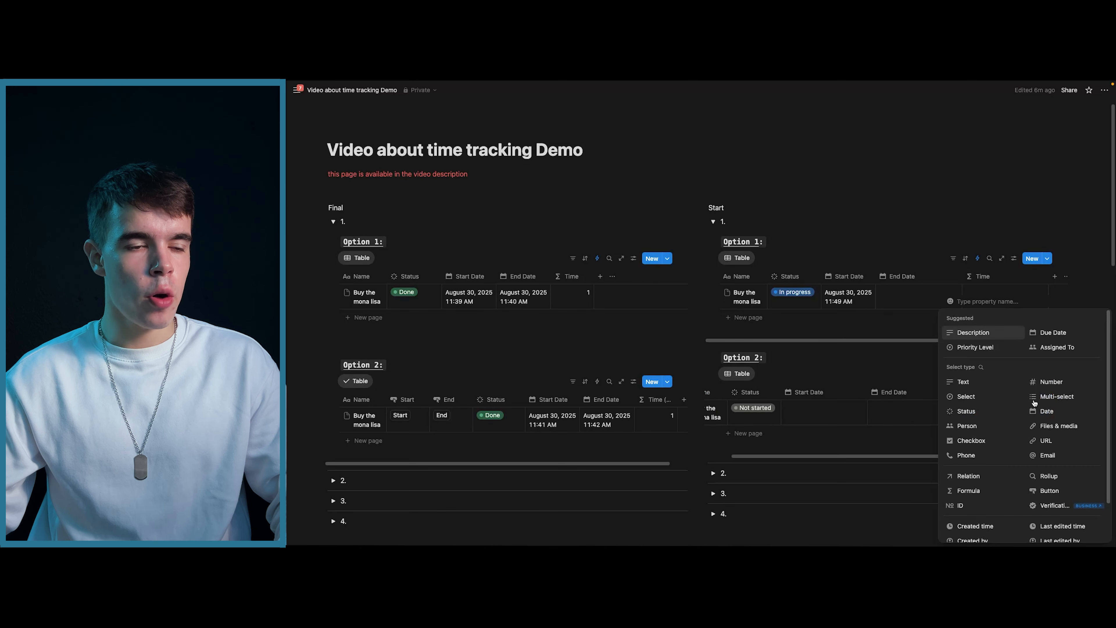
left_click(1055, 491)
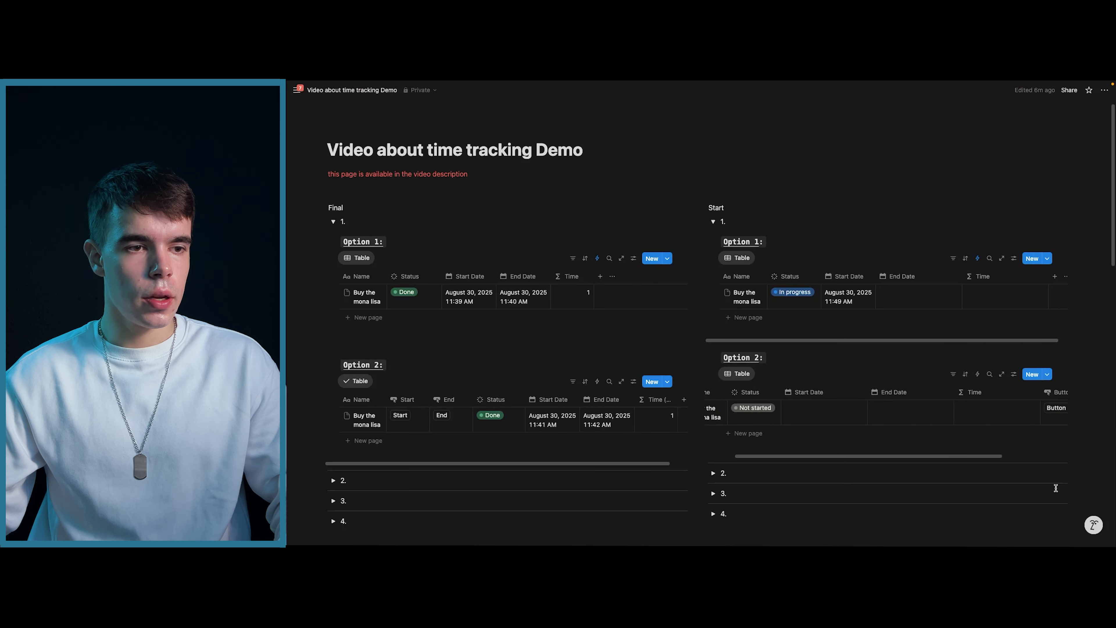
scroll(1000, 416, "right", 3)
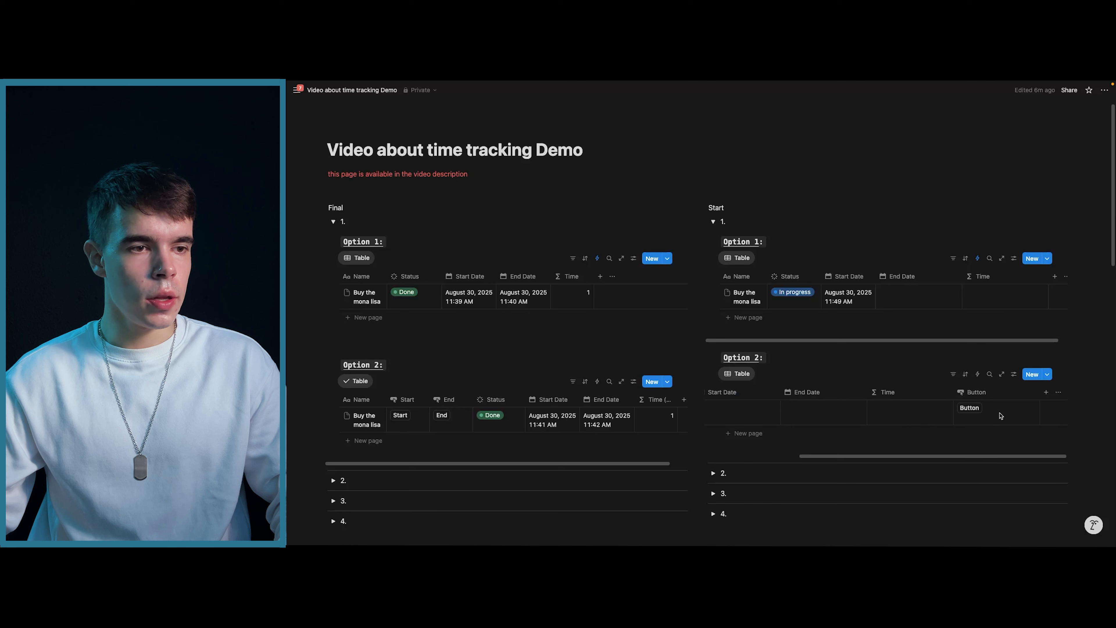
left_click(990, 393)
type("Start")
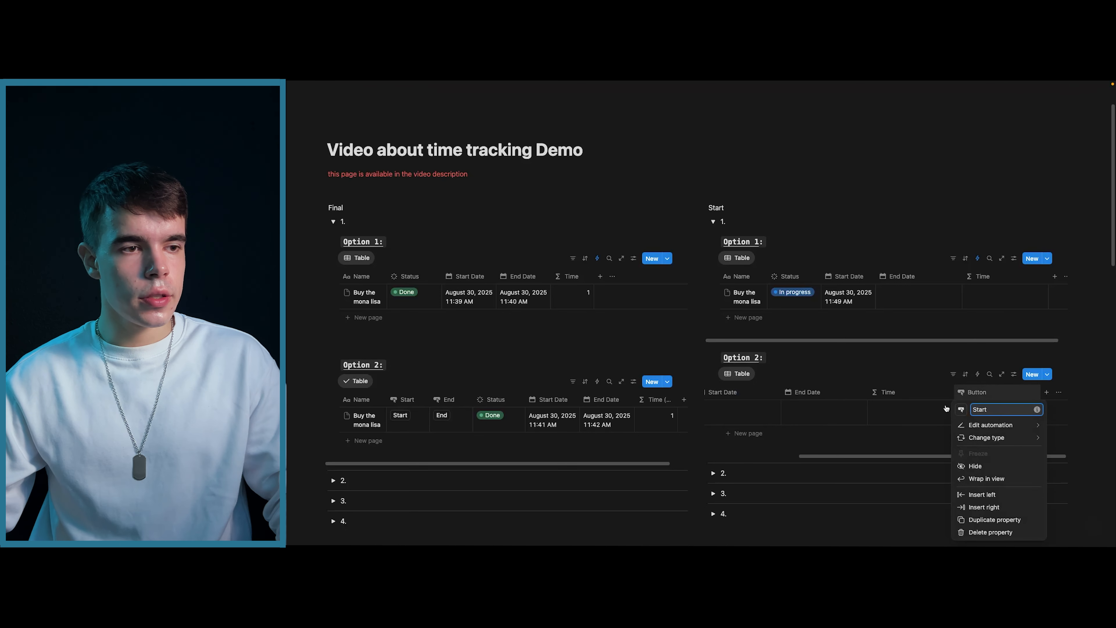
key("Return")
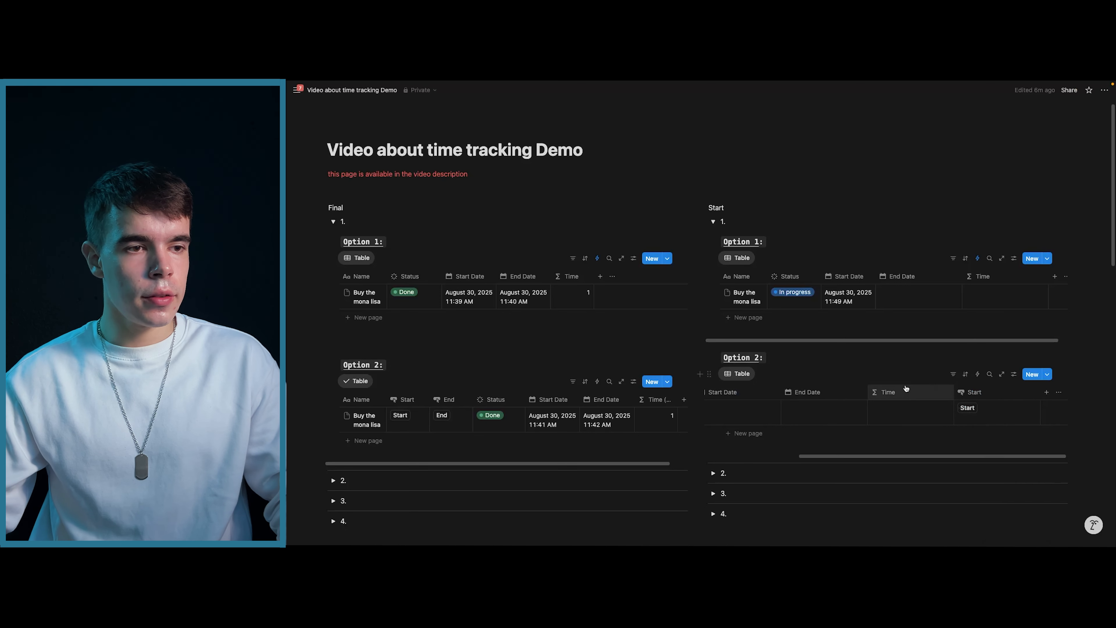
Add another button property named End to the Start column's Option 2 table.
left_click(1047, 393)
left_click(1049, 491)
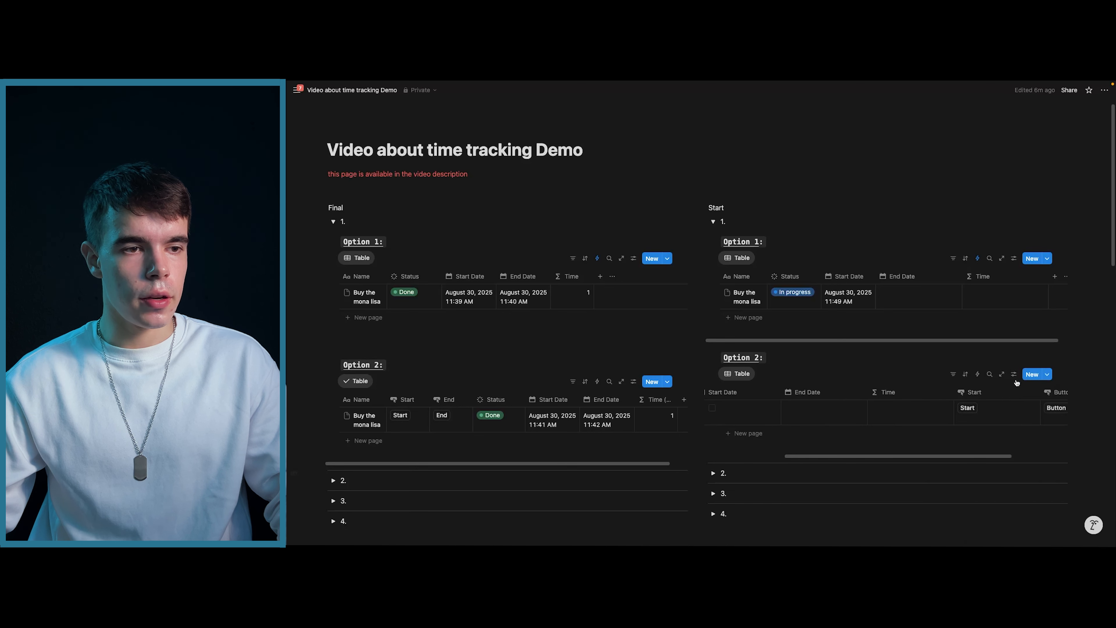
left_click(1014, 400)
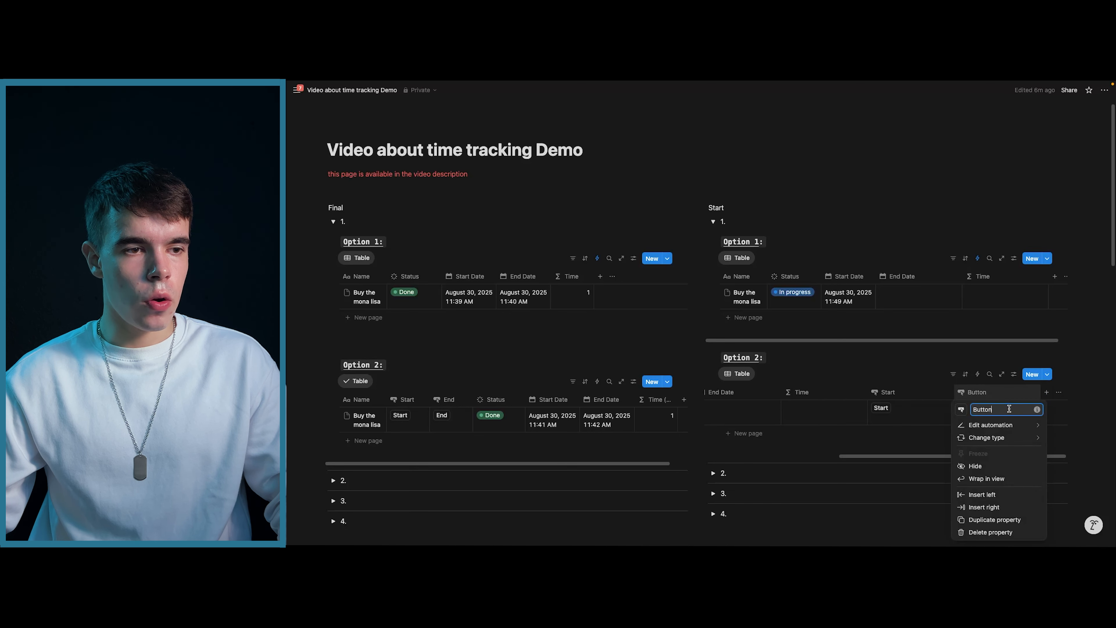
type("End")
key("Return")
Move the Start and End button properties between Name and Status in the Option 2 table, and narrow the End column.
left_click_drag(896, 395, 791, 394)
scroll(826, 402, "right", 5)
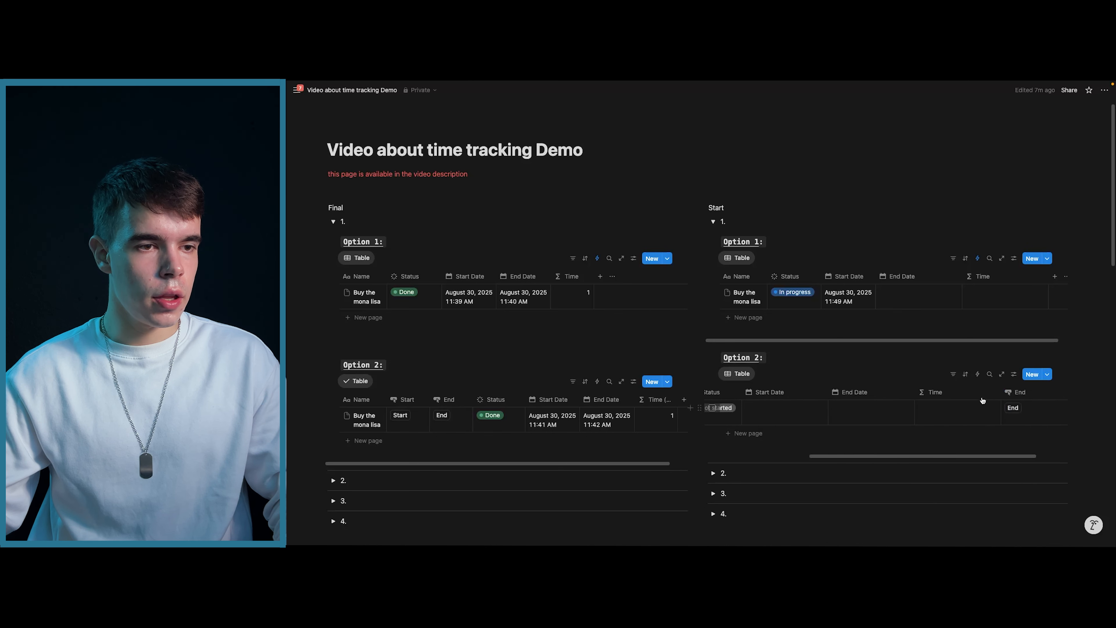
left_click_drag(1017, 396, 809, 395)
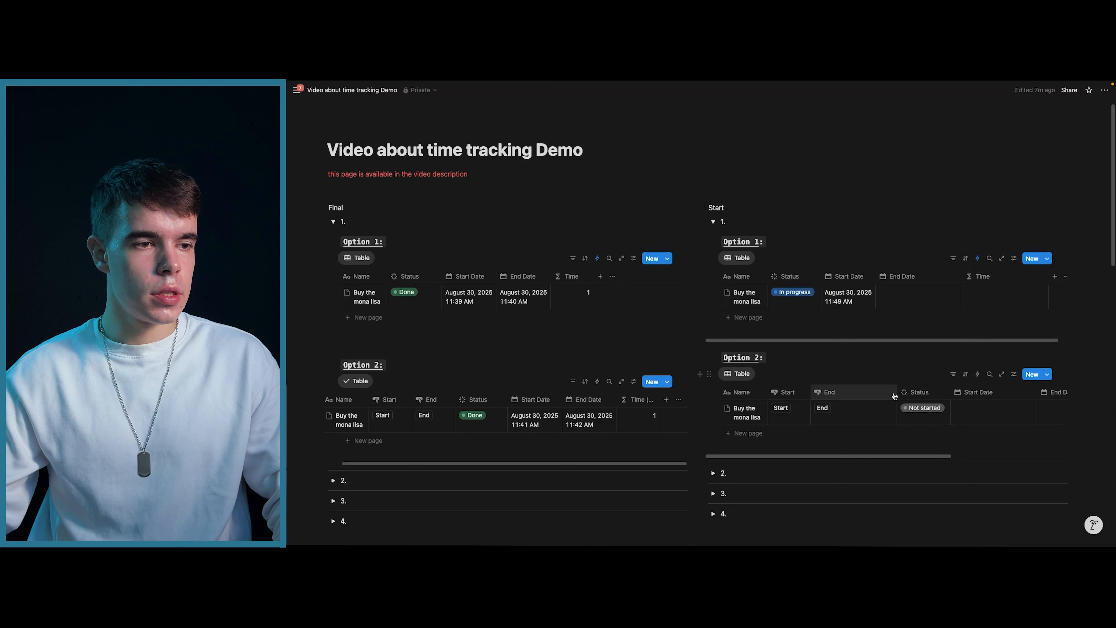
left_click_drag(894, 393, 853, 393)
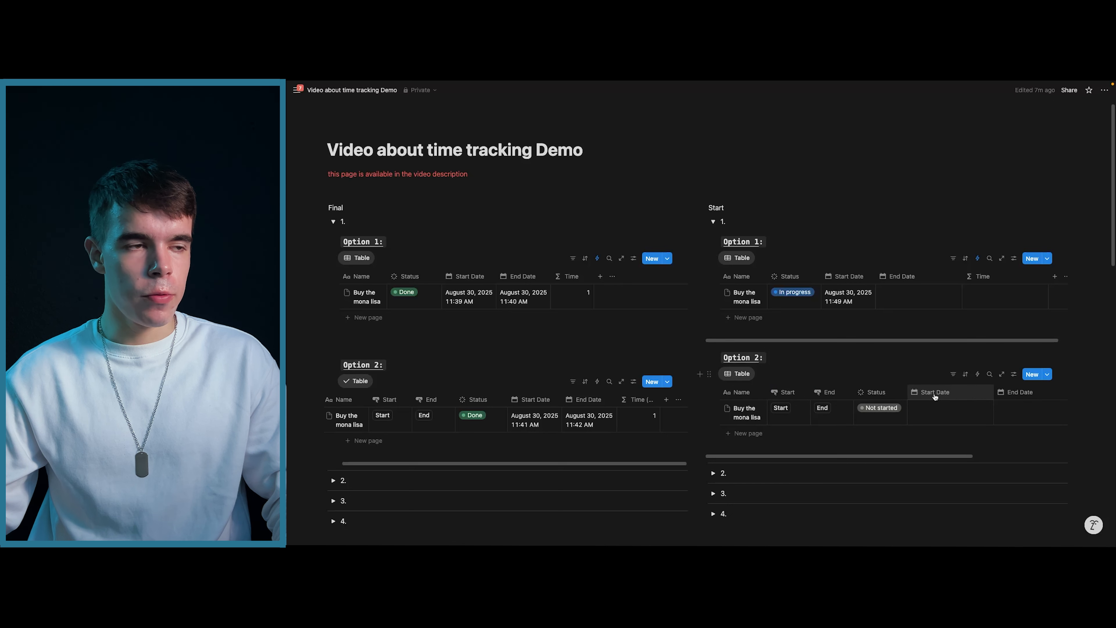
Set the Status of the Buy the mona lisa task in the Start column's Option 1 table to Done.
left_click(794, 294)
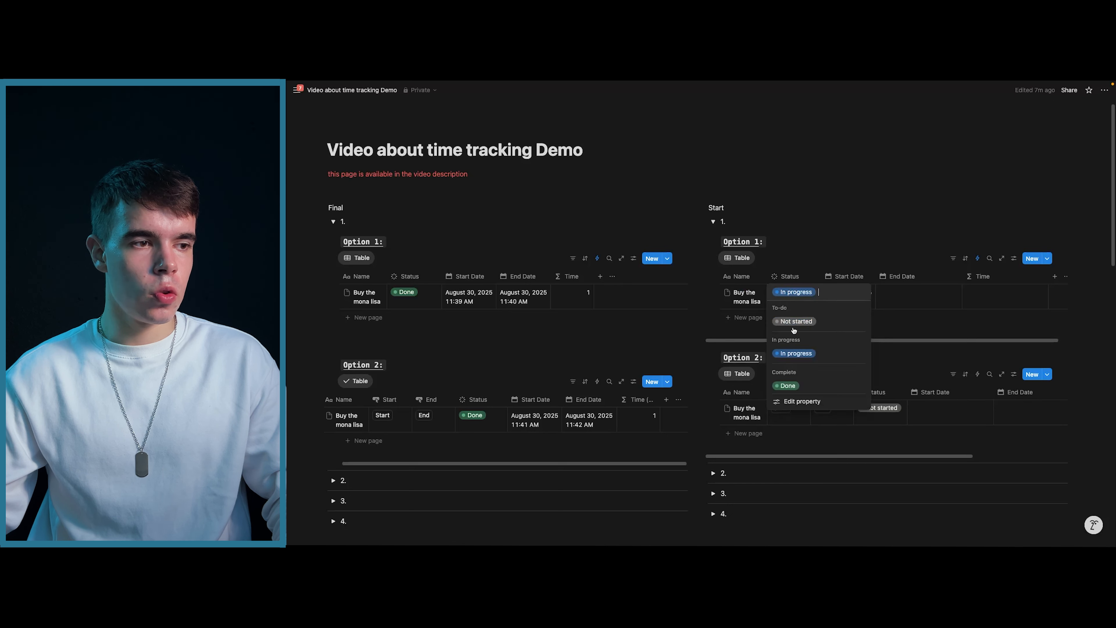
left_click(787, 385)
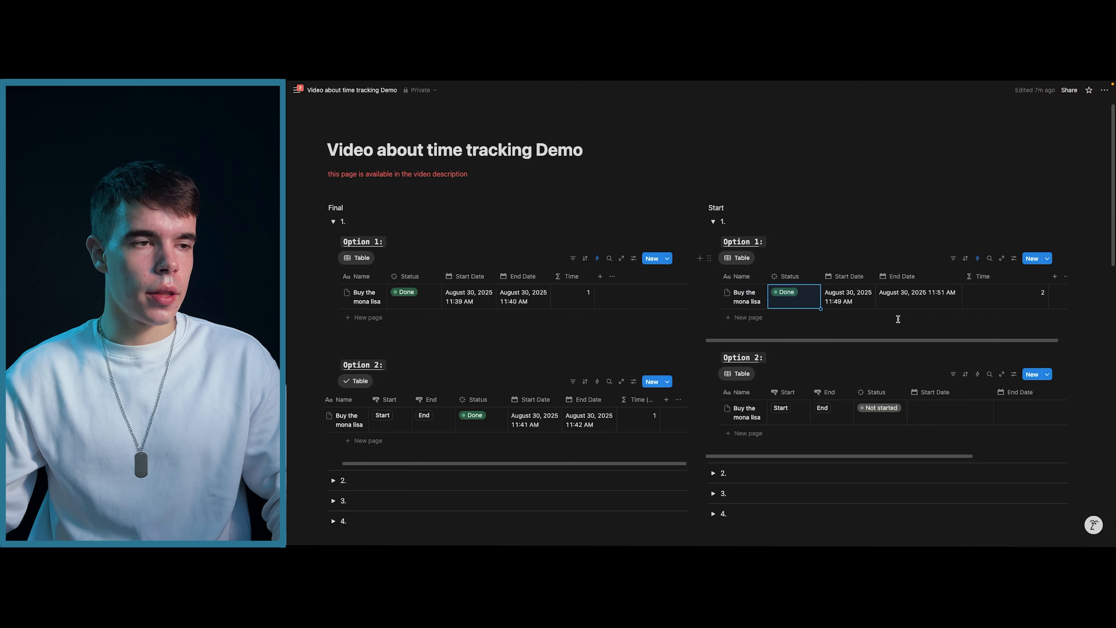
Wrap the End Date values and narrow that column in the Start column's Option 1 table.
left_click(902, 276)
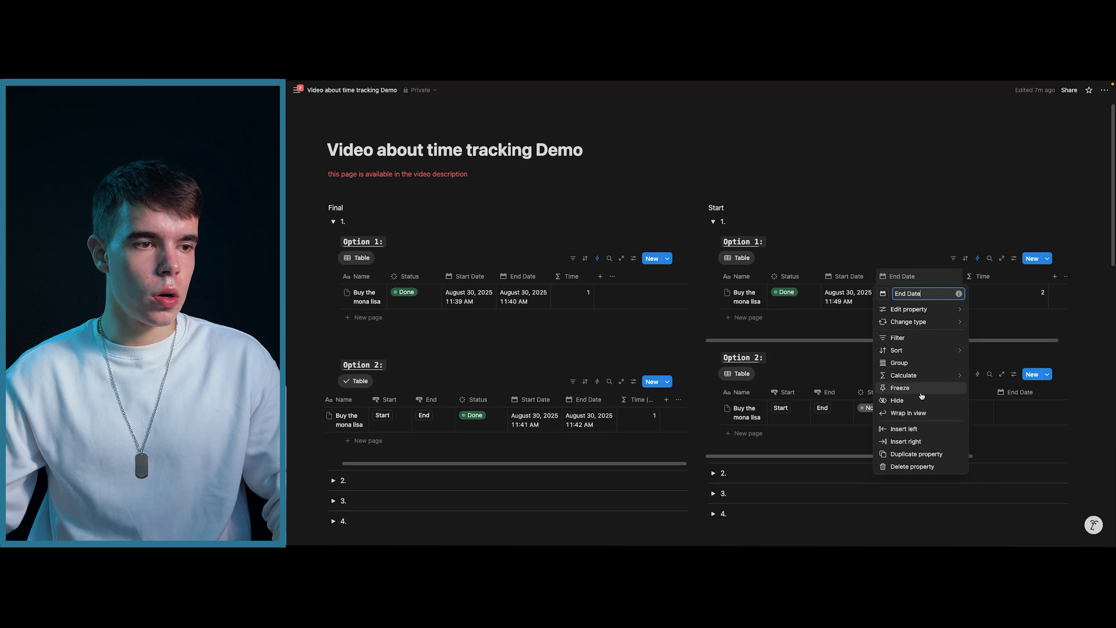
key("Escape")
left_click_drag(962, 277, 931, 276)
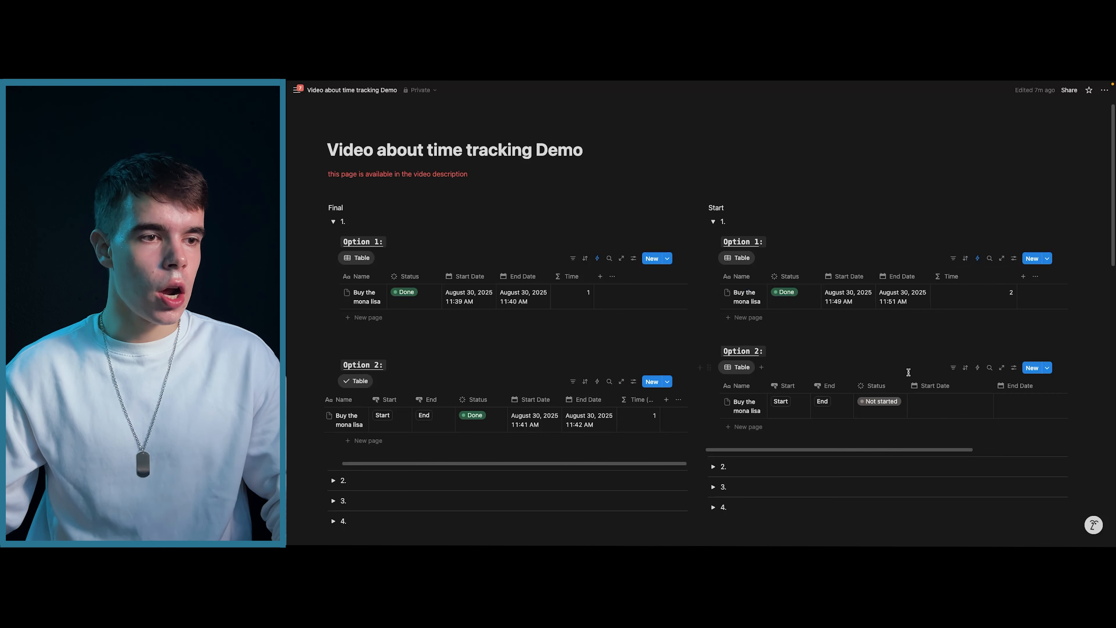
Copy the formula dateBetween(End Date, Start Date, "minutes") from the Start column's Option 1 Time property into the Option 2 table's Time property.
scroll(923, 386, "right", 5)
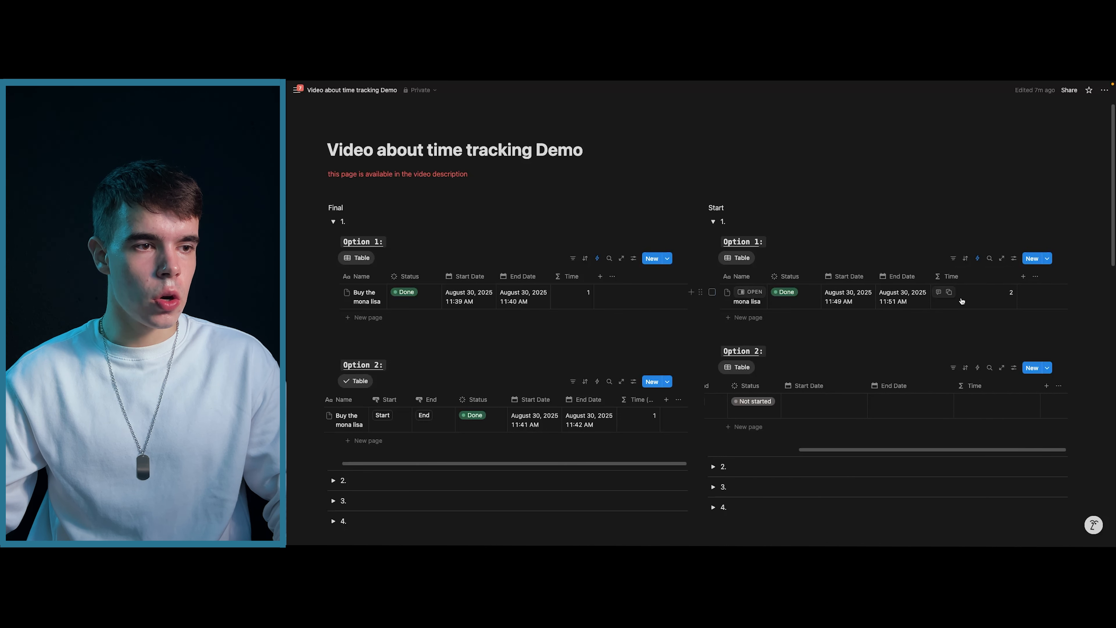
left_click(962, 301)
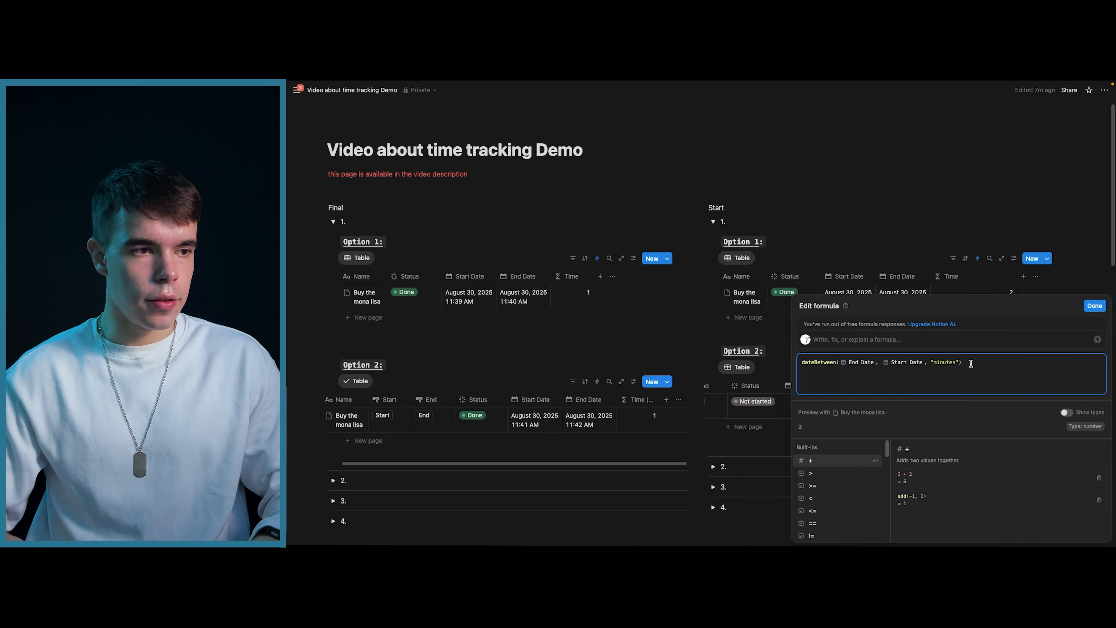
key("super+a")
key("super+c")
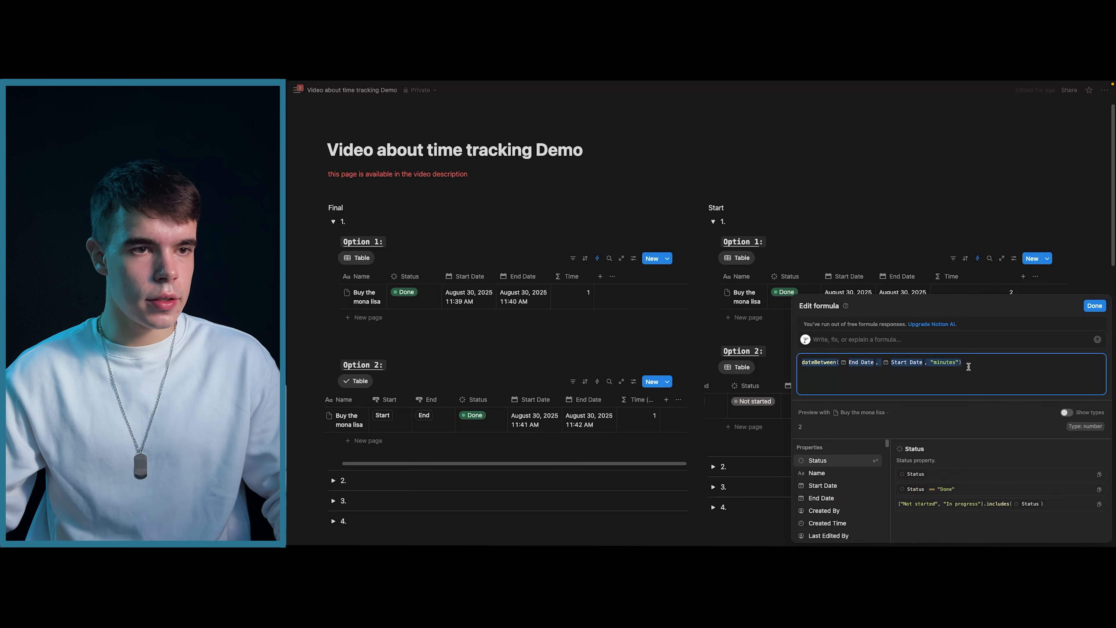
left_click(1092, 307)
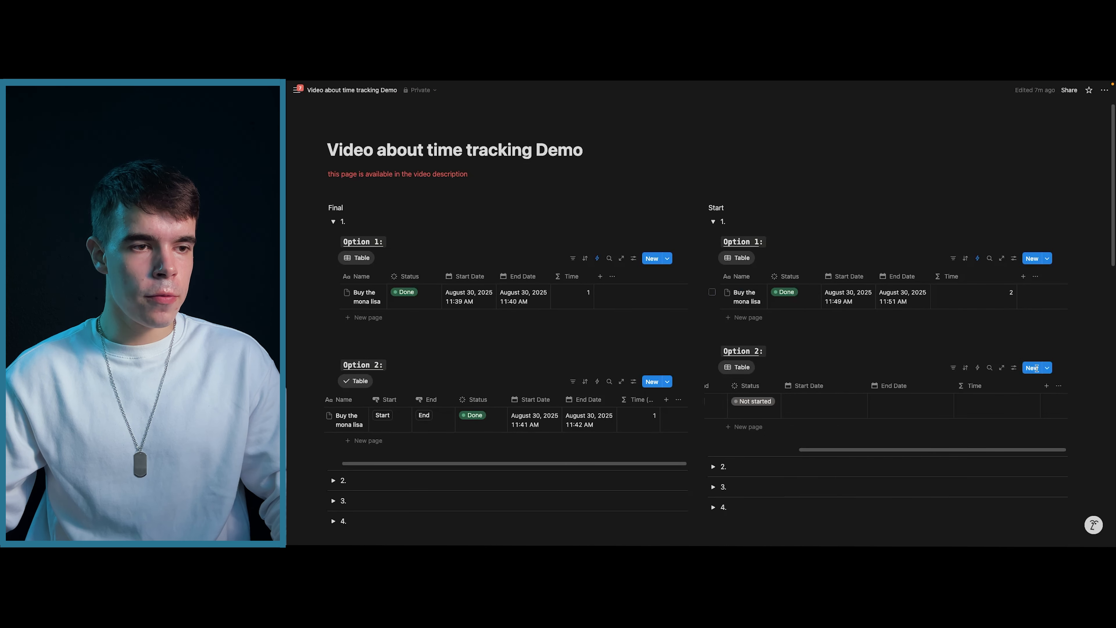
left_click(992, 411)
key("super+v")
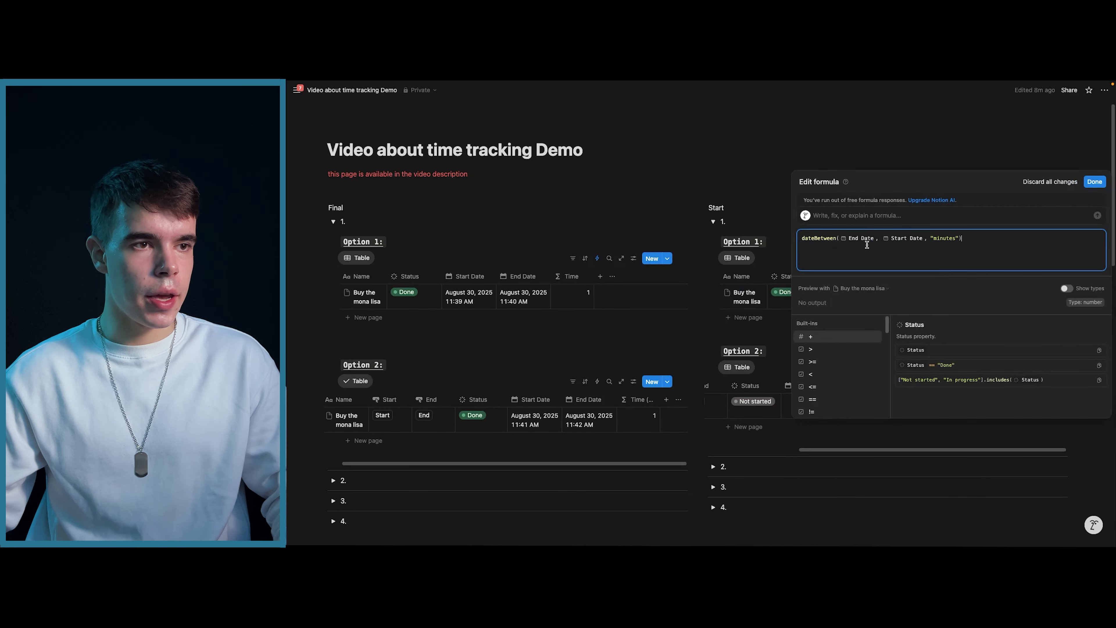
left_click(1094, 181)
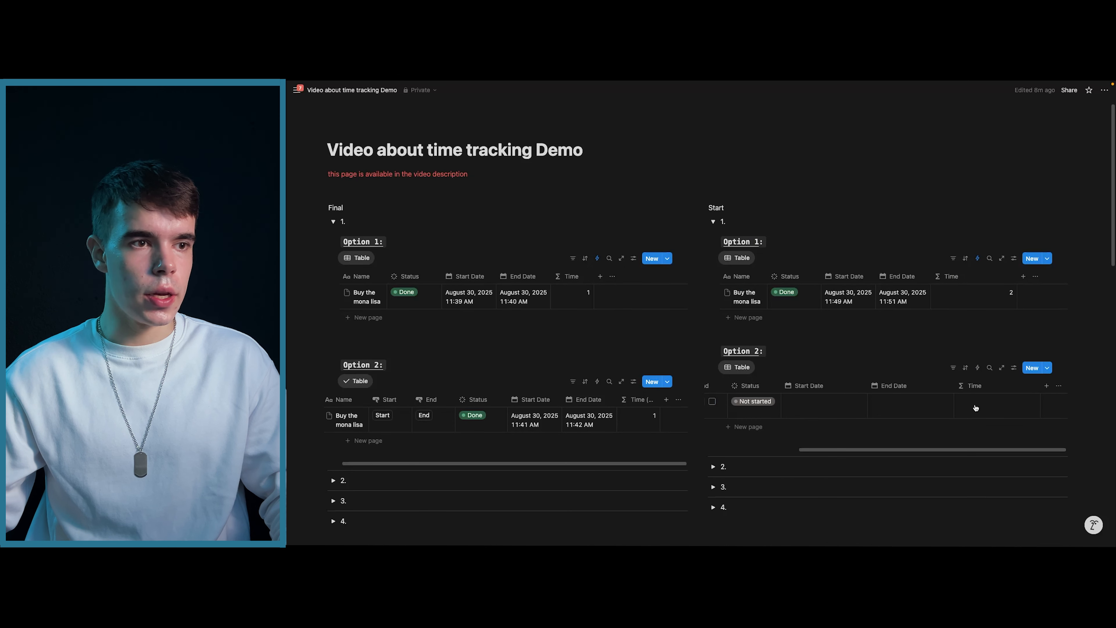
Give the Option 2 table's Start button an action that sets this page's Status to In progress.
scroll(979, 408, "left", 5)
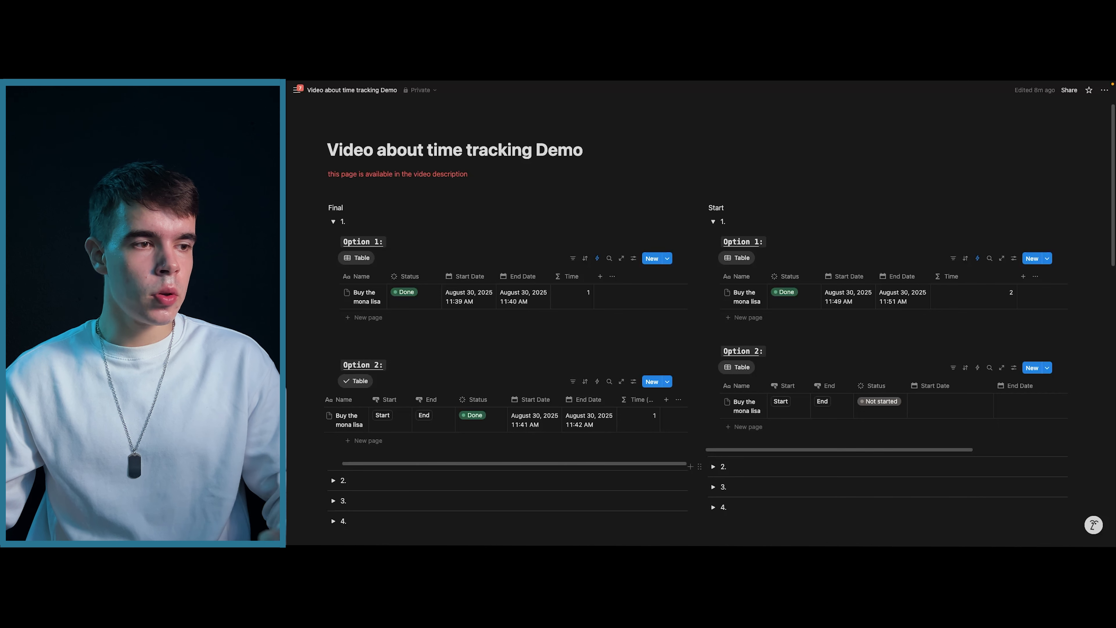
left_click(795, 391)
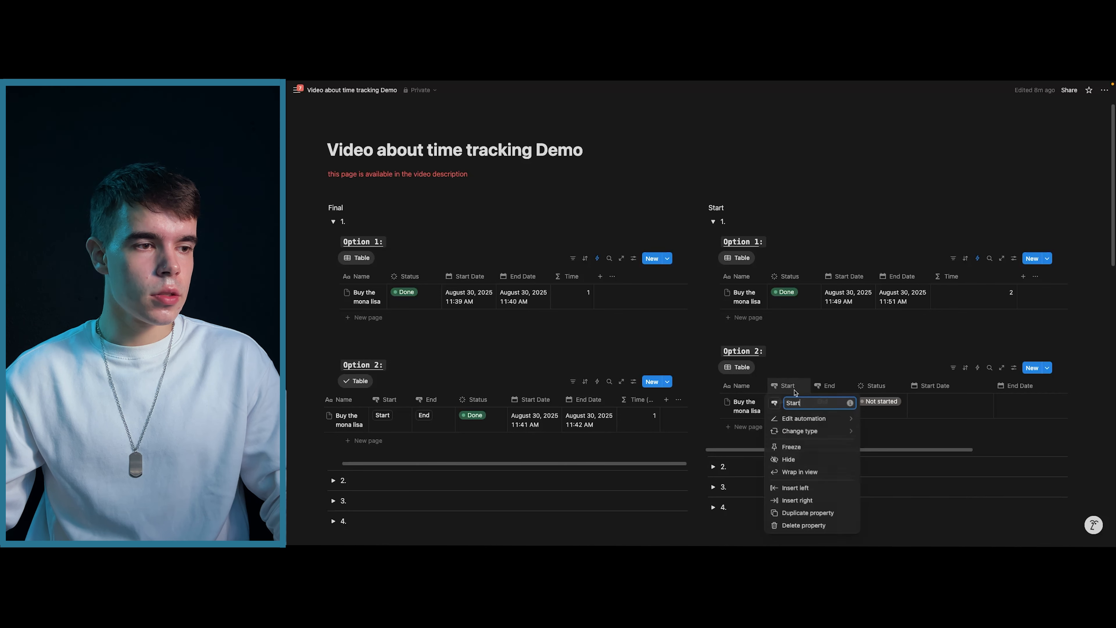
left_click(801, 419)
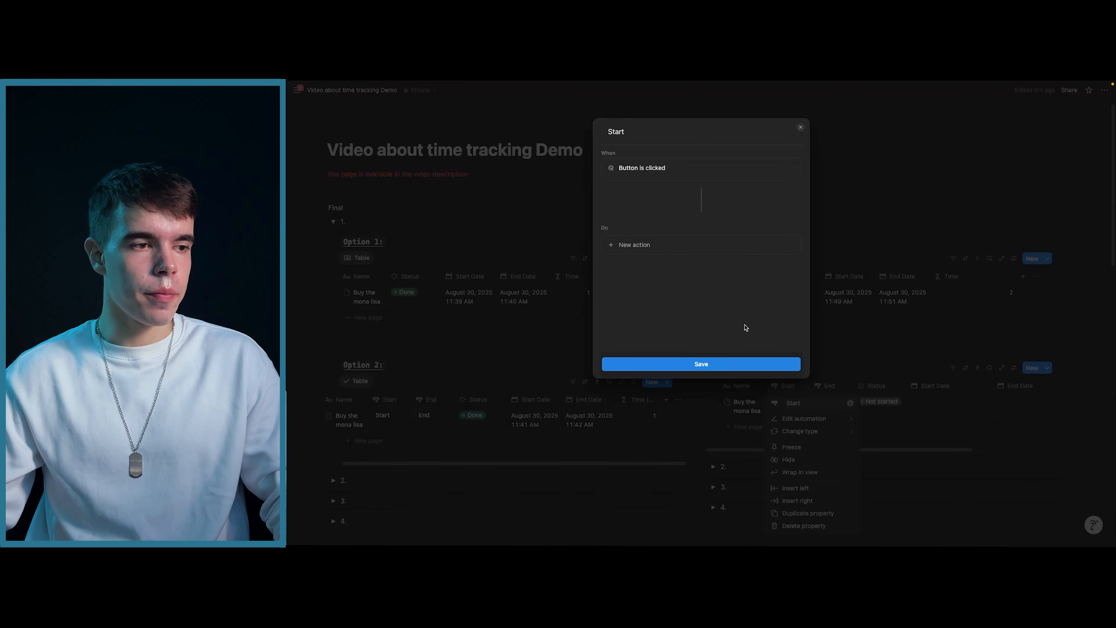
left_click(688, 245)
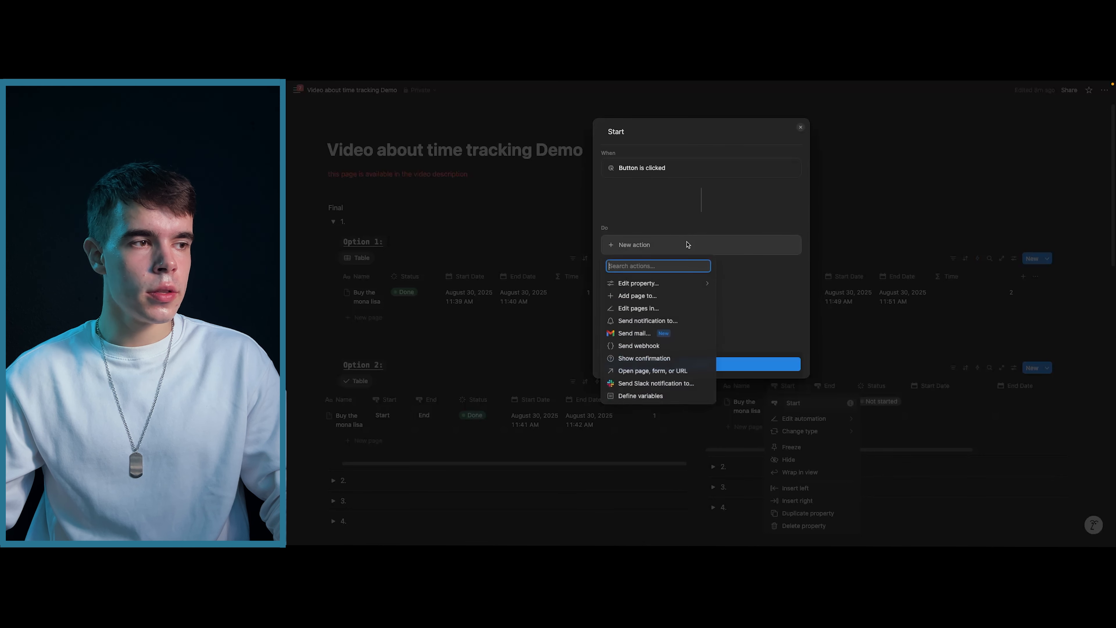
left_click(655, 284)
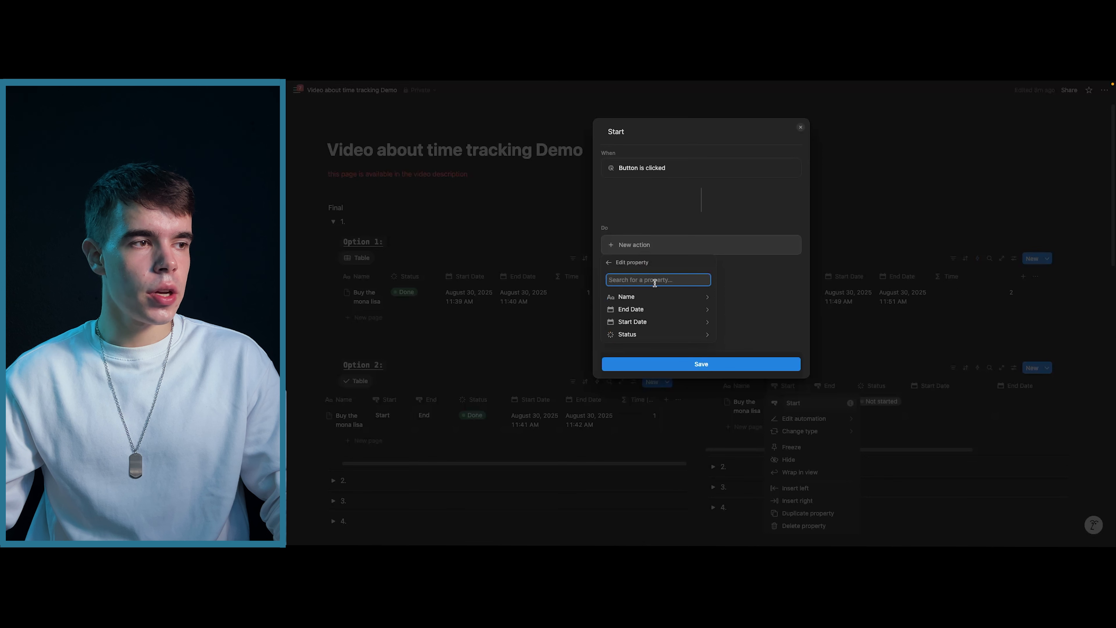
left_click(634, 336)
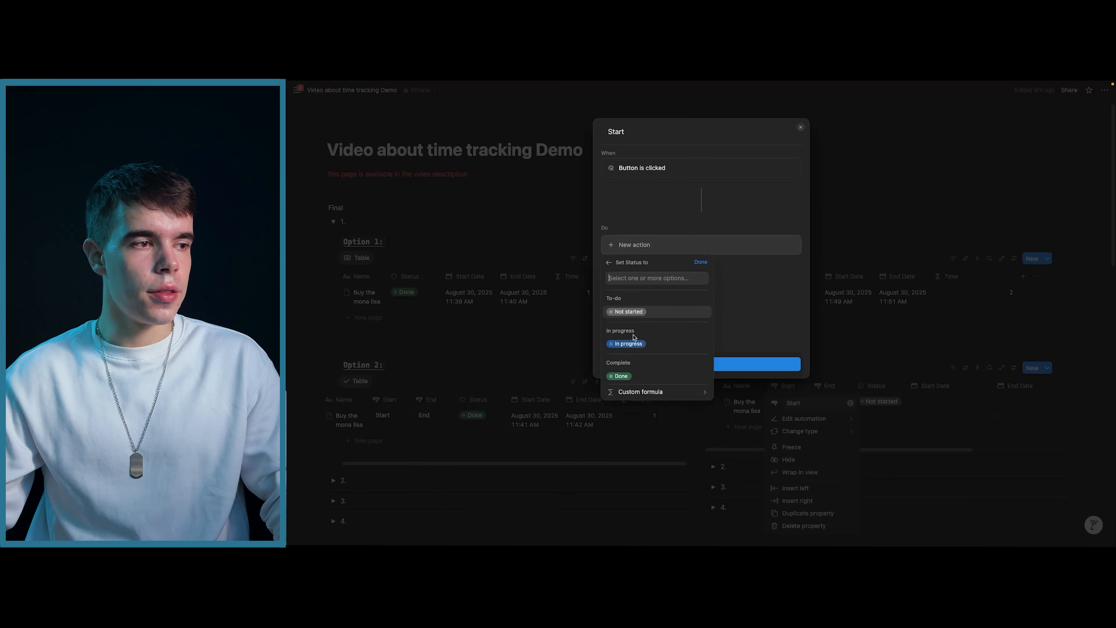
left_click(634, 343)
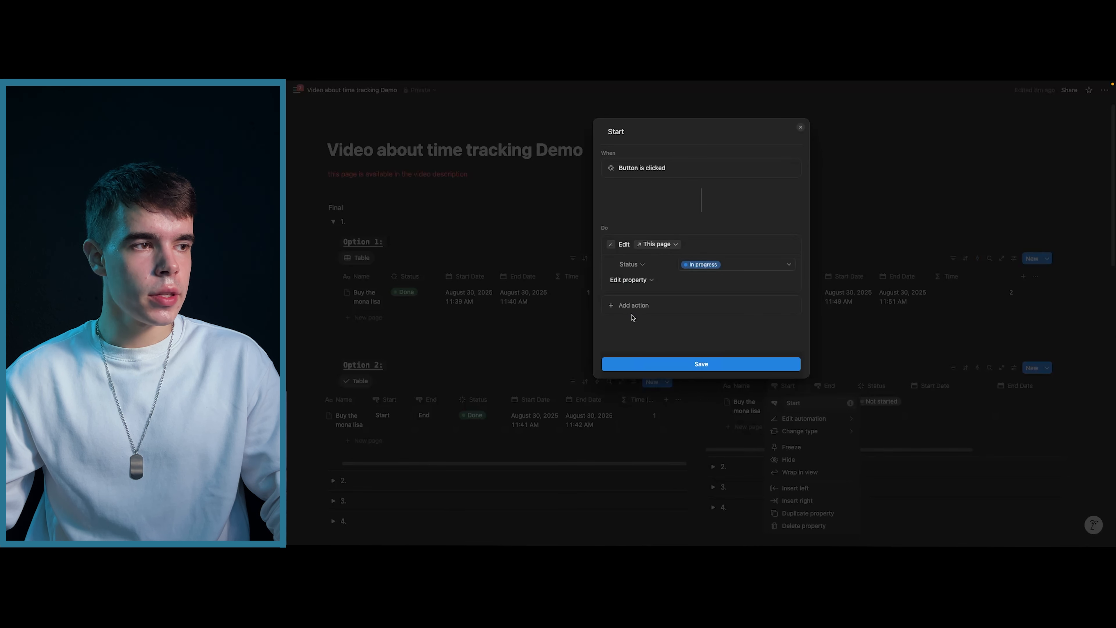
Make the Start button also set Start Date to Time triggered, and save its automation.
left_click(630, 282)
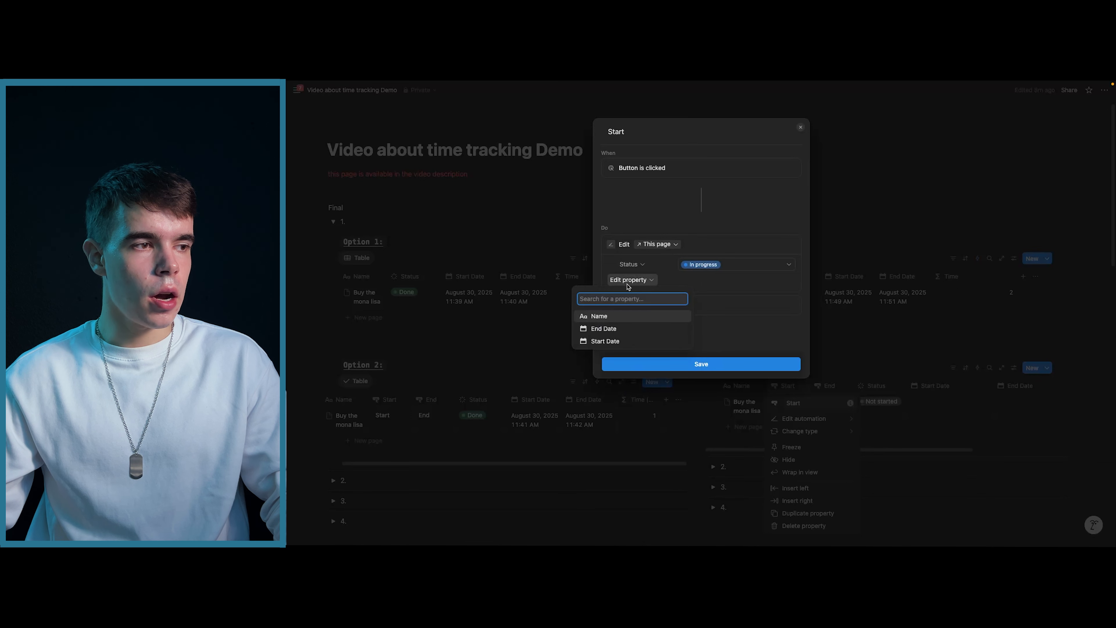
left_click(615, 341)
left_click(691, 282)
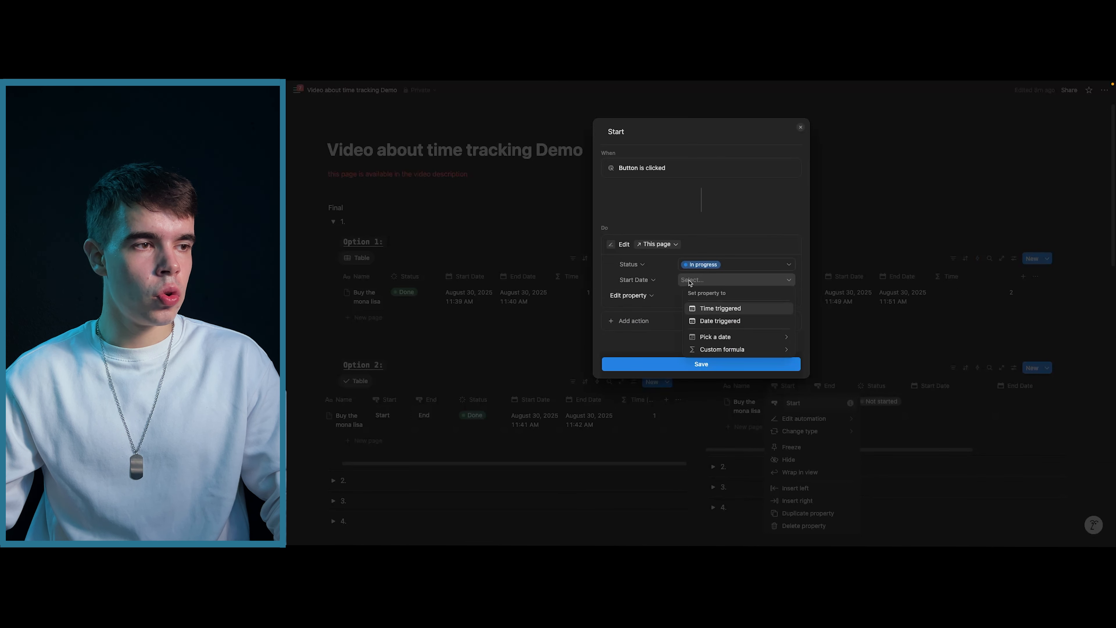
left_click(709, 308)
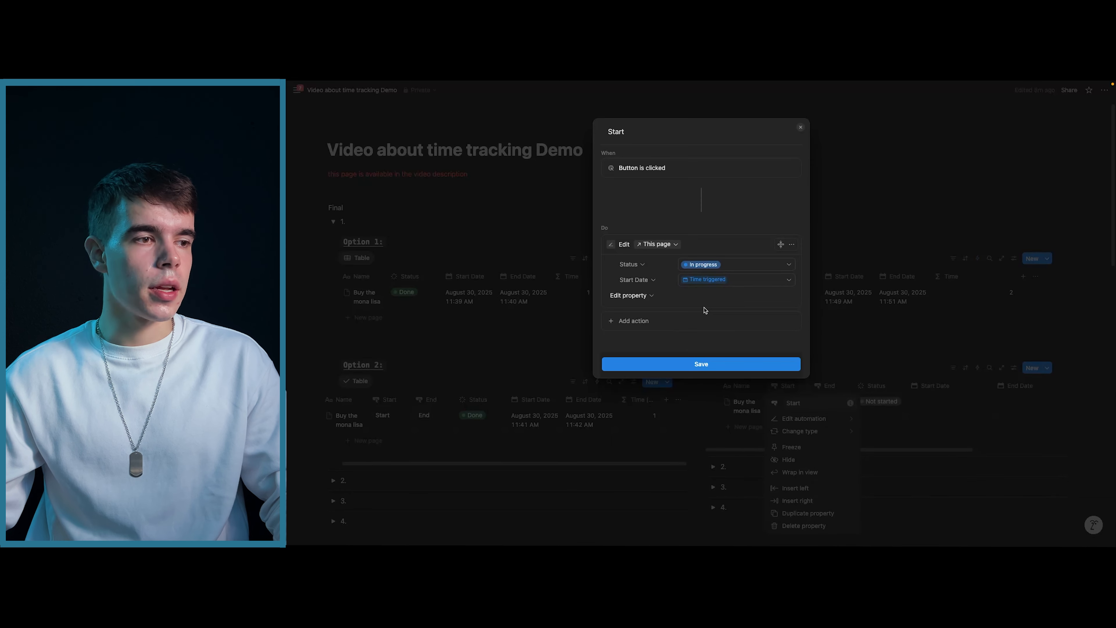
left_click(703, 364)
Give the Option 2 table's End button an action that sets this page's Status to Done.
left_click(827, 373)
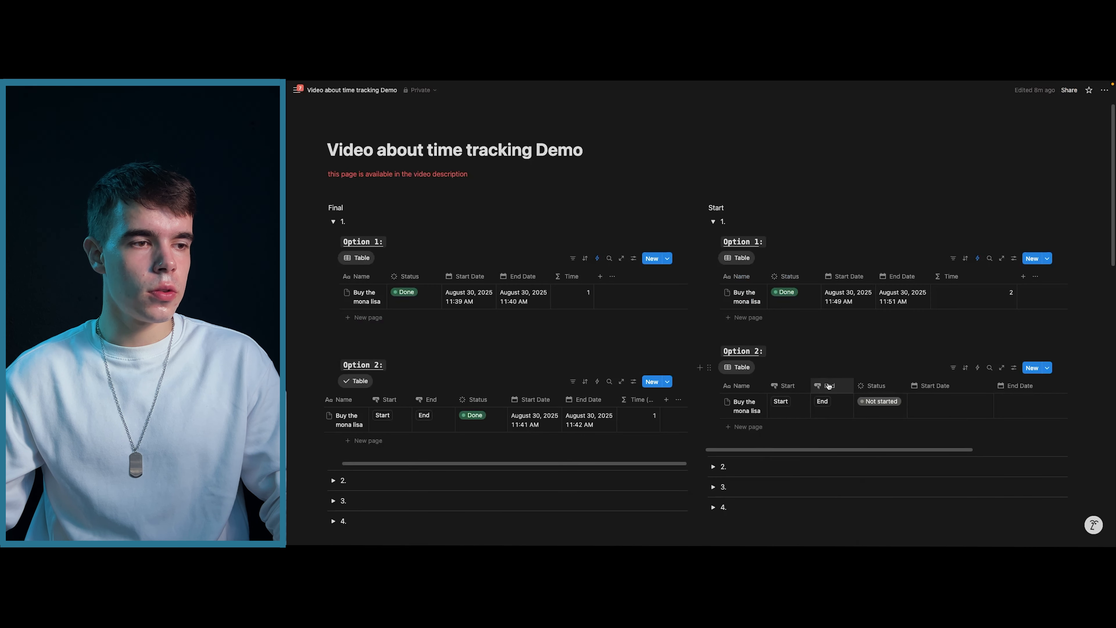
left_click(830, 386)
left_click(844, 418)
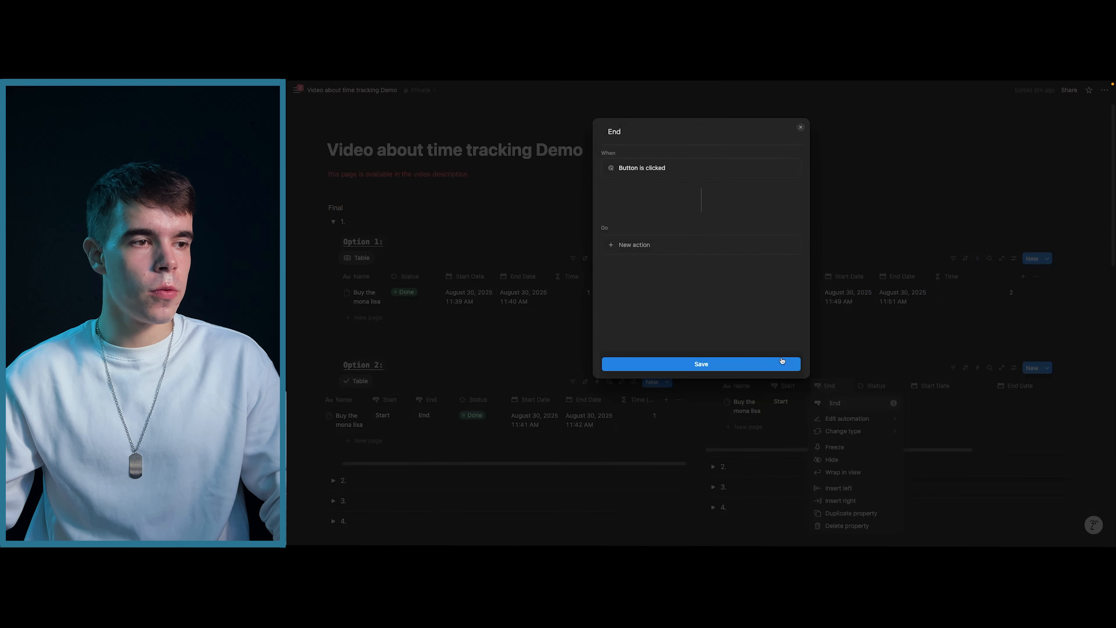
left_click(663, 245)
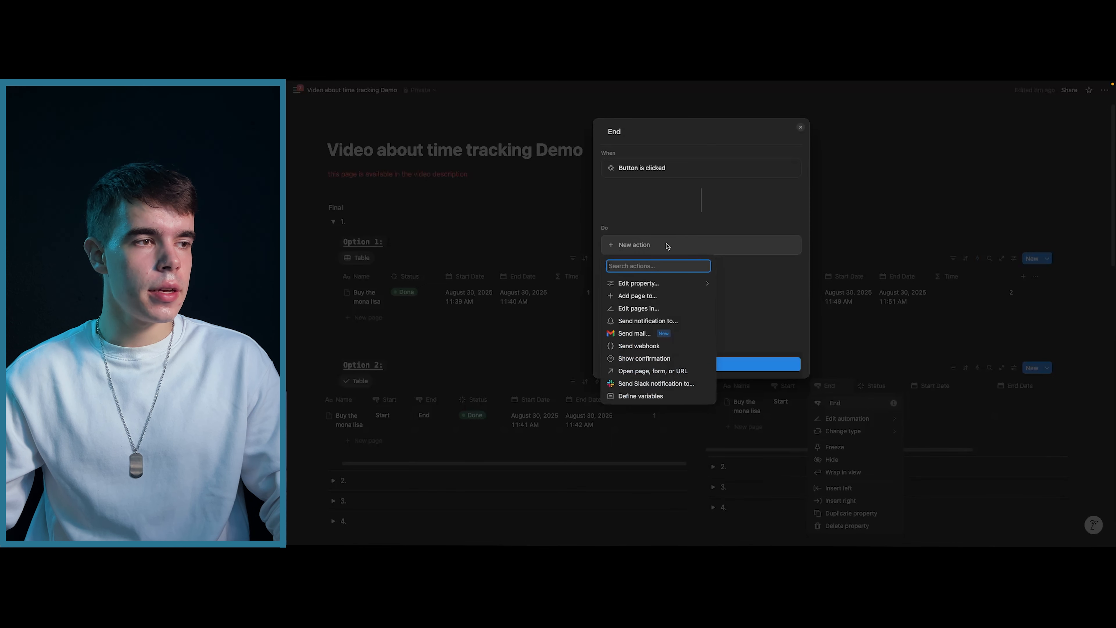
left_click(640, 283)
left_click(633, 334)
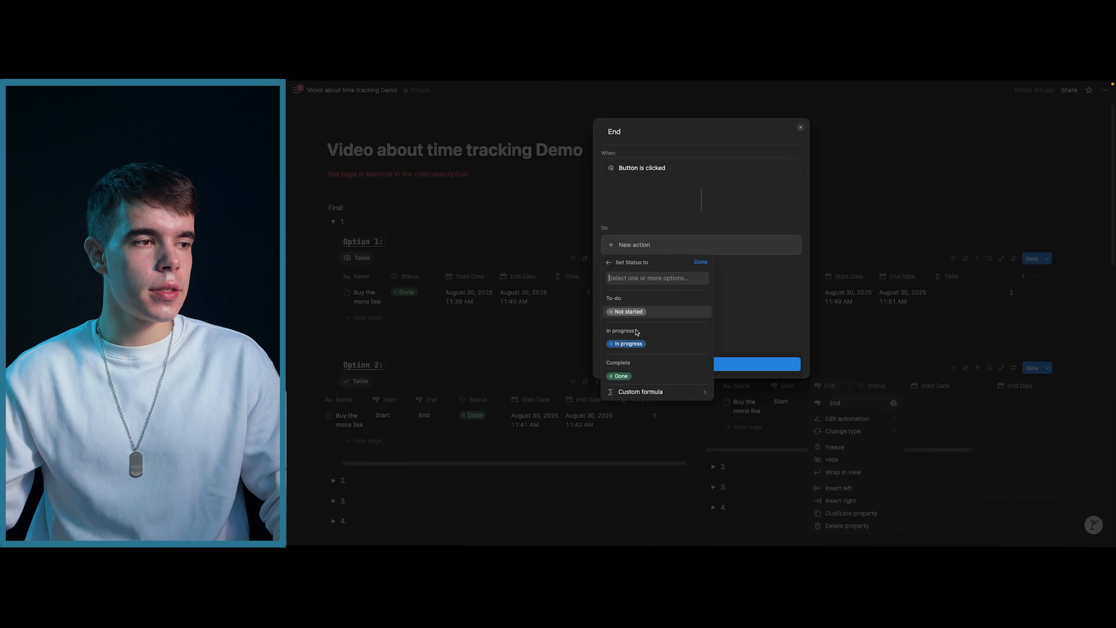
left_click(642, 376)
Make the End button also set End Date to Time triggered, and save its automation.
left_click(645, 281)
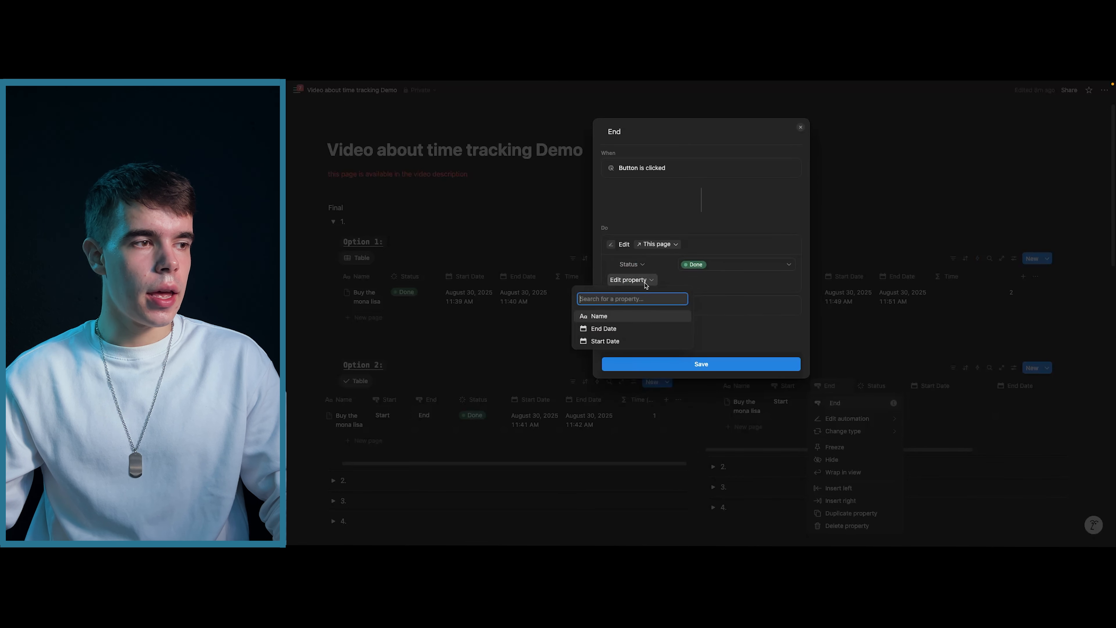
left_click(620, 329)
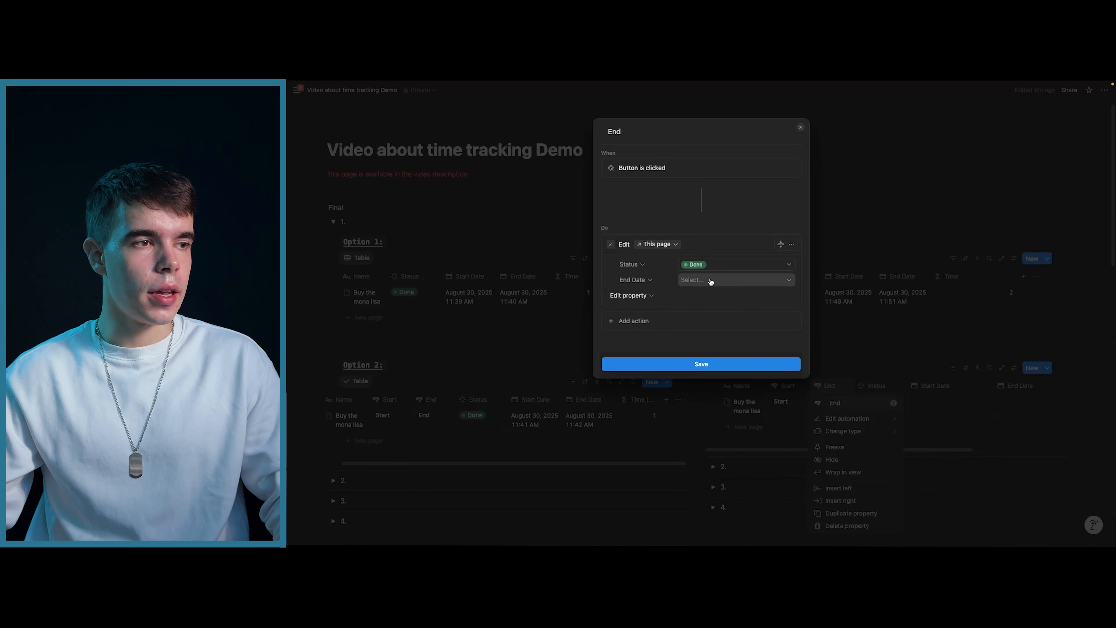
left_click(719, 309)
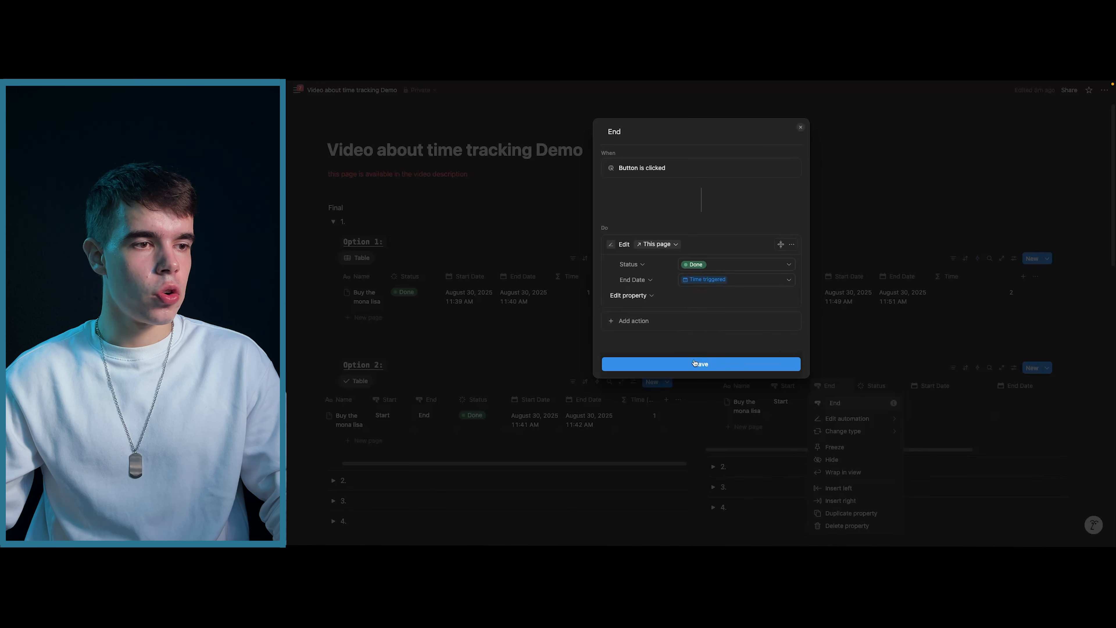
left_click(712, 364)
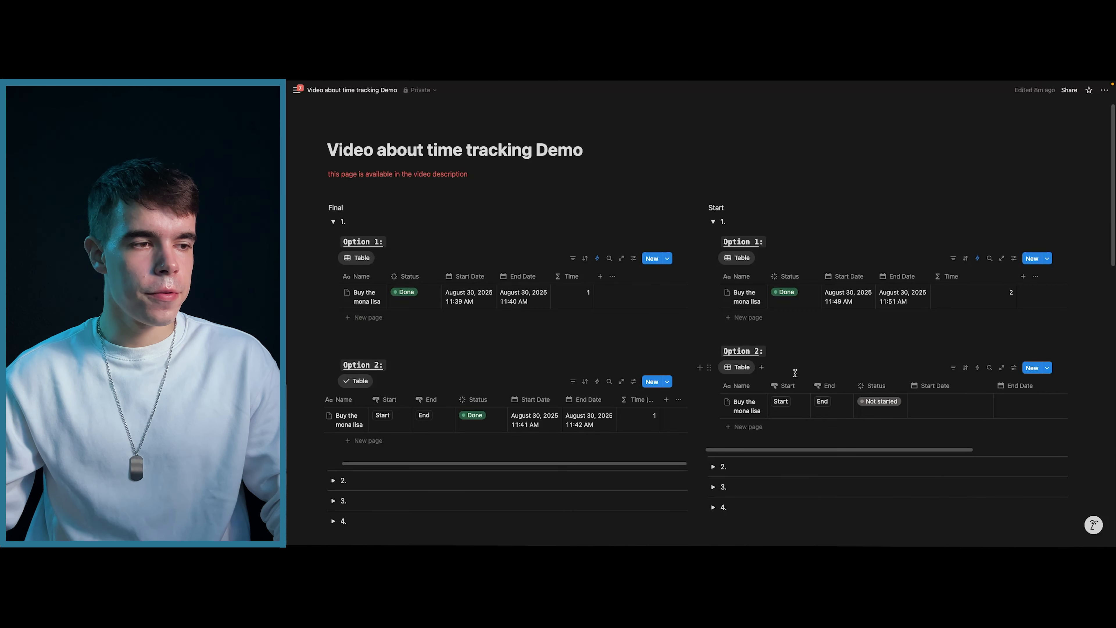
Run the Start button and the End button on the Buy the mona lisa task in the Start column's Option 2 table.
left_click(781, 400)
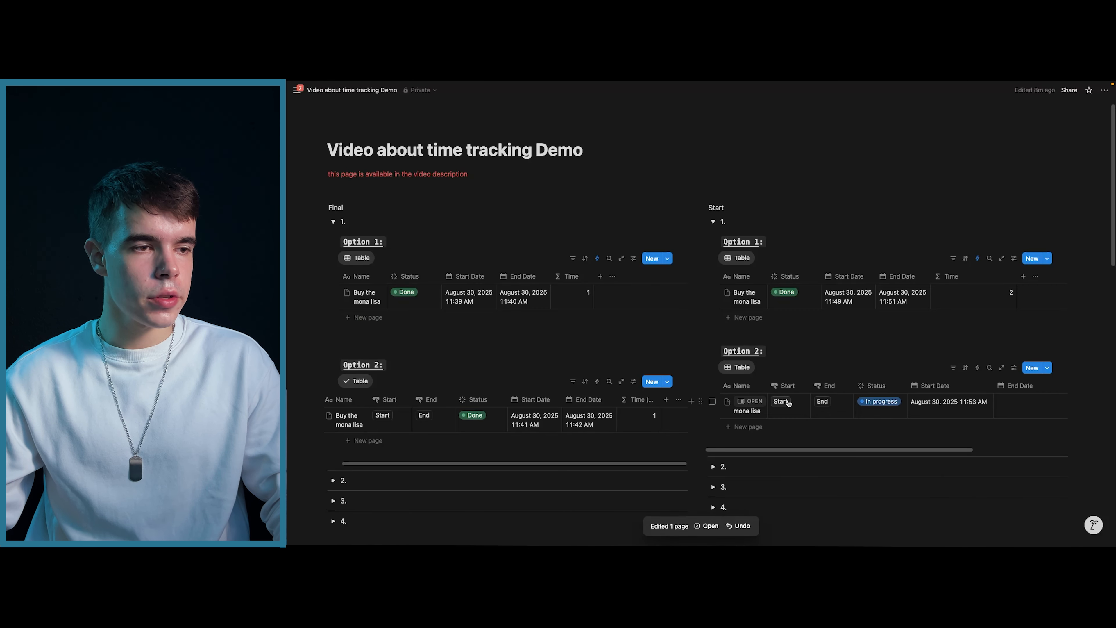
scroll(826, 410, "right", 1)
scroll(826, 410, "right", 1)
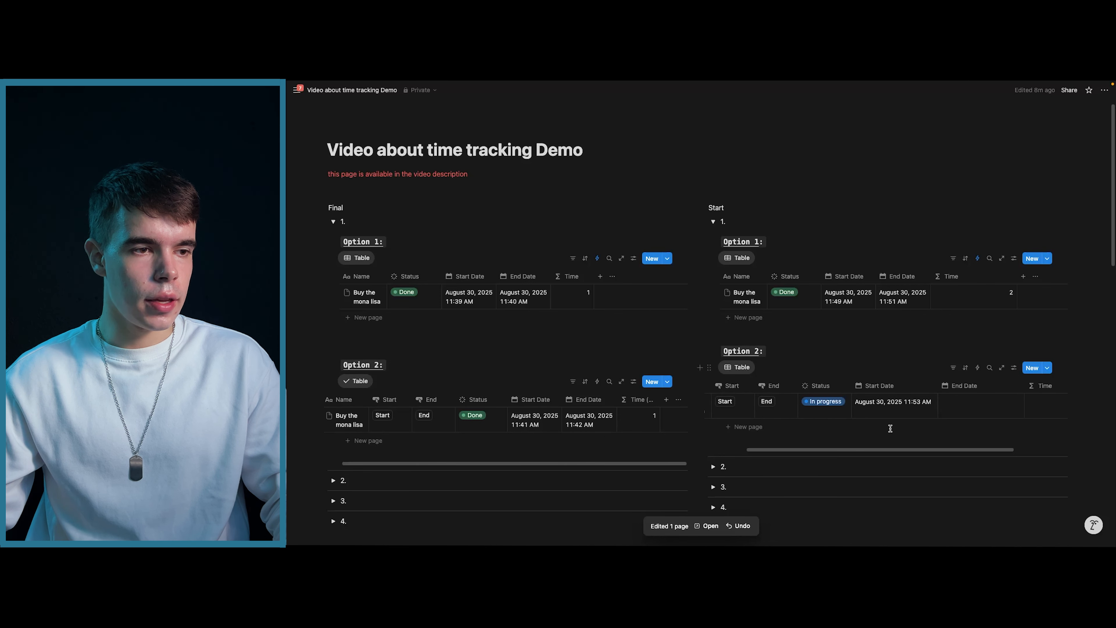
scroll(874, 422, "left", 2)
left_click(822, 401)
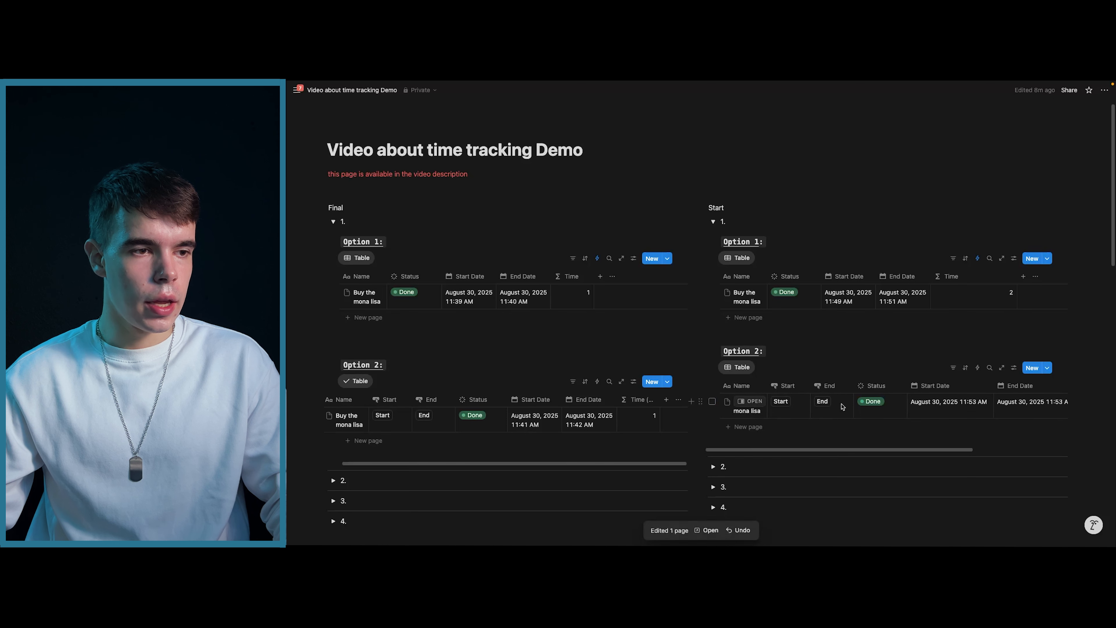
Set the End Date time of the Buy the mona lisa task in the Start column's Option 2 table to 11:54 AM.
scroll(857, 409, "right", 3)
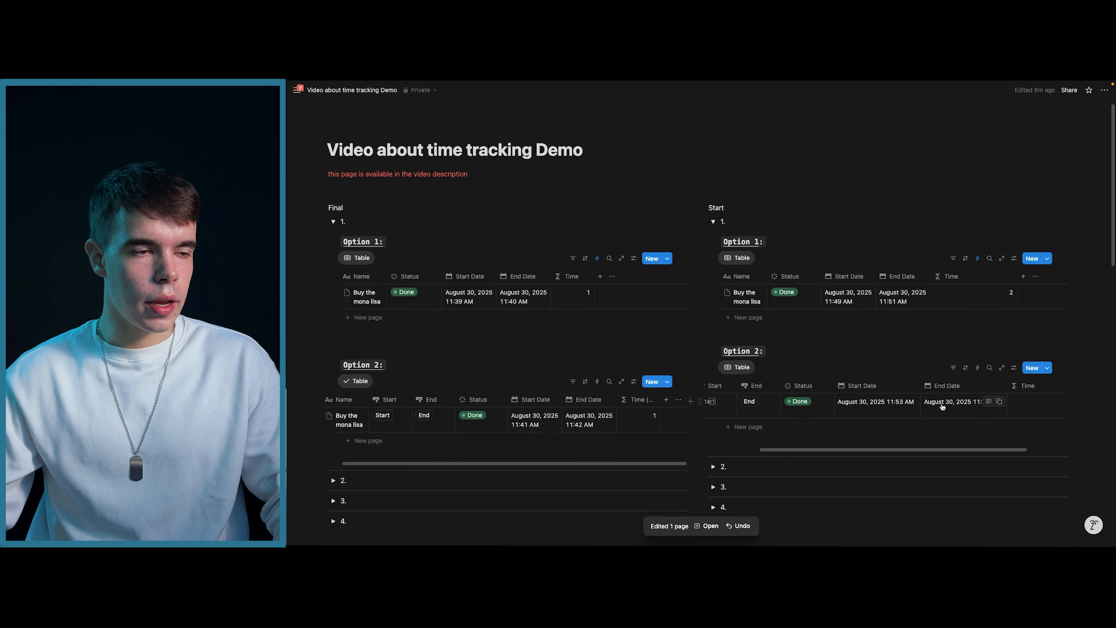
scroll(941, 407, "right", 3)
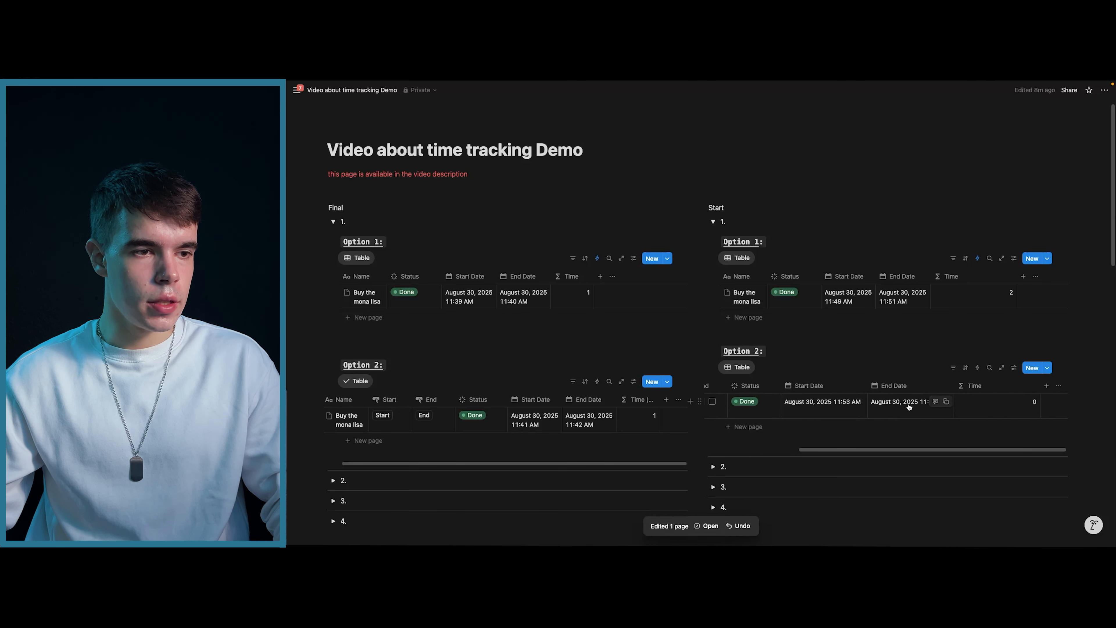
left_click(909, 407)
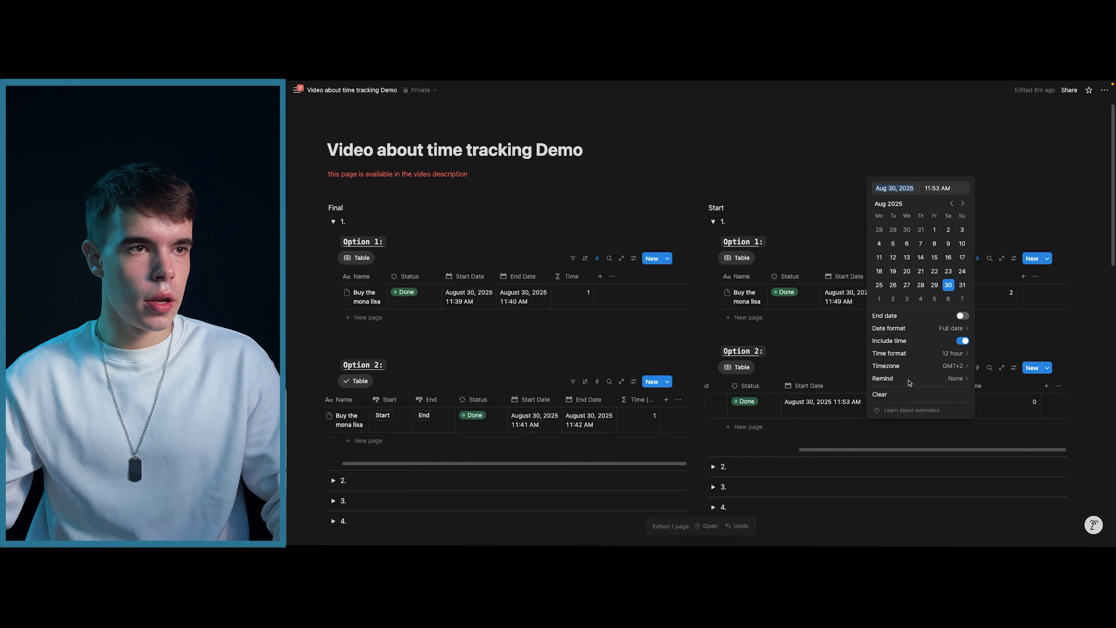
left_click(939, 188)
key("BackSpace")
type("4")
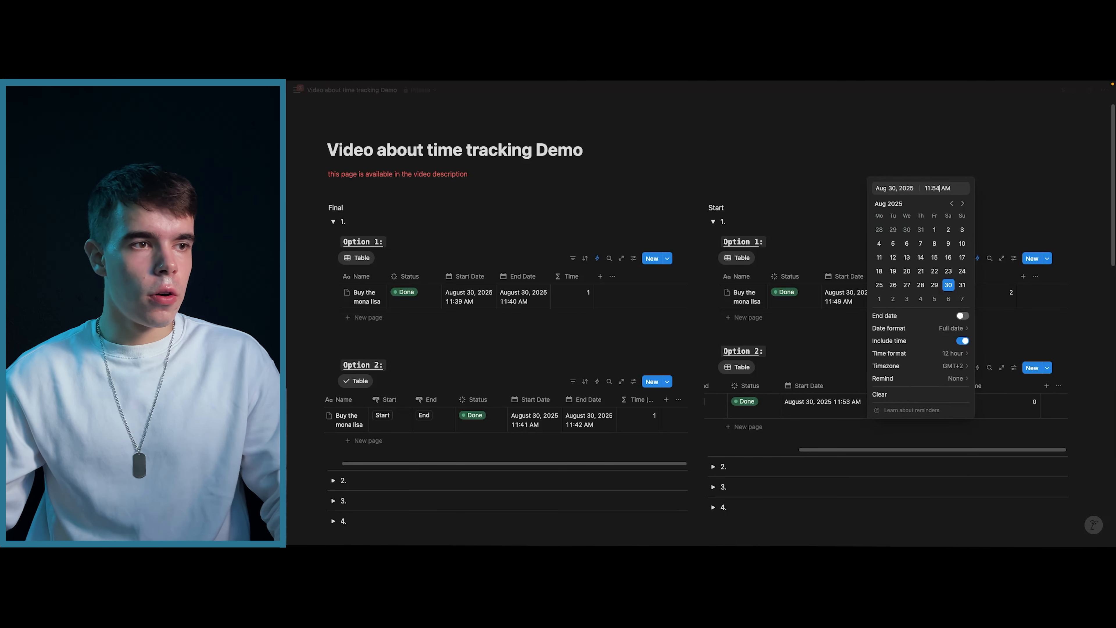
left_click(834, 213)
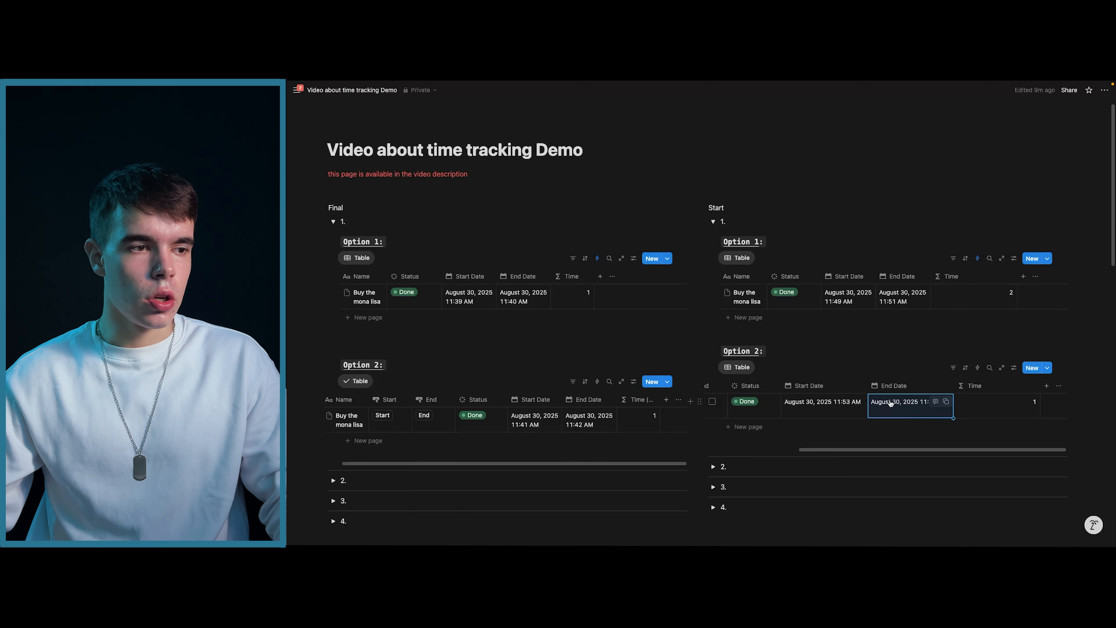
Wrap the Start Date values and narrow that column in the Start column's Option 2 table.
left_click(826, 389)
left_click(865, 386)
left_click_drag(865, 385, 836, 387)
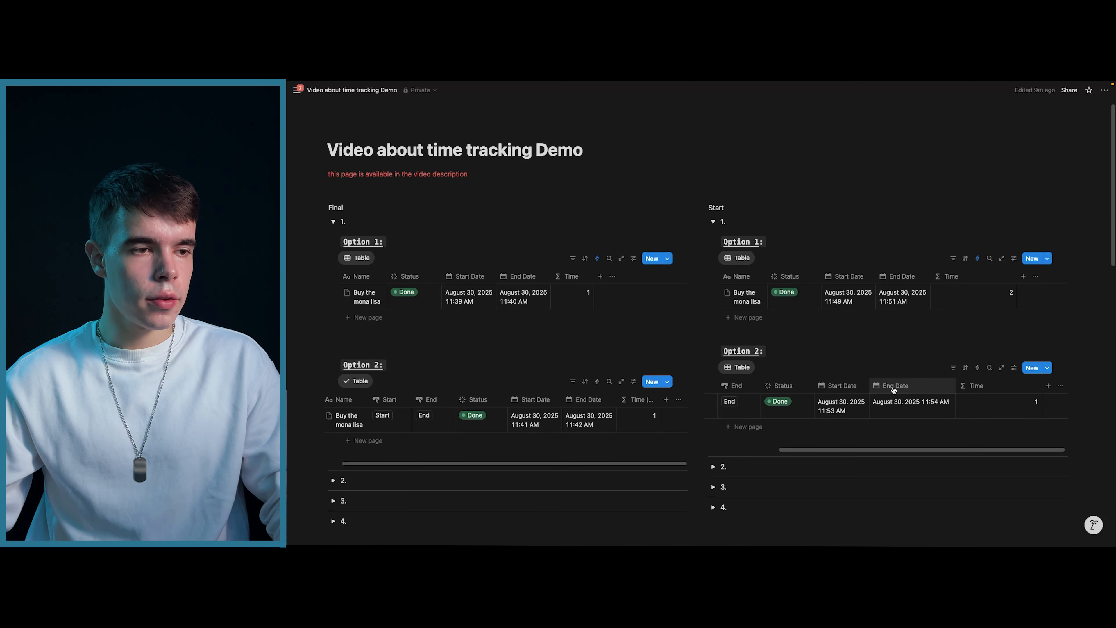
Wrap and narrow the End Date column in the Start column's Option 2 table, and narrow the Time columns in both Start tables.
left_click(894, 387)
key("Escape")
left_click_drag(955, 386, 924, 386)
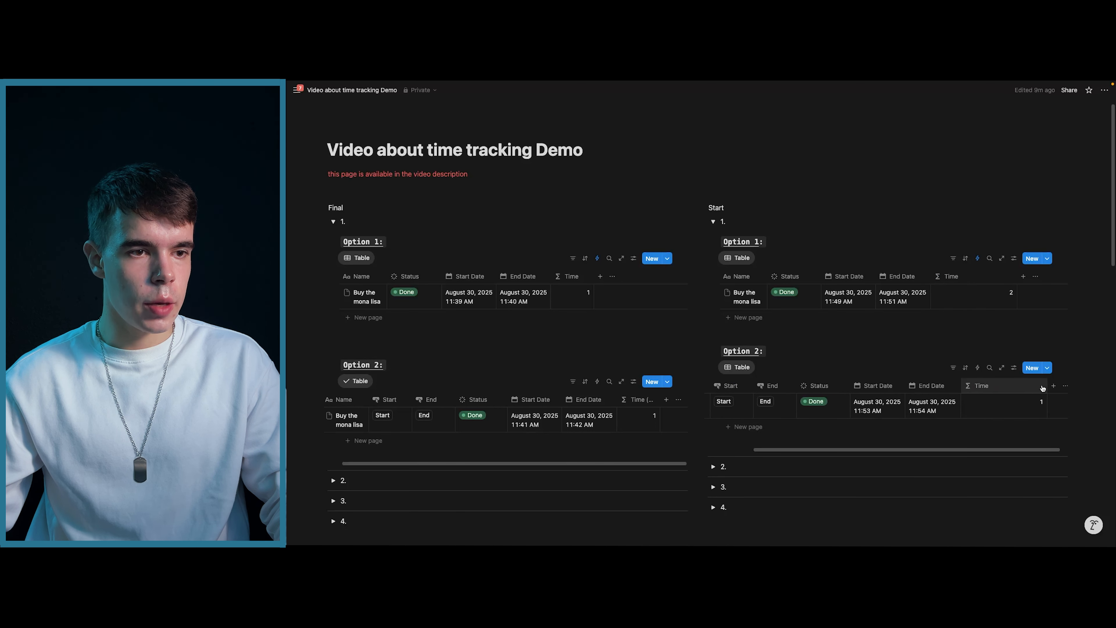
left_click_drag(1043, 388, 1006, 388)
left_click_drag(1017, 276, 971, 279)
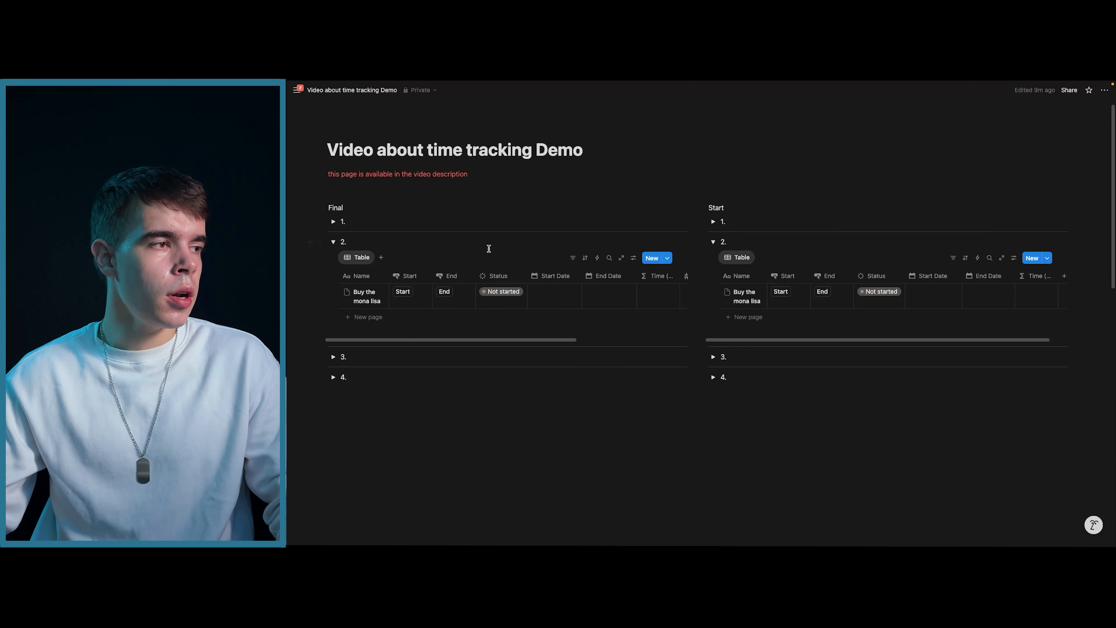
Set the Hourly Rate of the Buy the mona lisa task in the Final column's section 2 table to 10, and run its Start and End buttons.
left_click(377, 295)
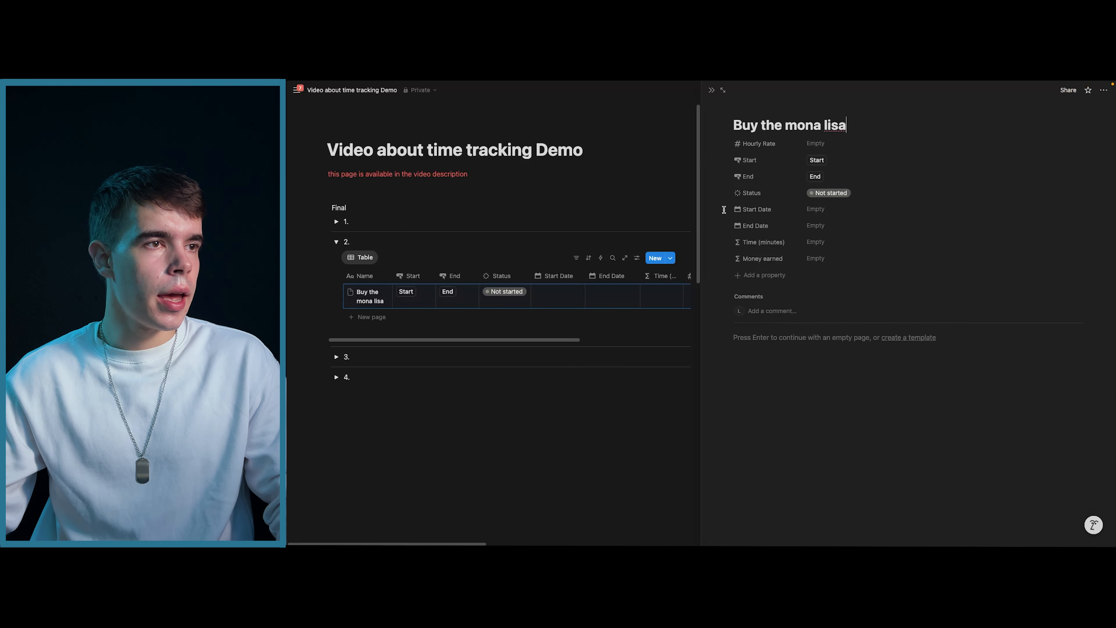
left_click(822, 145)
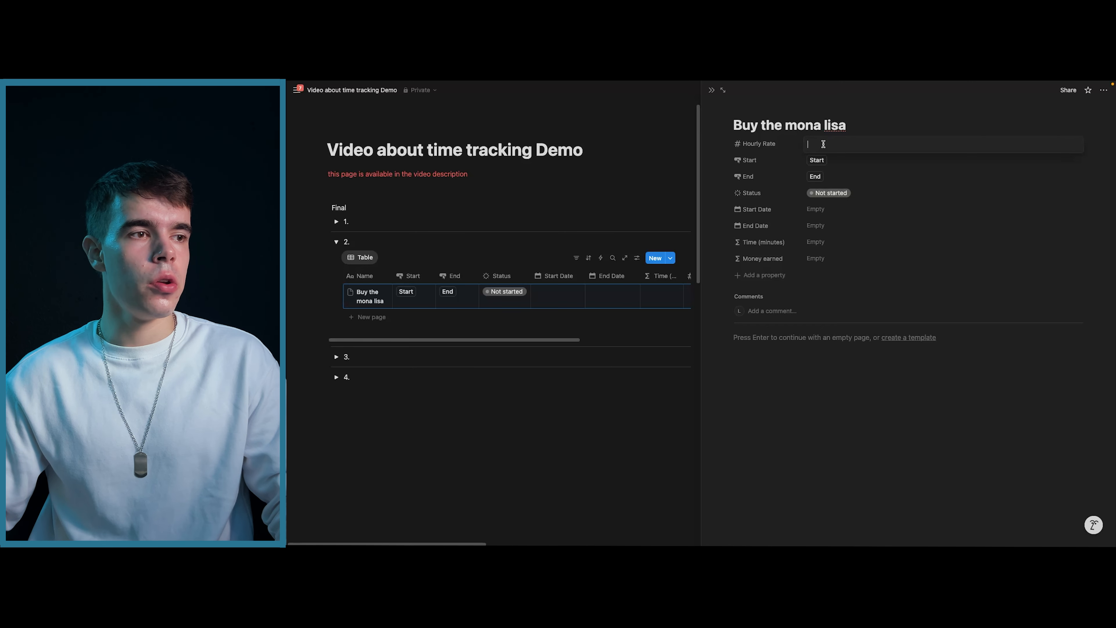
type("10")
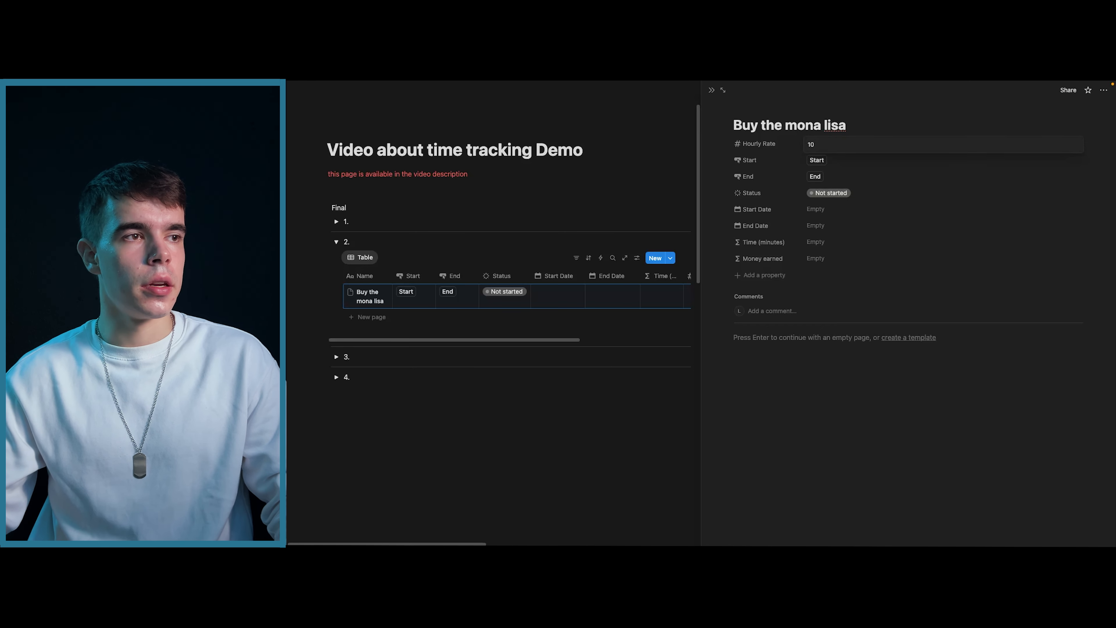
key("Return")
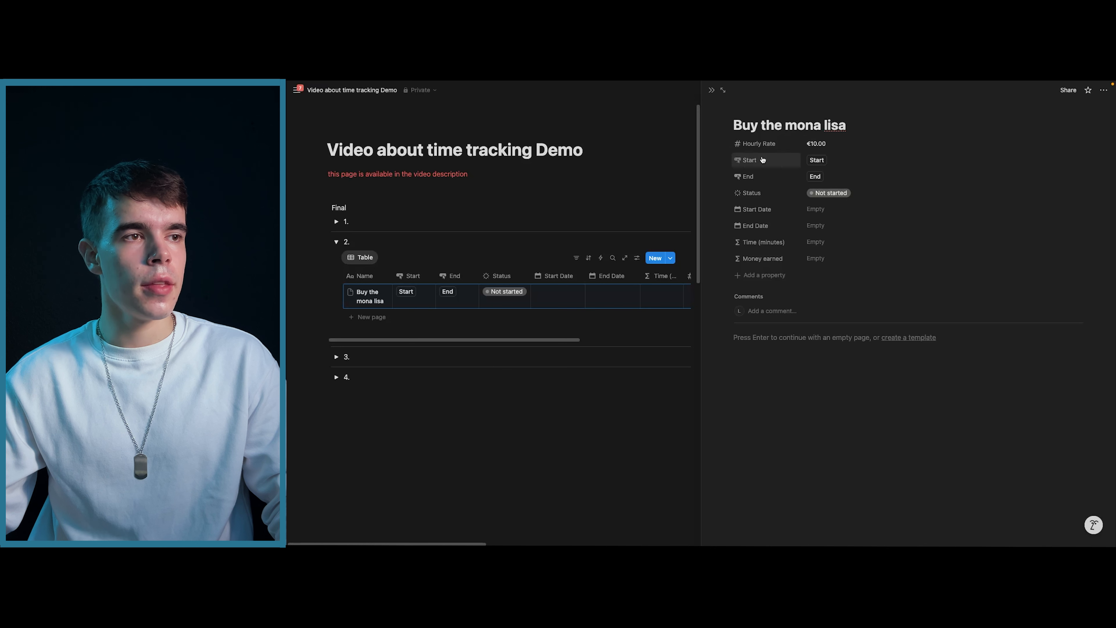
left_click(815, 161)
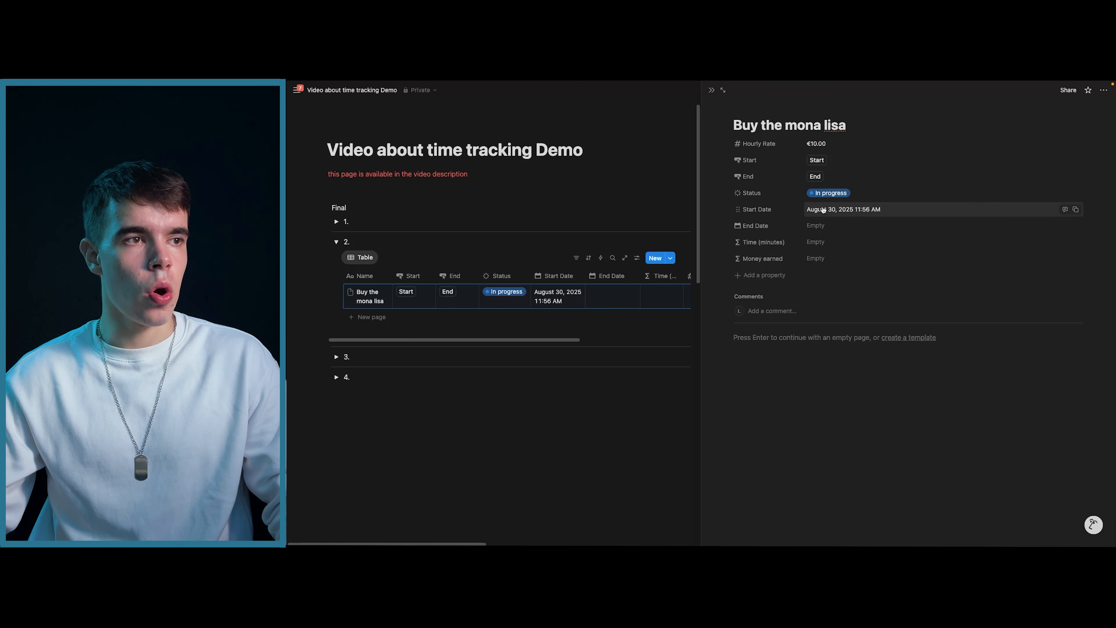
left_click(816, 176)
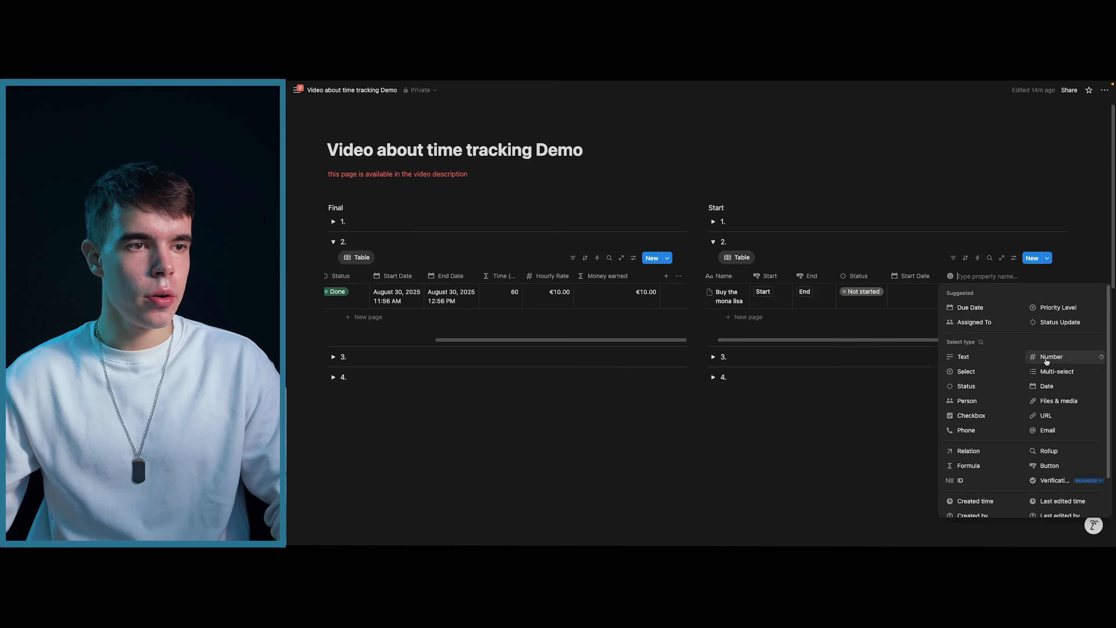
Add a Number property named Hourly rate to the Start column's section 2 table.
left_click(1047, 357)
type("Hourly rate")
key("Return")
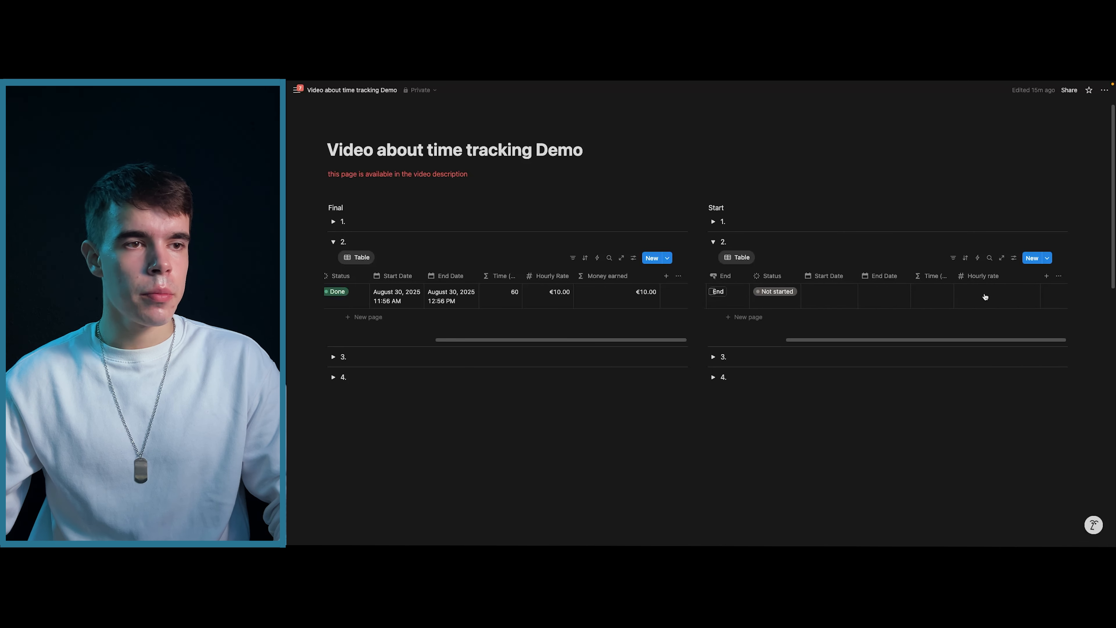
Add a Formula property named Money earned to the Start column's section 2 table.
left_click(1045, 277)
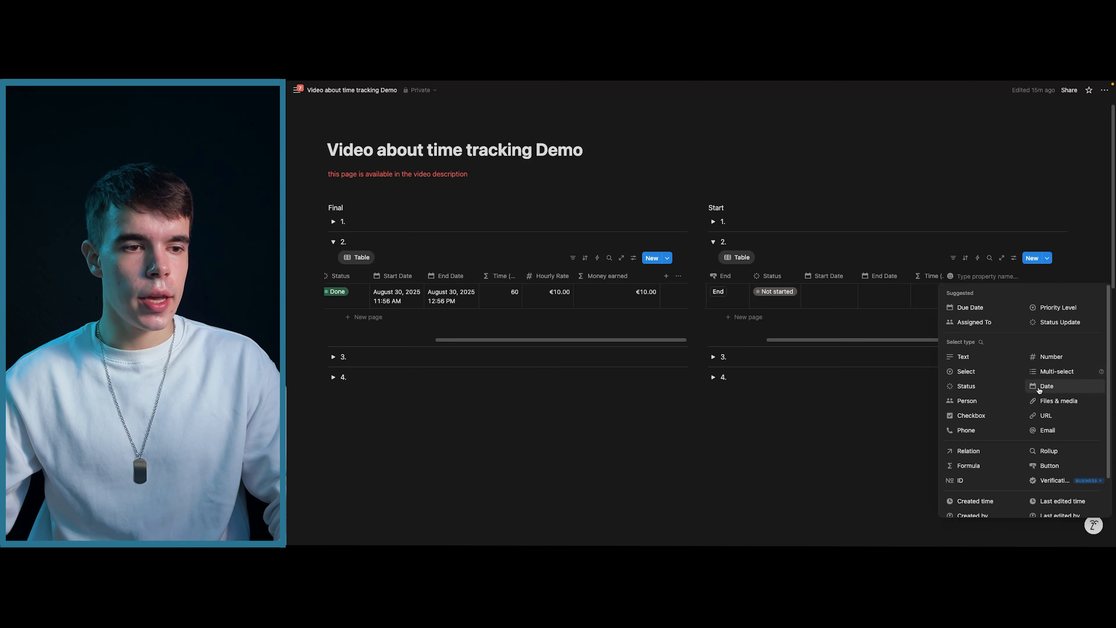
left_click(978, 462)
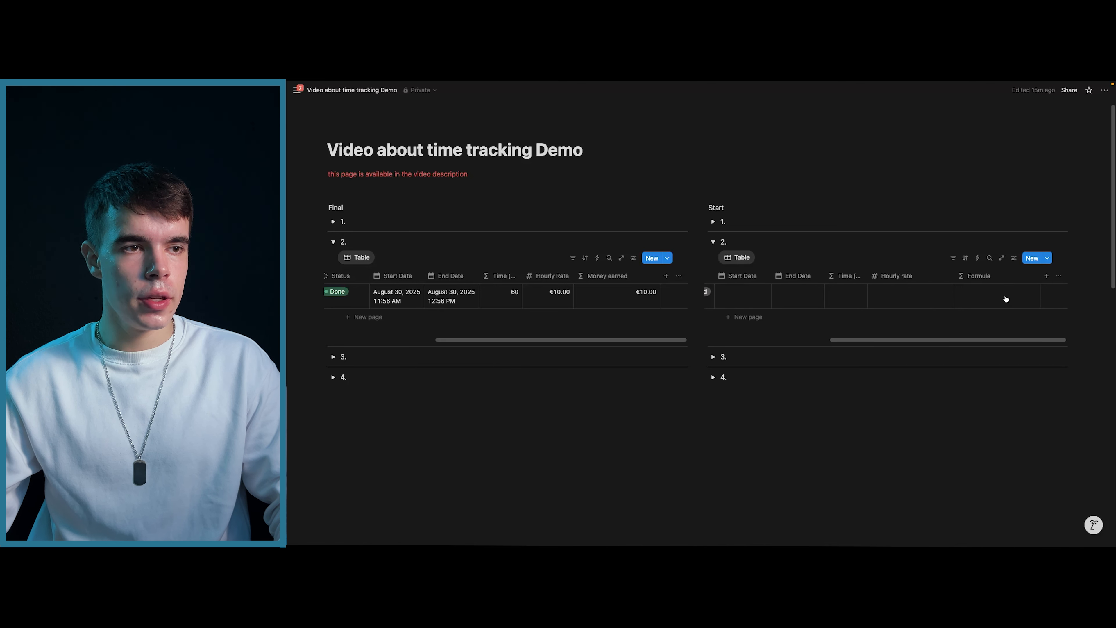
left_click(987, 276)
type("Money earned")
key("Return")
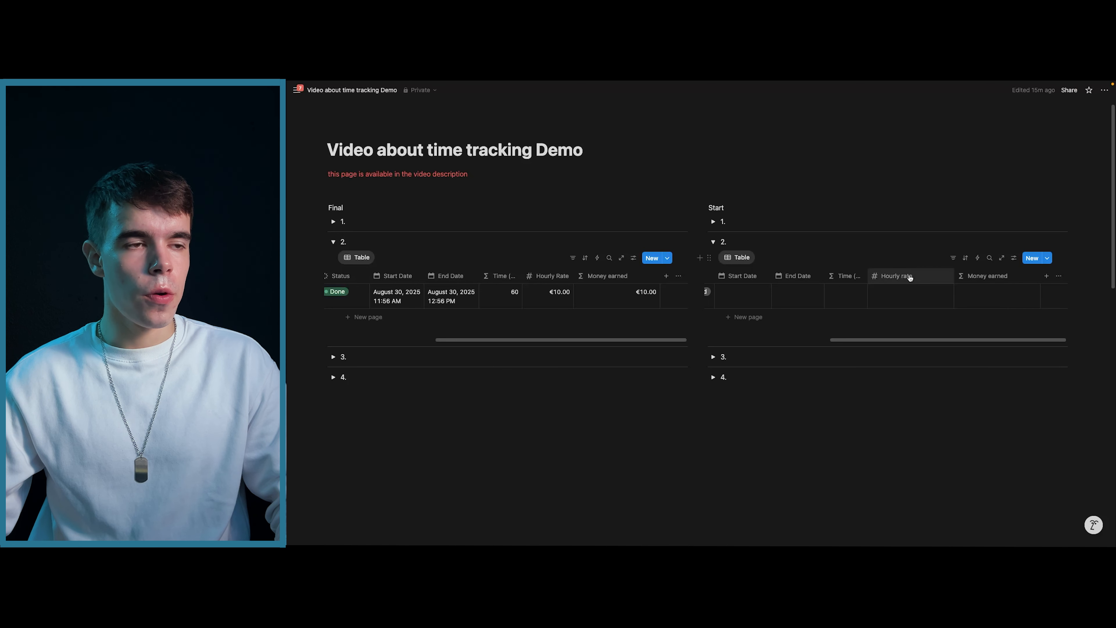
Format the Hourly rate property in the Start column's section 2 table as Euro with 2 decimal places.
left_click(909, 276)
mouse_move(904, 308)
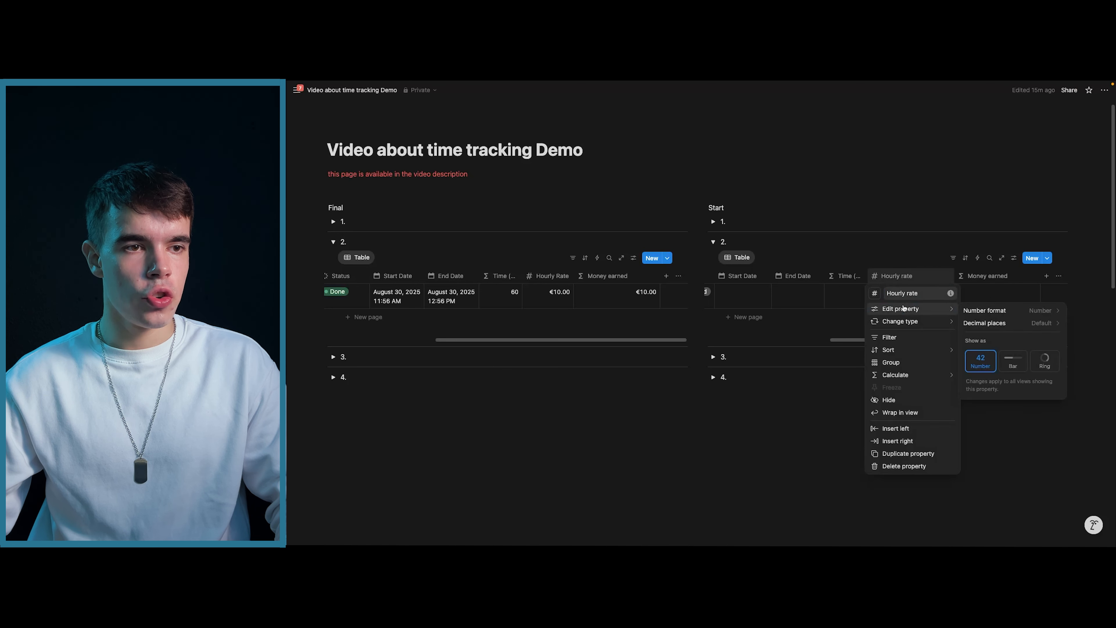
left_click(969, 311)
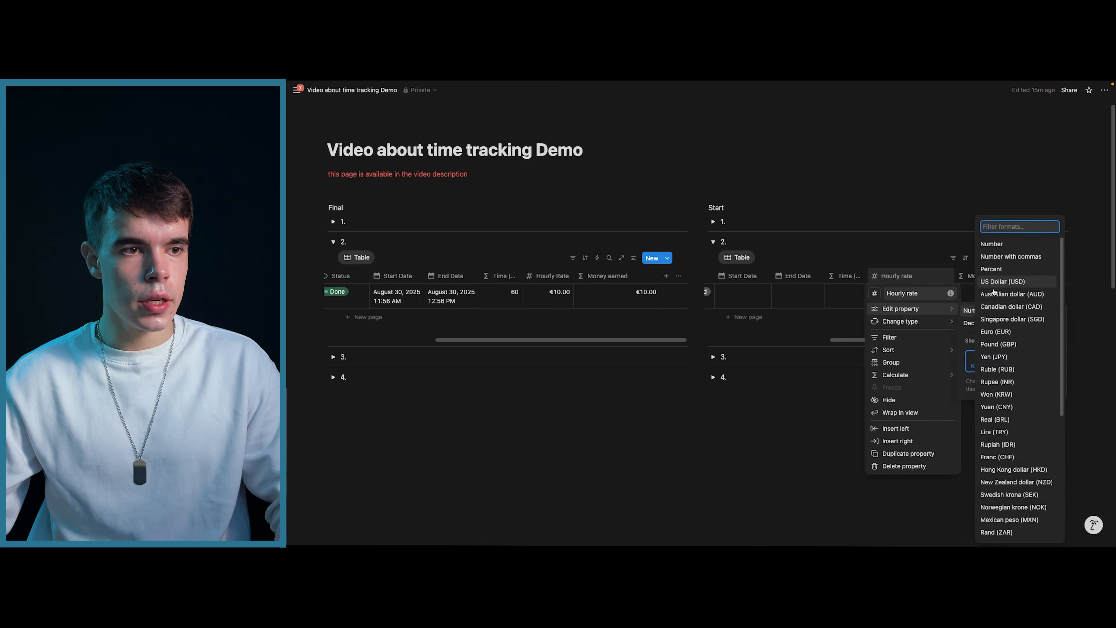
left_click(1006, 333)
left_click(1002, 325)
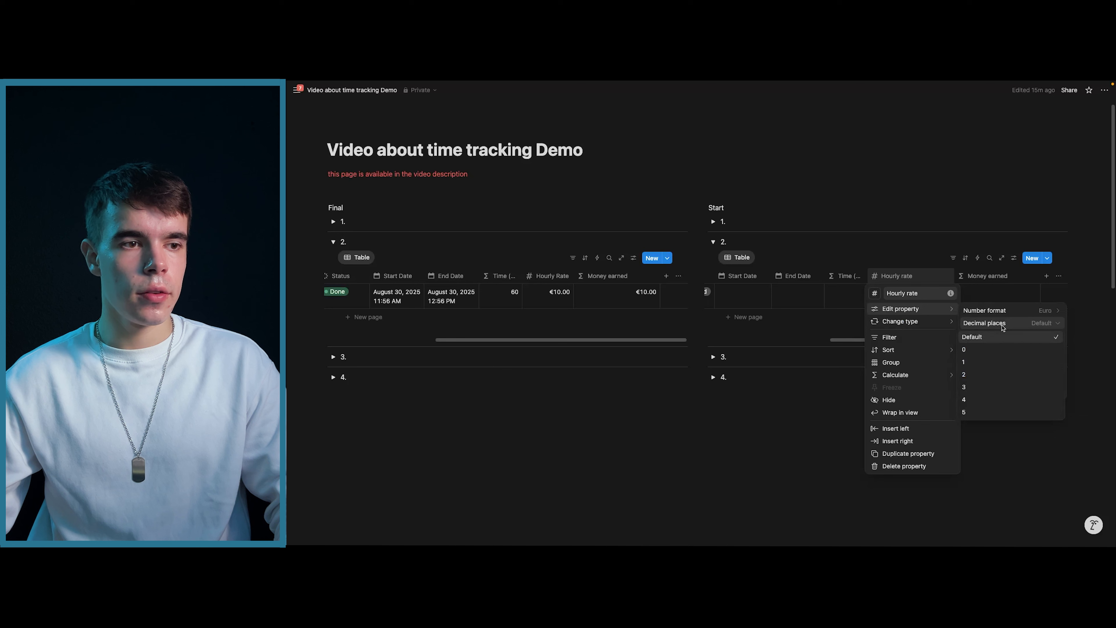
left_click(973, 374)
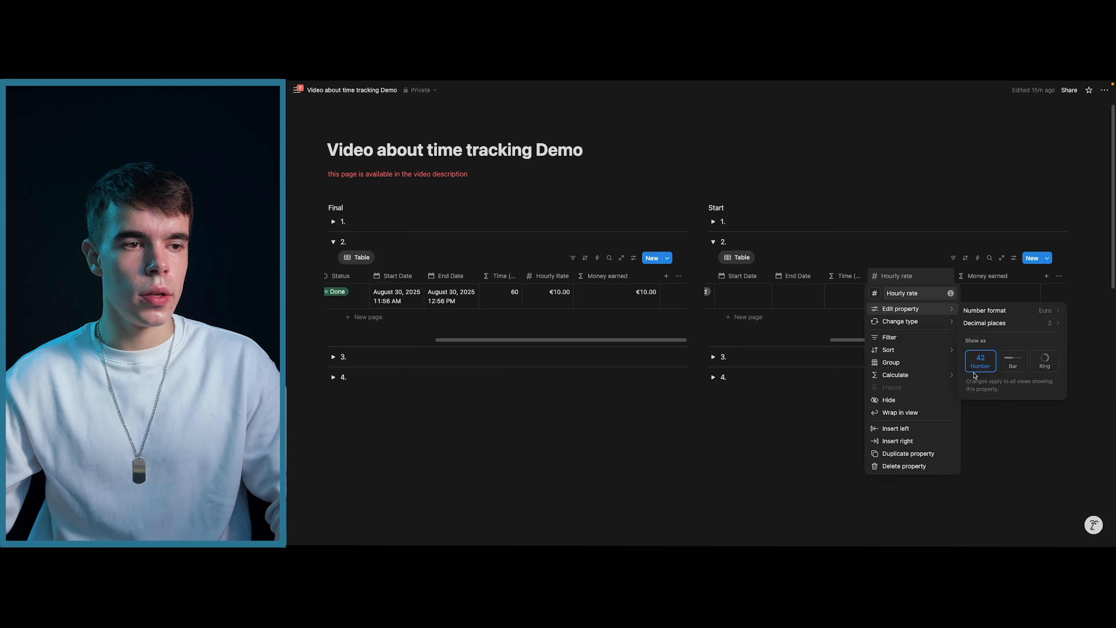
left_click(826, 384)
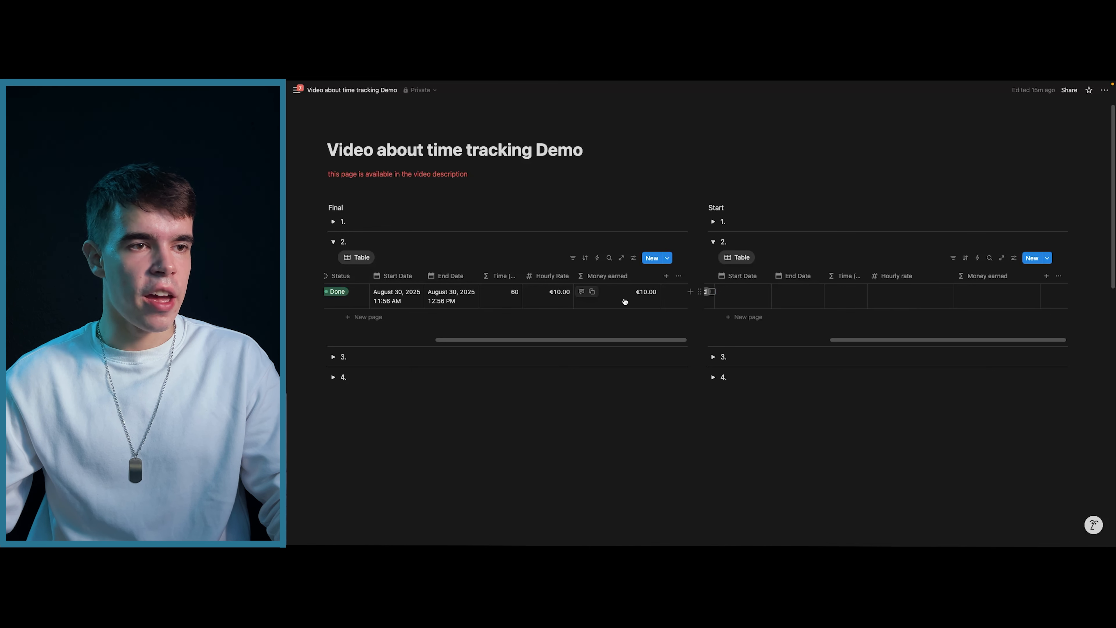
Define the Money earned formula as Time (minutes).divide(60).multiply(Hourly rate) and save it.
left_click(980, 295)
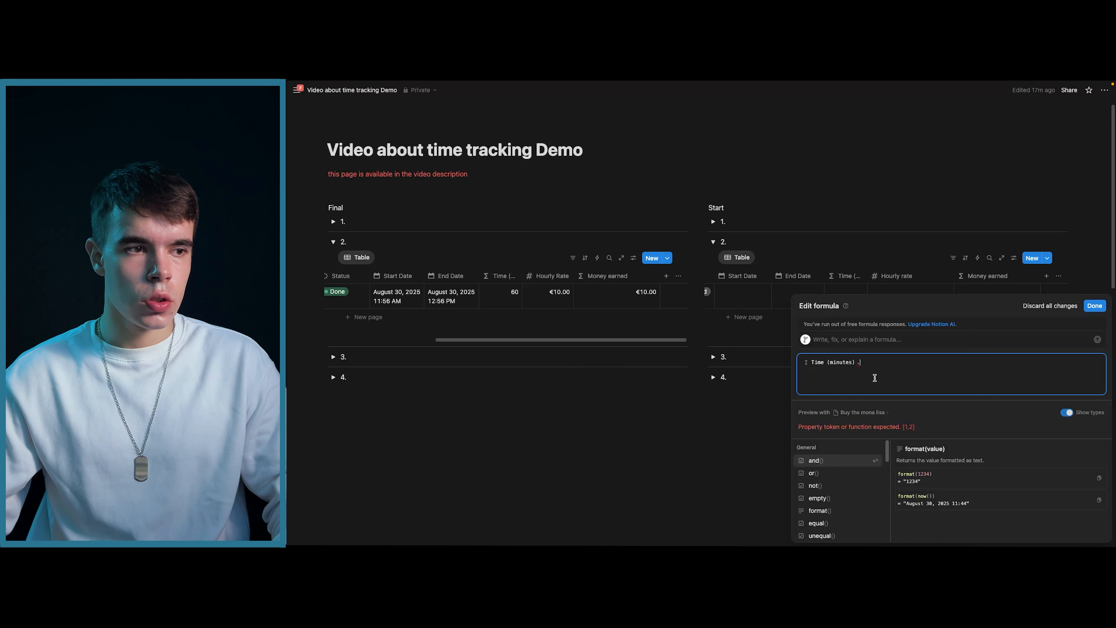
type("div")
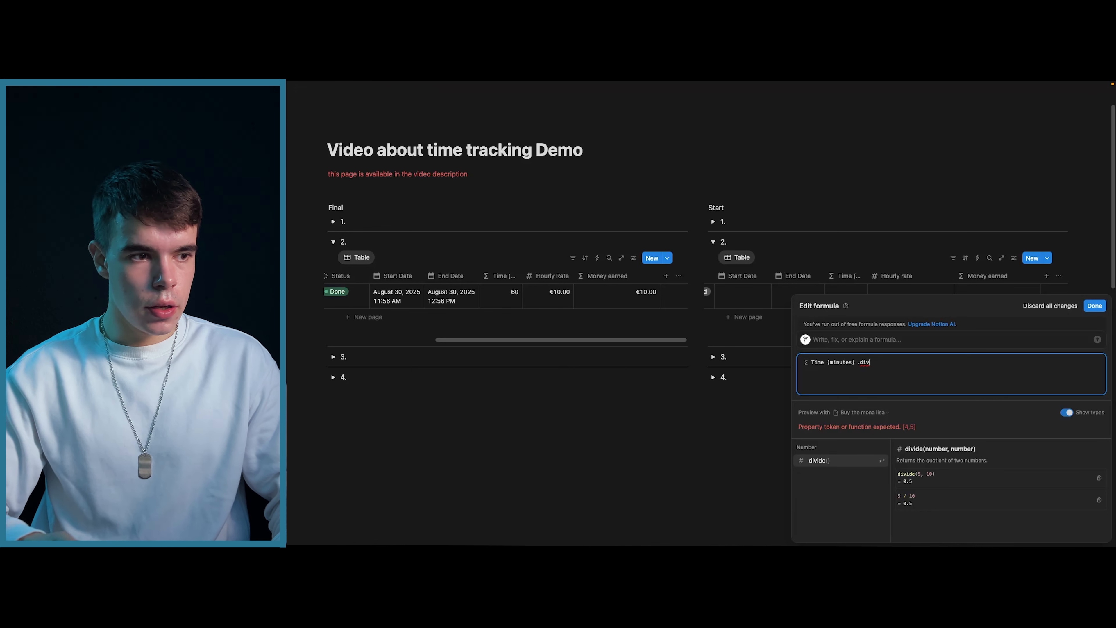
key("Return")
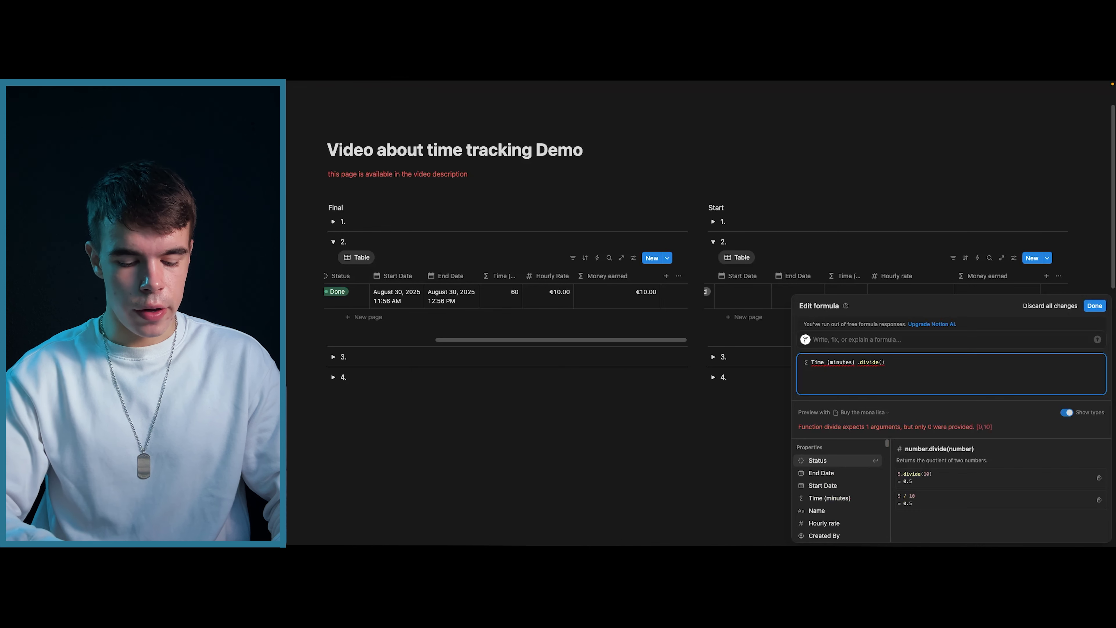
type("60")
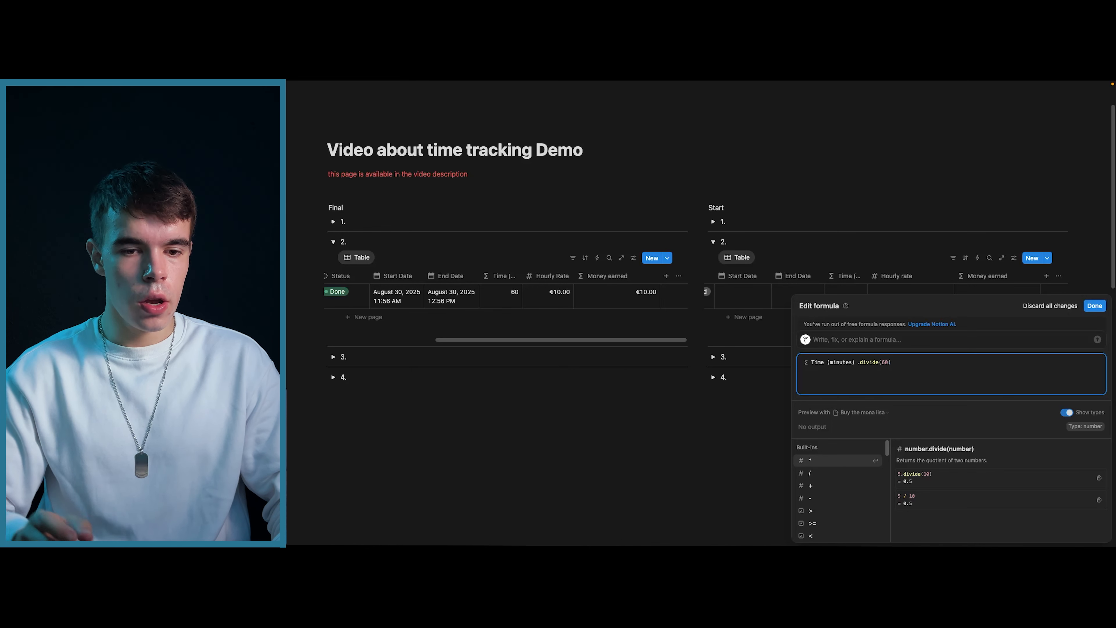
type(".mul")
key("Return")
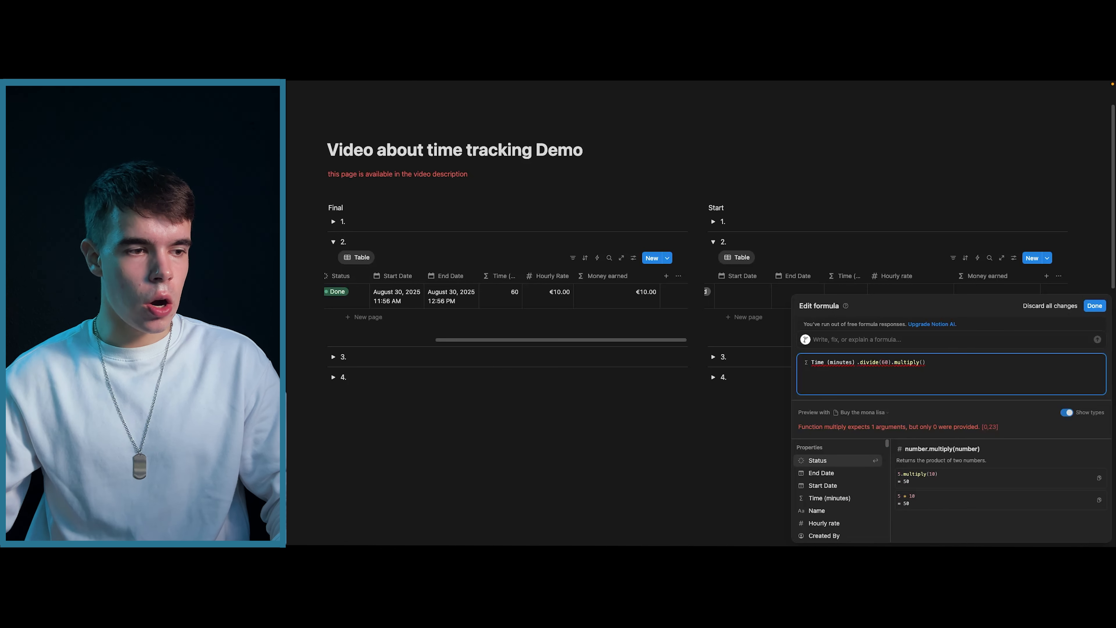
key("Down")
key("Down")
key("Down")
key("Down")
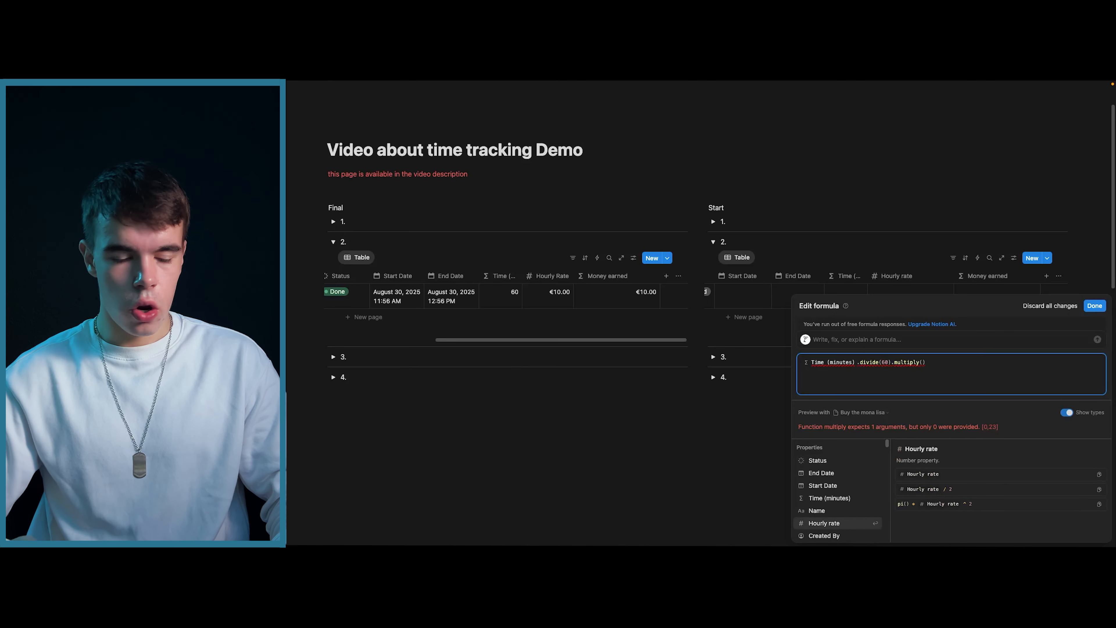
key("Return")
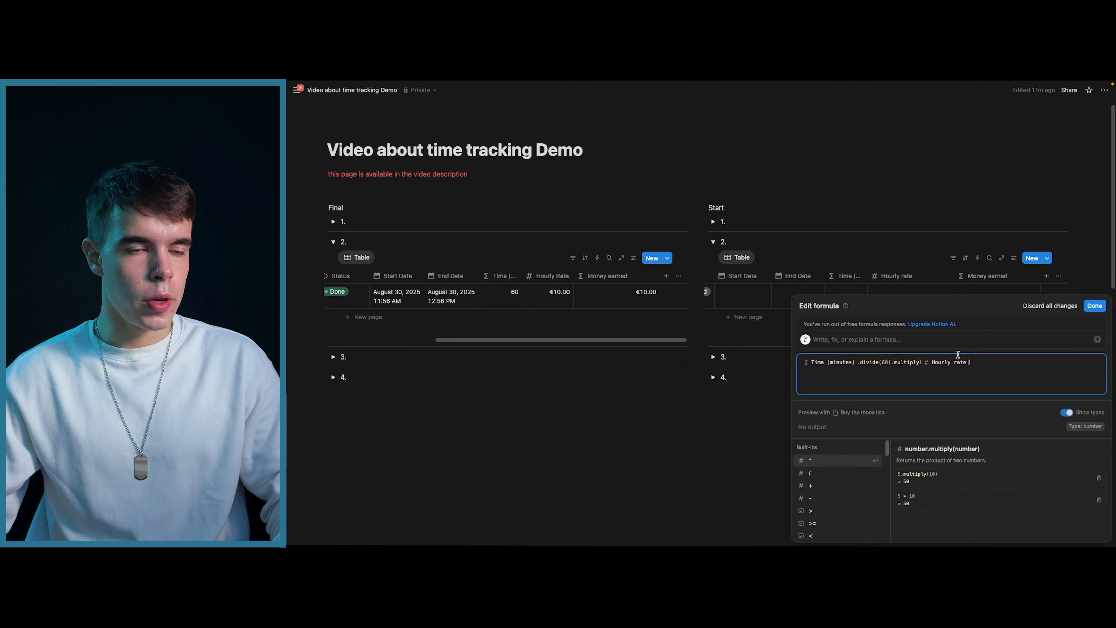
left_click(1095, 306)
Run the Start button and the End button on the Buy the mona lisa task in the Start column's section 2 table.
scroll(872, 312, "left", 5)
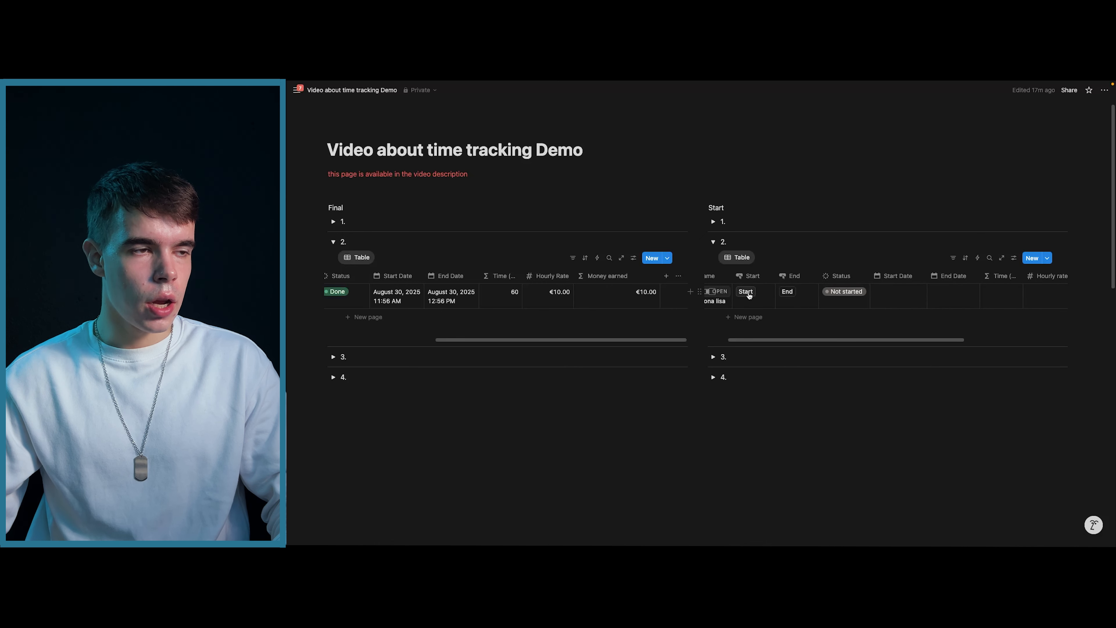
left_click(746, 291)
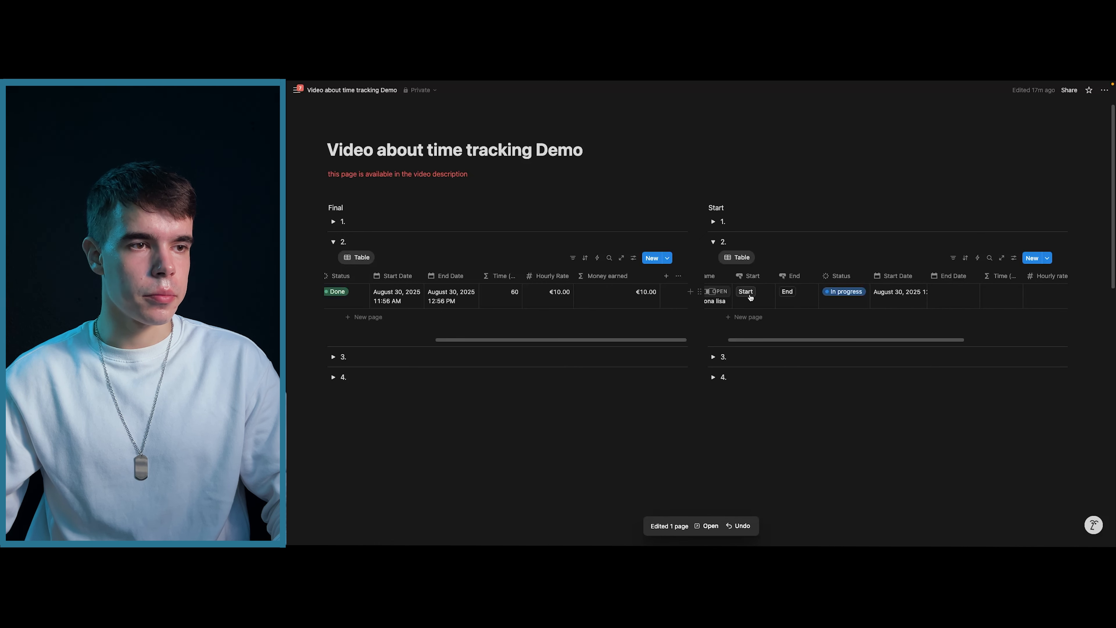
left_click(788, 292)
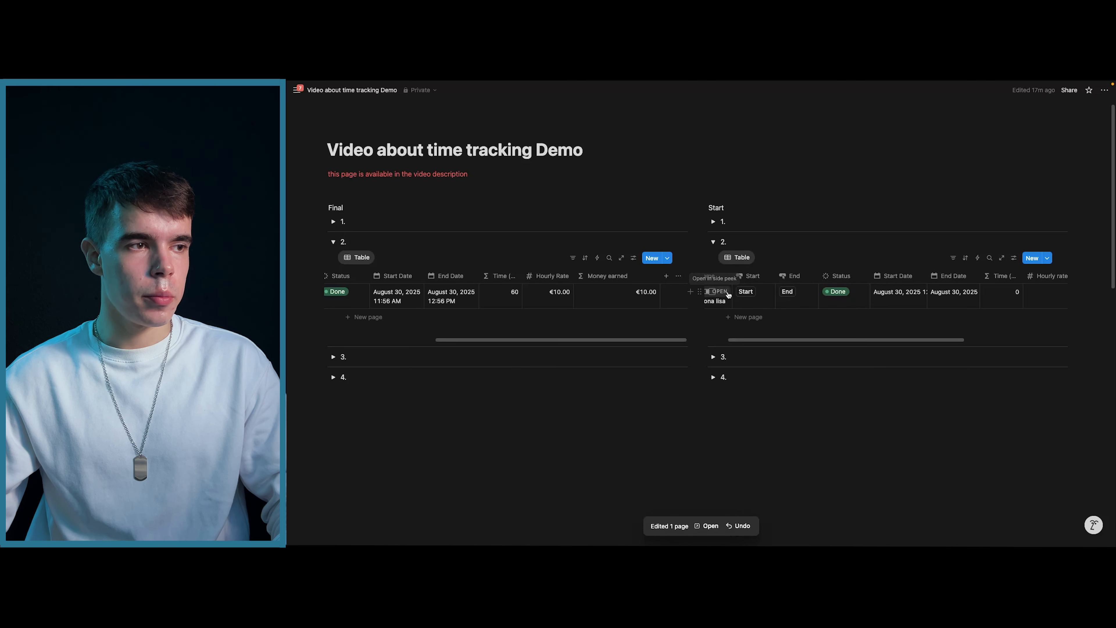
Open the Start table's Buy the mona lisa task, move Hourly rate to the first property position and Time (minutes) above Money earned.
left_click(718, 291)
left_click_drag(763, 226, 765, 146)
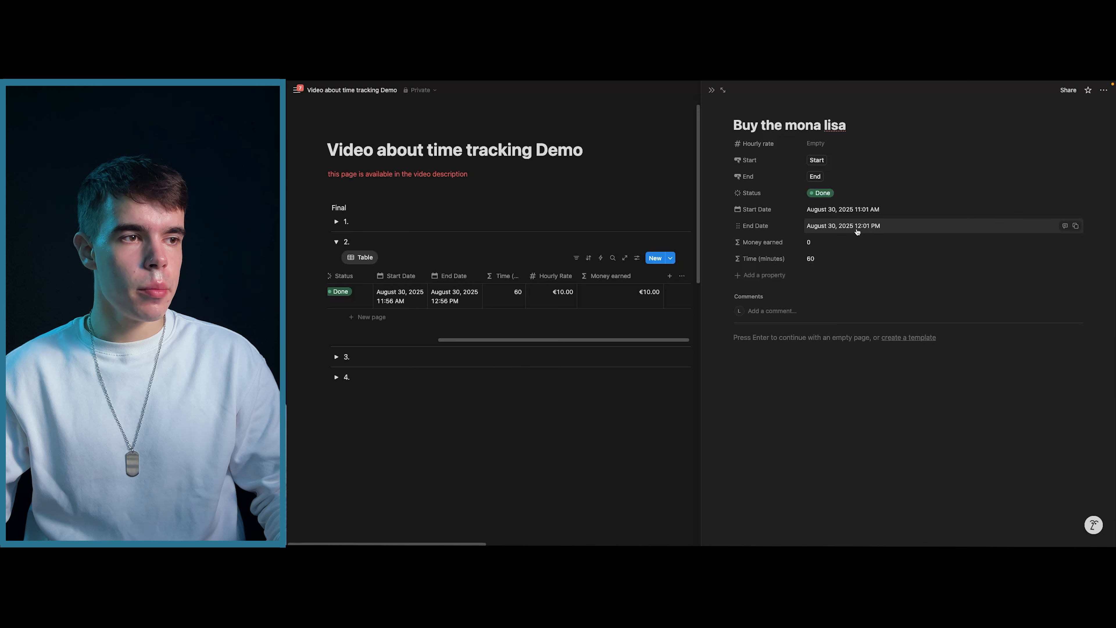
left_click_drag(771, 258, 776, 243)
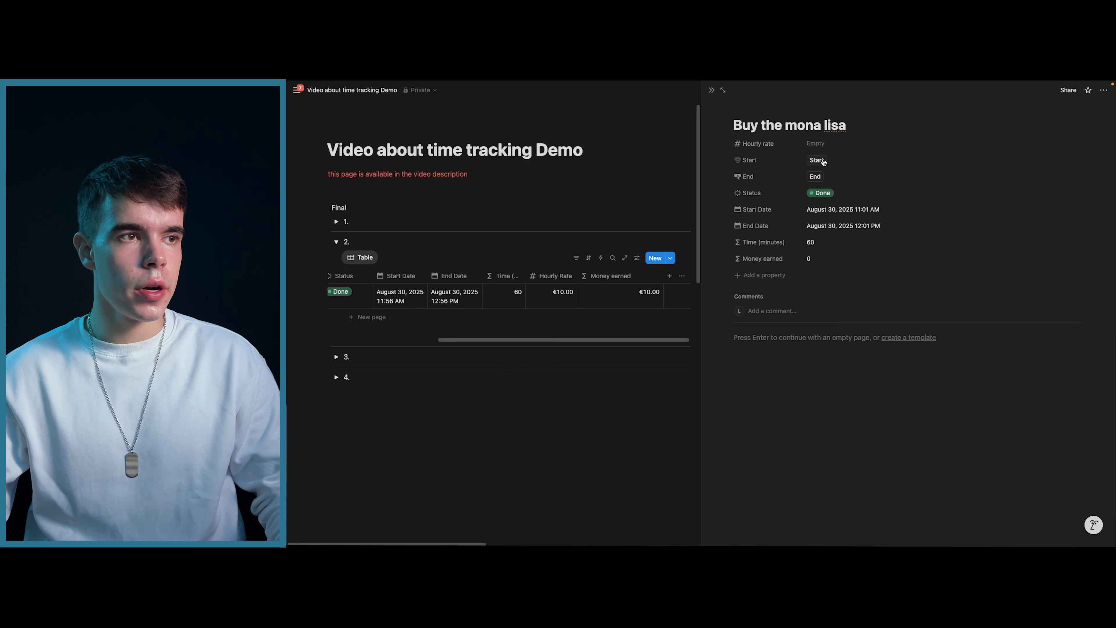
Set the Hourly rate of the open Buy the mona lisa task to 10.
left_click(822, 146)
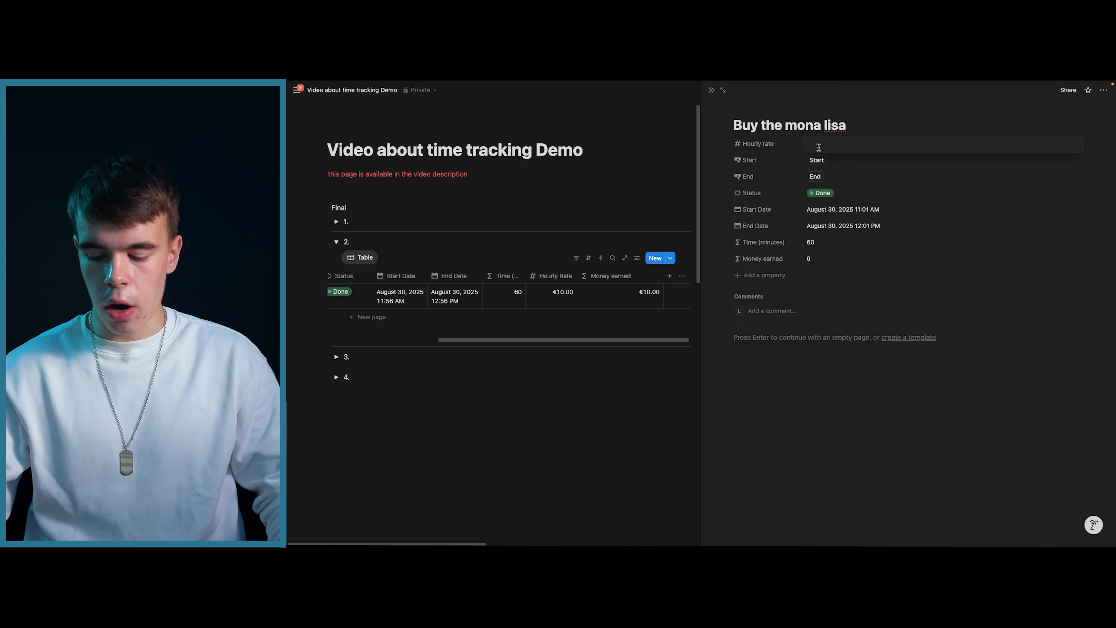
type("10")
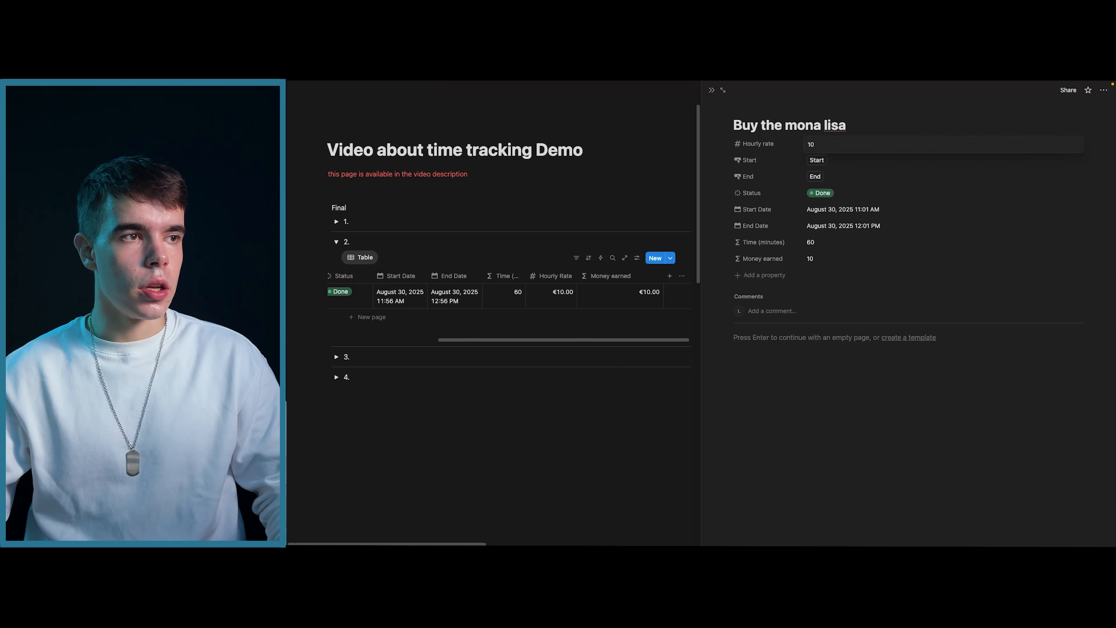
left_click(720, 174)
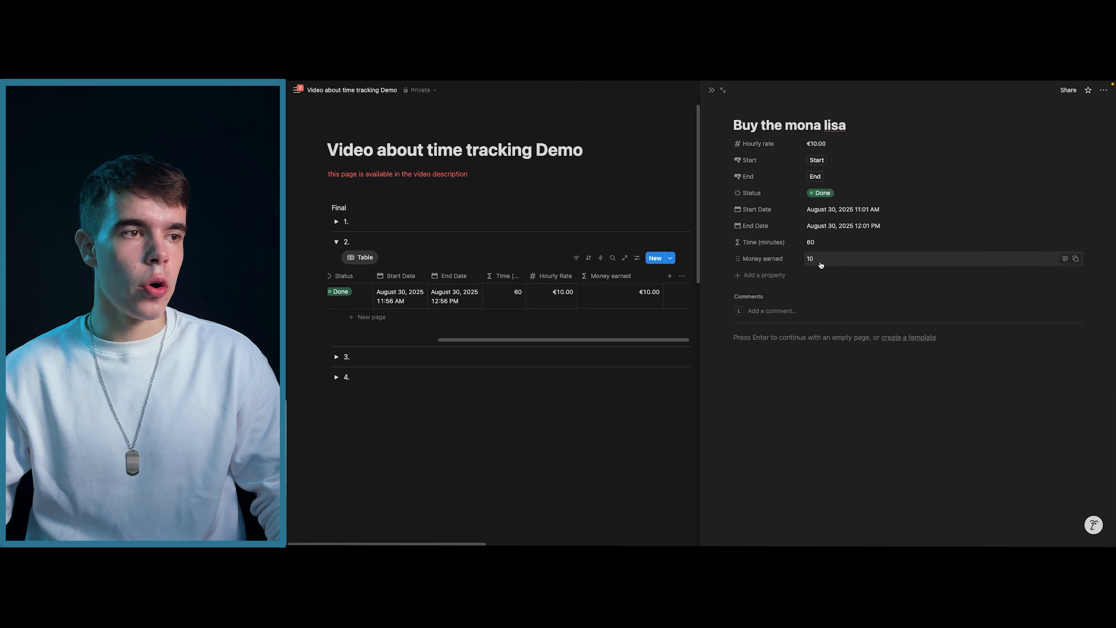
Change the Hourly rate of the open Buy the mona lisa task to 20.
left_click(832, 144)
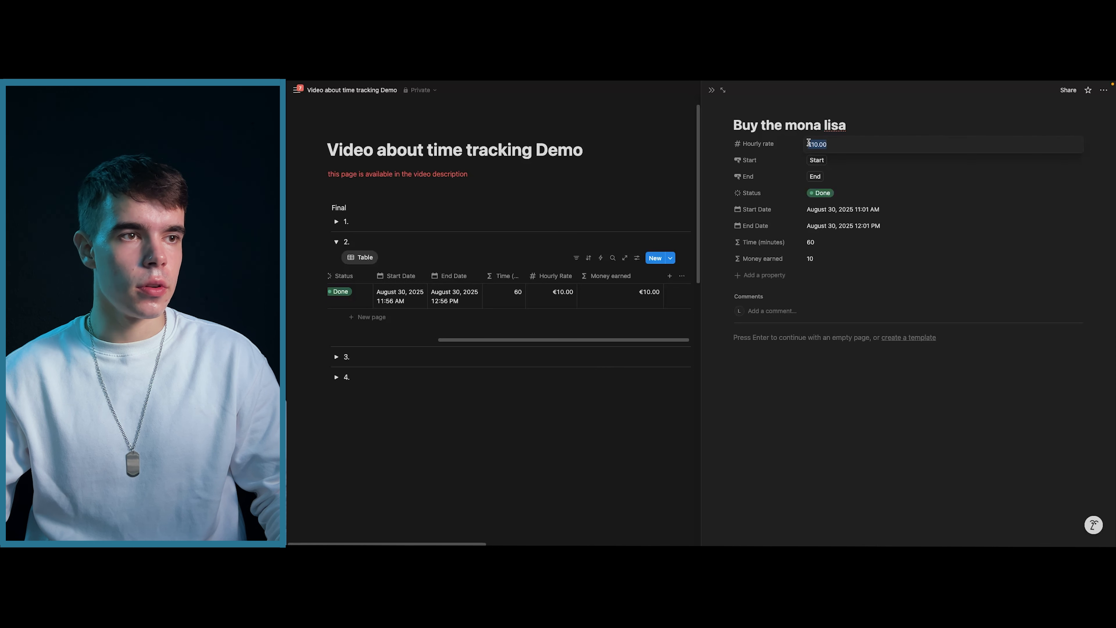
type("20")
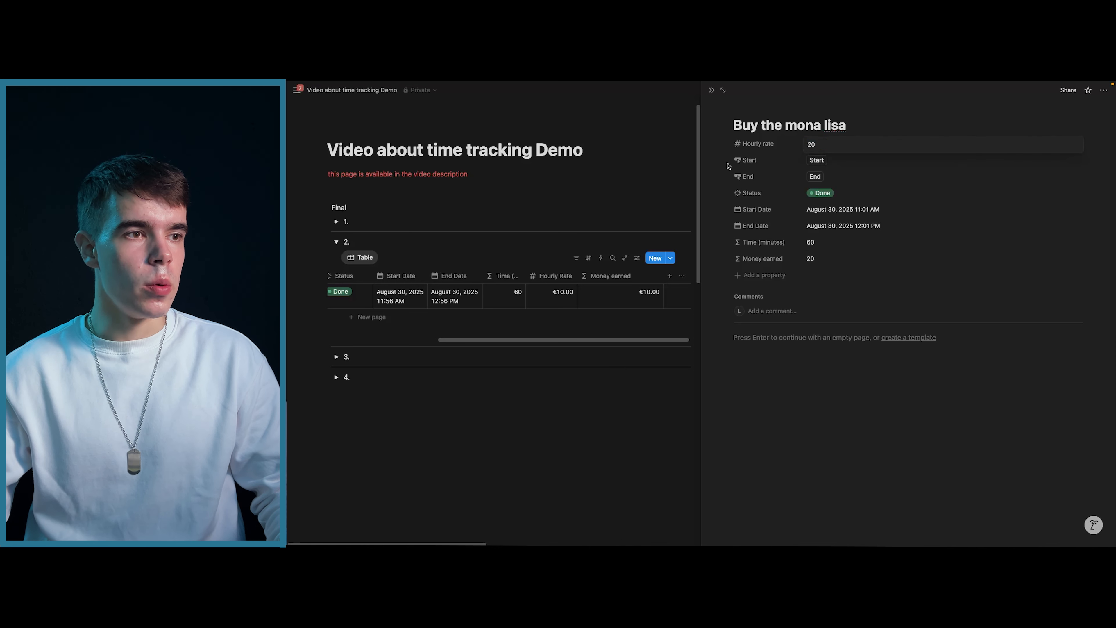
key("Return")
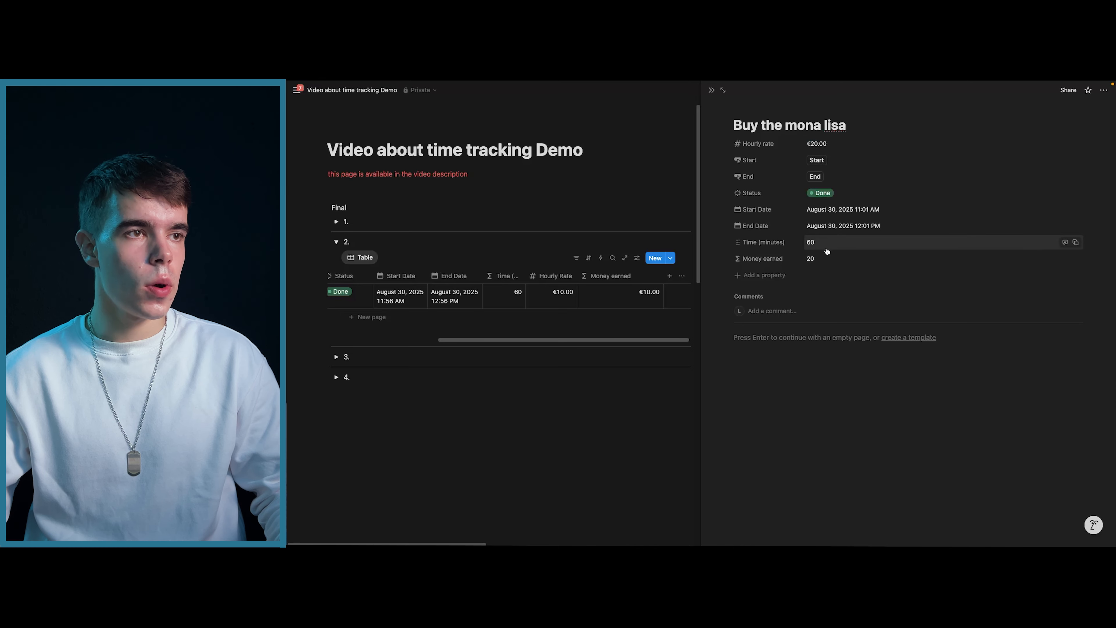
Set the Hourly rate of the open Buy the mona lisa task to 0.
left_click(835, 147)
left_click_drag(834, 146, 806, 147)
type("0")
key("Return")
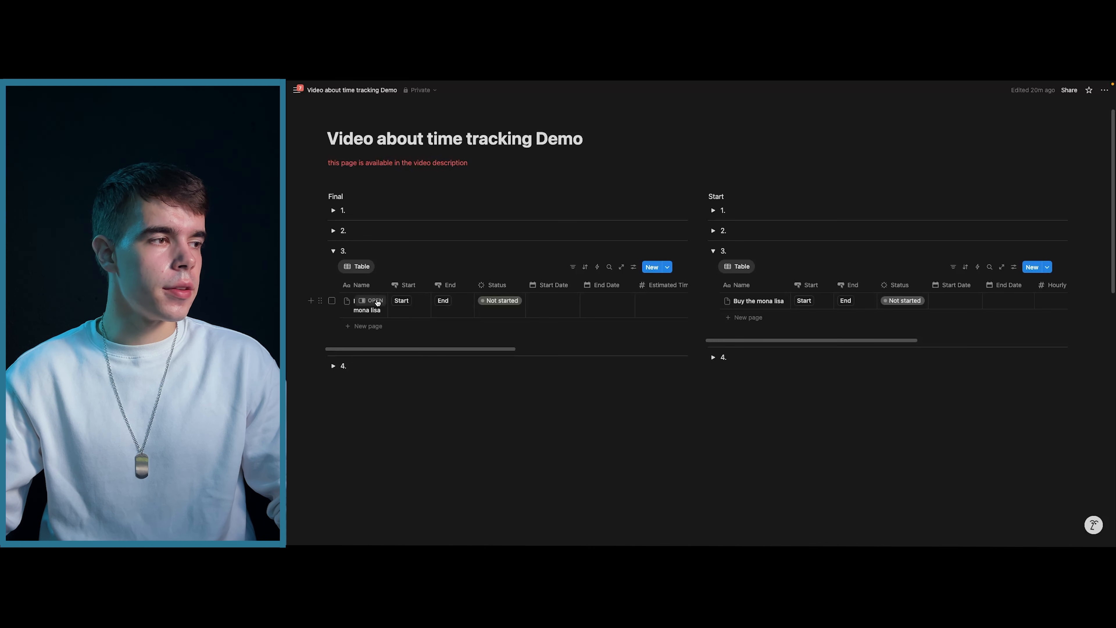
Open the Buy the mona lisa task in the Final column's section 3 table and set Estimated Time to 45 and Hourly Rate to 10.
left_click(374, 300)
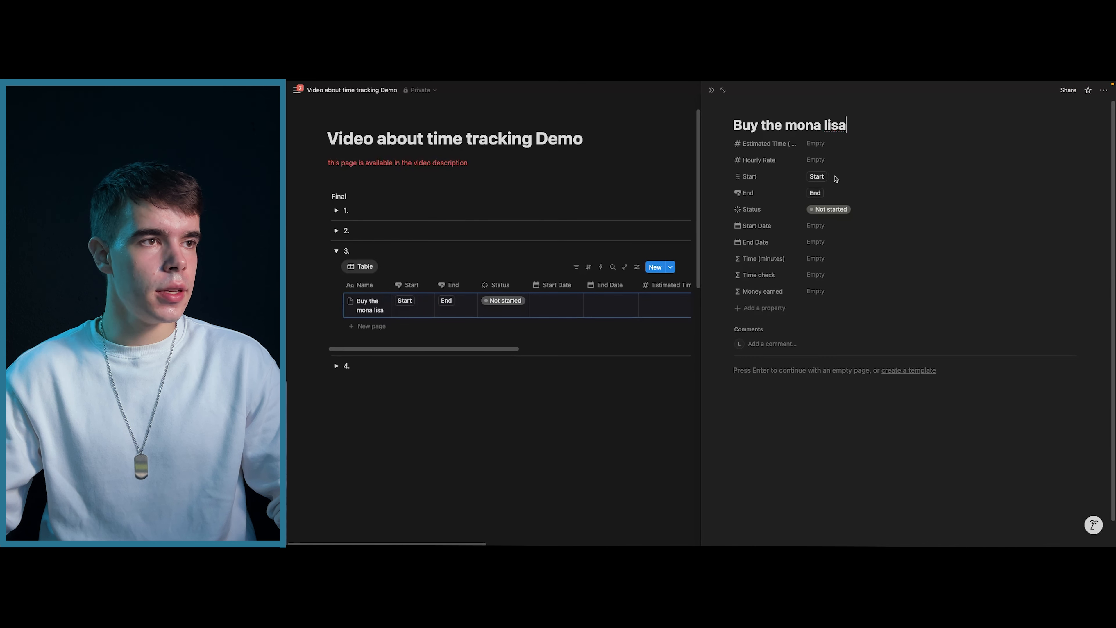
left_click(828, 145)
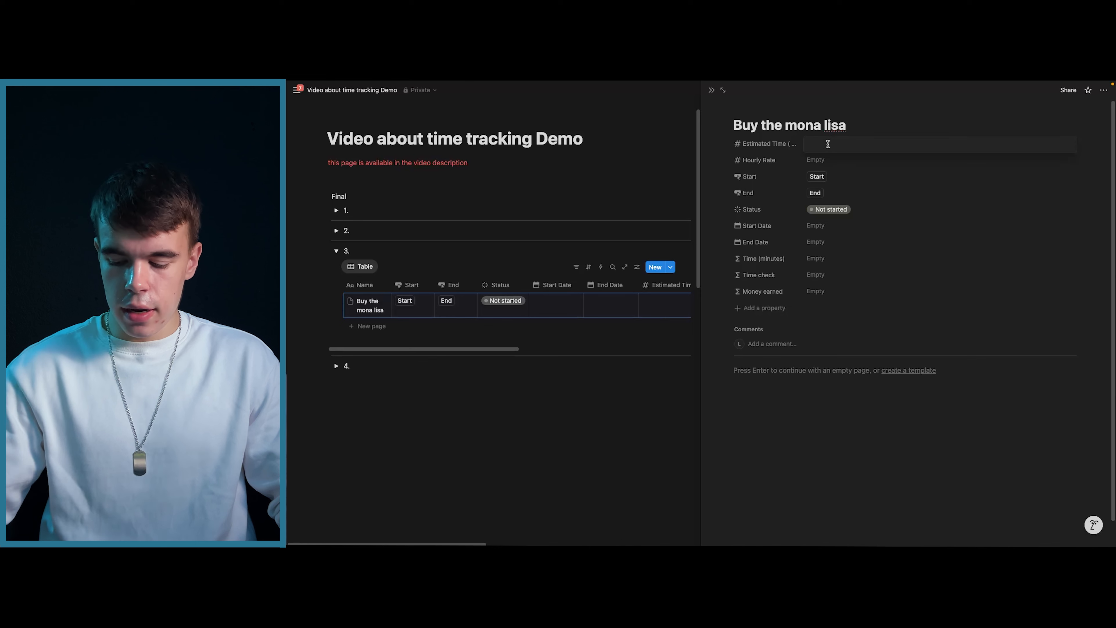
type("45")
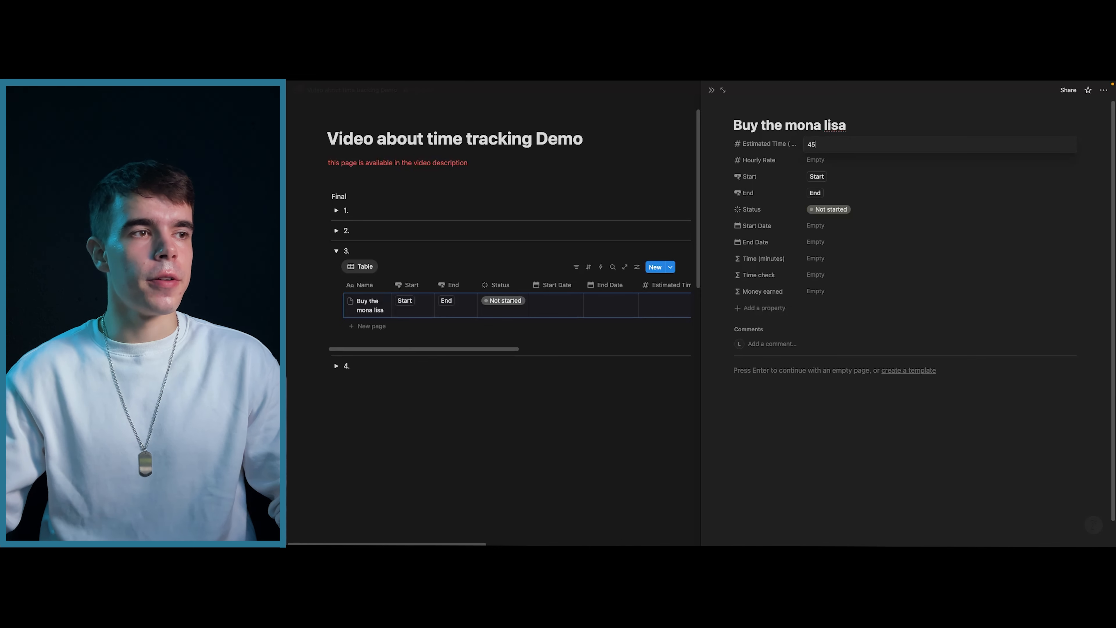
key("Return")
left_click(829, 161)
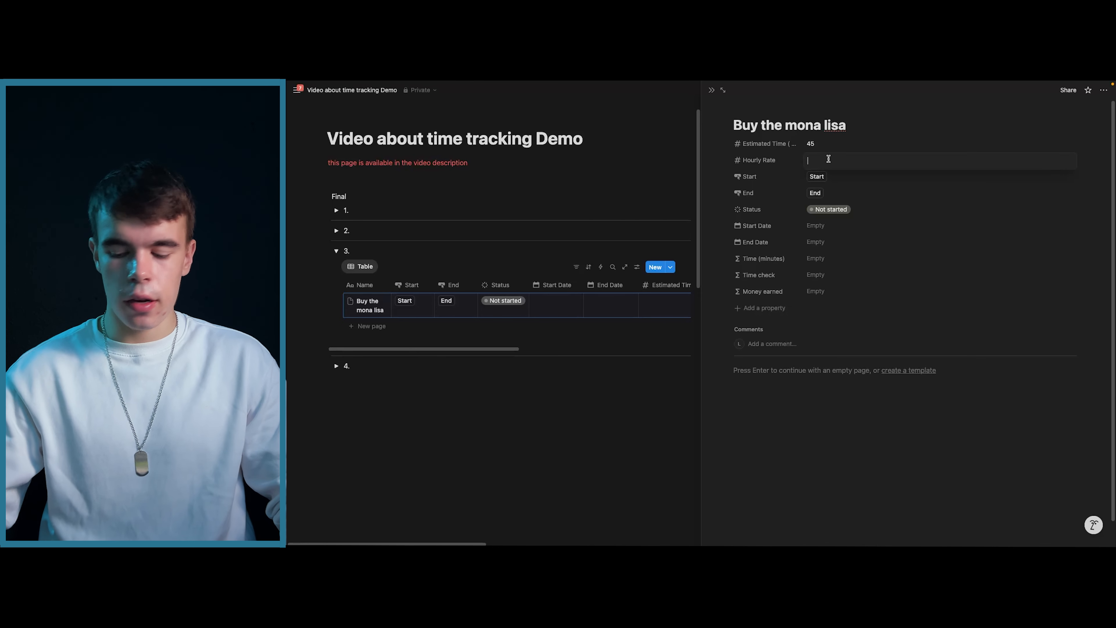
type("10")
key("Return")
Run the open task's Start and End buttons, and set its End Date time to 1:06 PM.
left_click(823, 176)
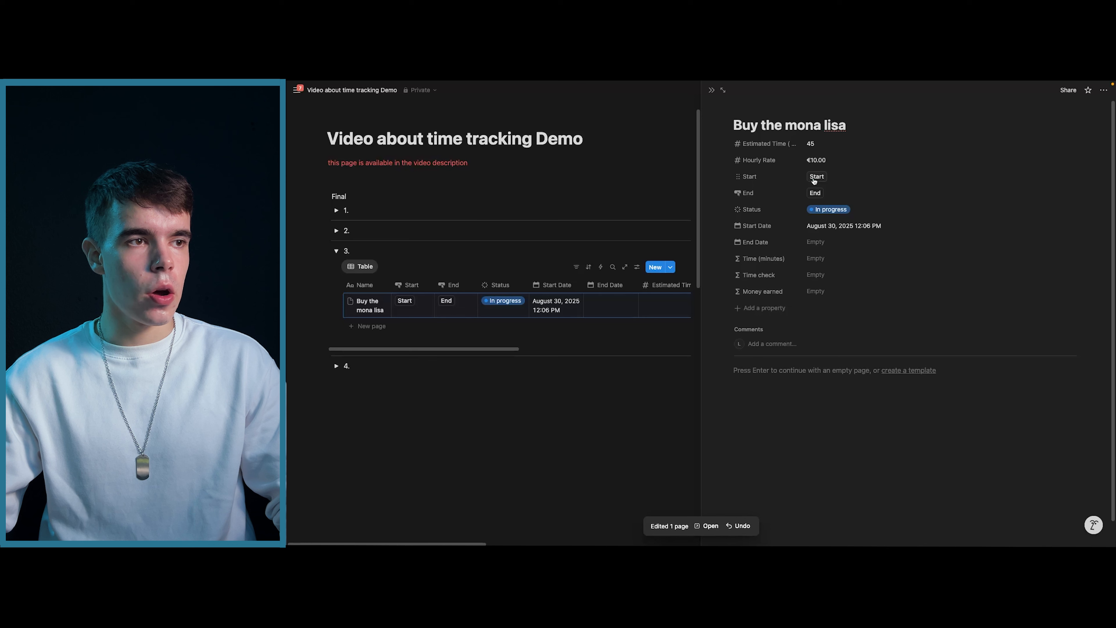
left_click(815, 193)
left_click(850, 242)
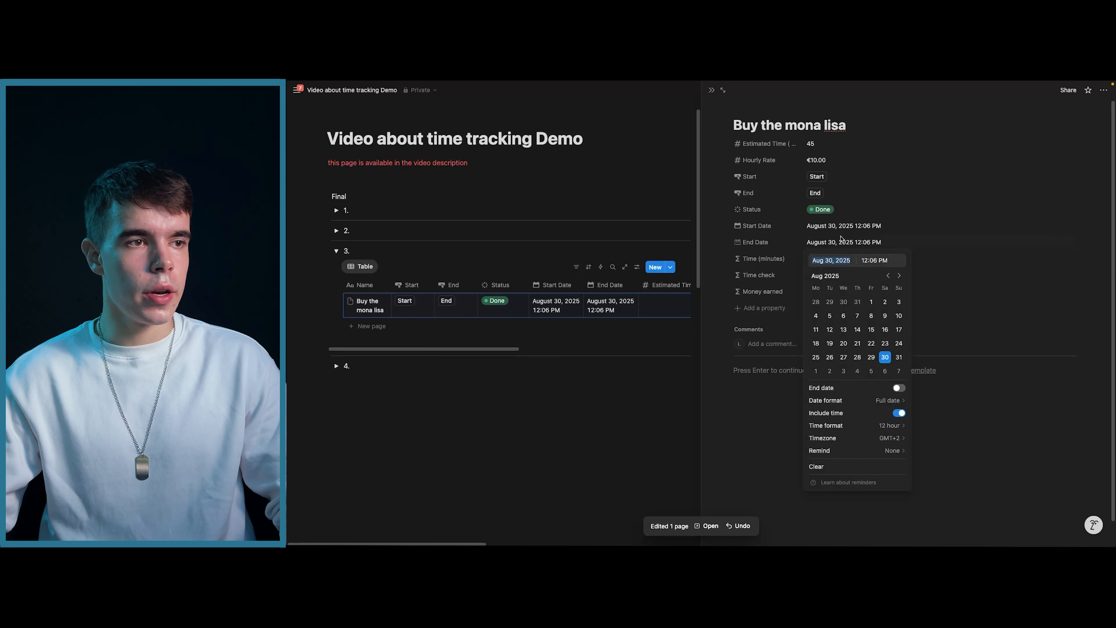
left_click(867, 260)
key("BackSpace")
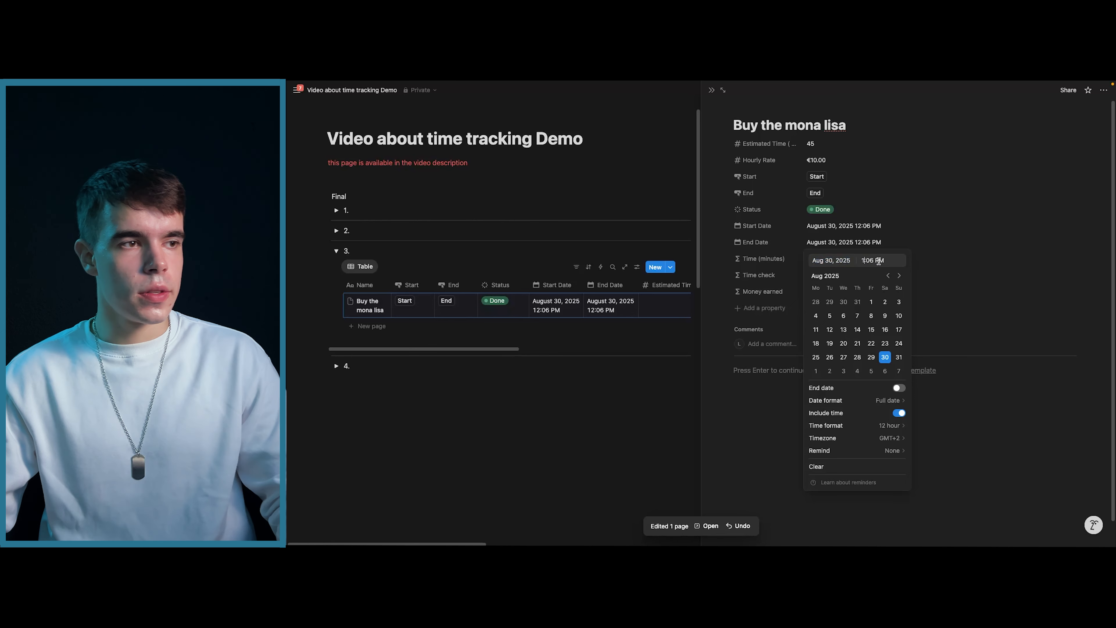
left_click(725, 253)
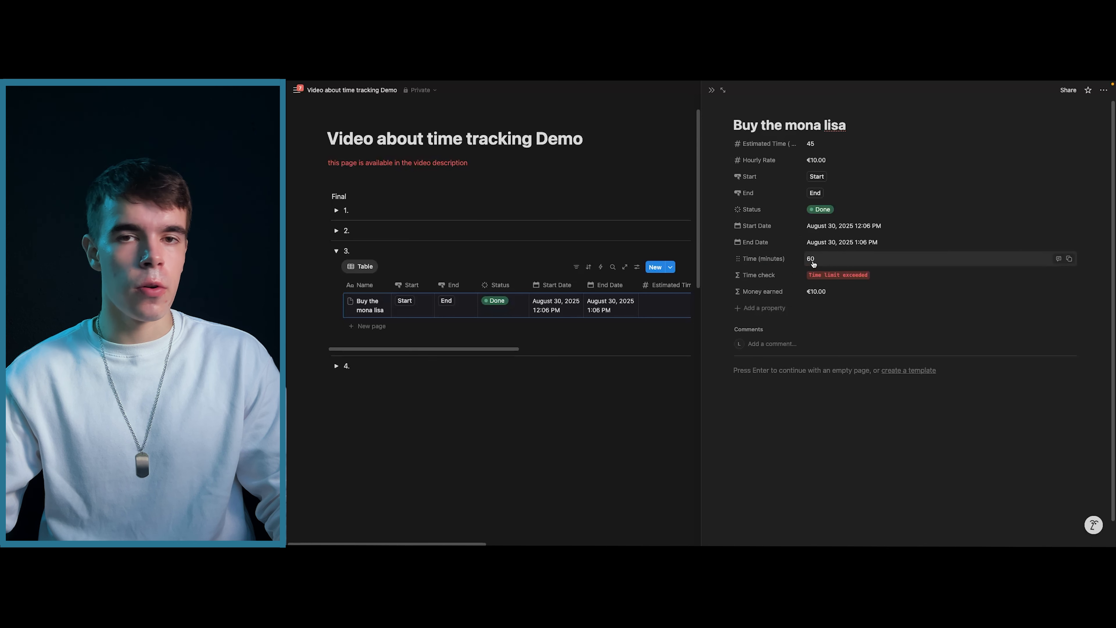
Change the Estimated Time of the open Buy the mona lisa task to 70.
left_click(829, 142)
key("BackSpace")
key("BackSpace")
type("70")
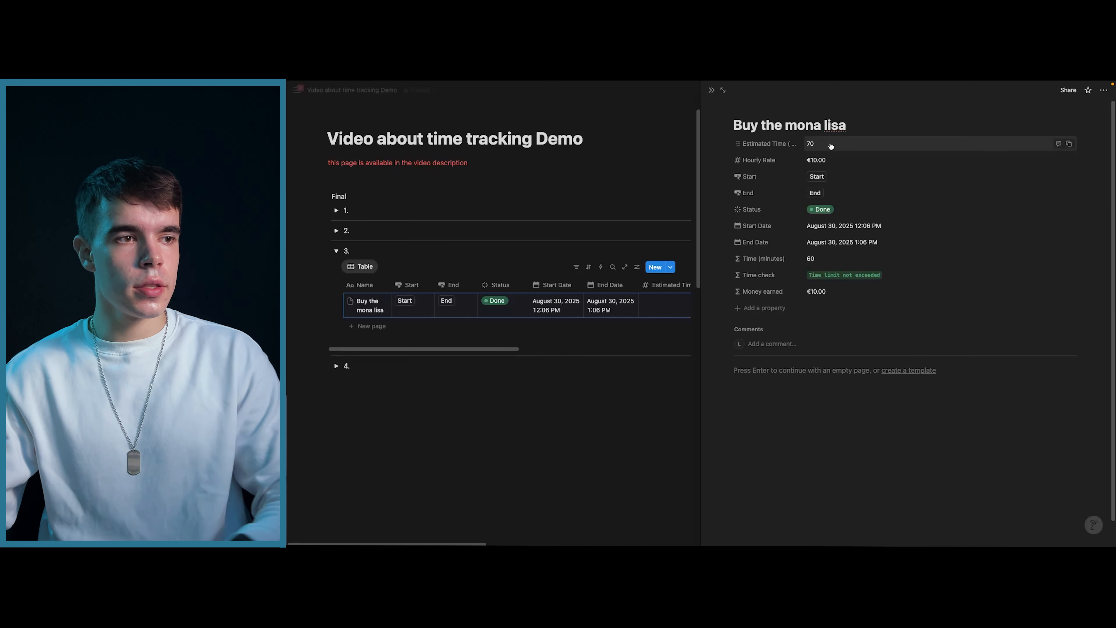
key("Return")
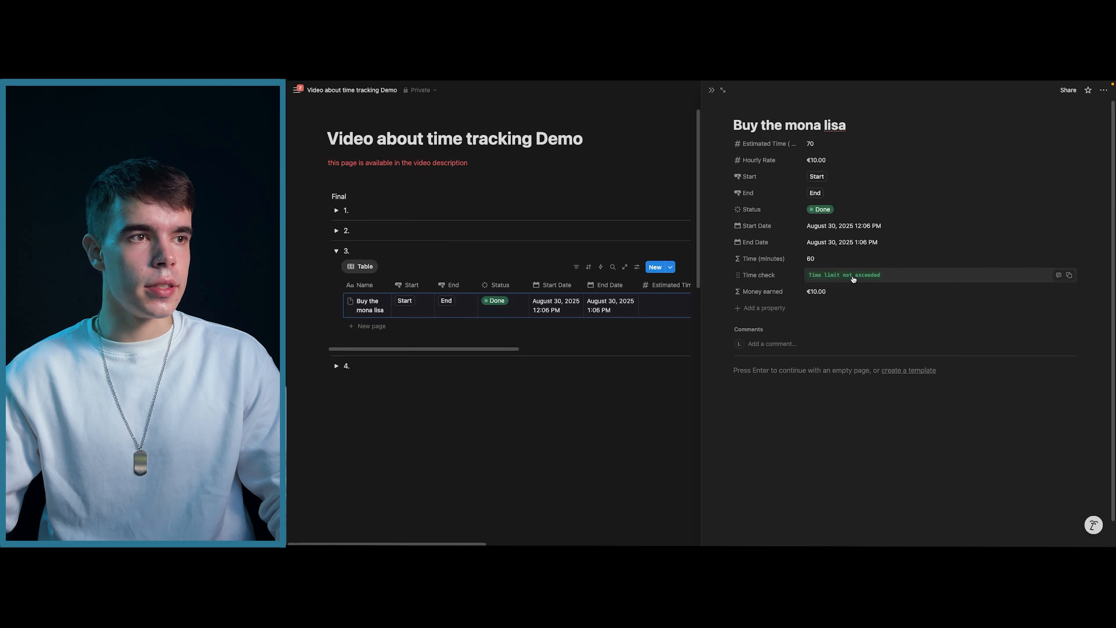
Set the open task's Estimated Time back to 45 and close the task.
left_click(832, 149)
key("BackSpace")
key("BackSpace")
type("45")
left_click(736, 151)
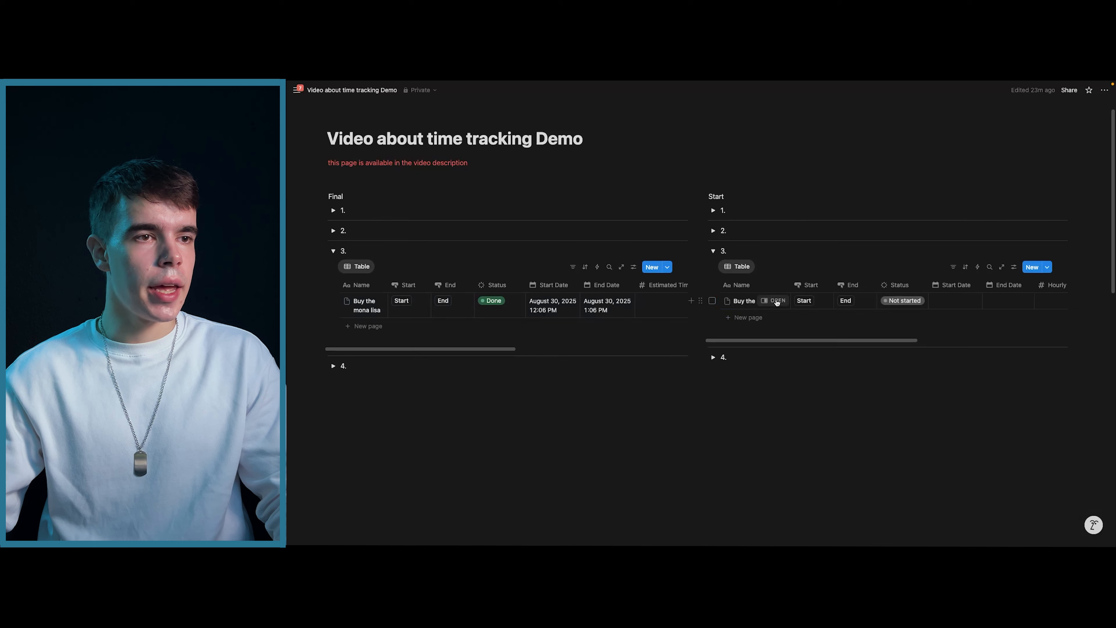
In the Start column's section 3 Buy the mona lisa task, add a Number property named Estimated time and move it to the first property position.
left_click(777, 301)
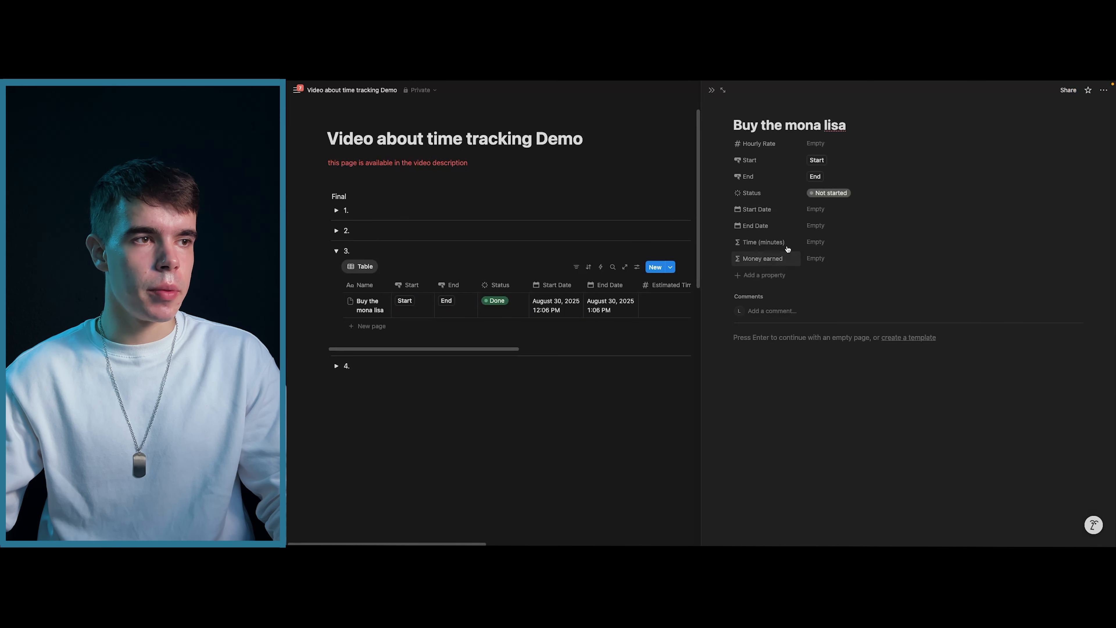
left_click(760, 276)
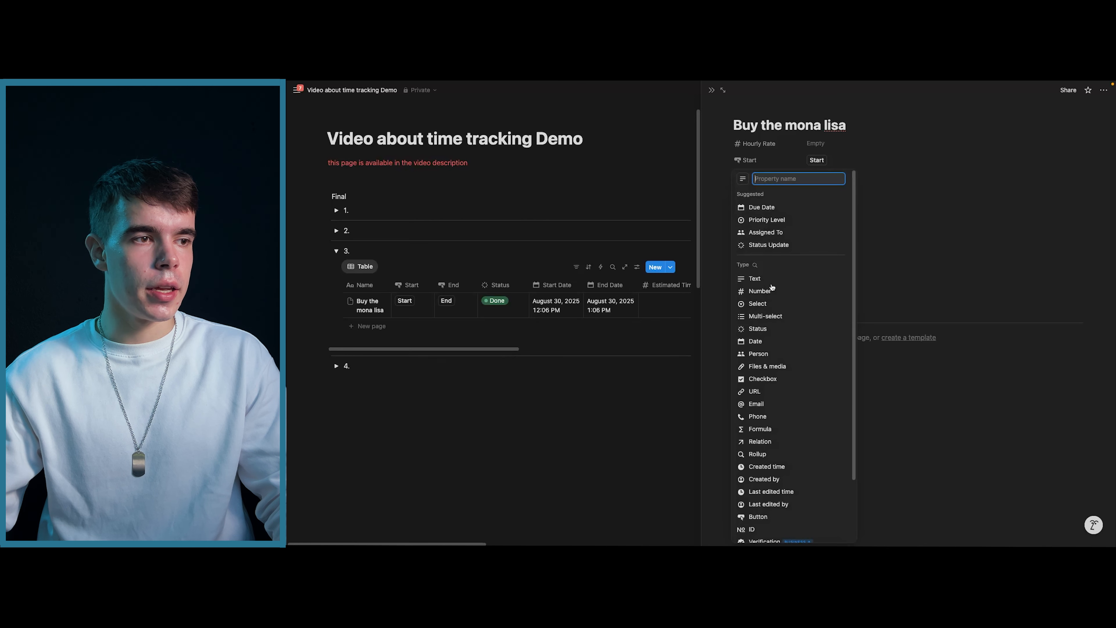
left_click(770, 290)
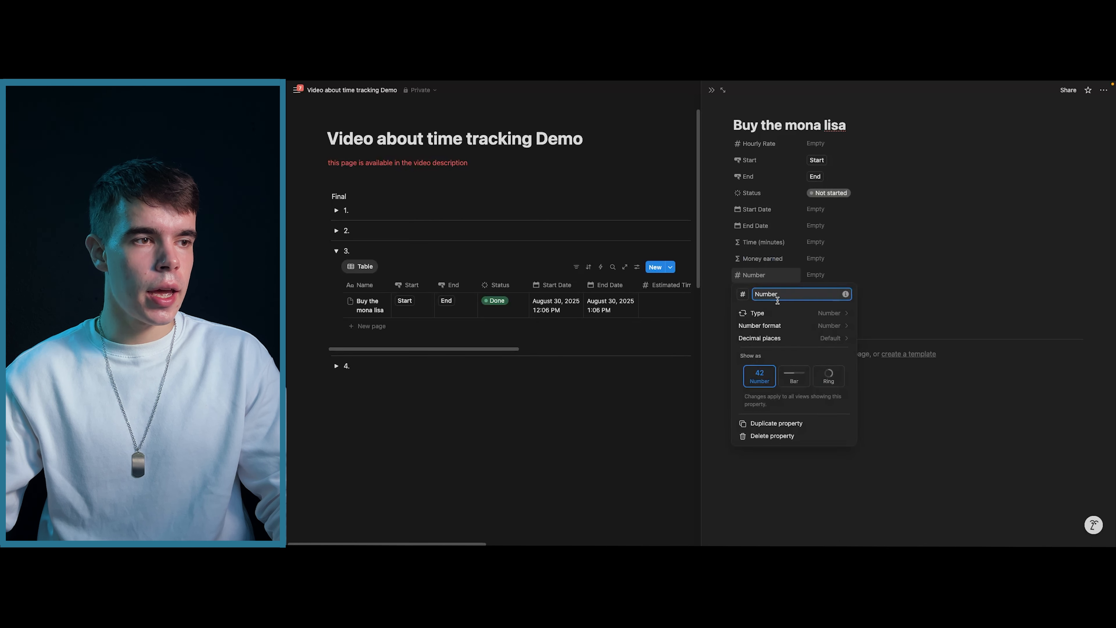
type("Estimated time")
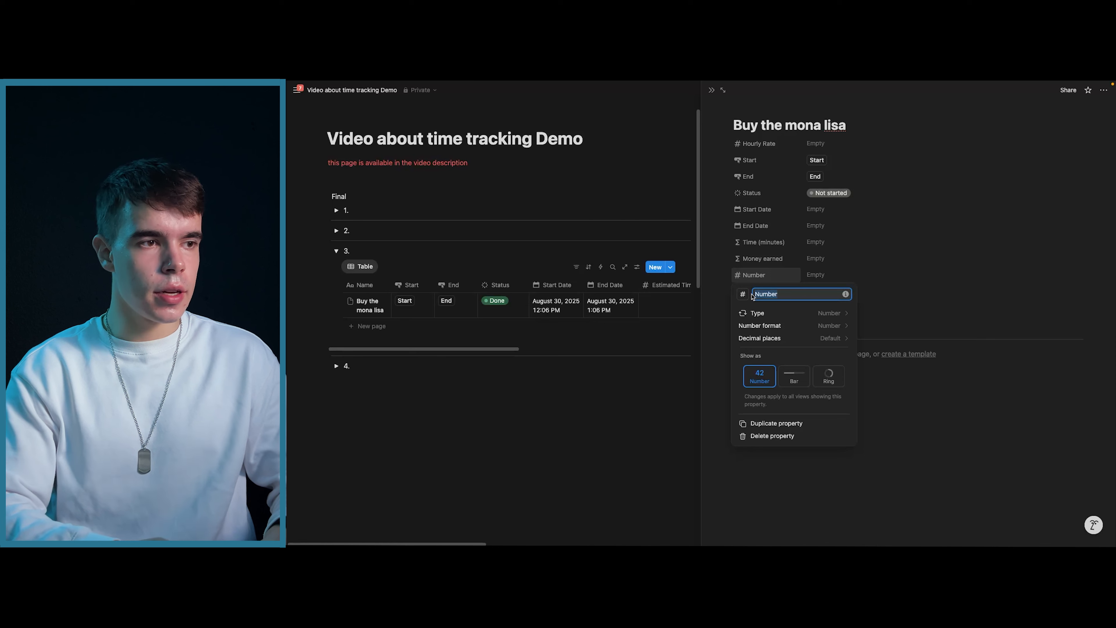
key("Return")
left_click_drag(744, 285, 749, 148)
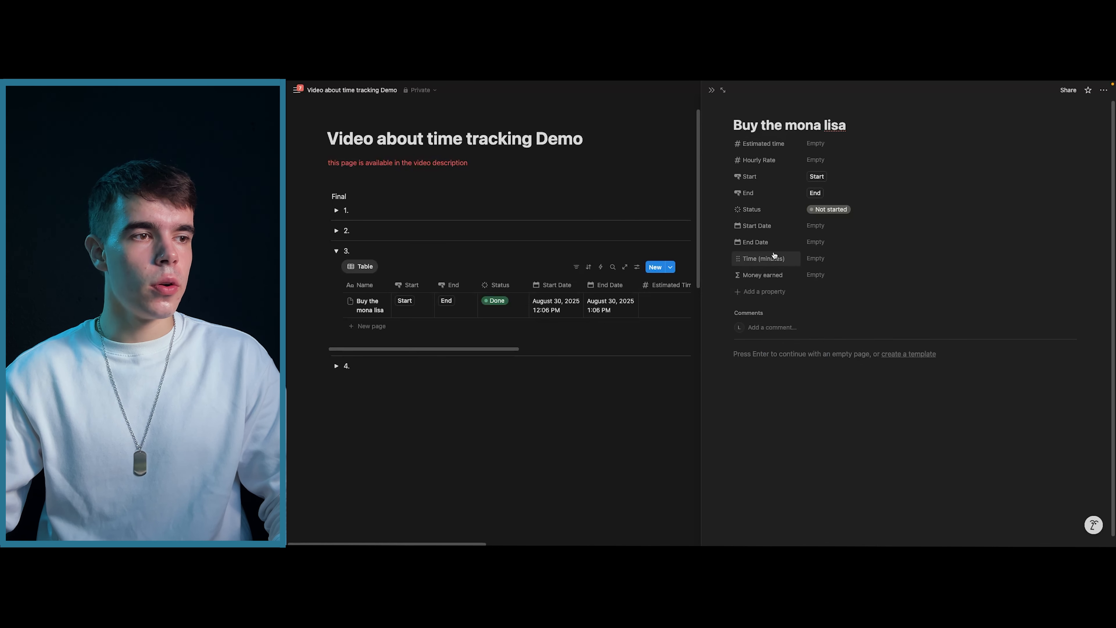
Add a Formula property named Time check to the open Buy the mona lisa task.
left_click(760, 296)
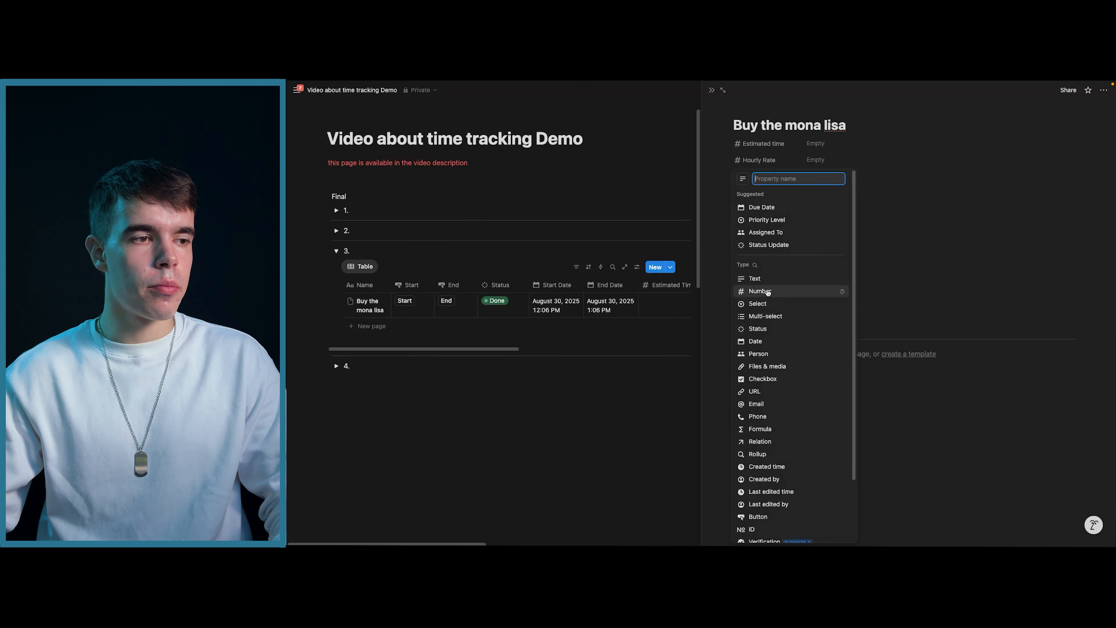
left_click(768, 429)
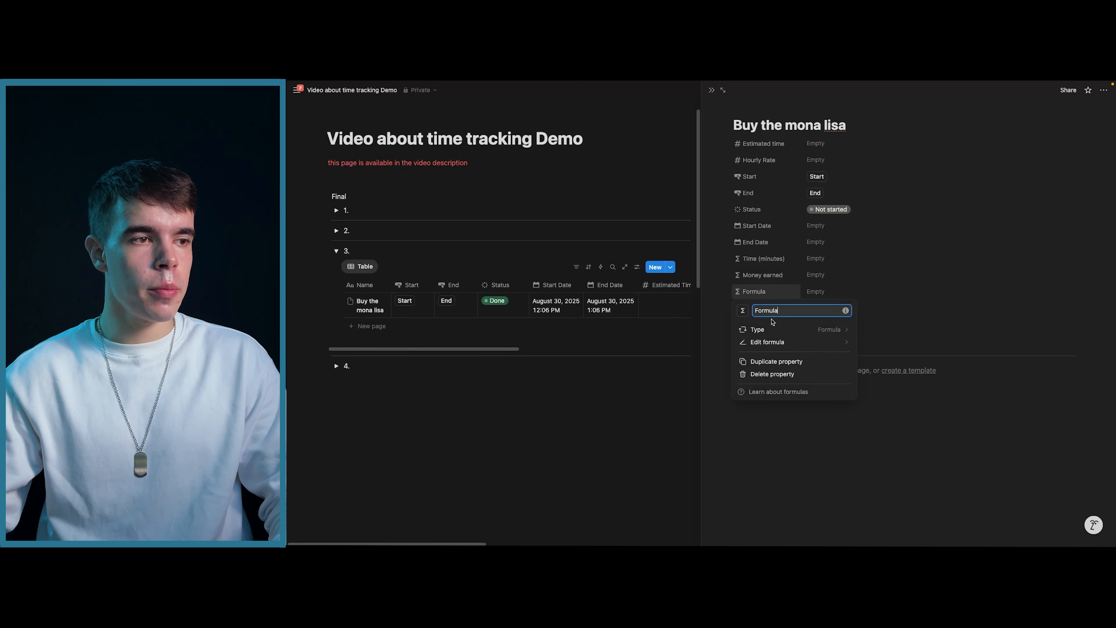
type("Time check")
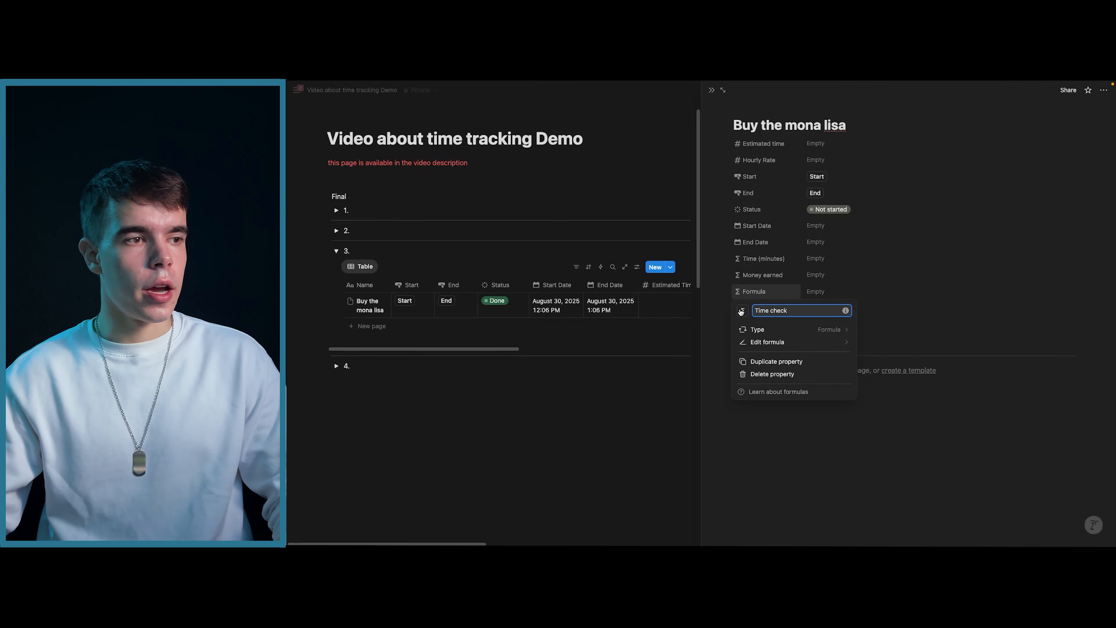
left_click(718, 305)
left_click(719, 304)
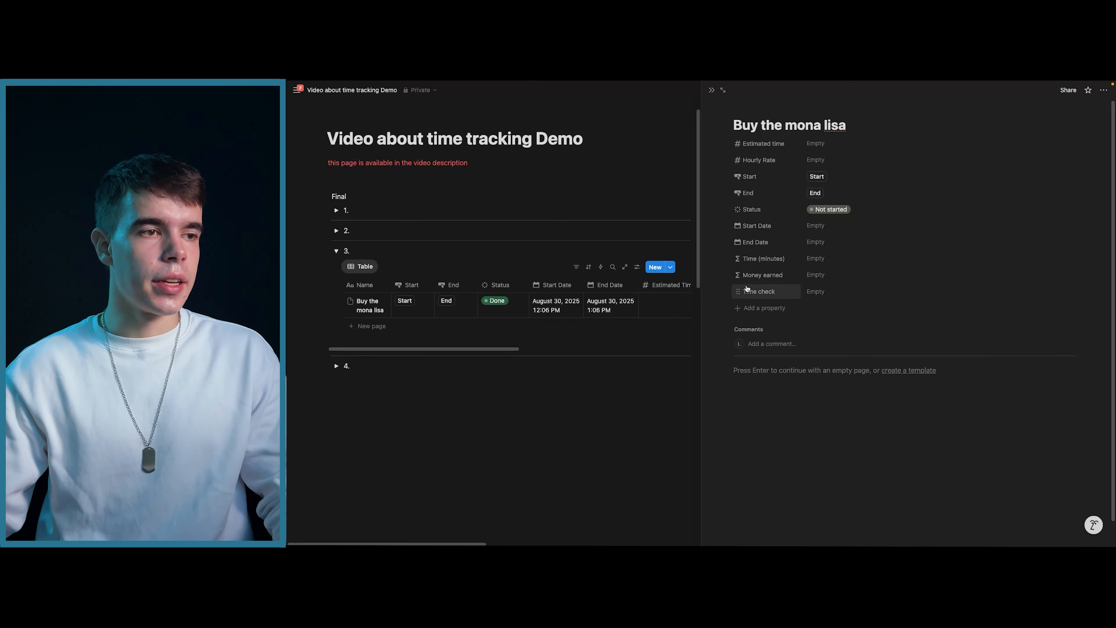
Begin the Time check formula with a multi-line if() whose condition is Estimated time >= Time (minutes).
left_click(821, 293)
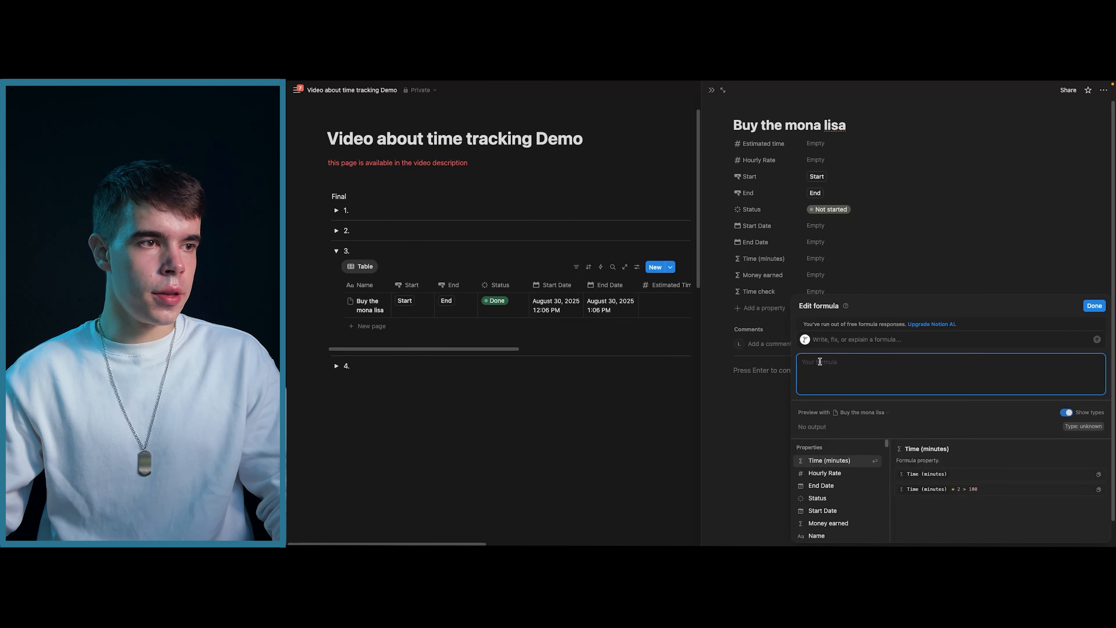
type("if()")
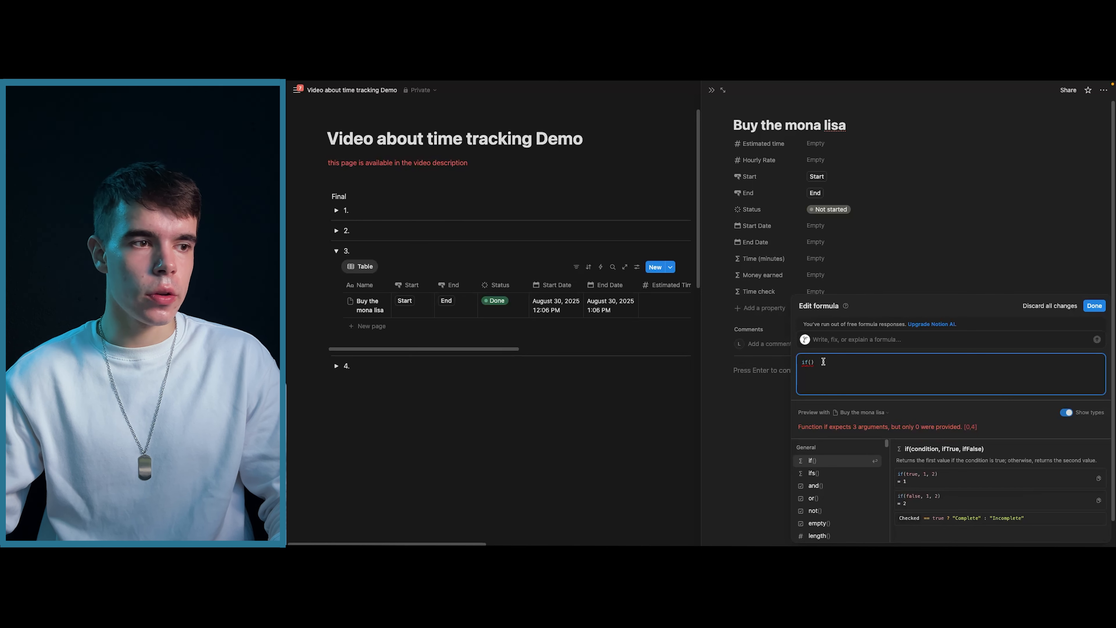
left_click(812, 362)
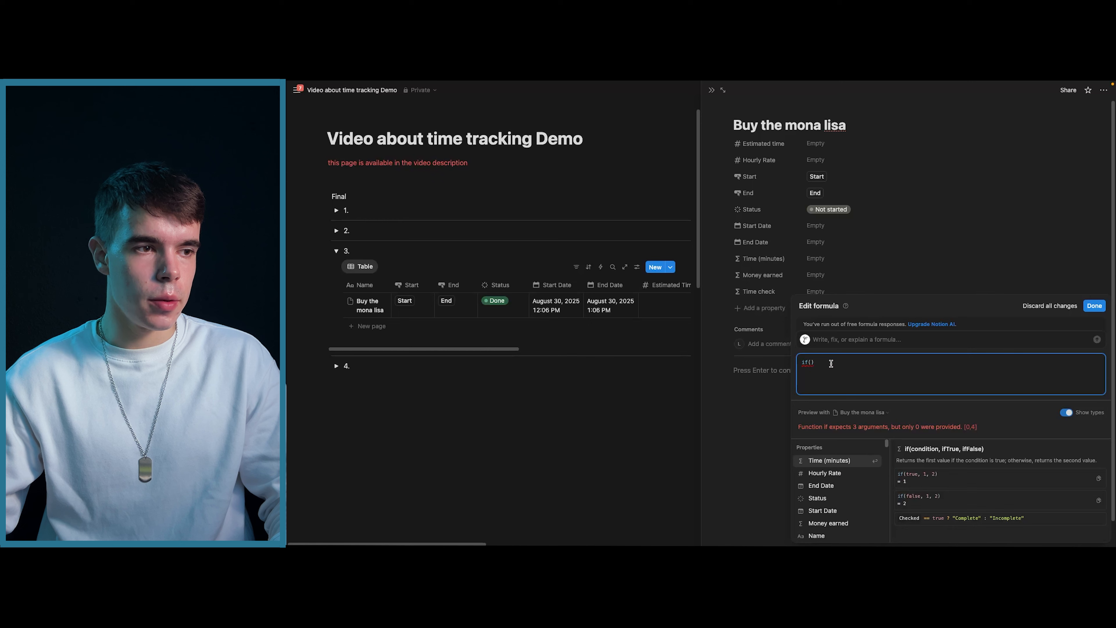
key("shift+Return")
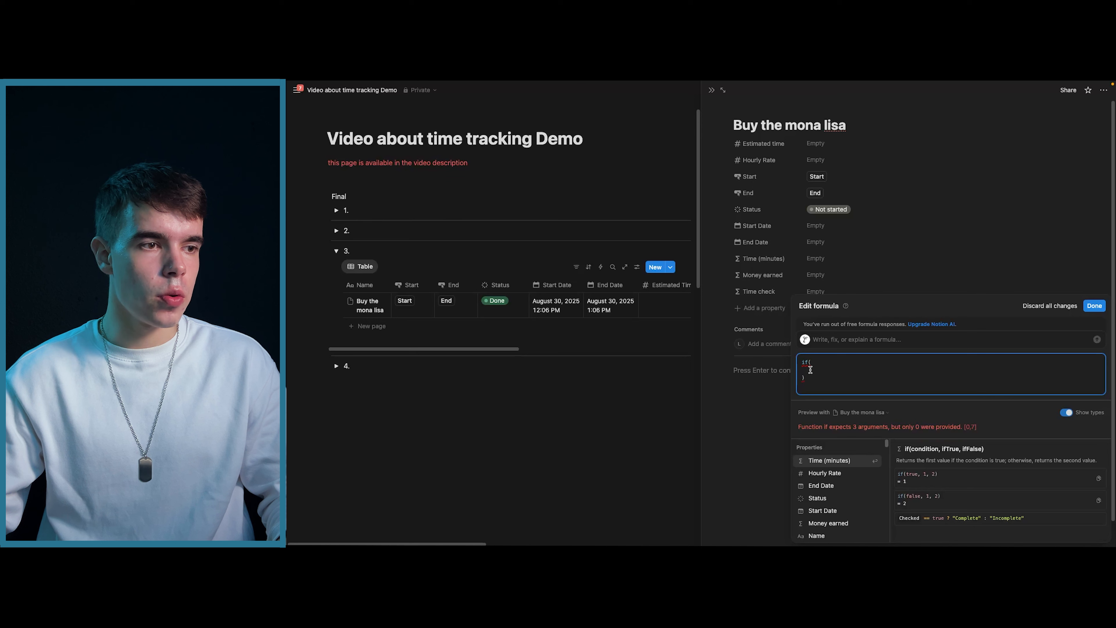
type("est")
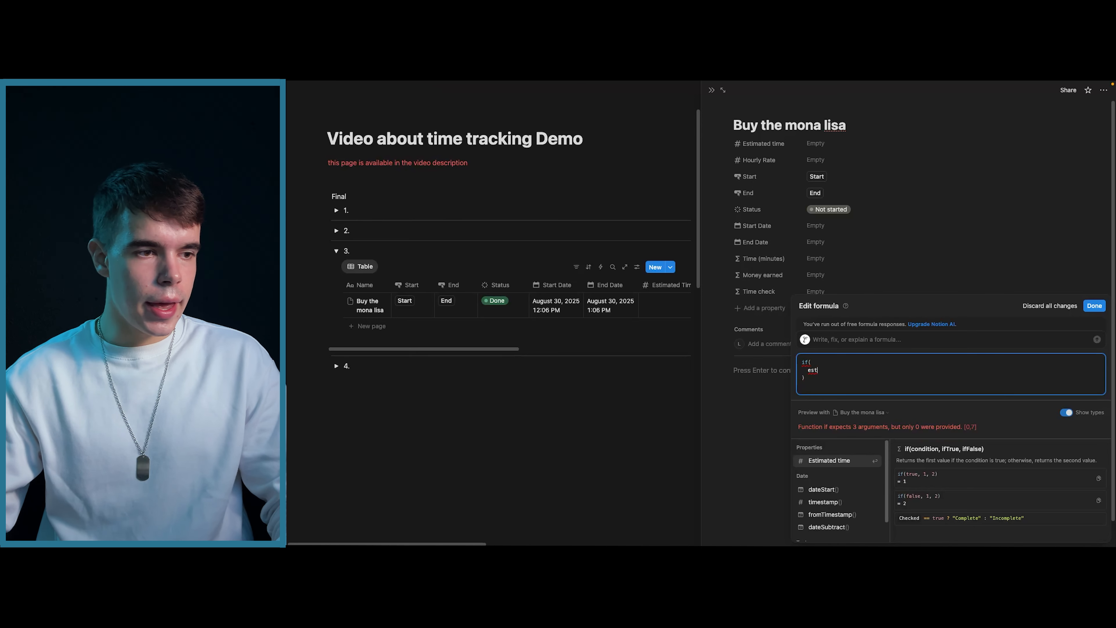
key("Return")
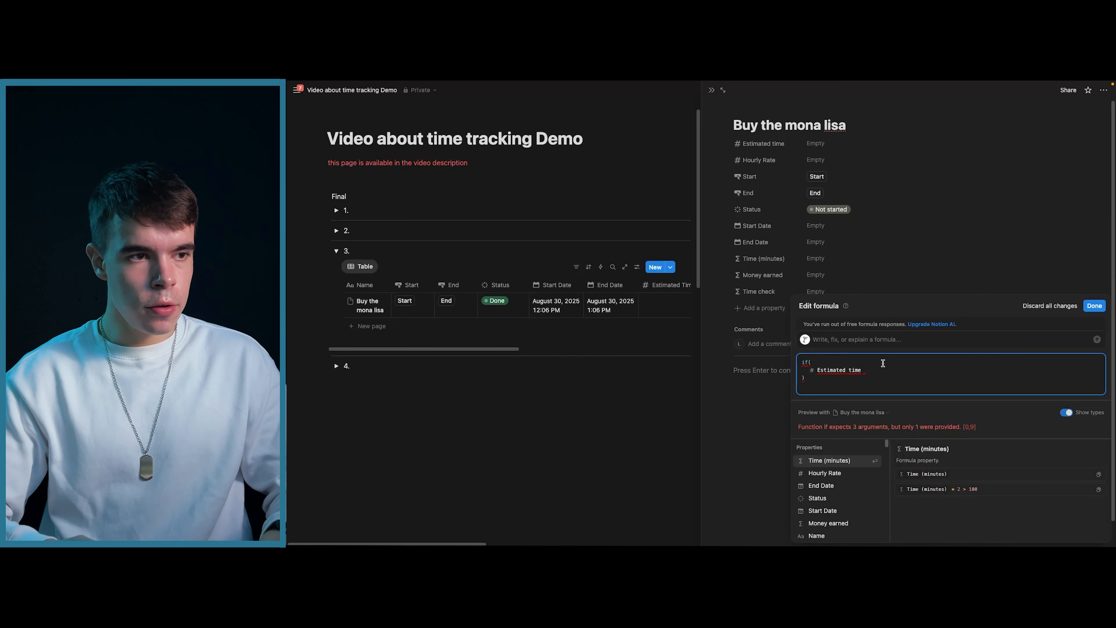
type(">=")
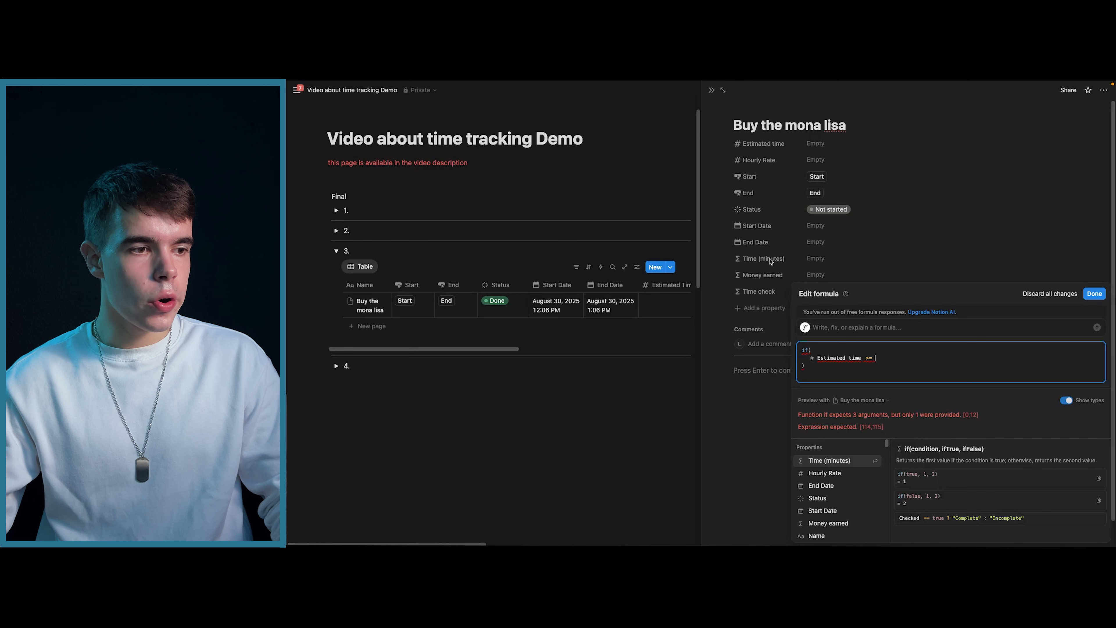
left_click(830, 461)
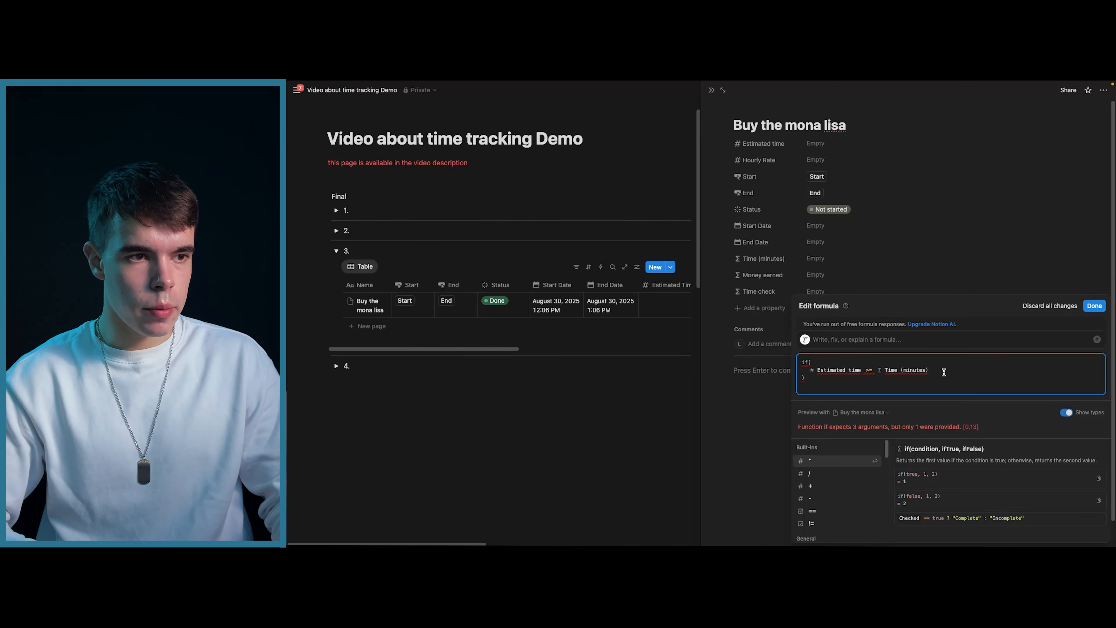
Add the if() true result "Time limit not exceeded" styled with "green" and "green_background", followed by a comma.
type(",")
key("shift+Return")
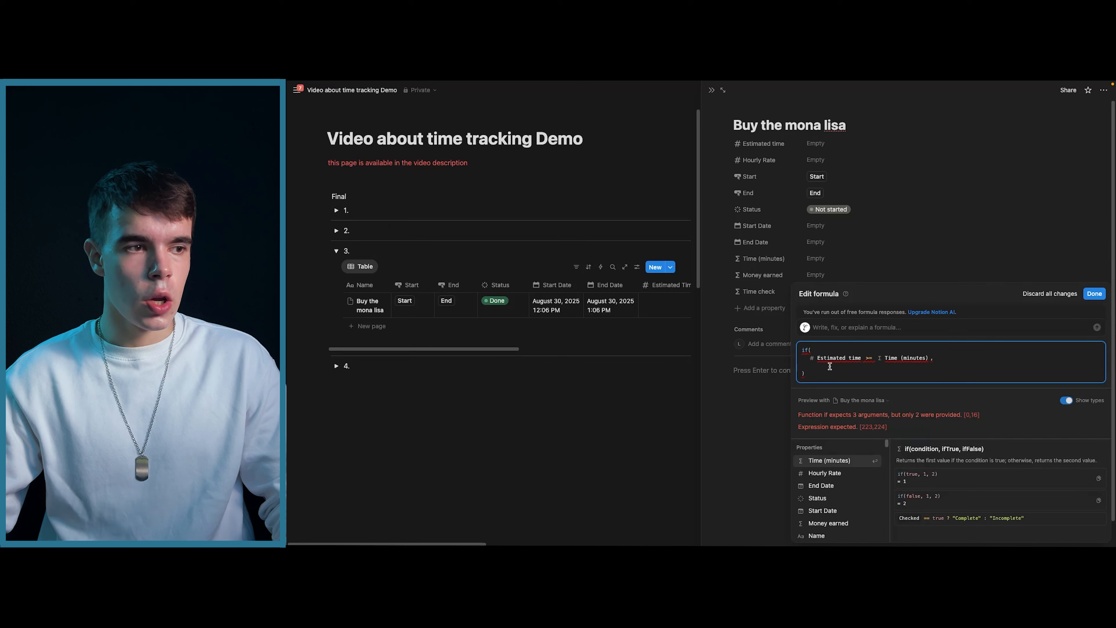
type("\"Time limit not exceeded\"")
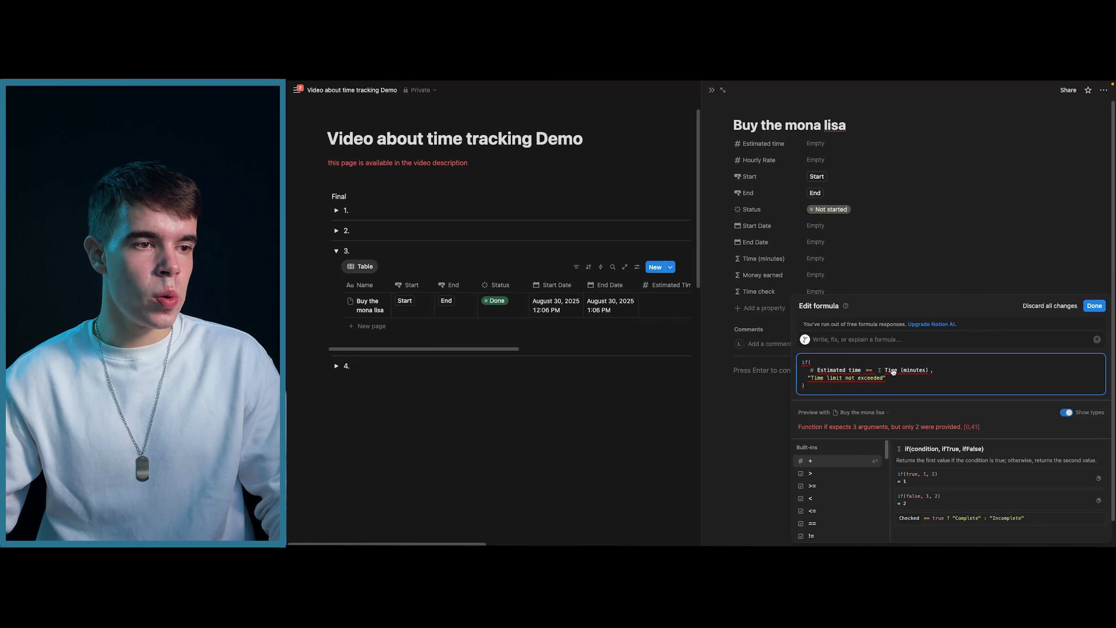
type(".s")
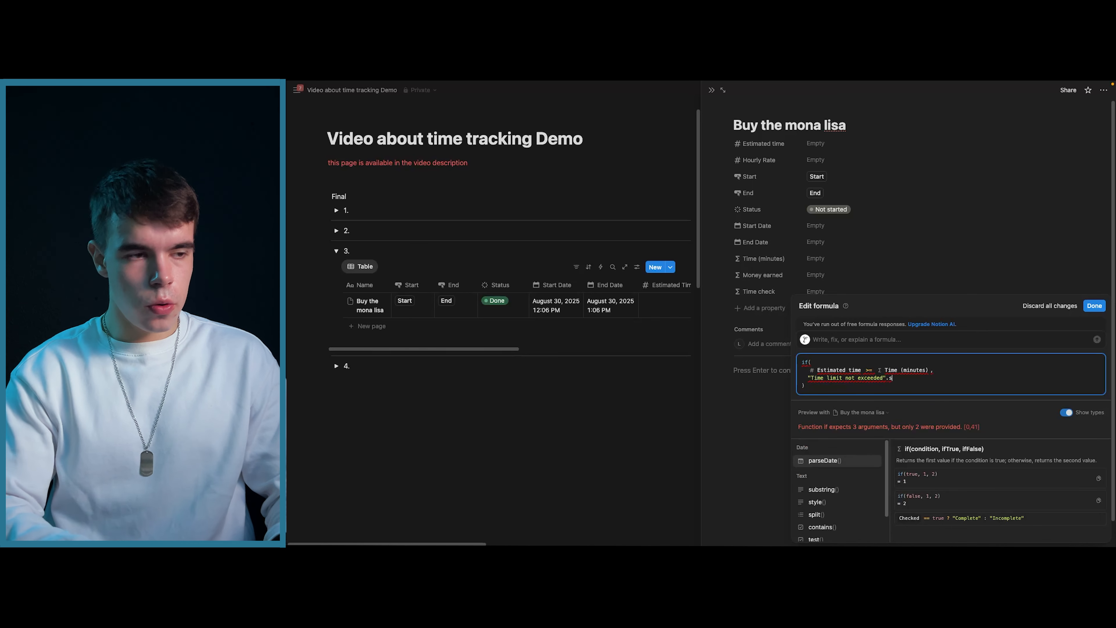
key("Down")
key("Down")
key("Down")
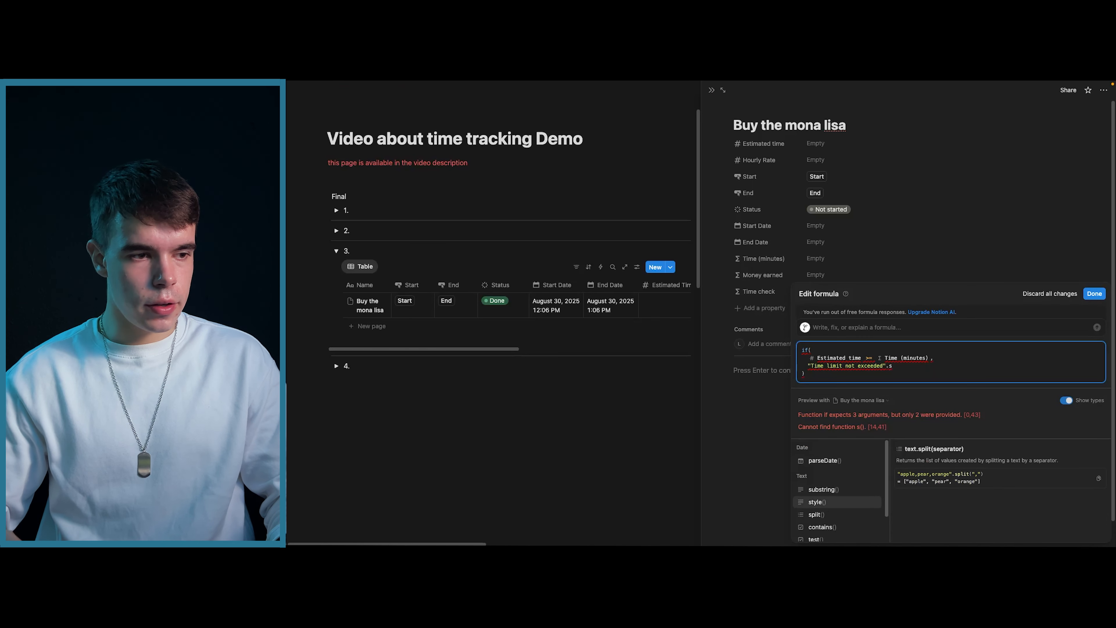
key("Up")
key("Return")
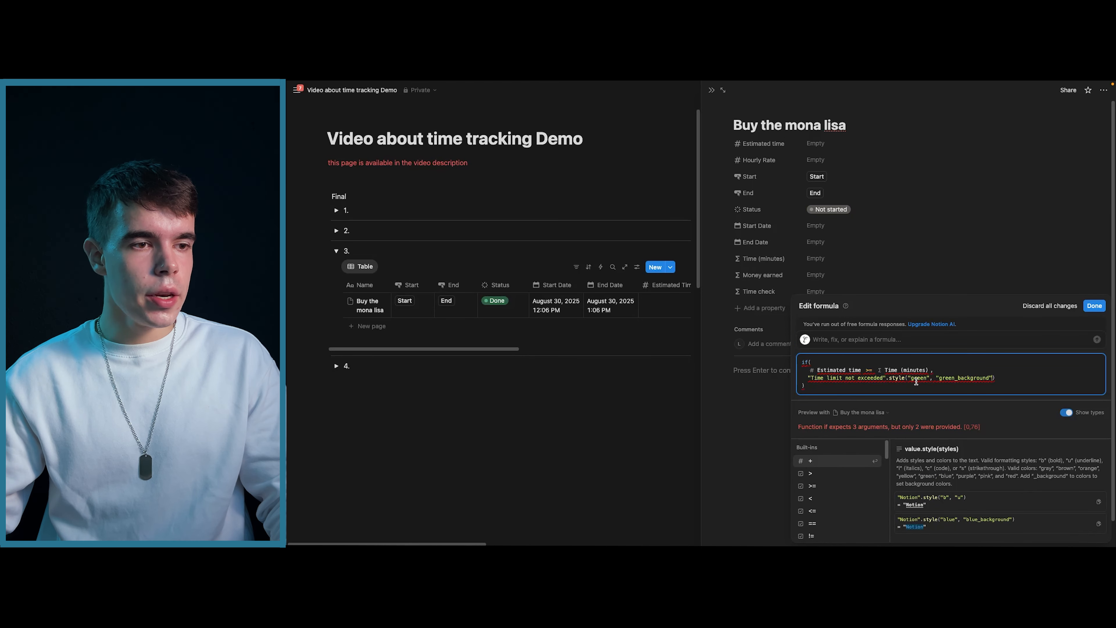
type(",")
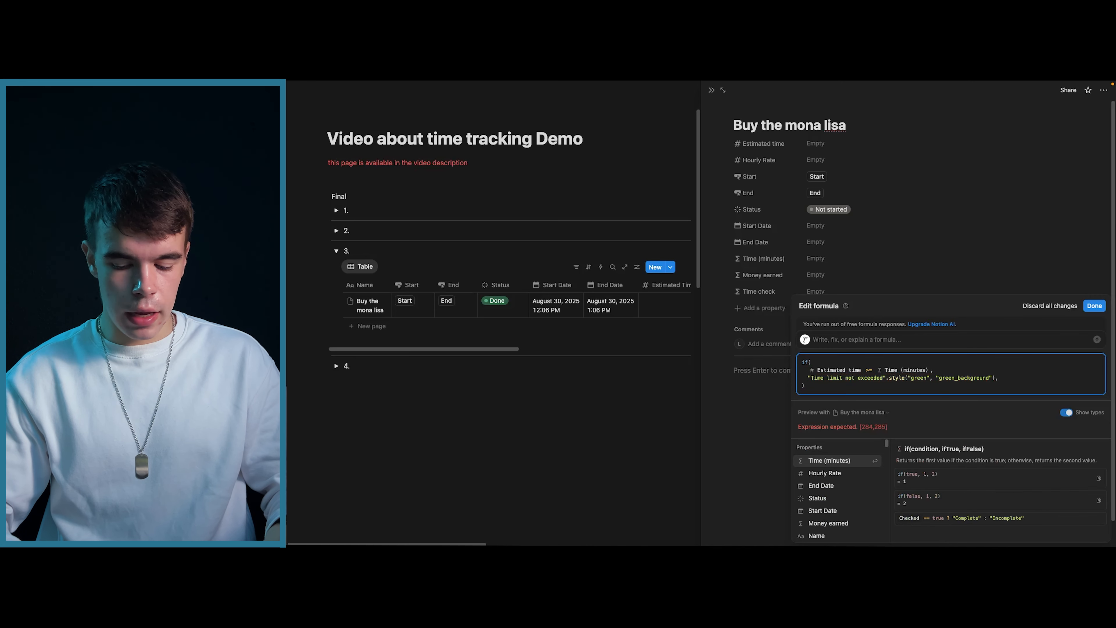
Add the if() false result "Time limit exceeded" styled with "red" and "red_background" on a new line.
key("shift+Return")
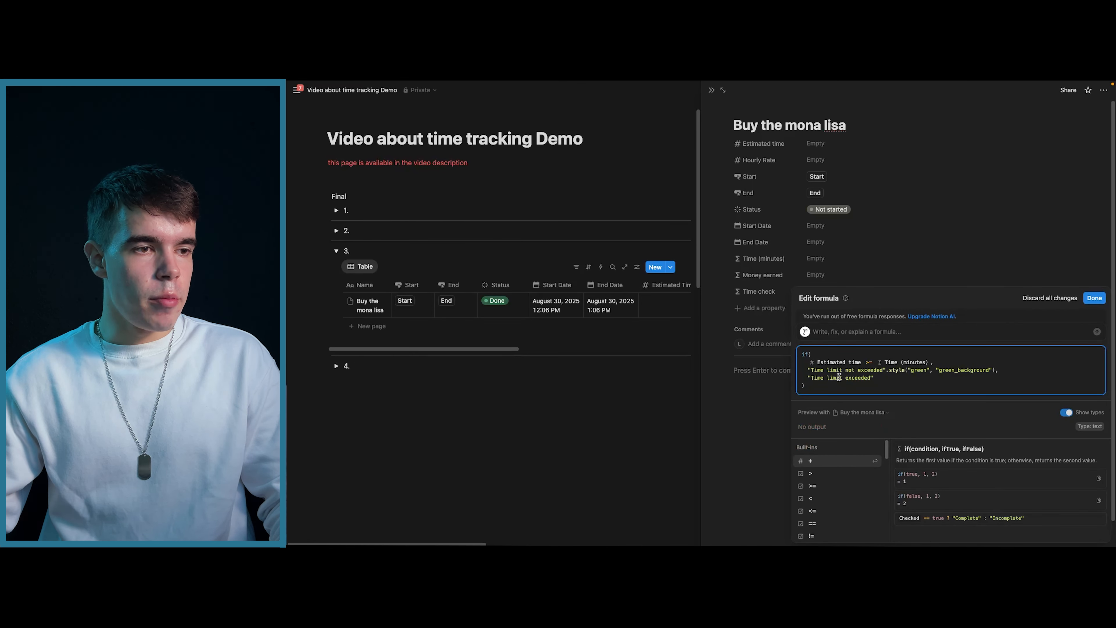
type(".style(\"red\", \"red_background")
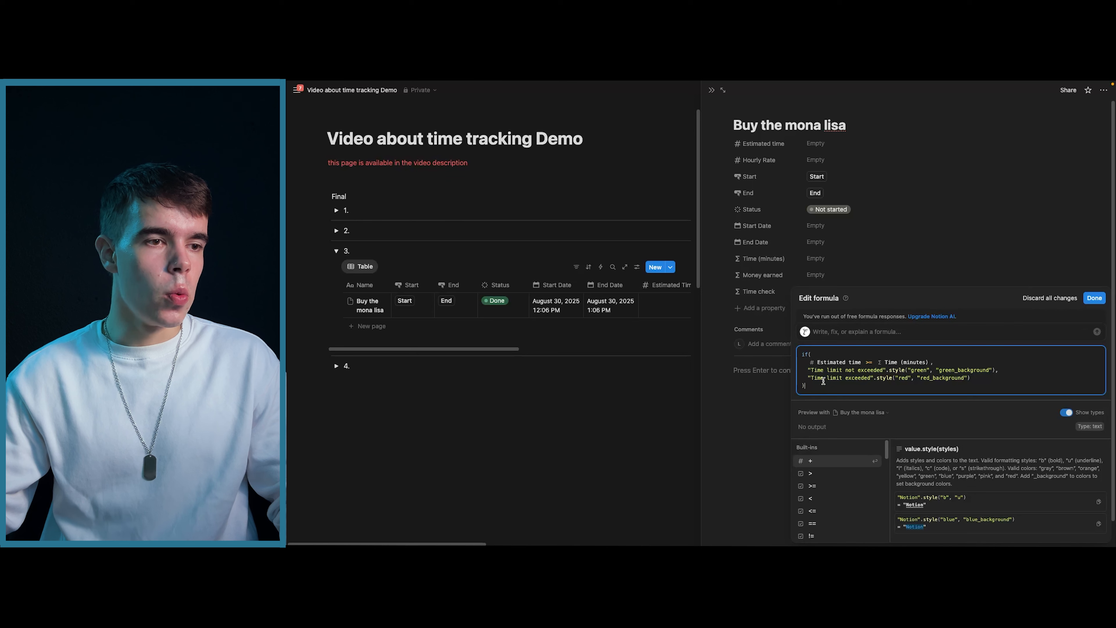
left_click(967, 378)
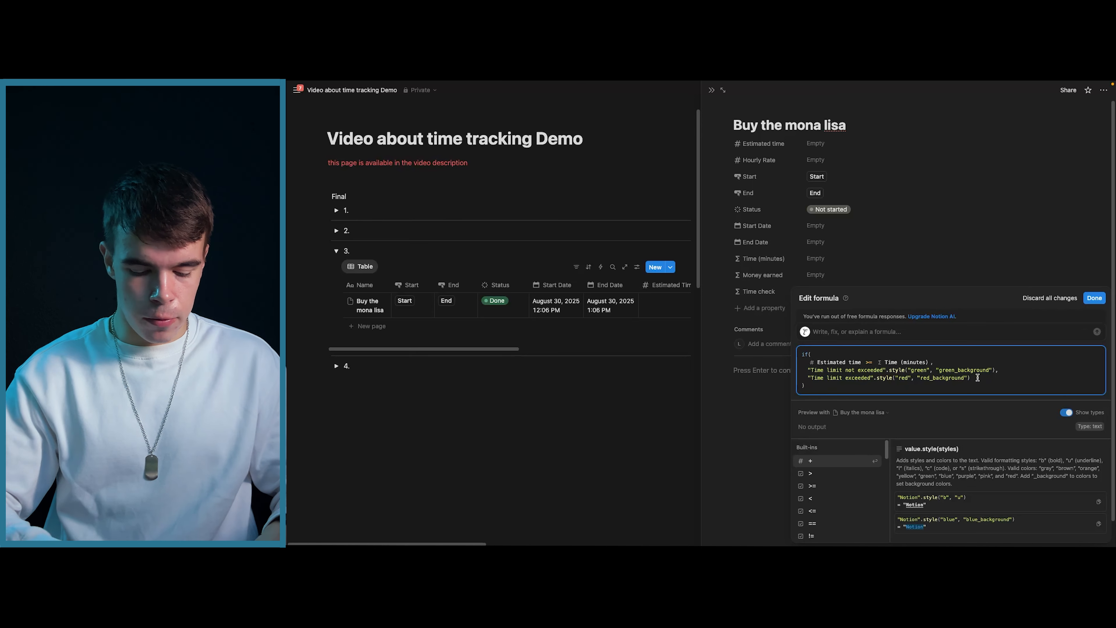
type(", \"b\"")
left_click(992, 369)
type(", \"b\"")
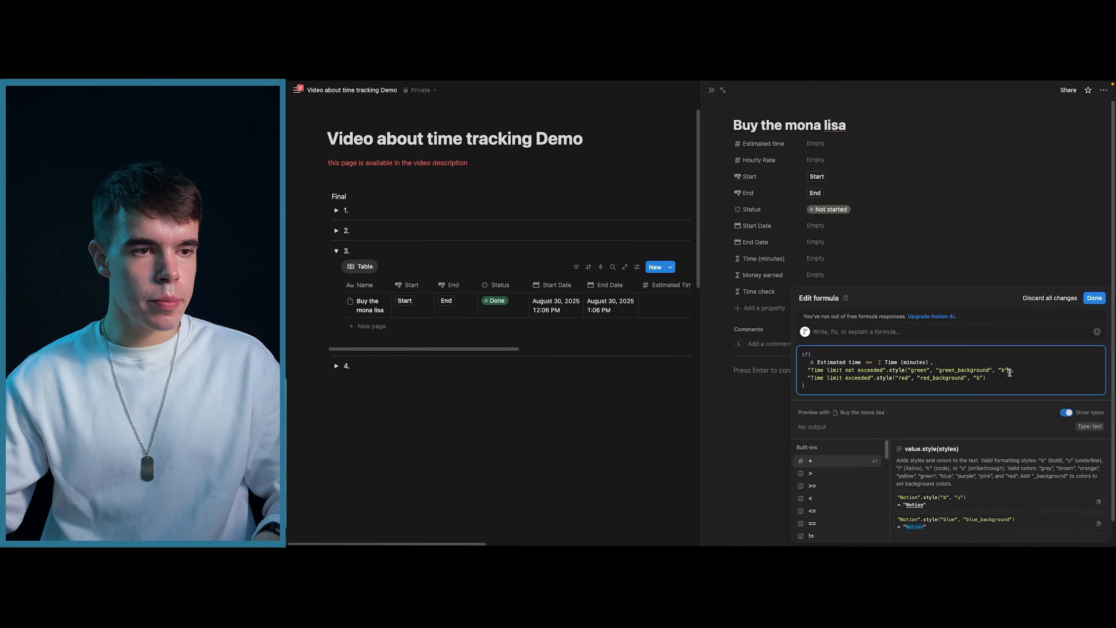
key("super+z")
key("super+z")
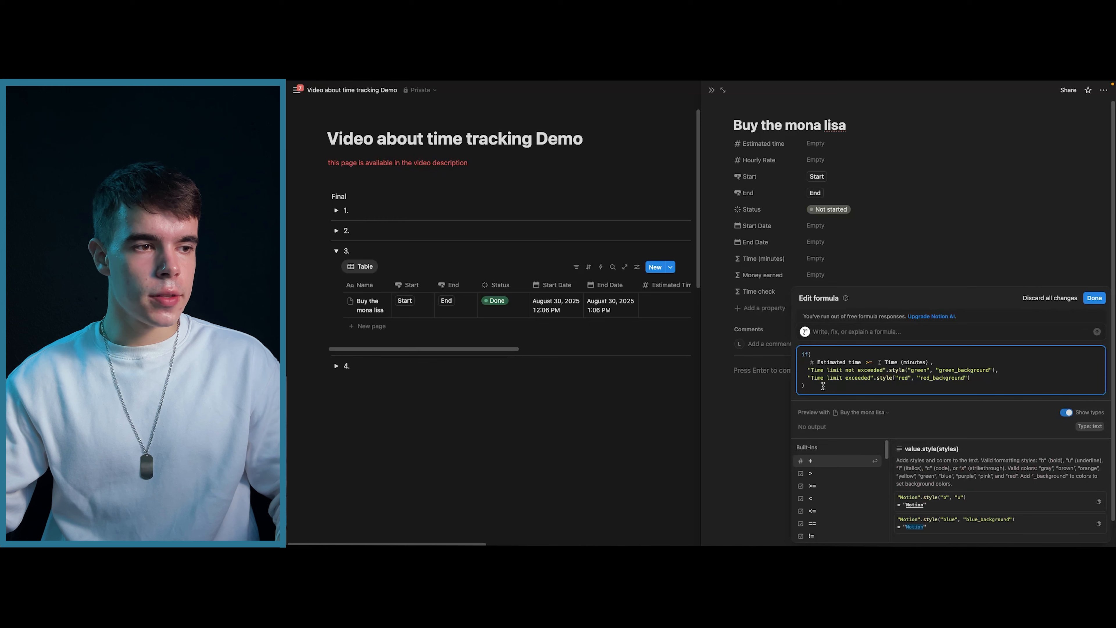
Append .style("b", "c") to the whole if() expression and save the Time check formula.
left_click(859, 385)
type(".style()")
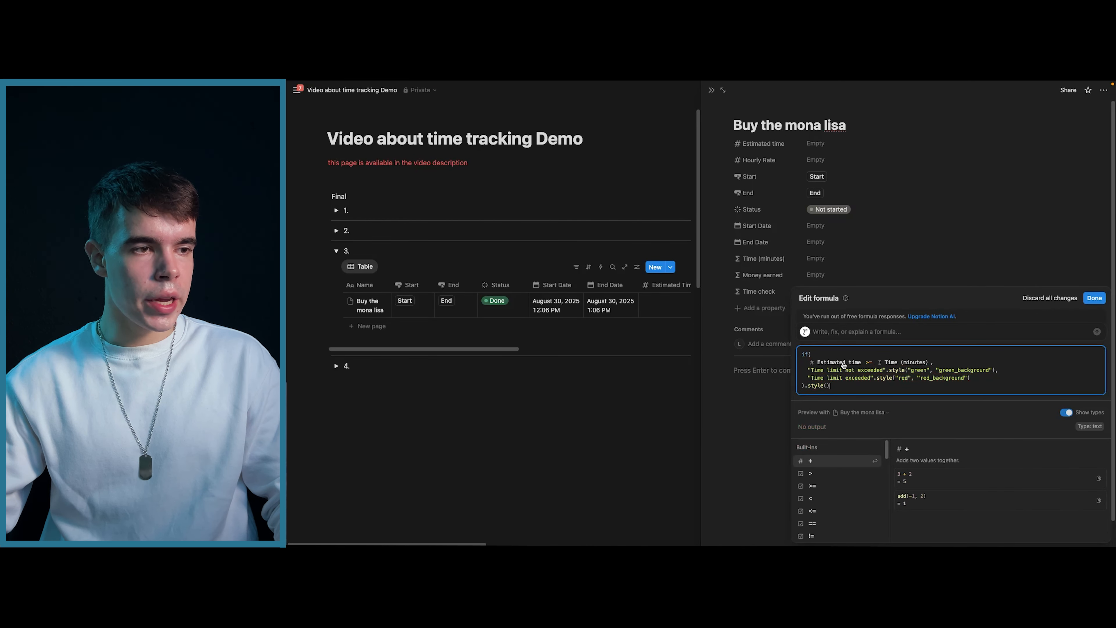
type("\"b\", \"c\"")
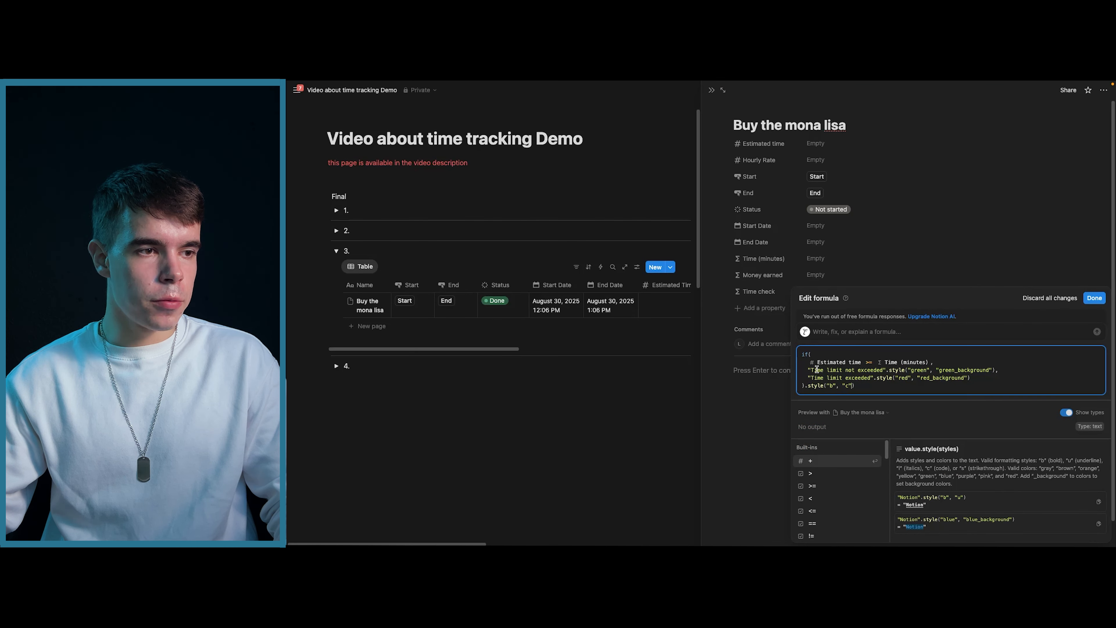
left_click_drag(820, 370, 851, 377)
left_click(865, 391)
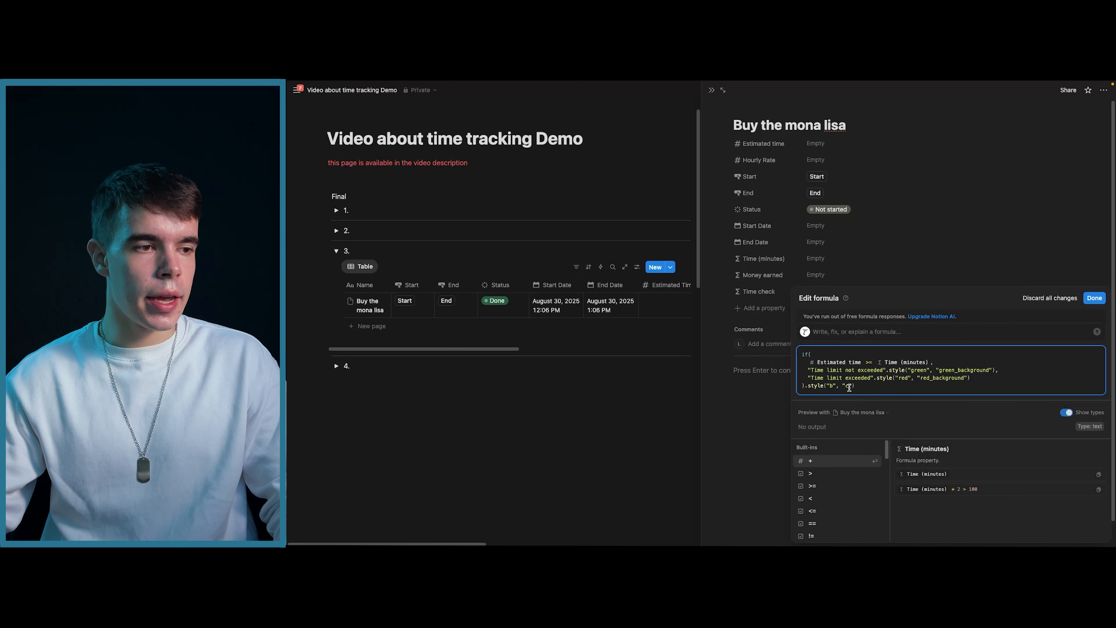
left_click(1094, 298)
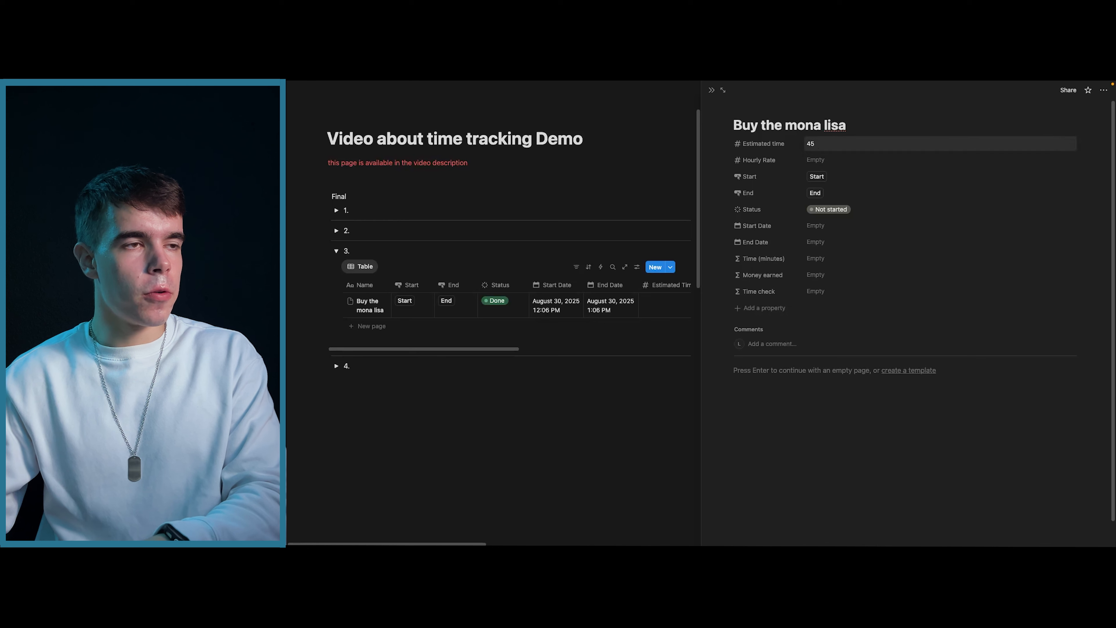
Set the Buy the mona lisa task's Hourly Rate to 10.
left_click(825, 159)
type("10")
key("Return")
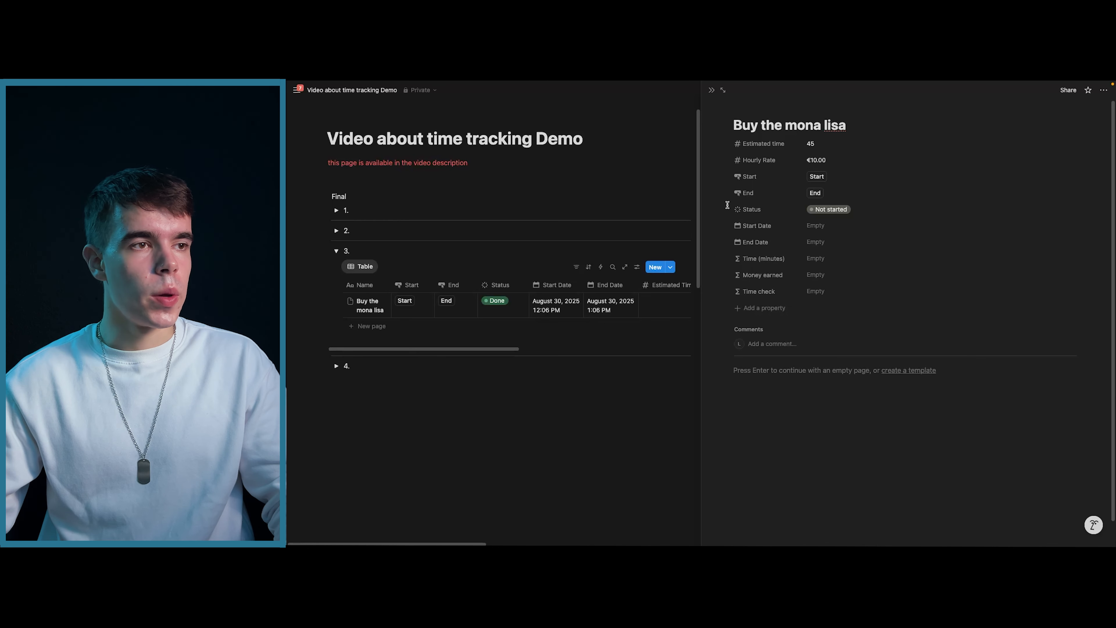
Start and end the task with its Start and End buttons, and set the End Date's time to 1:13 PM.
left_click(815, 176)
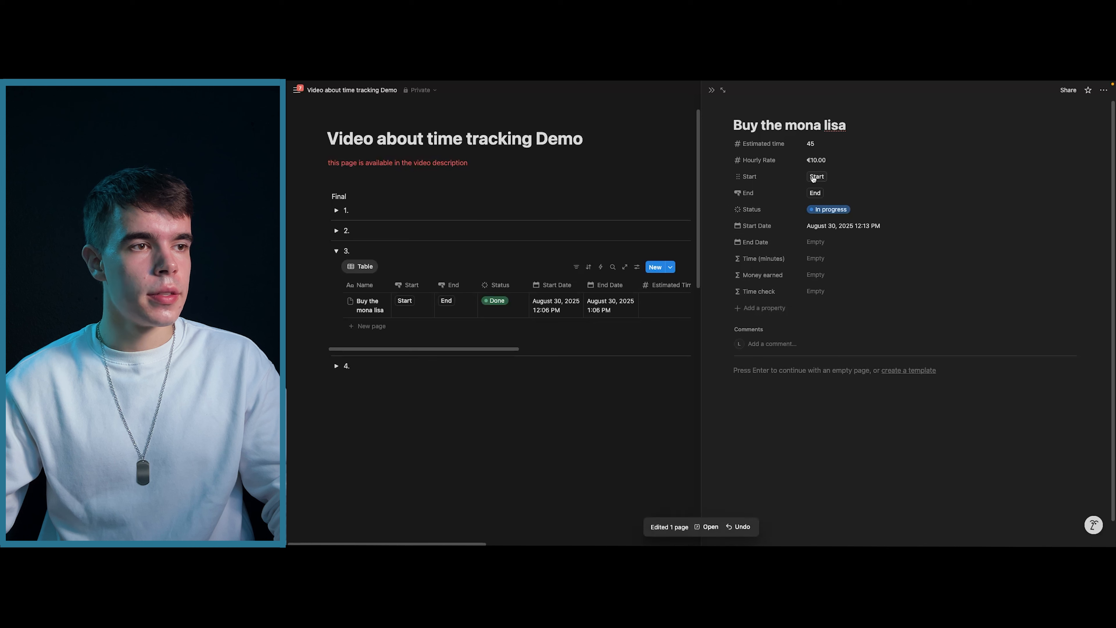
left_click(814, 194)
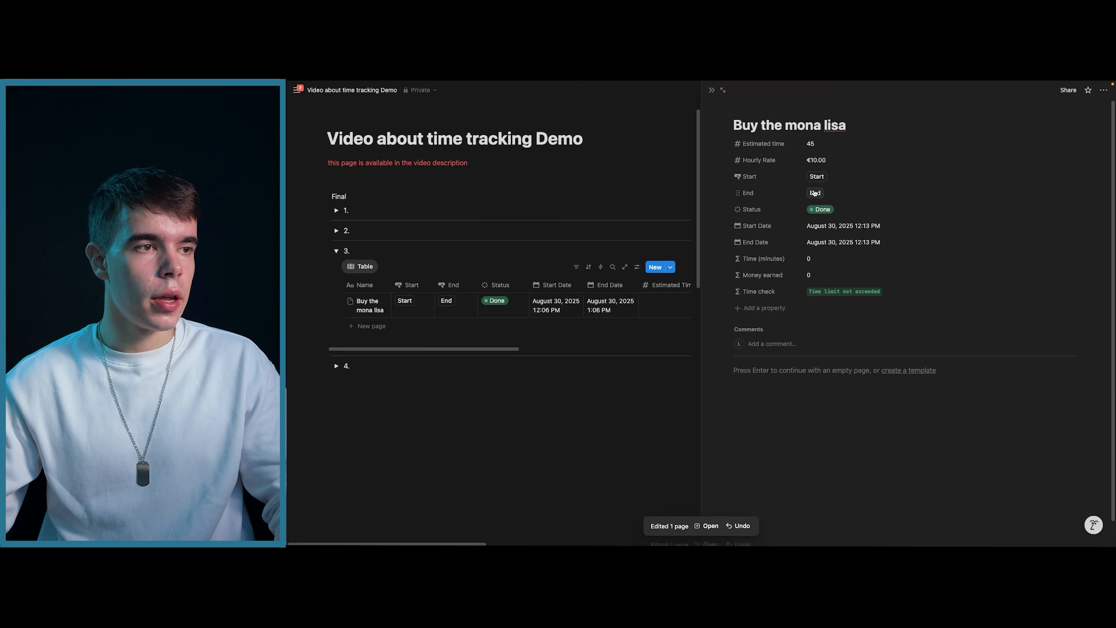
left_click(831, 243)
left_click(864, 260)
key("Delete")
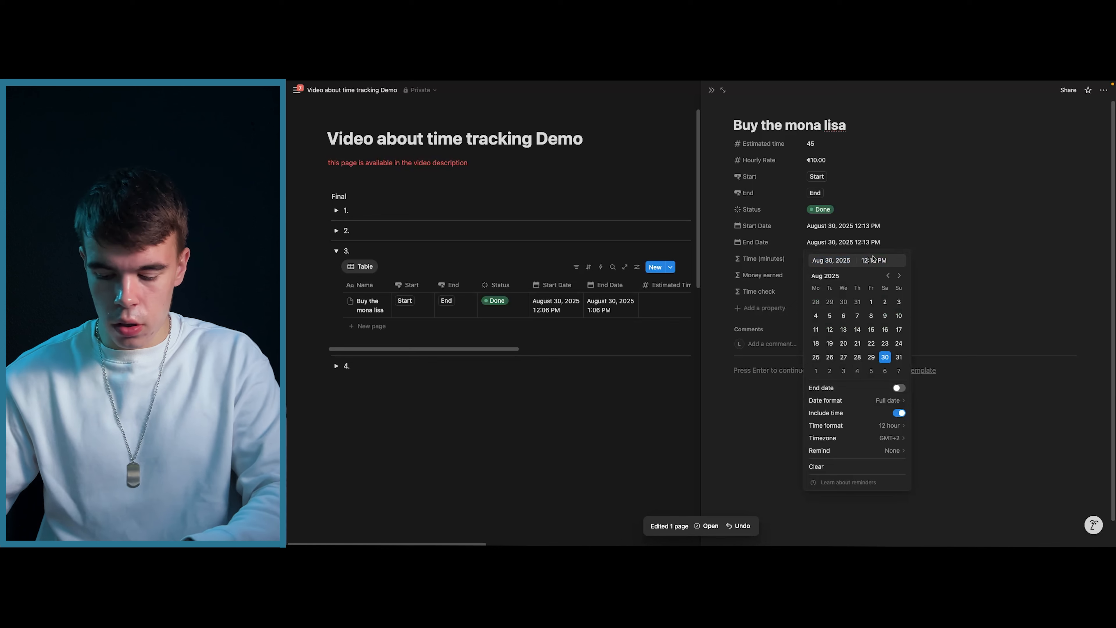
key("Return")
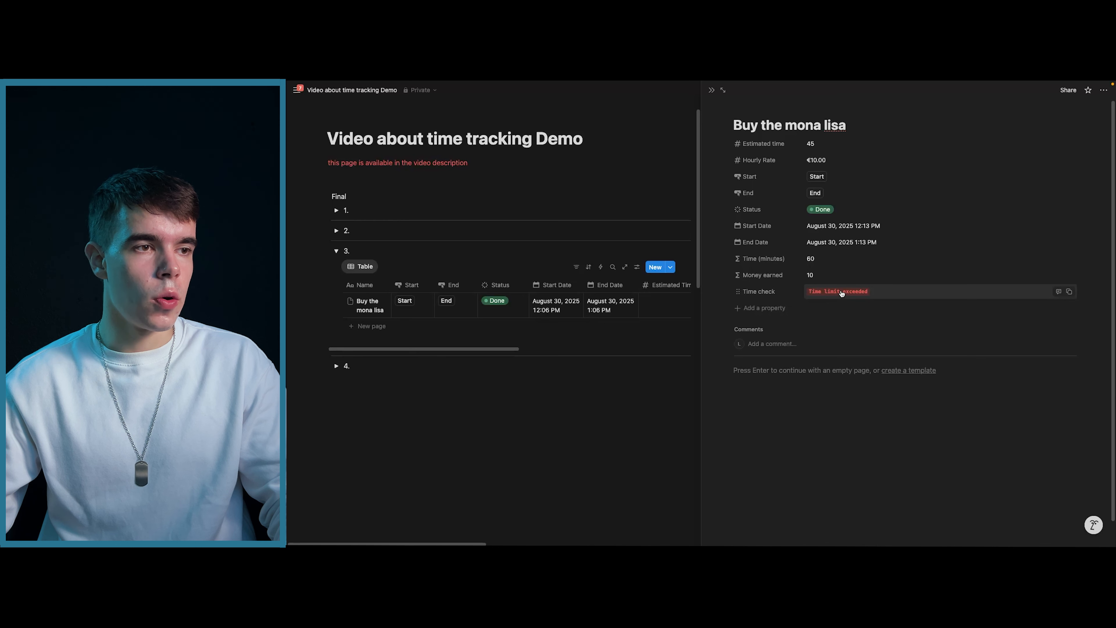
Test the Time check with Estimated time values of 61 and 60, keeping 60, and close the task.
left_click(831, 144)
key("BackSpace")
key("BackSpace")
type("61")
key("Return")
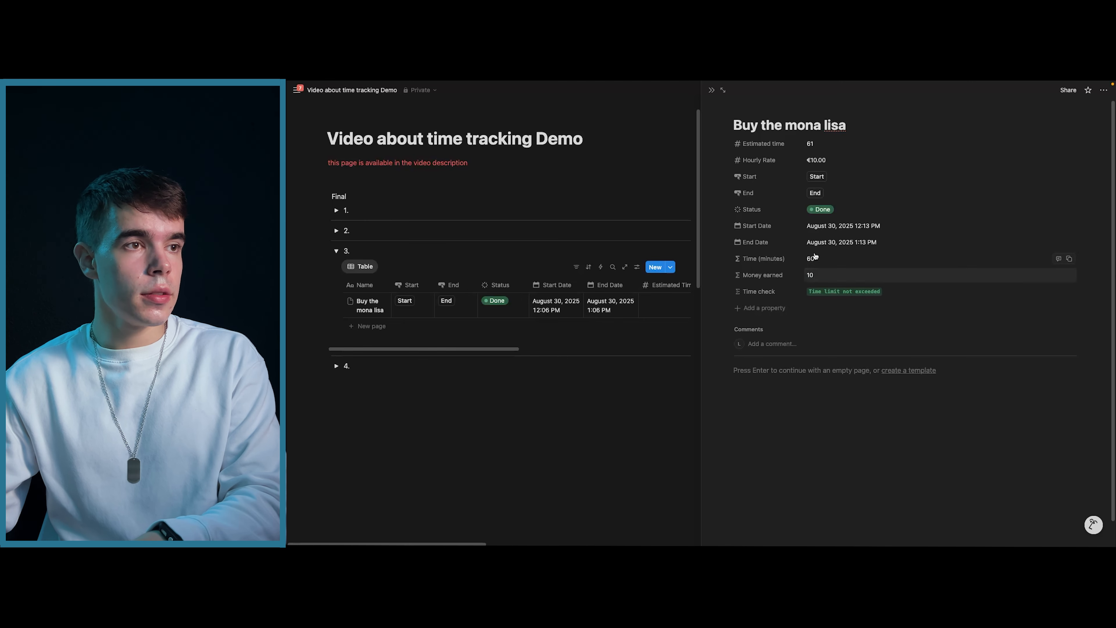
left_click(822, 143)
key("BackSpace")
type("0")
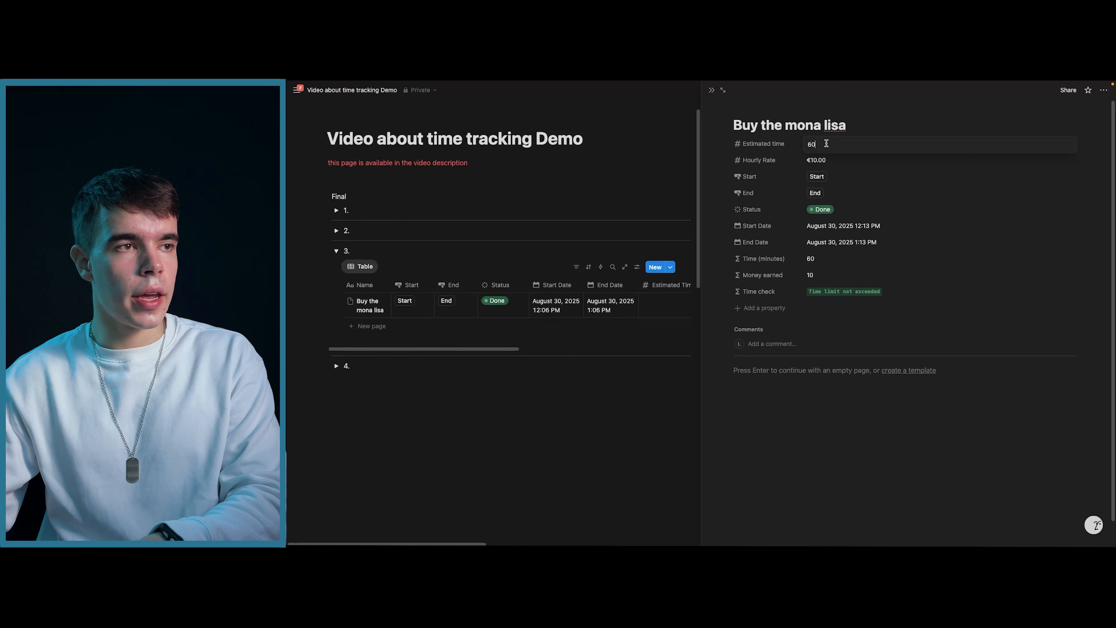
left_click(723, 170)
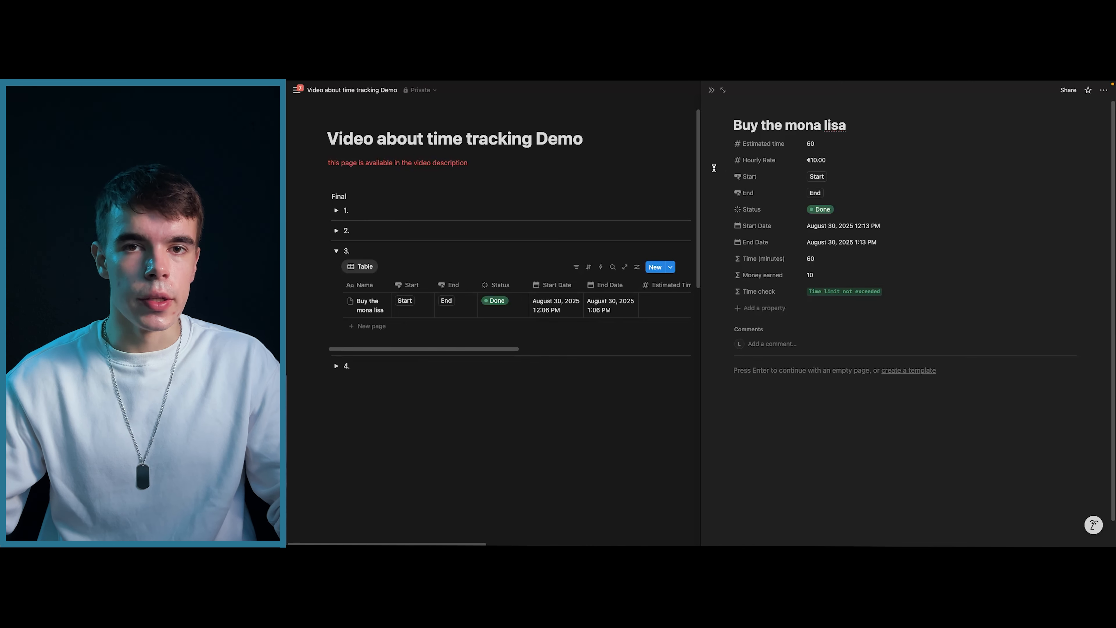
key("Escape")
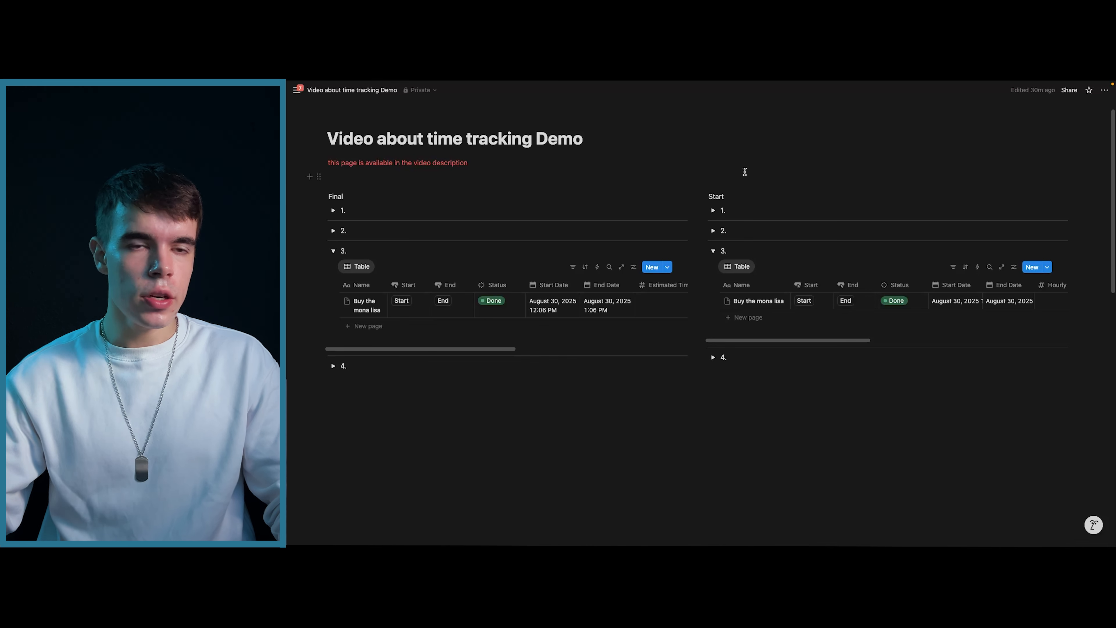
Examine the columns of the Start column's section 3 table and the properties of its Buy the mona lisa task.
mouse_move(771, 302)
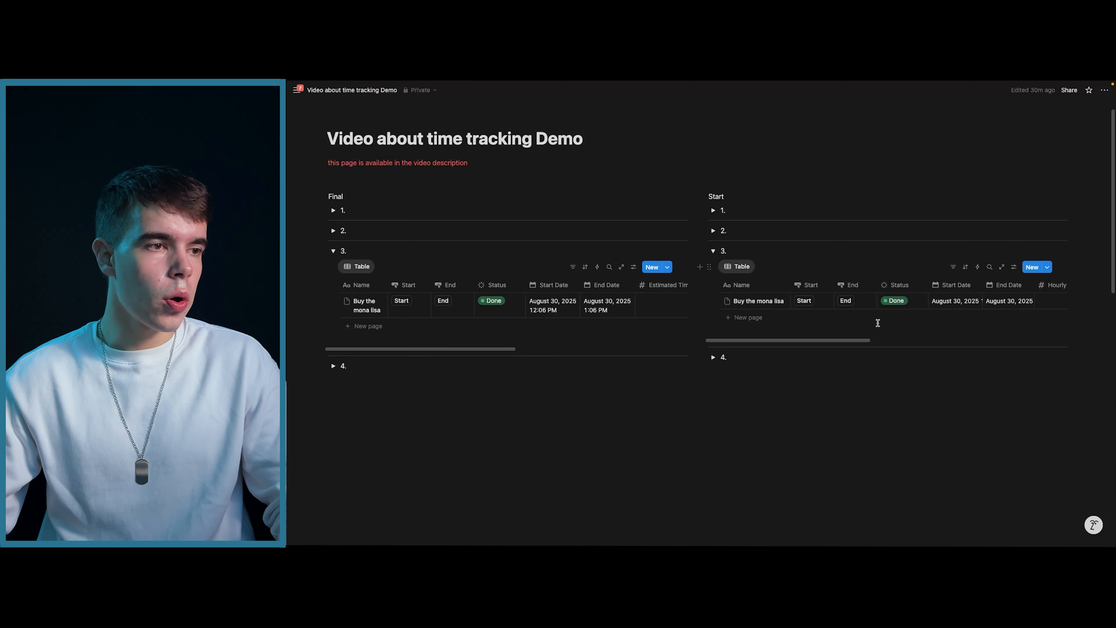
scroll(931, 302, "right", 2)
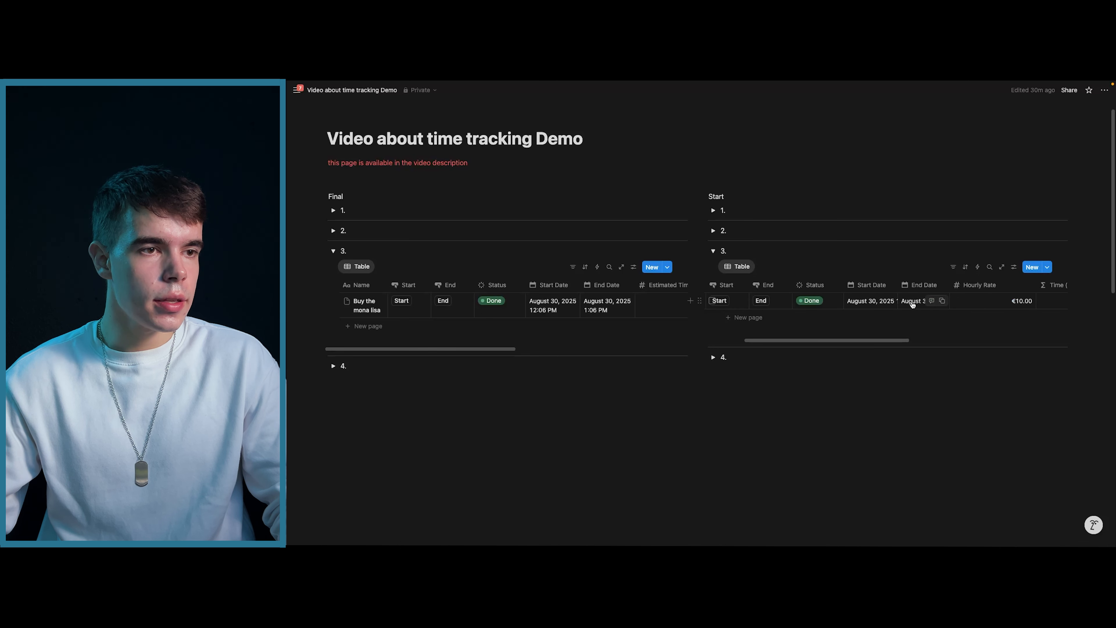
scroll(908, 302, "left", 2)
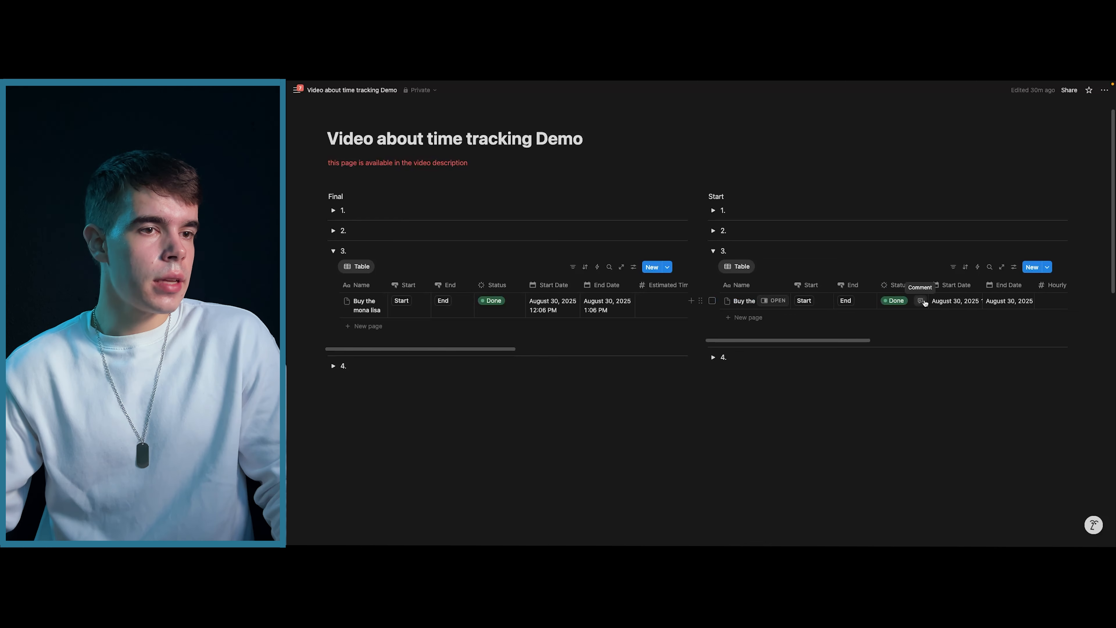
scroll(982, 302, "left", 1)
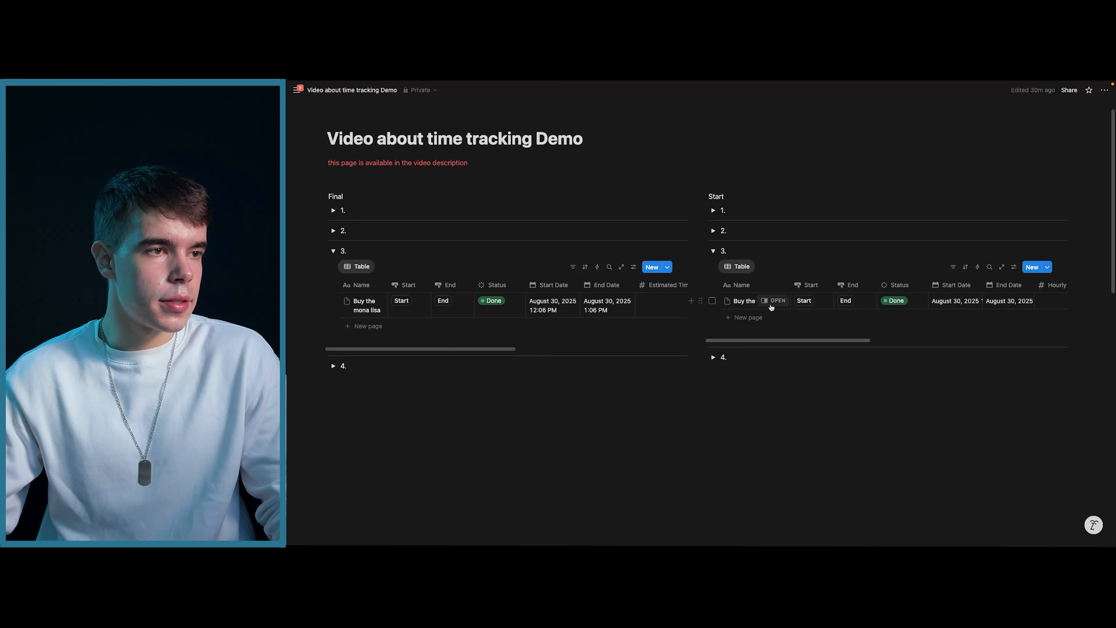
left_click(781, 305)
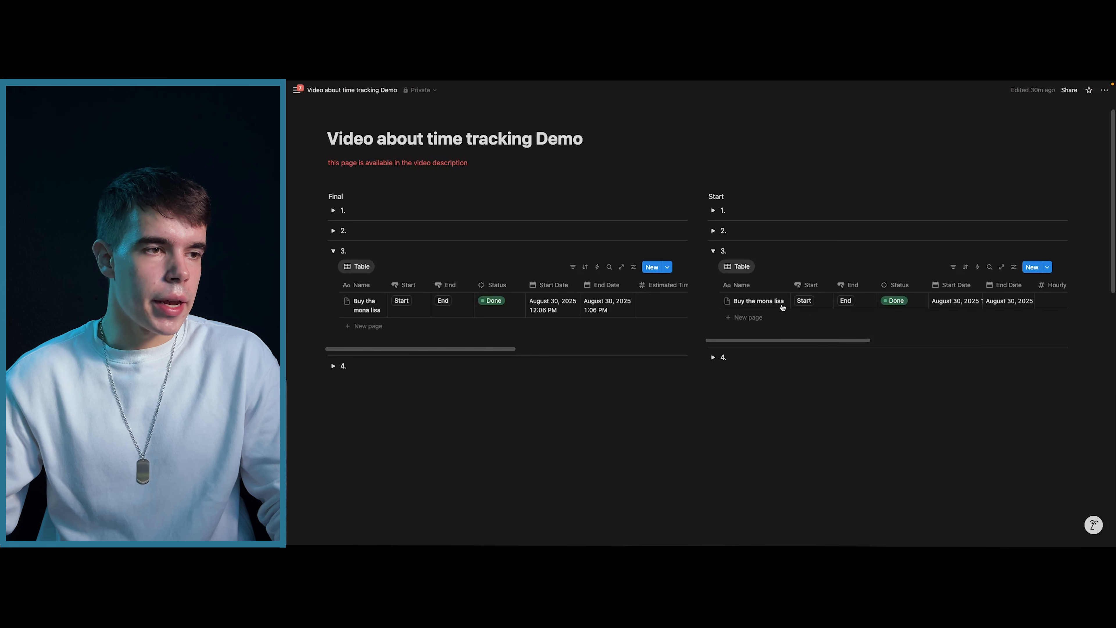
left_click(778, 305)
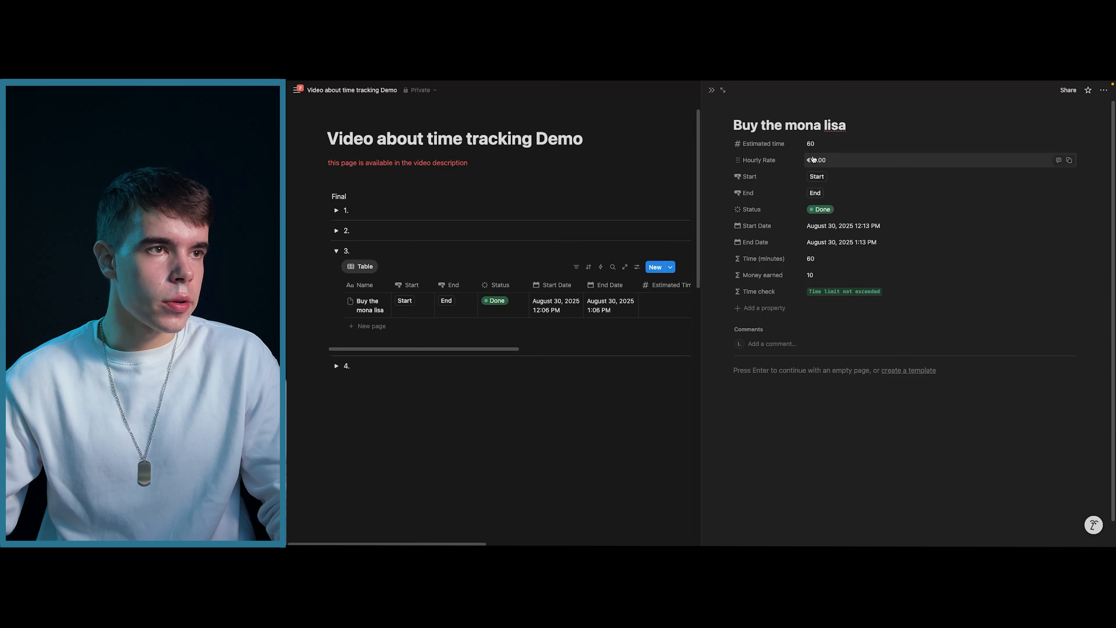
left_click(712, 90)
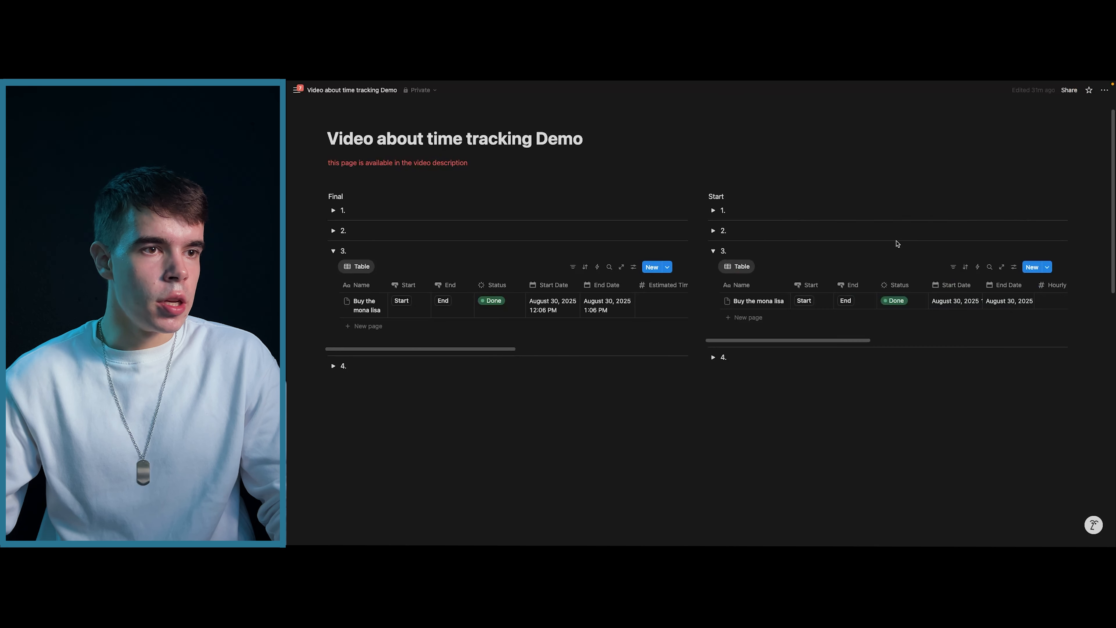
scroll(952, 301, "right", 5)
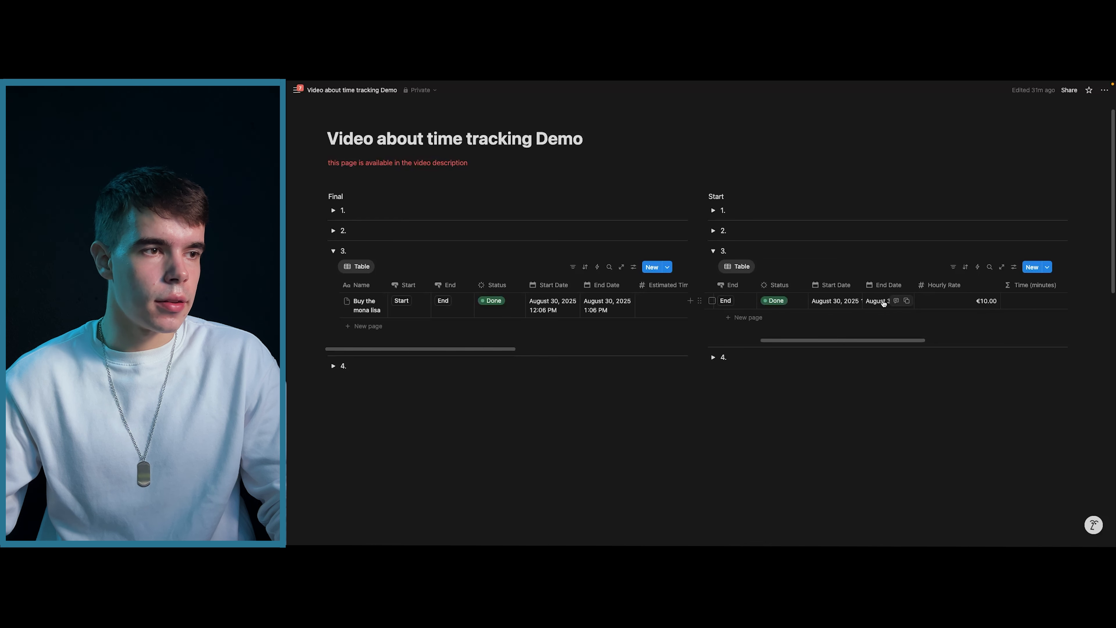
scroll(870, 301, "left", 5)
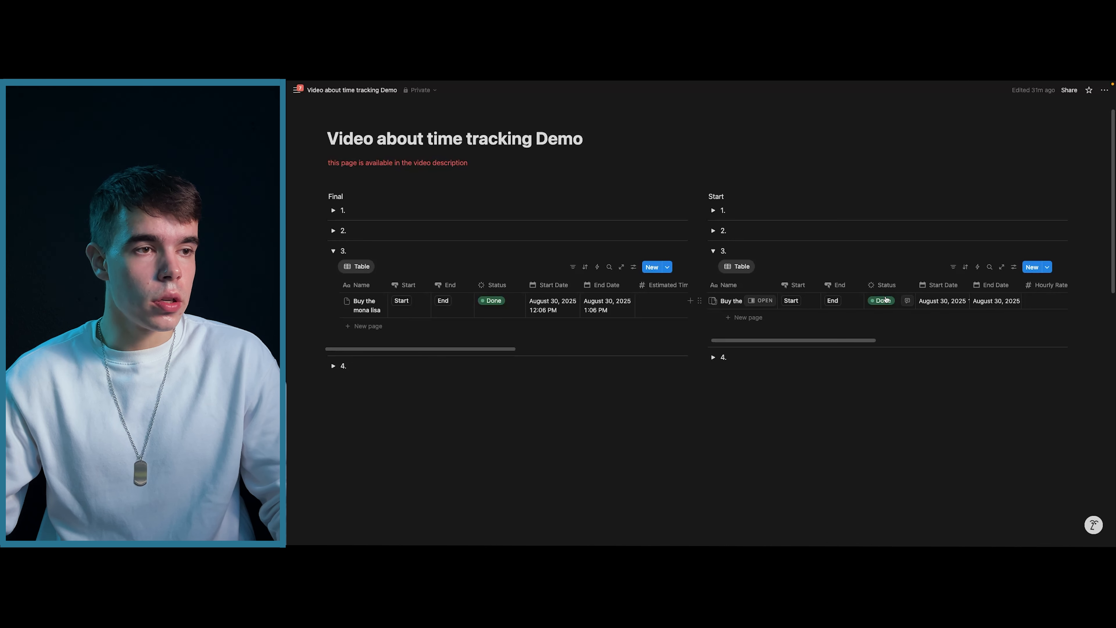
Reopen the Start column's Buy the mona lisa task, set its End Date's time to 2:13 PM, and close it.
left_click(764, 301)
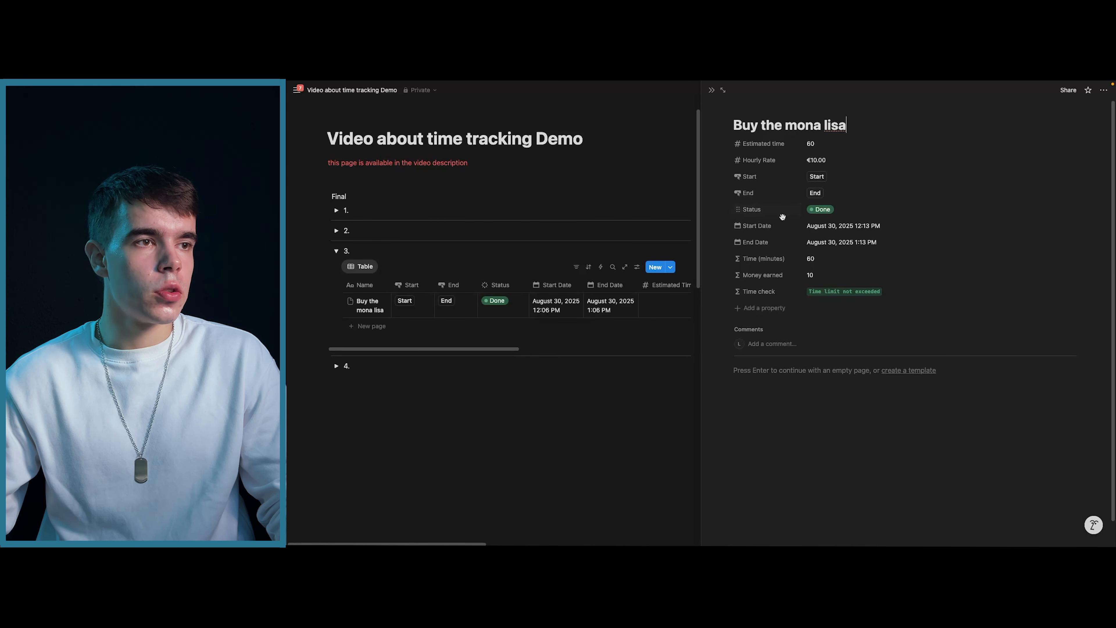
left_click_drag(780, 227, 759, 245)
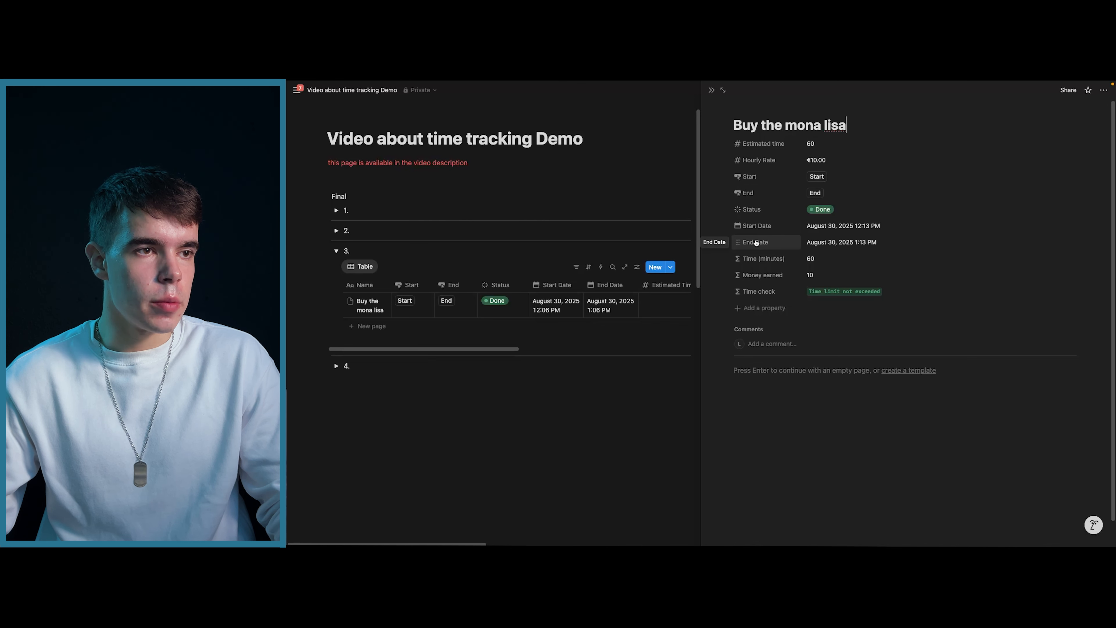
left_click(832, 243)
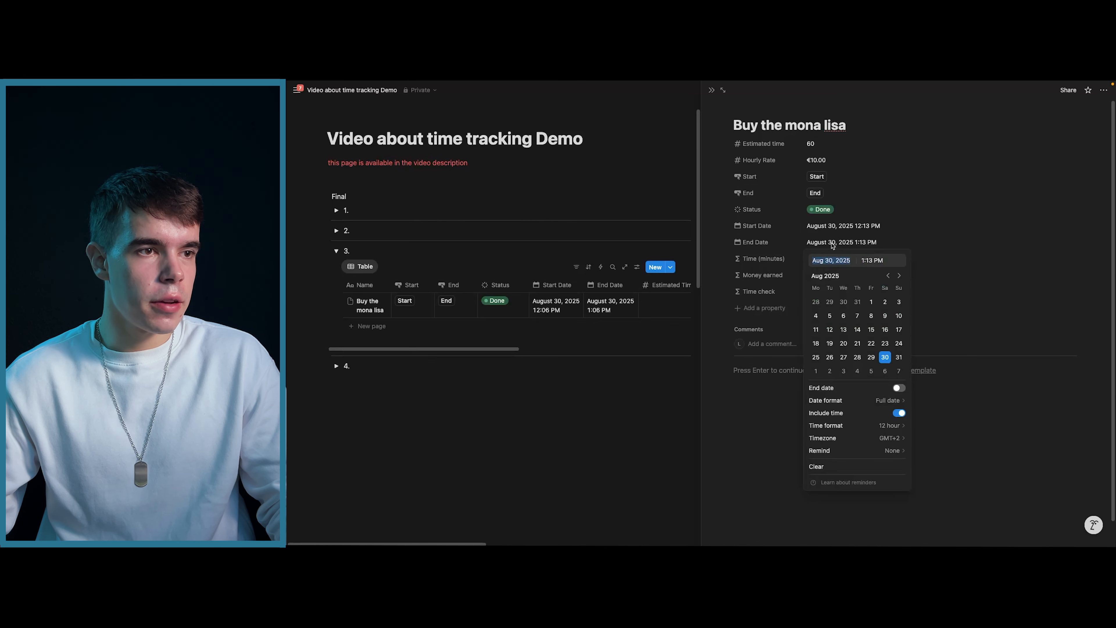
left_click(863, 260)
key("BackSpace")
type("2")
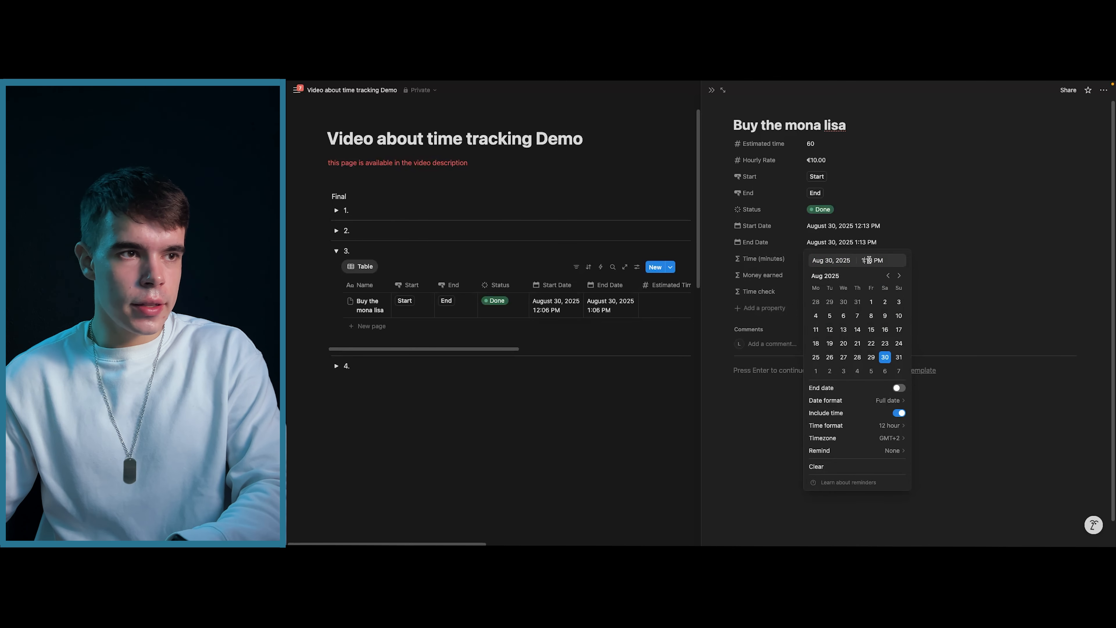
key("Return")
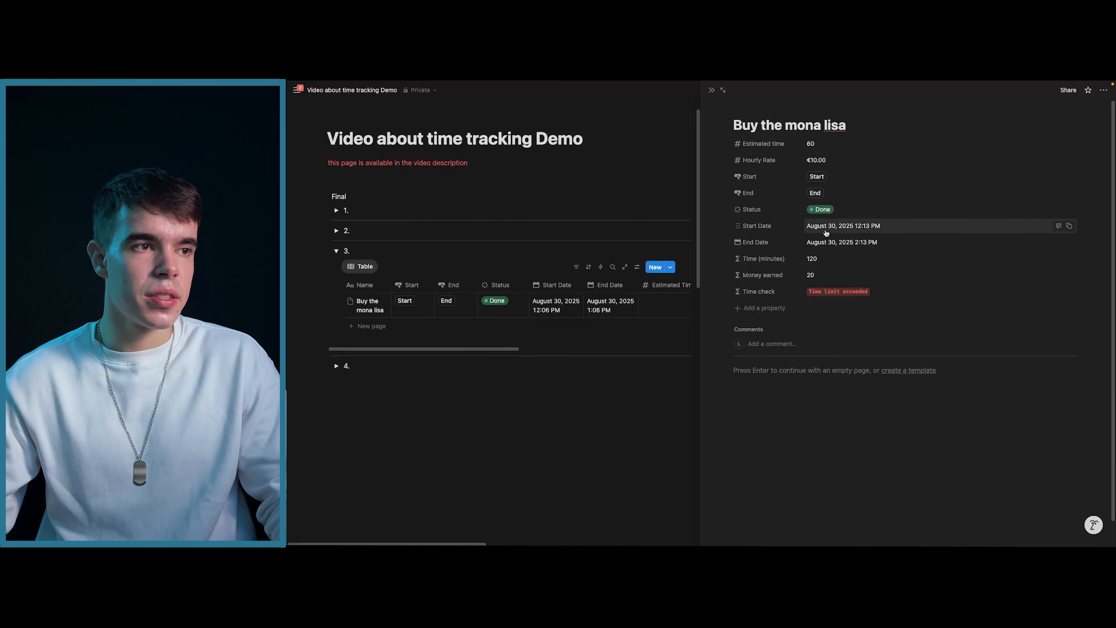
key("Escape")
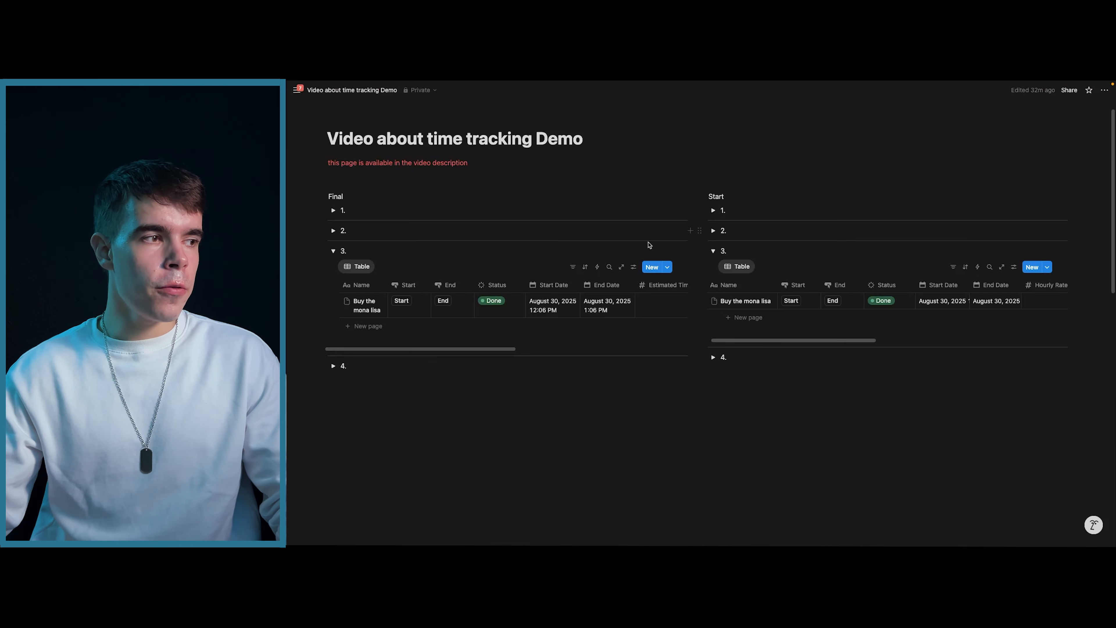
Collapse section 3 in both the Final and Start columns and expand section 4 in the Final column.
left_click(334, 251)
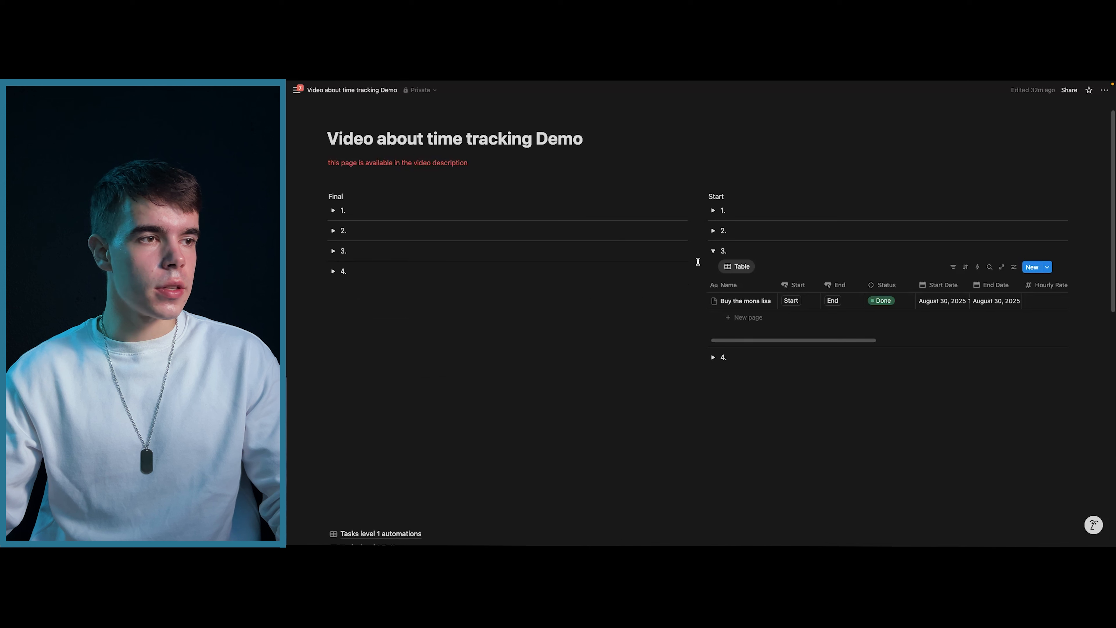
left_click(713, 251)
left_click(333, 272)
scroll(363, 260, "down", 1)
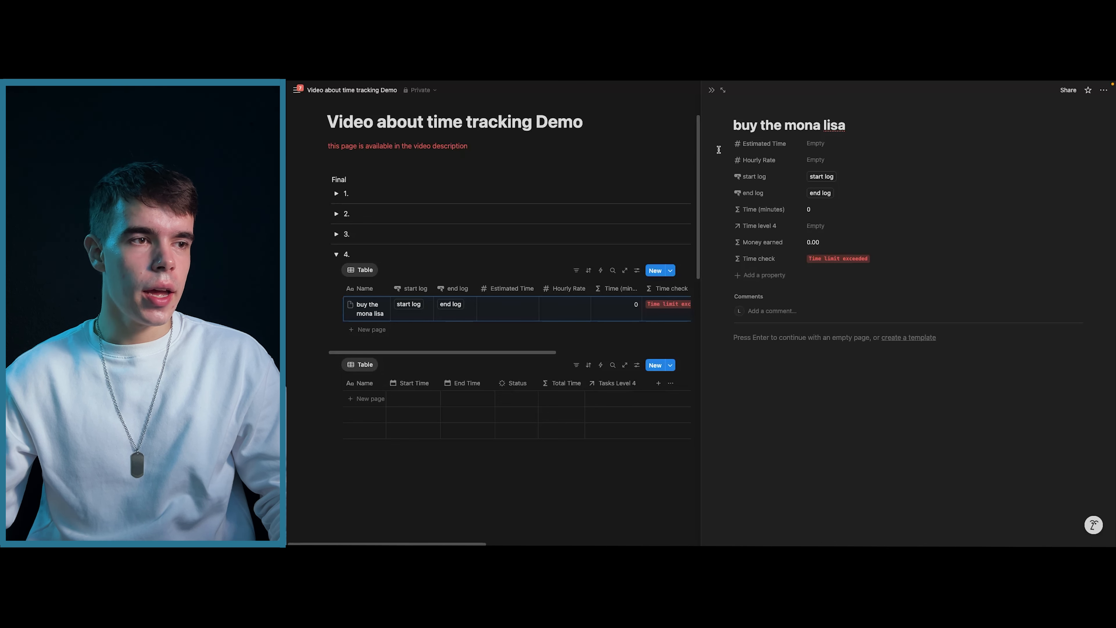
Change the Time check formula to ifs() with an empty(Estimated Time) condition returning "Set an estimated time" styled gray.
left_click(845, 260)
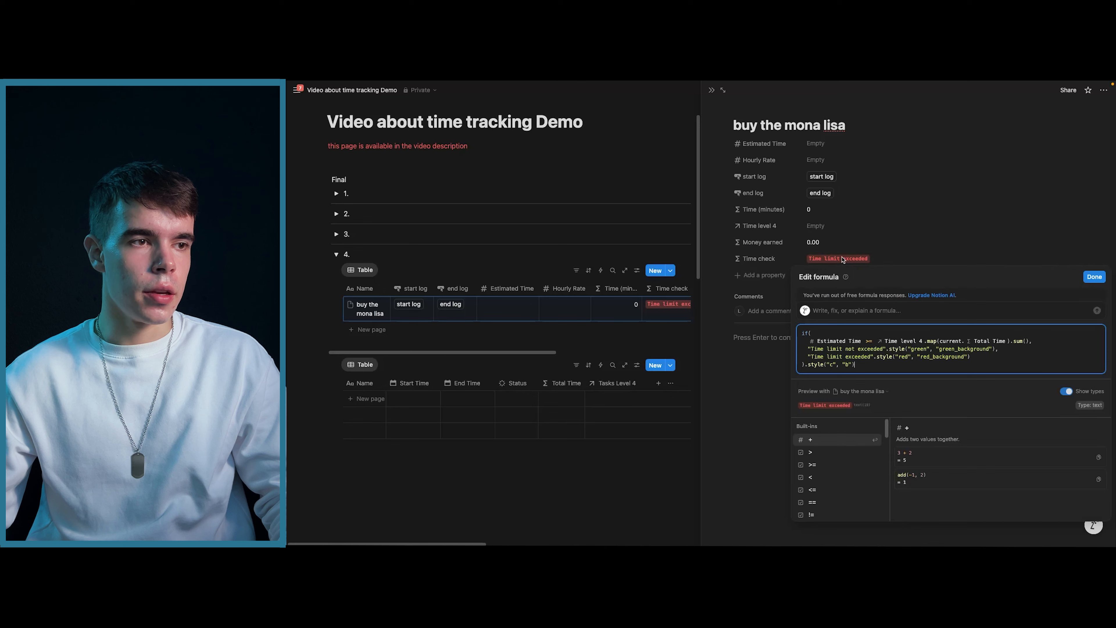
left_click(1094, 276)
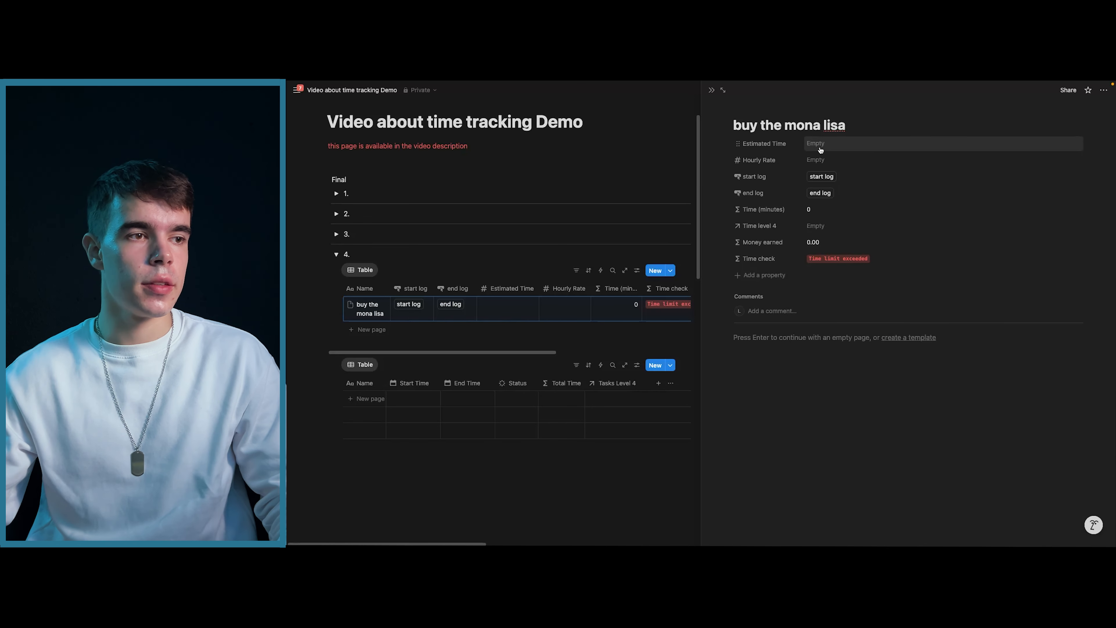
left_click(826, 263)
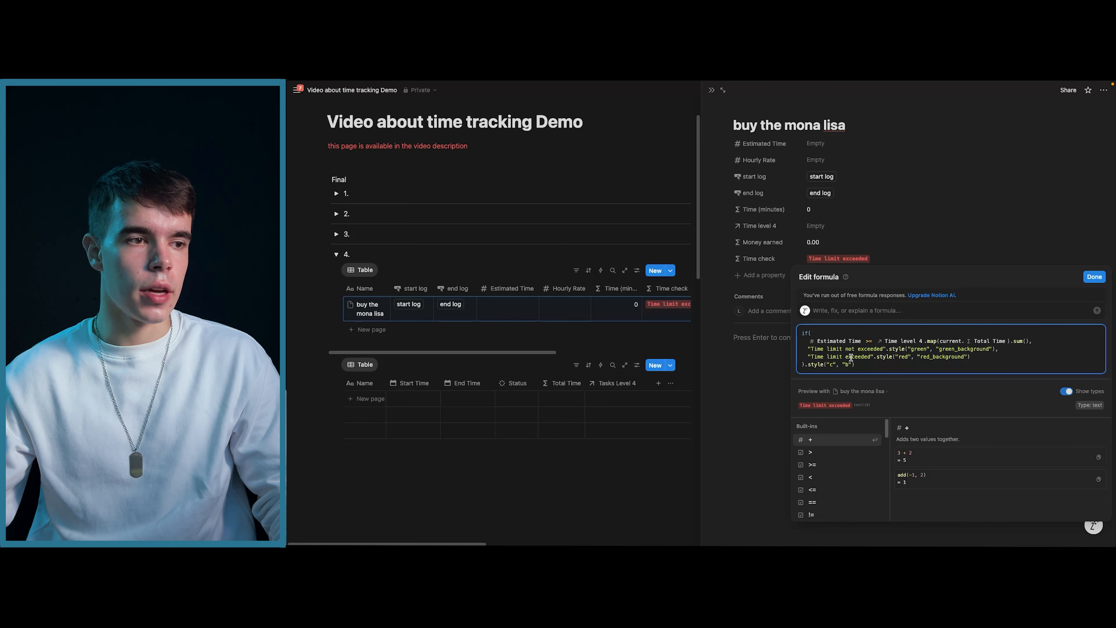
left_click(1094, 276)
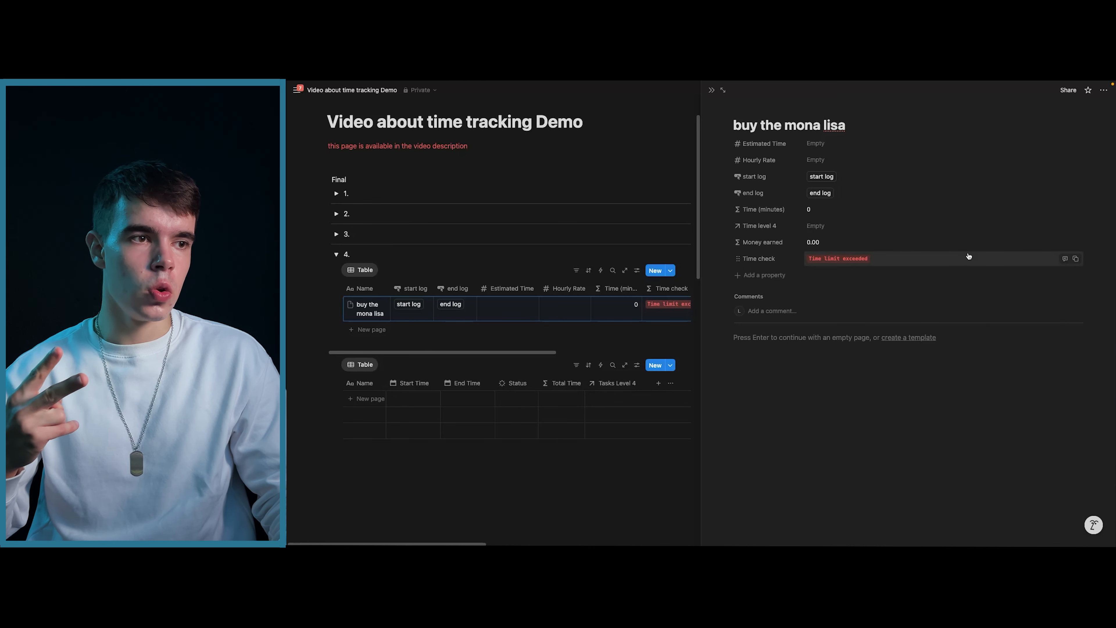
left_click(849, 259)
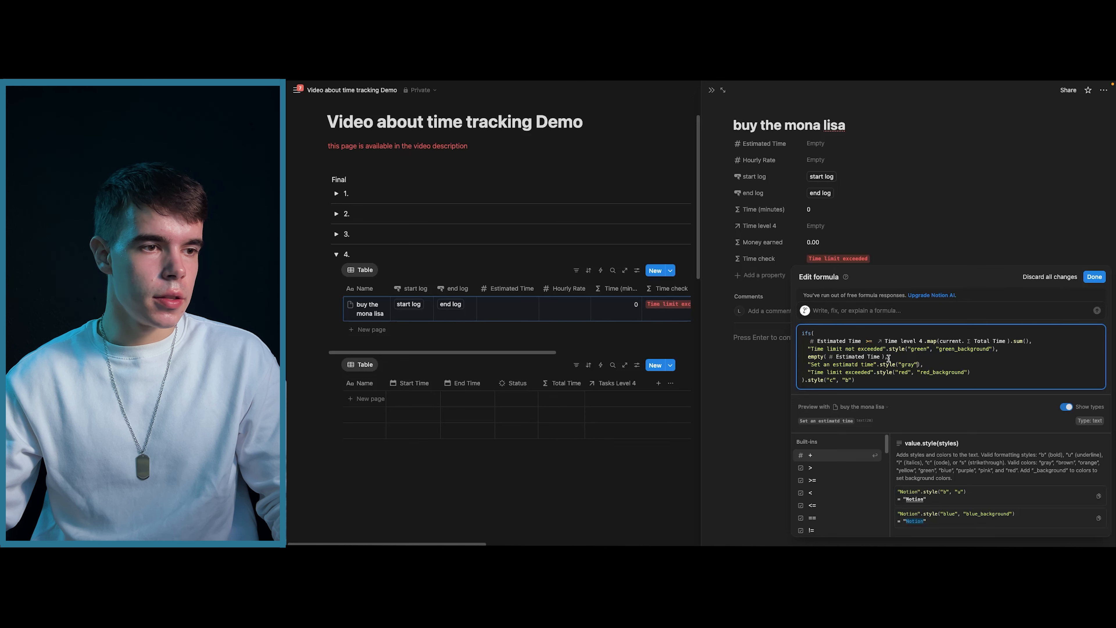
left_click_drag(859, 382, 804, 333)
left_click(864, 382)
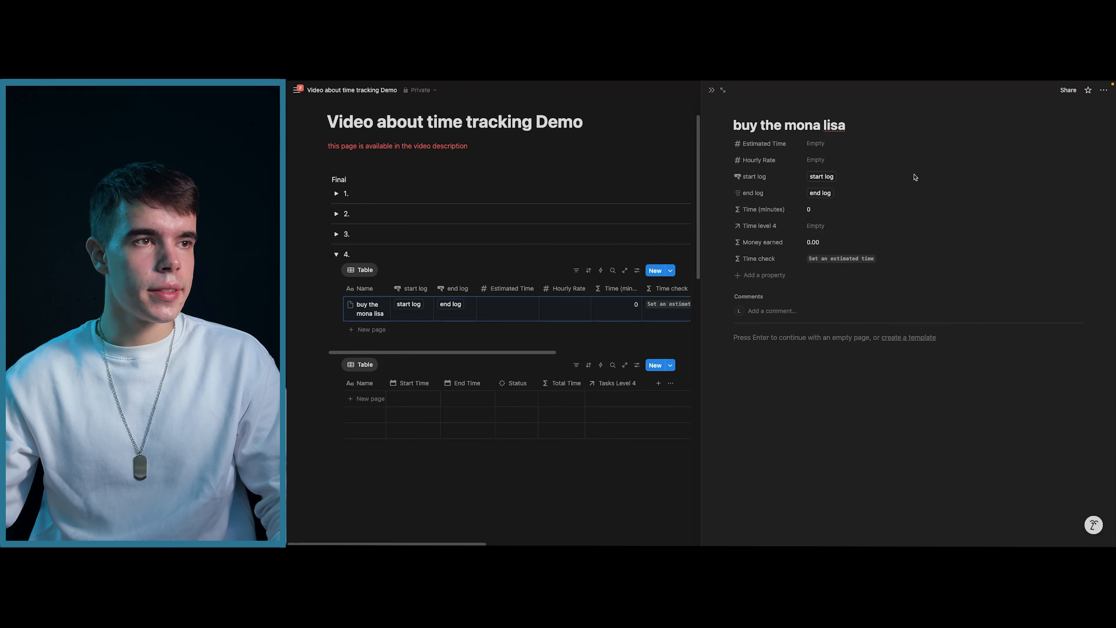
Set the task's Estimated Time to 45 and Hourly Rate to 10, and start a time log for it.
left_click(845, 144)
type("45")
key("Return")
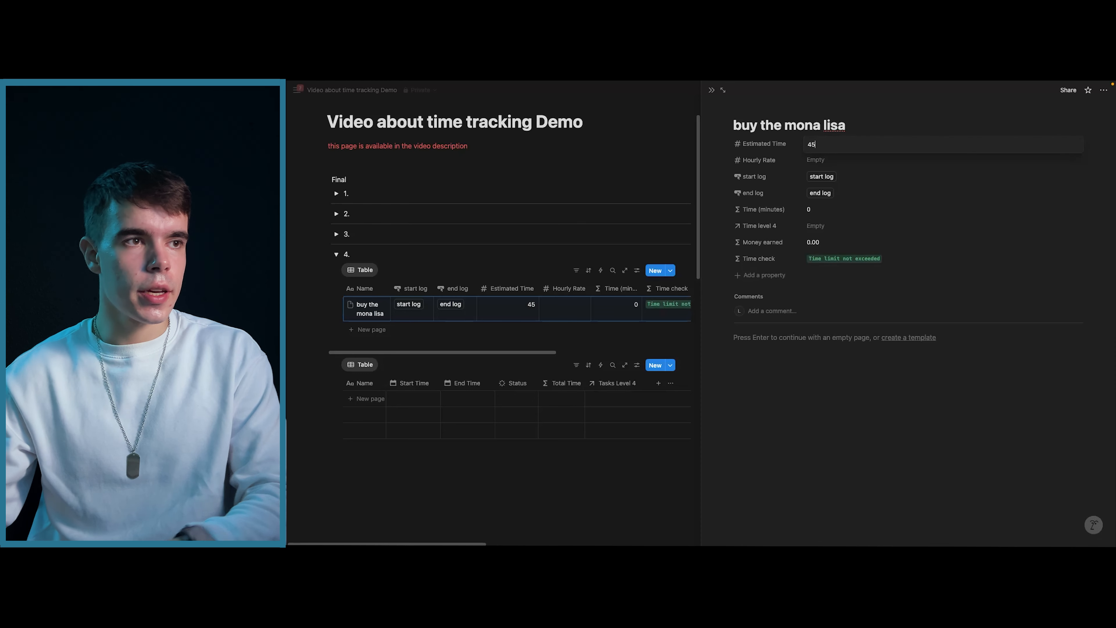
left_click(828, 161)
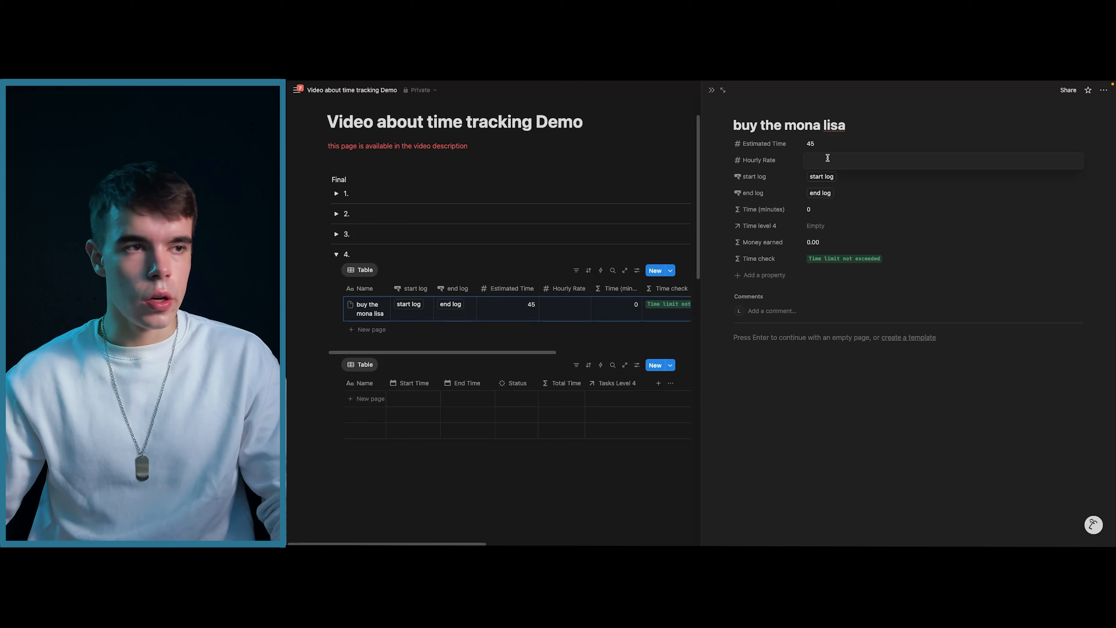
type("10")
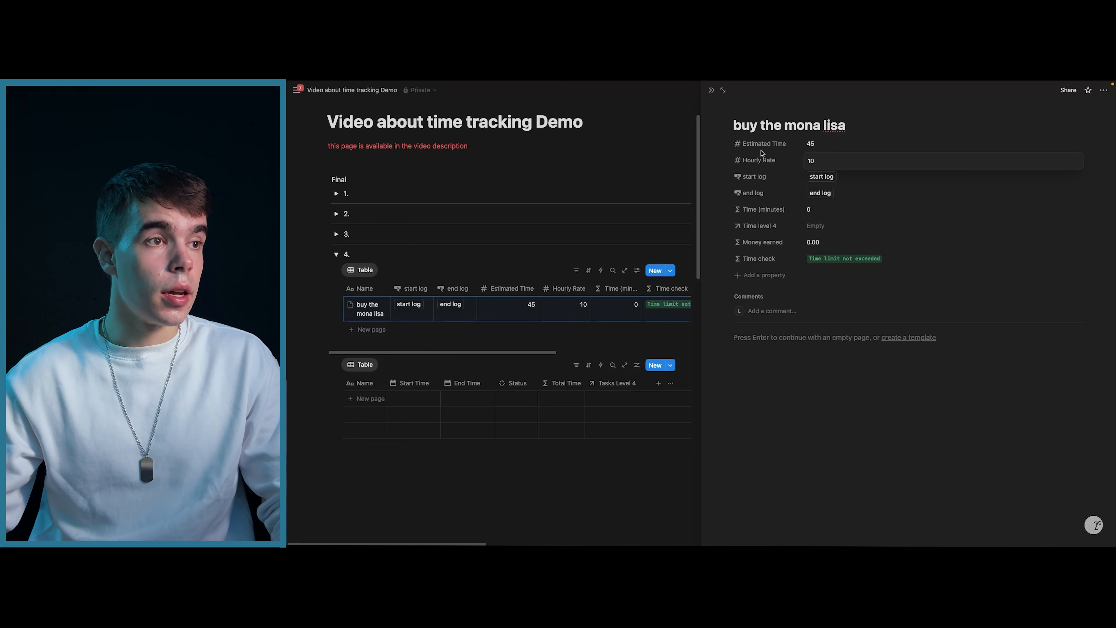
left_click(821, 176)
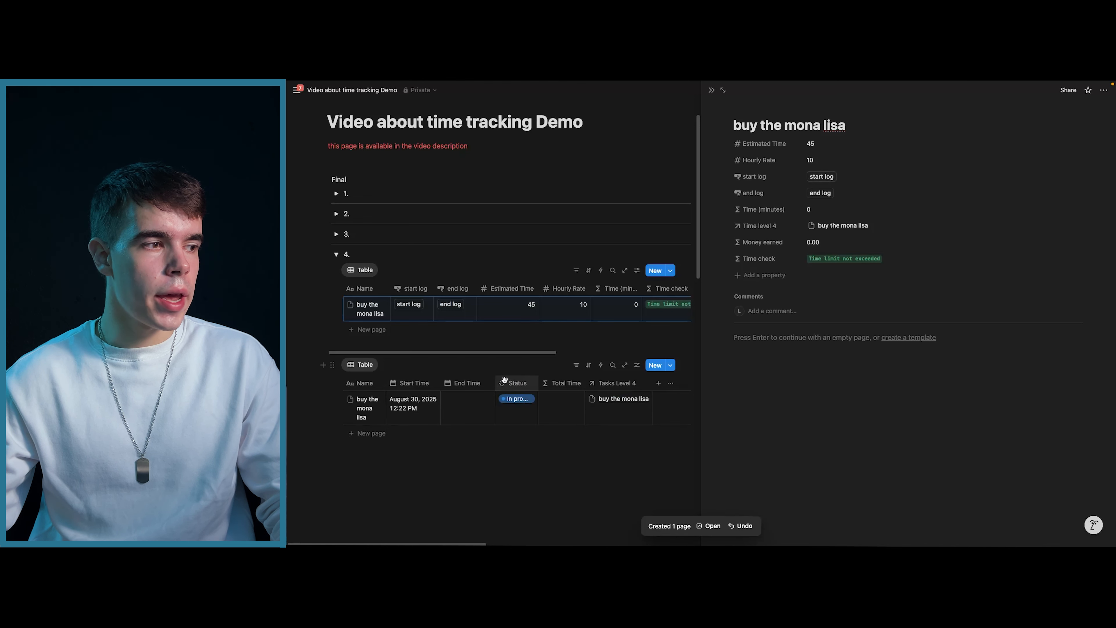
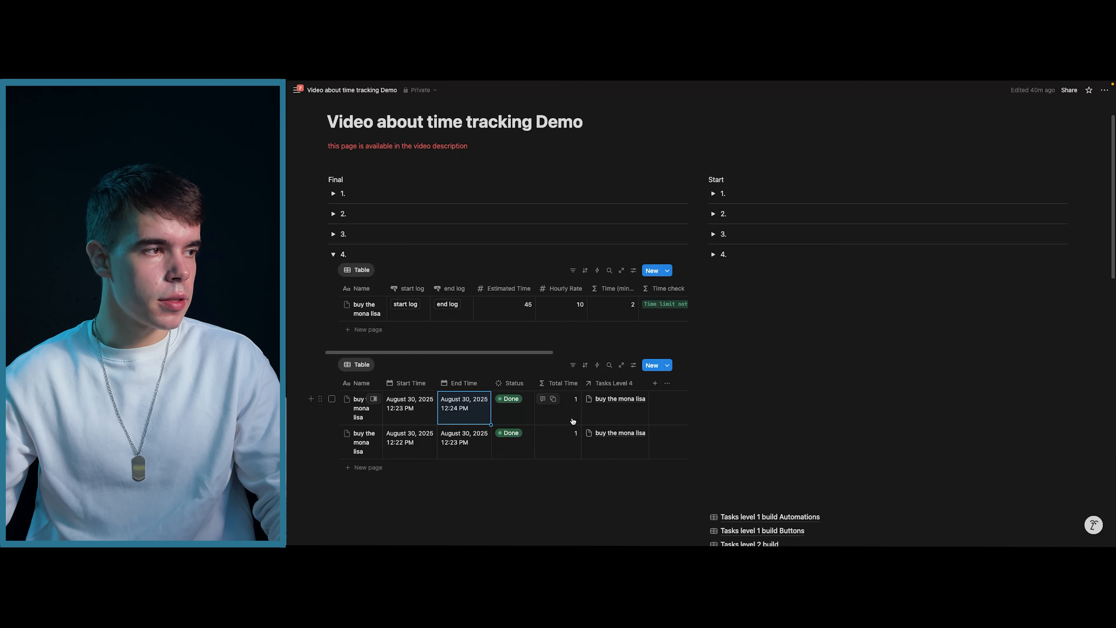
Review the task's tracked totals, set the newest log's End Time to 1:22 PM, and format the task's Hourly Rate in euros.
left_click(374, 305)
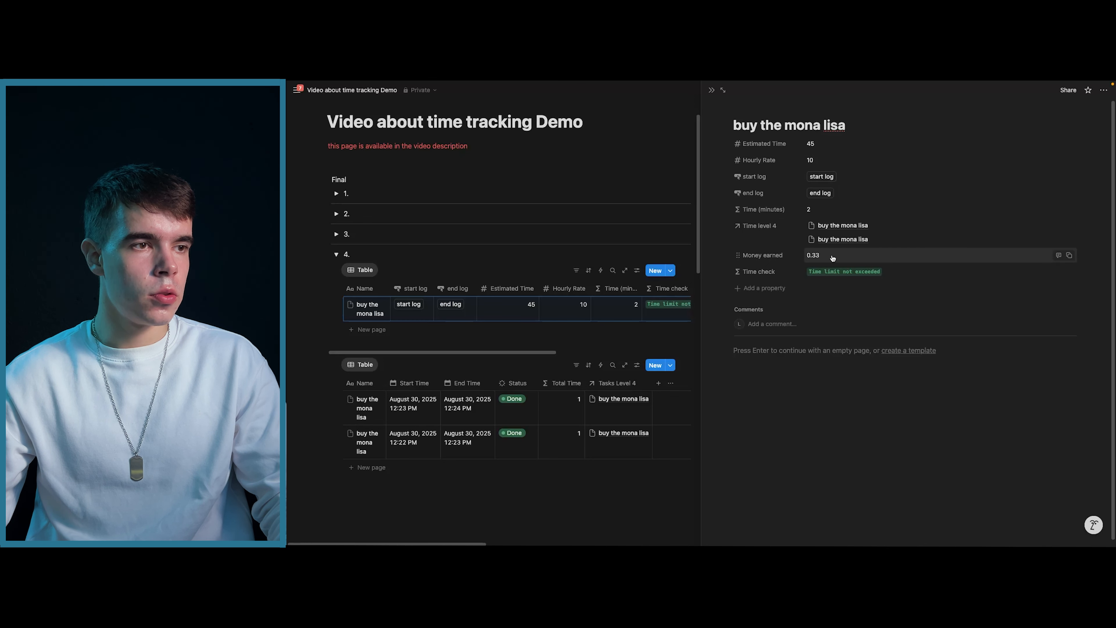
left_click(711, 89)
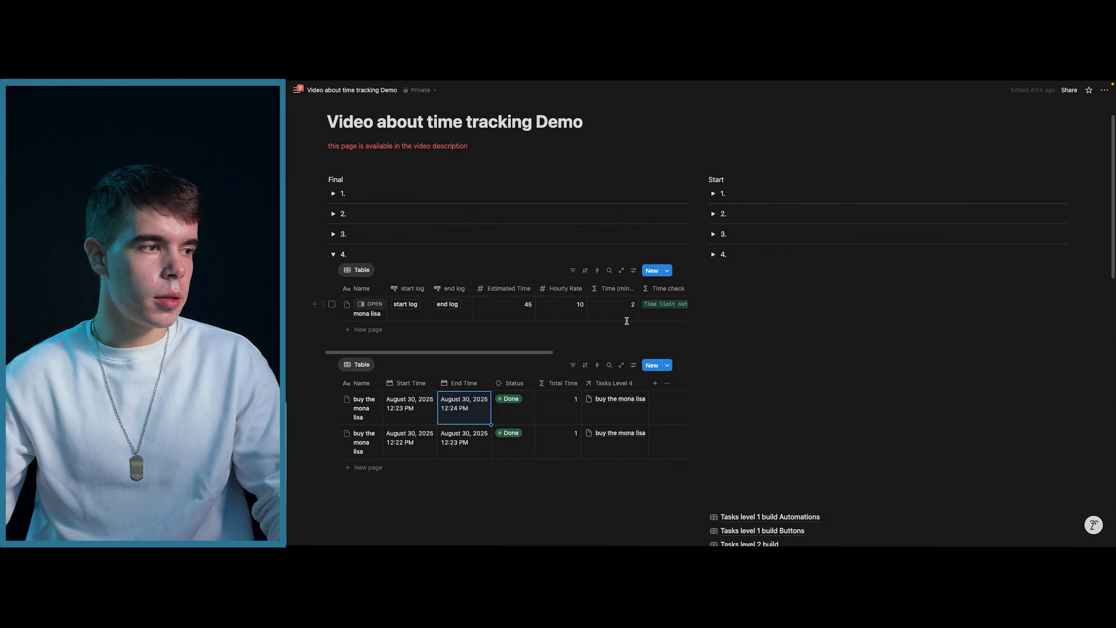
left_click(464, 403)
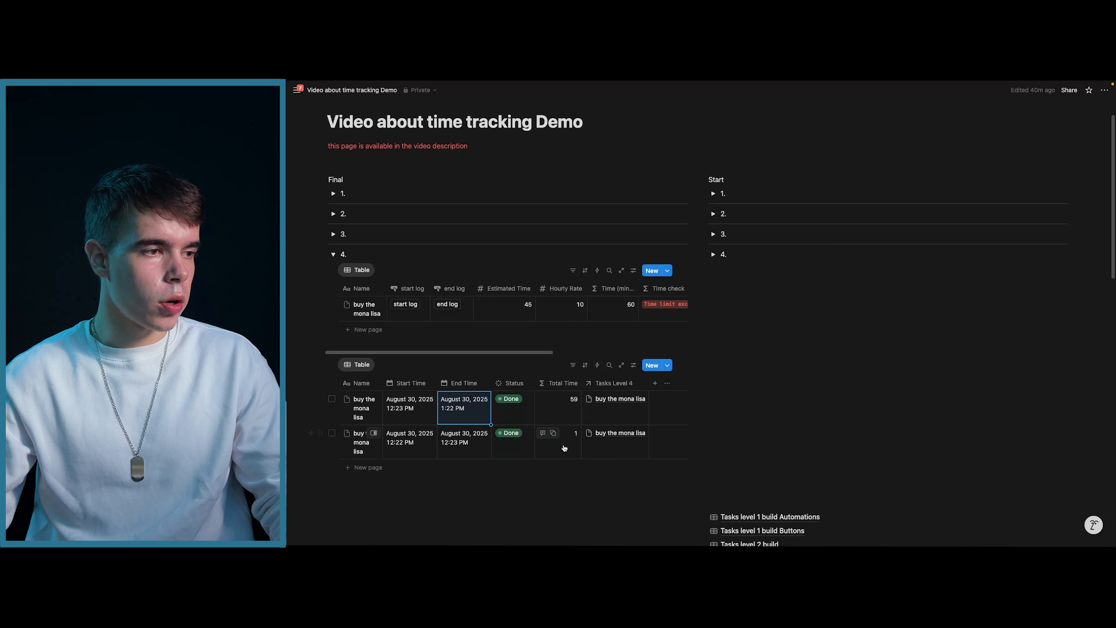
left_click(370, 308)
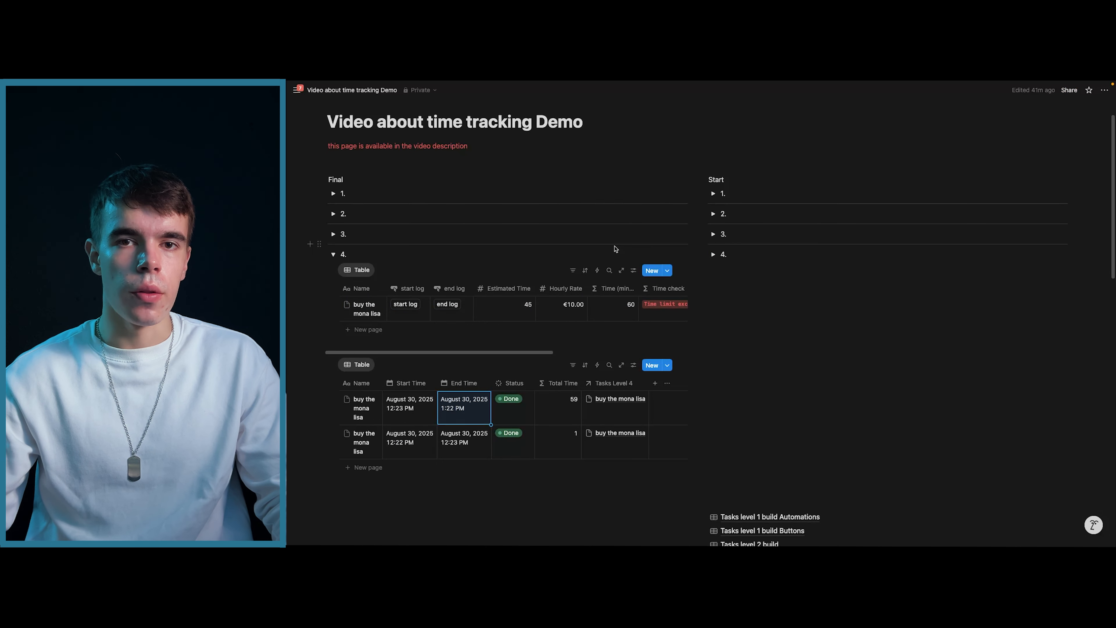
Add formula properties named time (minutes), time check and money earned to the buy the mona lisa task in the Start column's section 4.
left_click(713, 254)
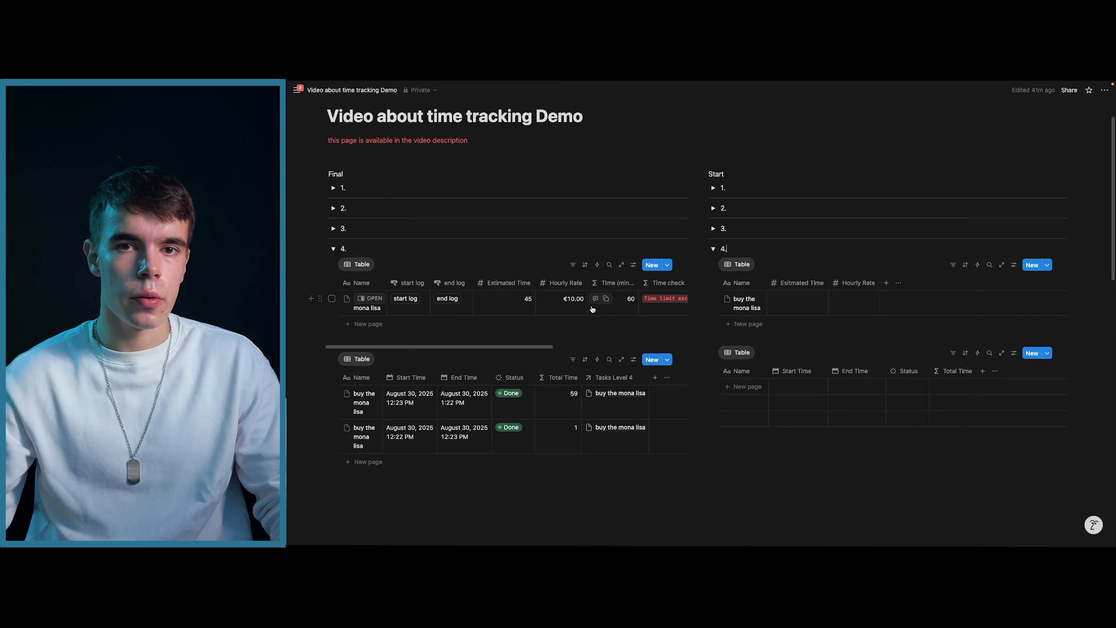
left_click(756, 300)
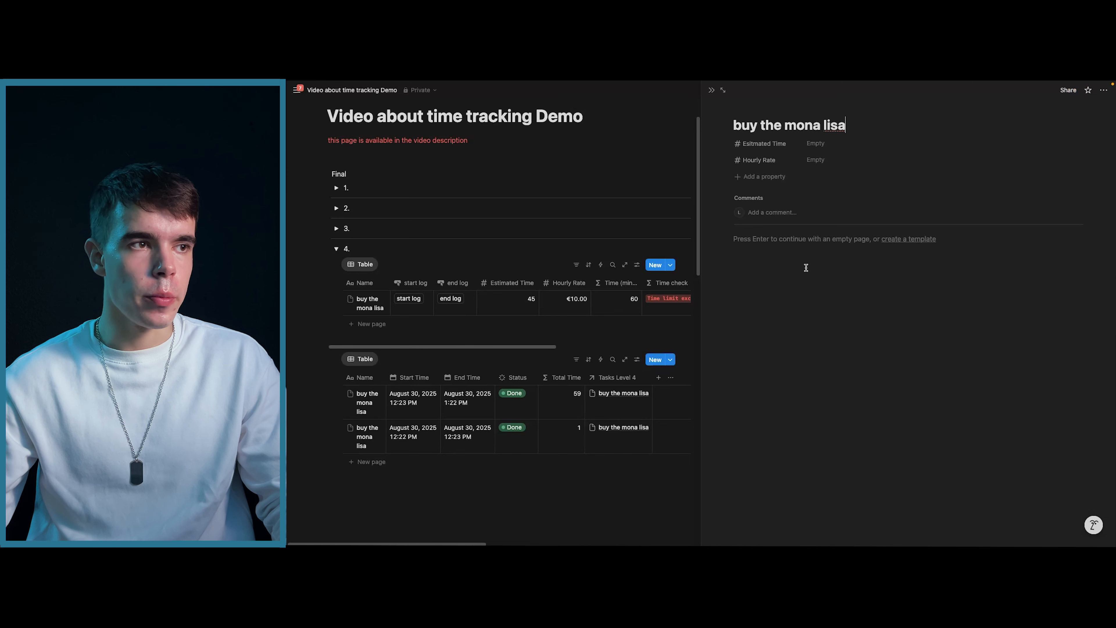
left_click(756, 177)
left_click(757, 176)
left_click(770, 195)
type("(minutes")
key("End")
type(")")
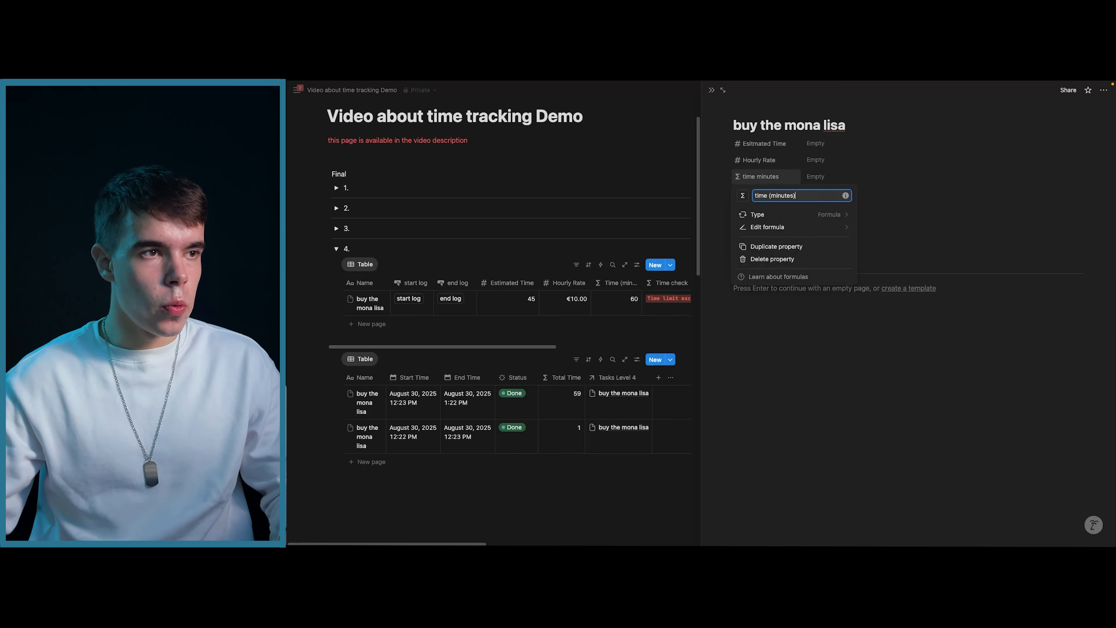
left_click(721, 190)
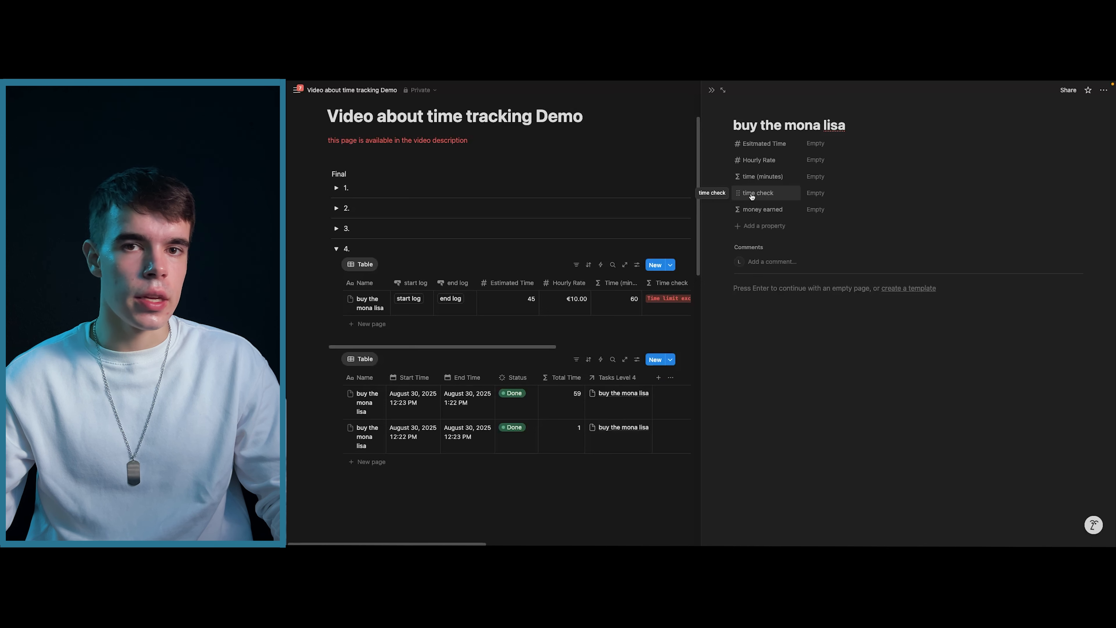
Add a two-way relation property linking the task database to Time Level 4 build.
left_click(755, 229)
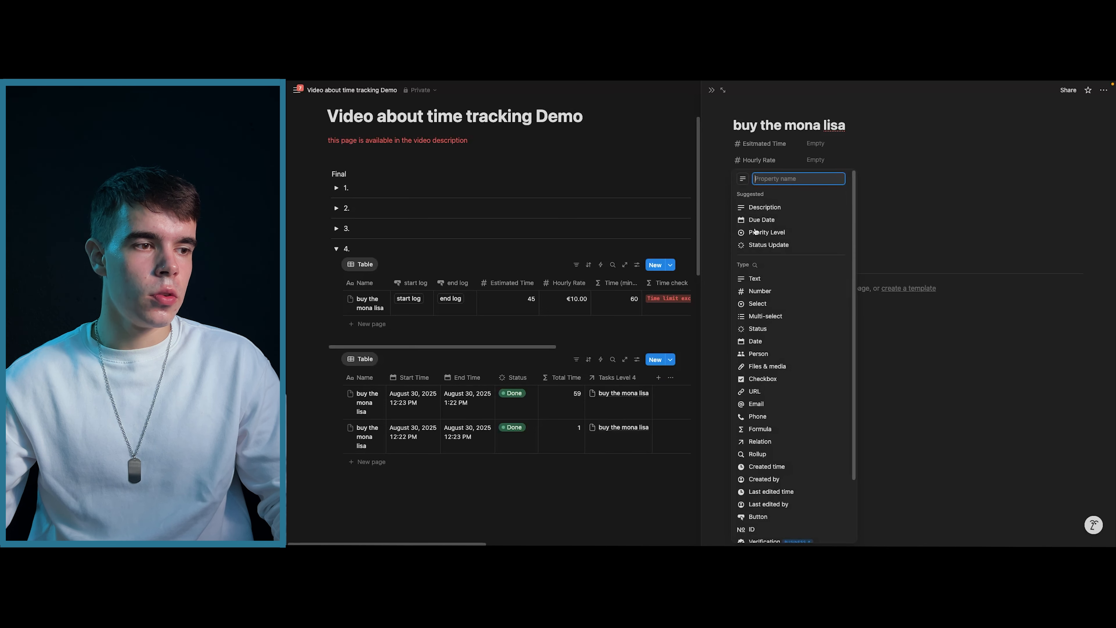
left_click(761, 440)
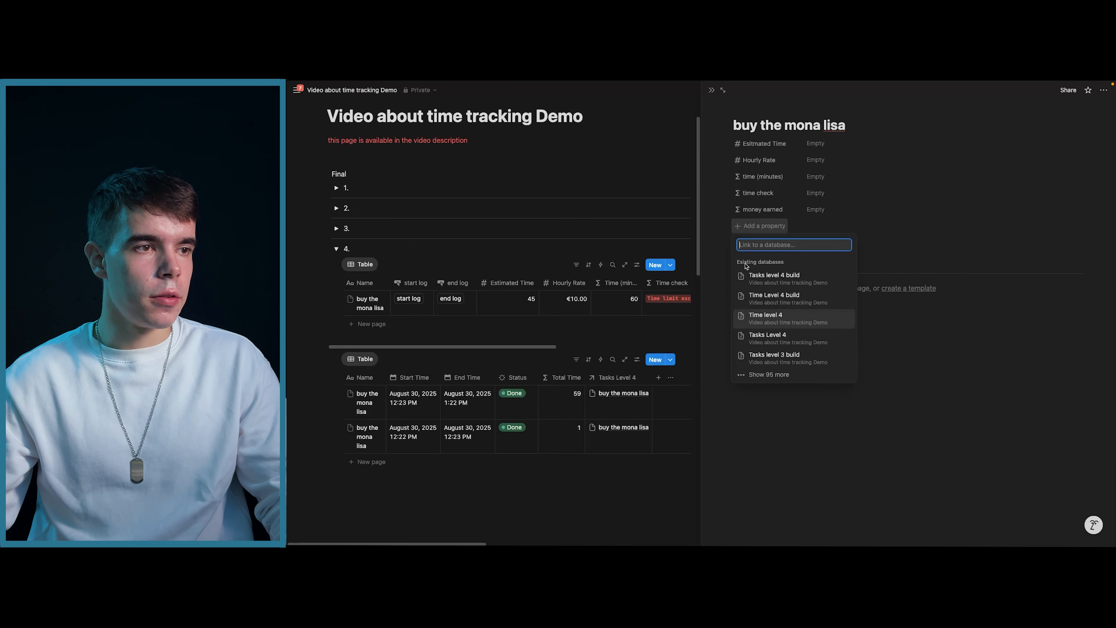
left_click(773, 299)
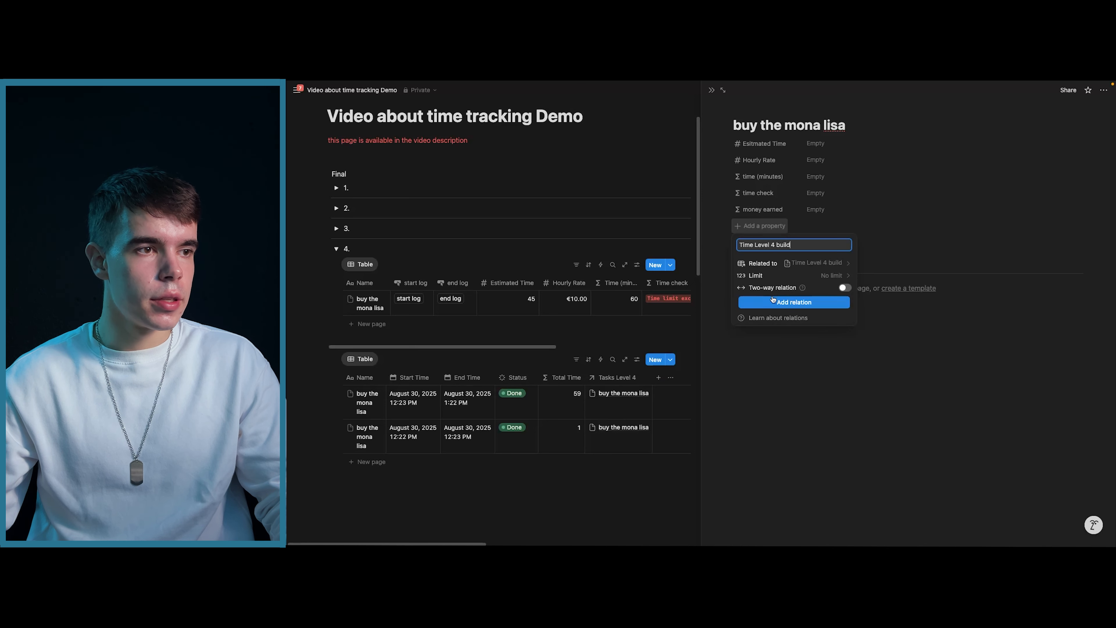
left_click(844, 289)
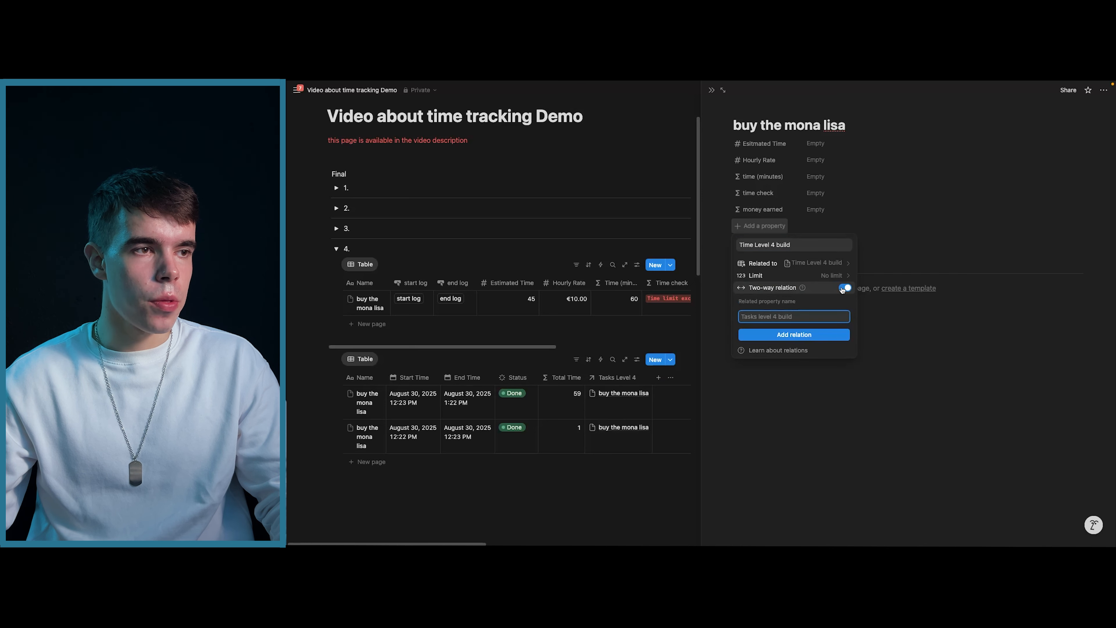
left_click(799, 334)
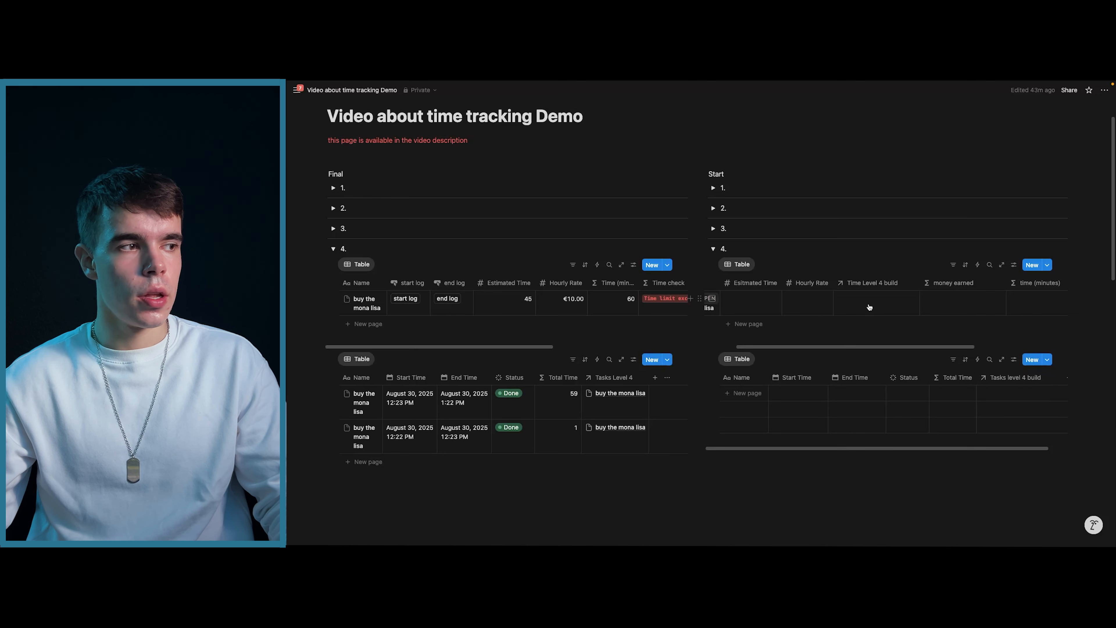
Add Start log and End log button properties to the Start column's task and place them below Hourly Rate.
left_click(711, 299)
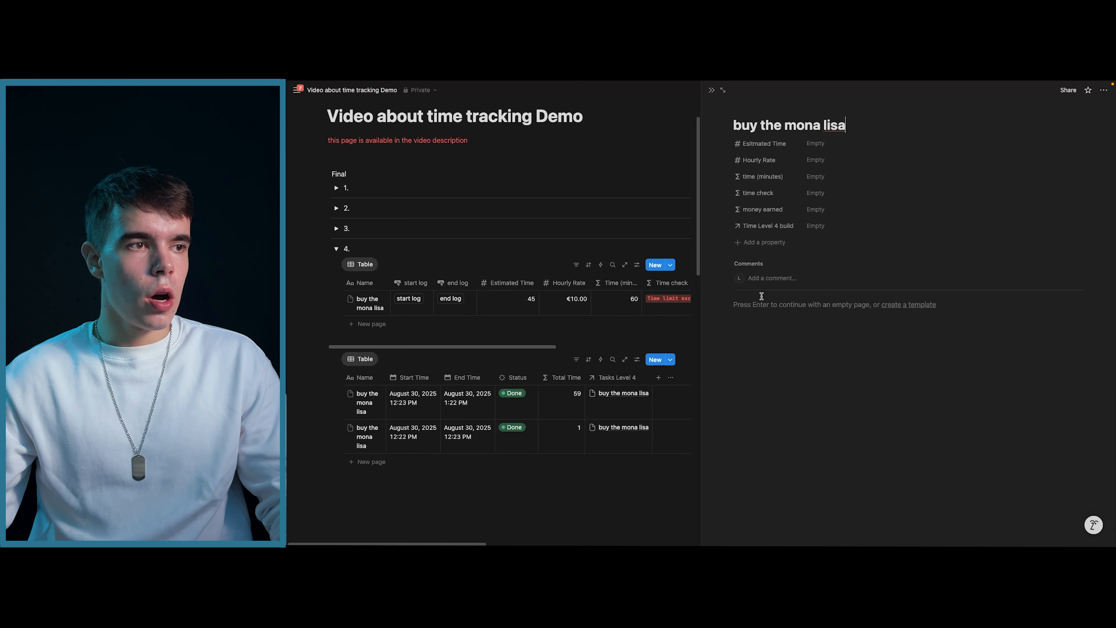
left_click(770, 244)
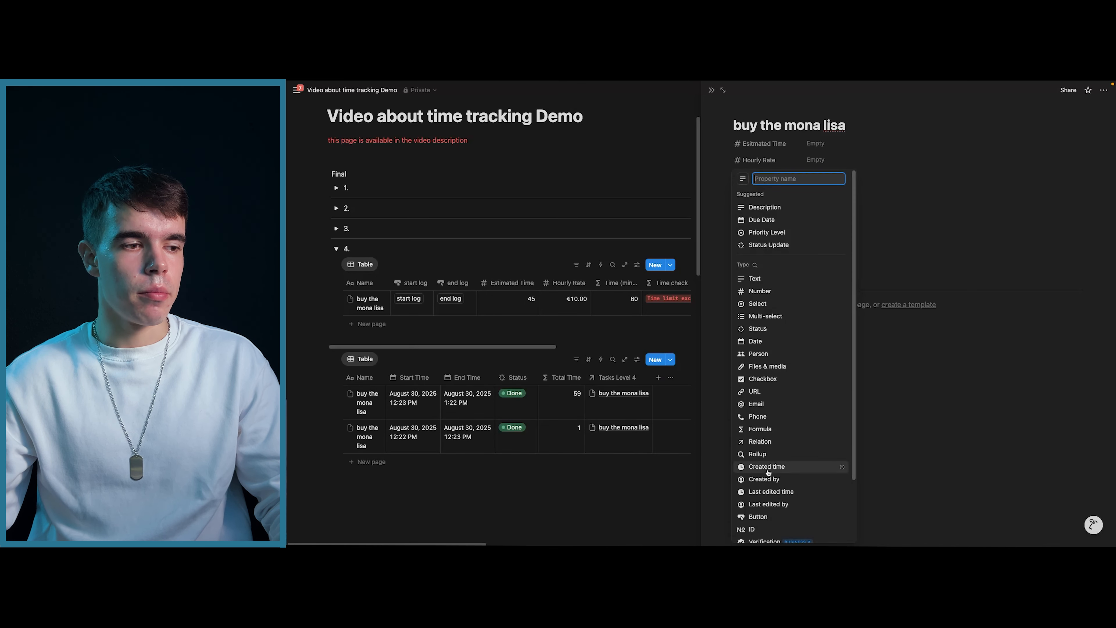
key("Escape")
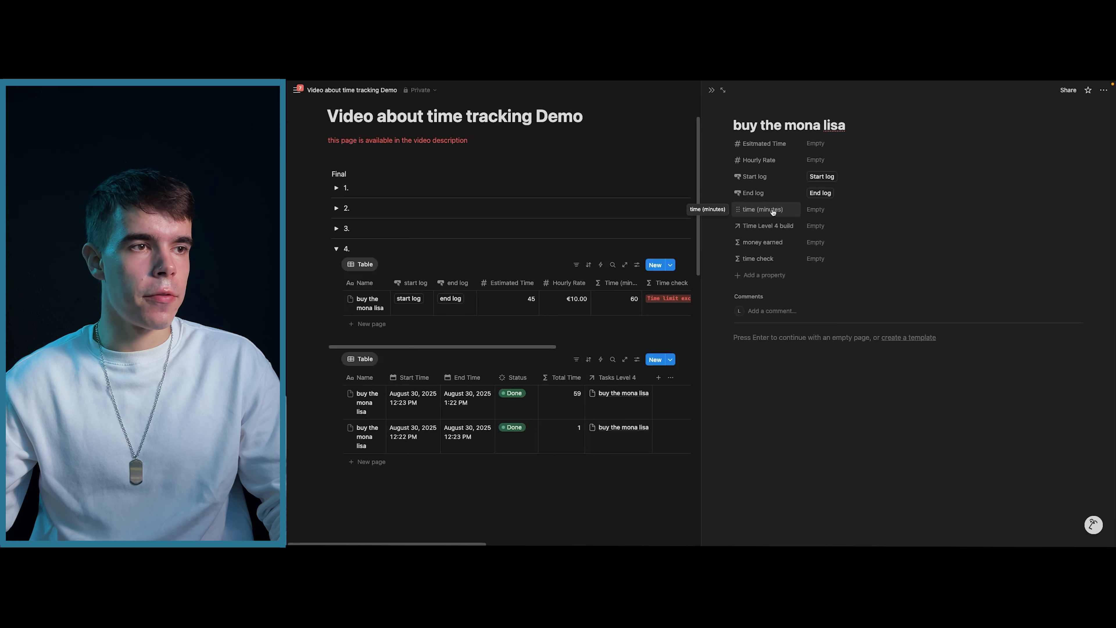
Set the time (minutes) formula to Time Level 4 build.map(current.Total Time).sum() and save it.
left_click(835, 210)
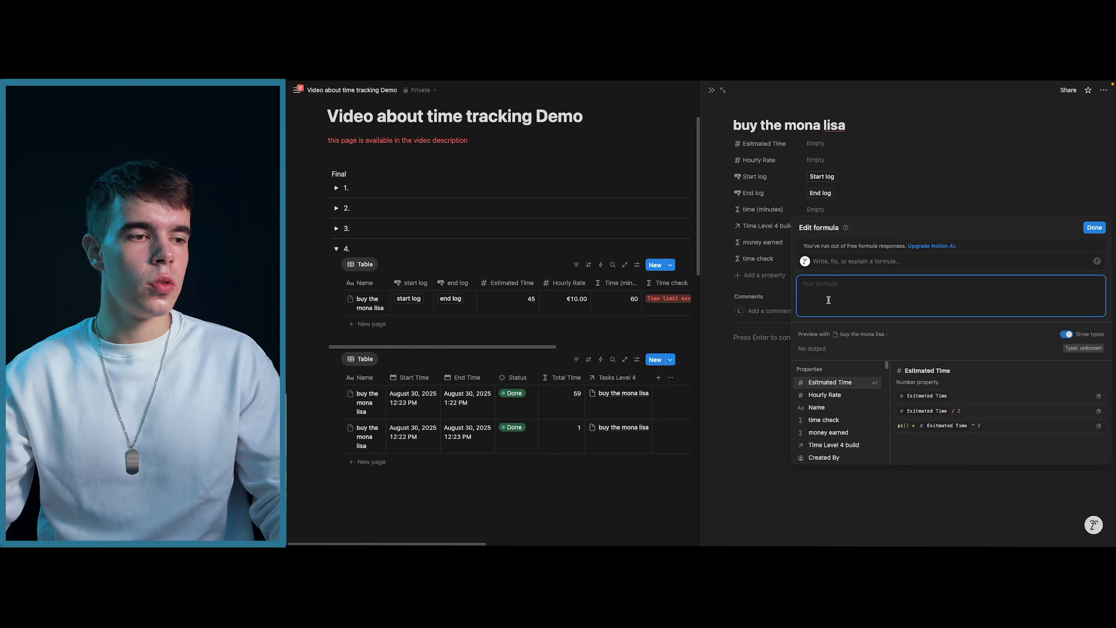
left_click(828, 445)
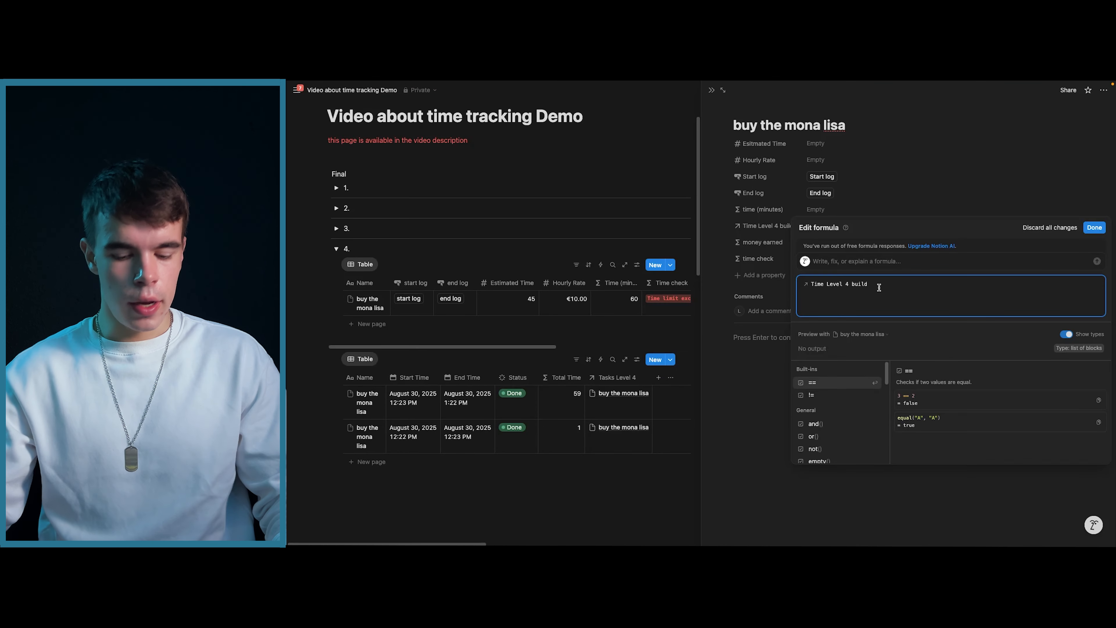
type(".map")
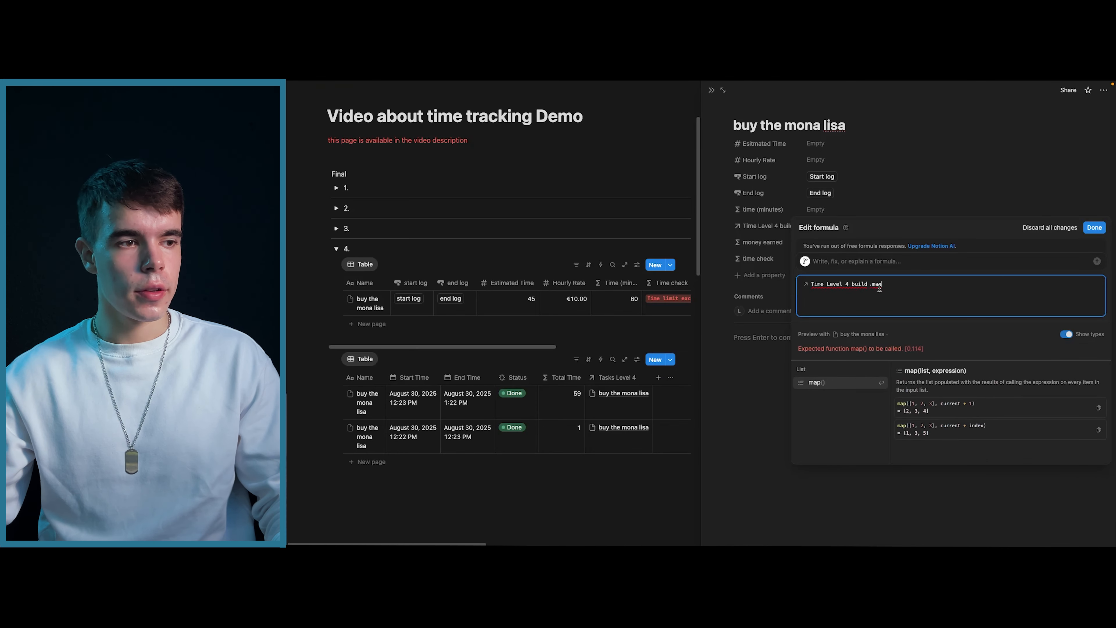
type("(c")
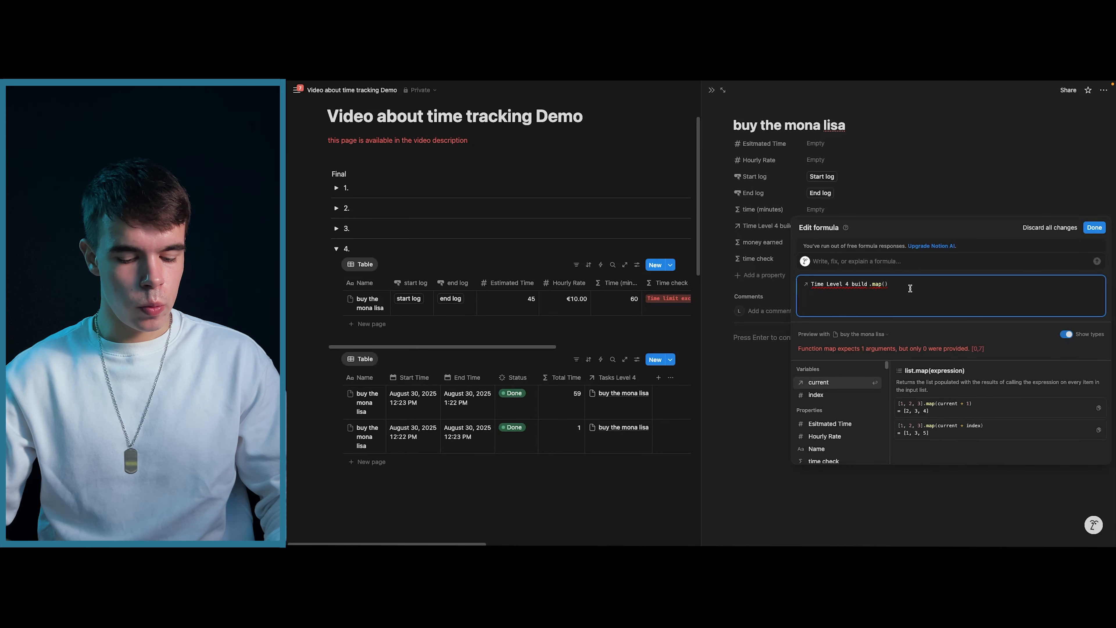
type("urrent.")
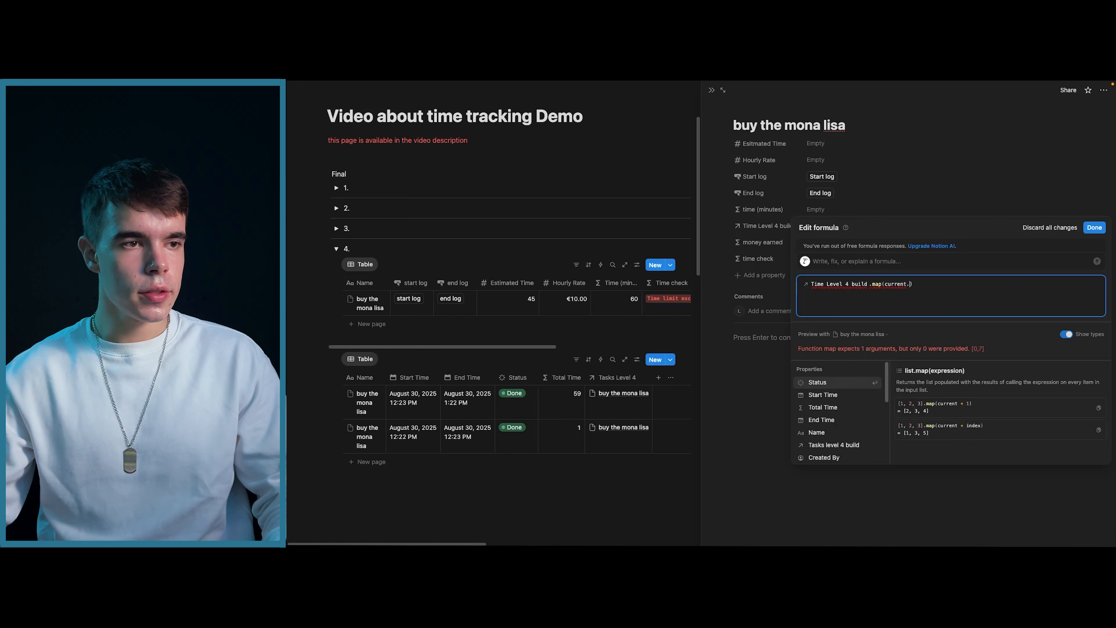
left_click(826, 408)
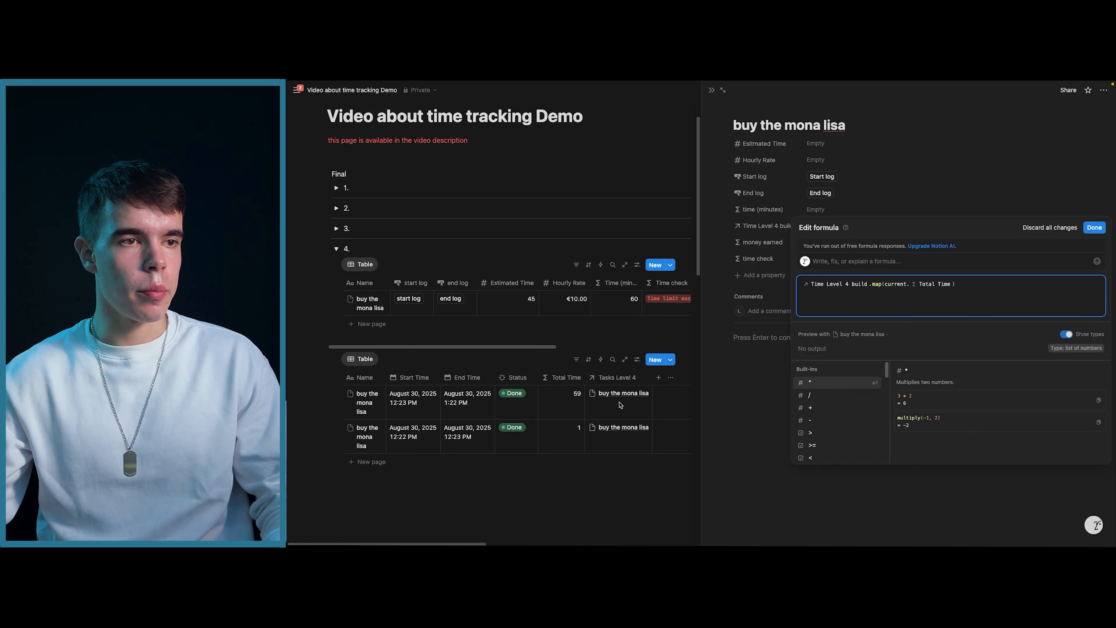
left_click(965, 286)
type(".sum(")
left_click(826, 383)
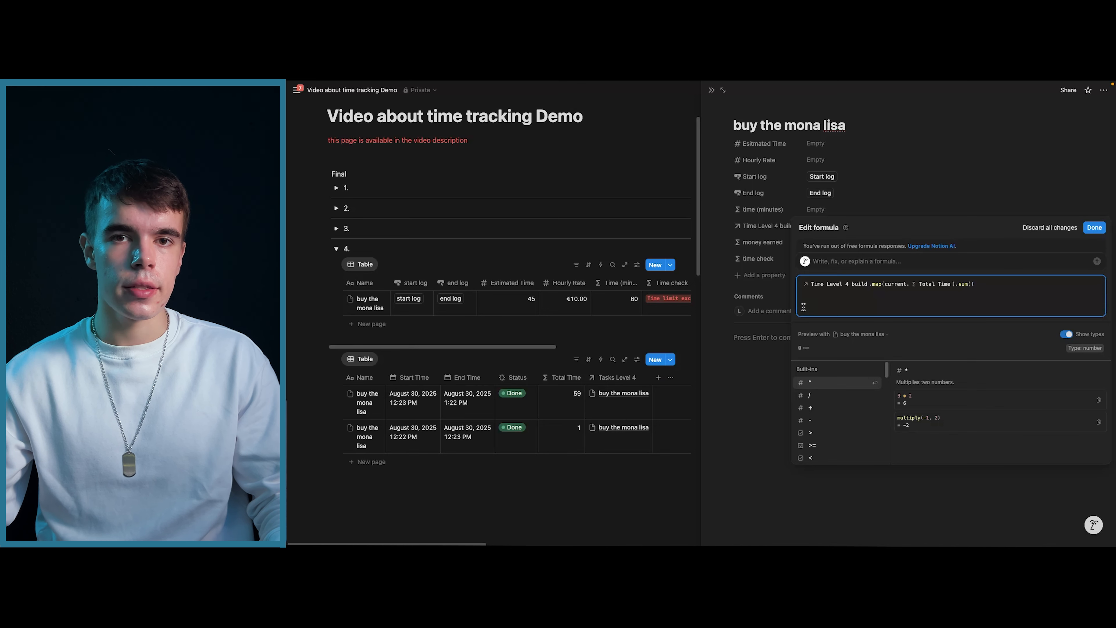
left_click(1090, 229)
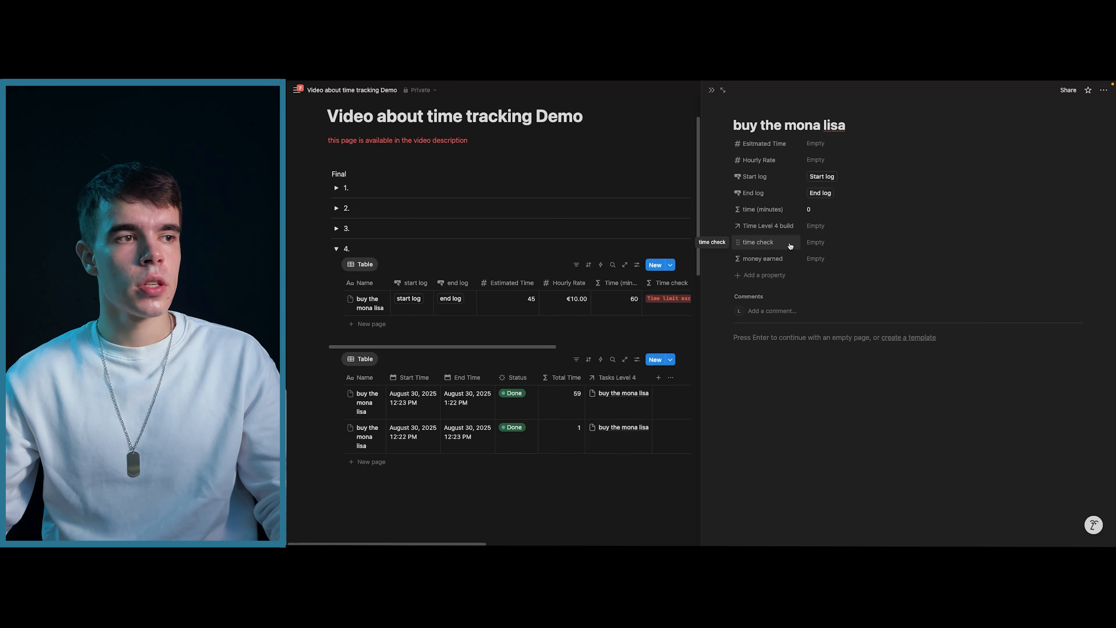
Start the time check formula with the condition if(Esitmated Time >= Time Level 4 build.map(current.Total Time).sum(),.
left_click(820, 243)
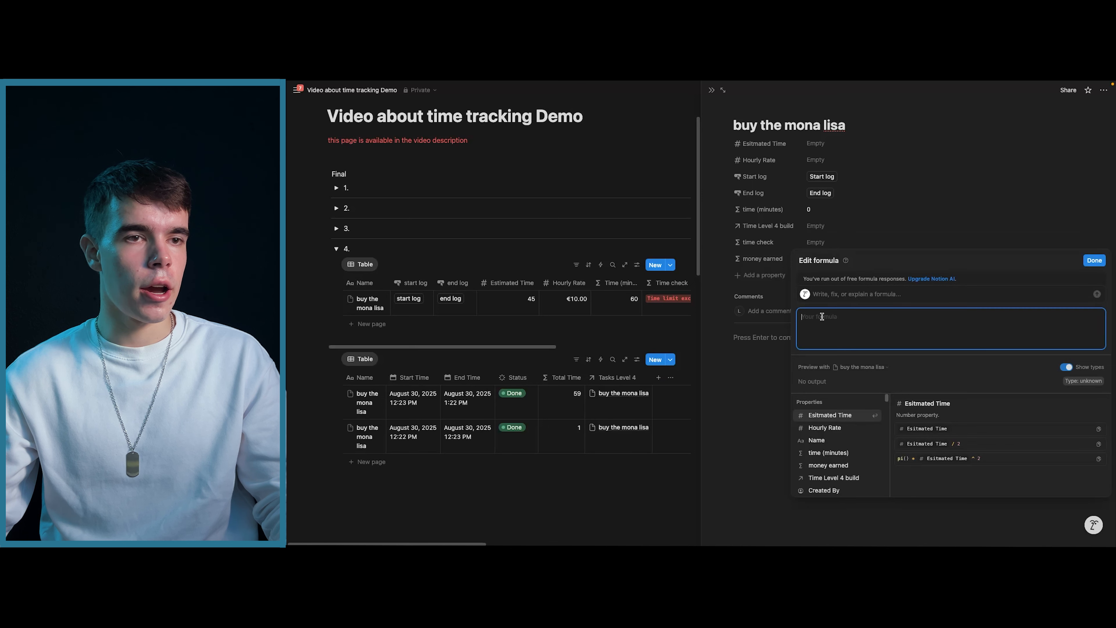
type("if(")
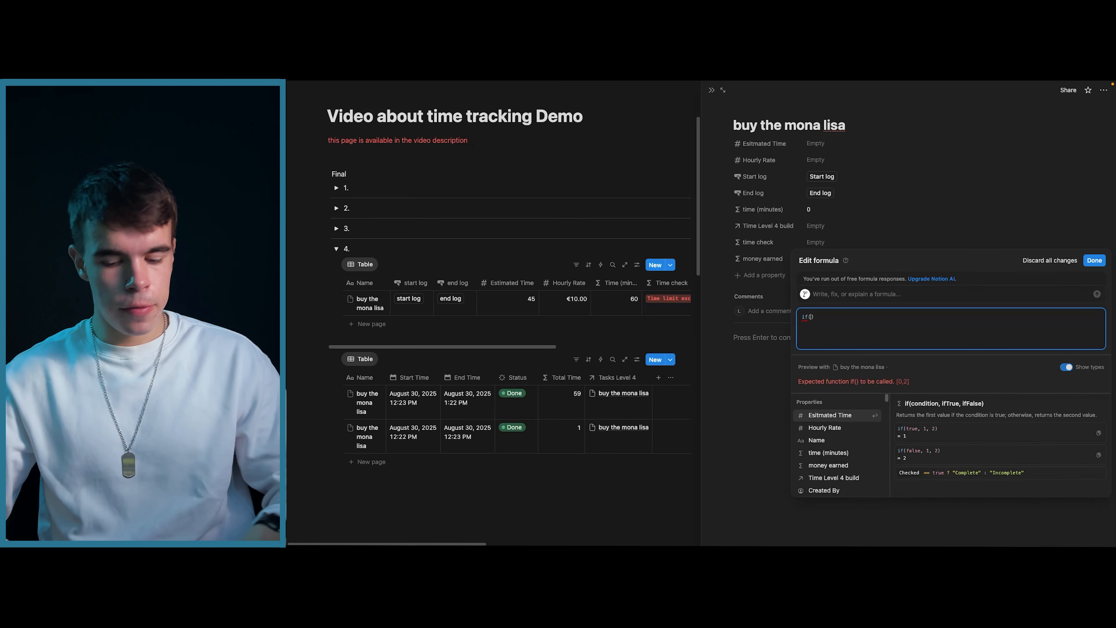
key("shift+Return")
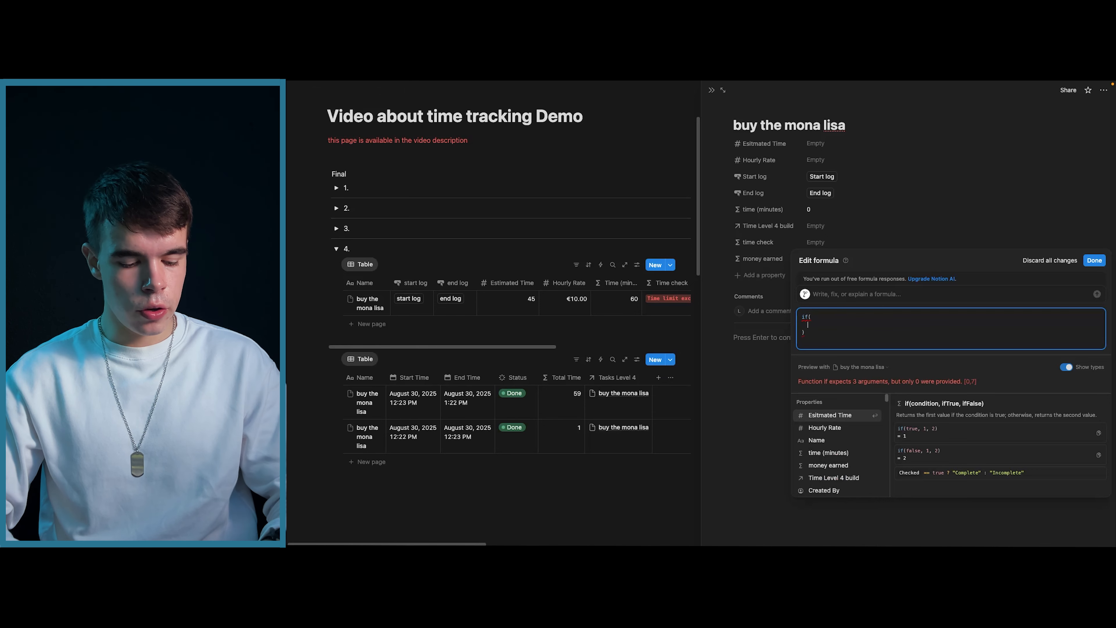
type("est")
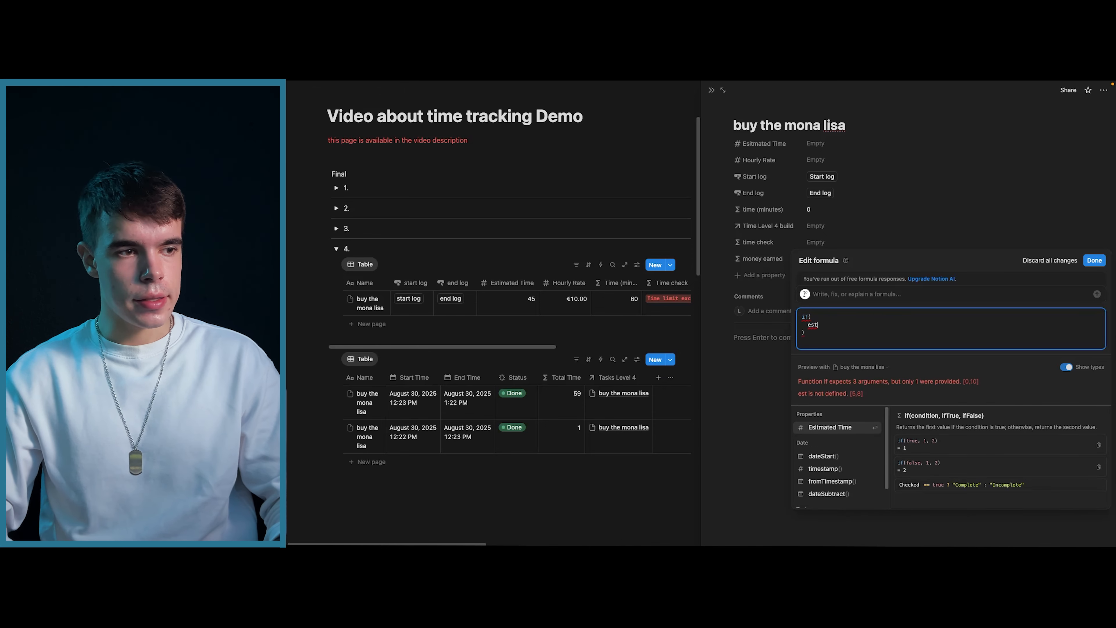
key("Return")
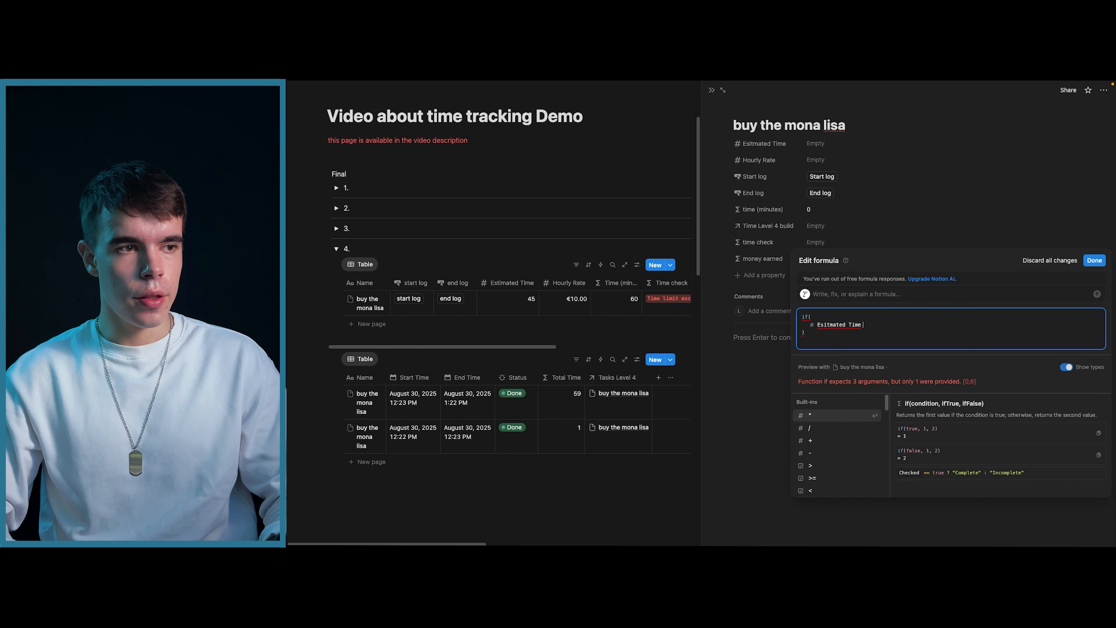
type(">=")
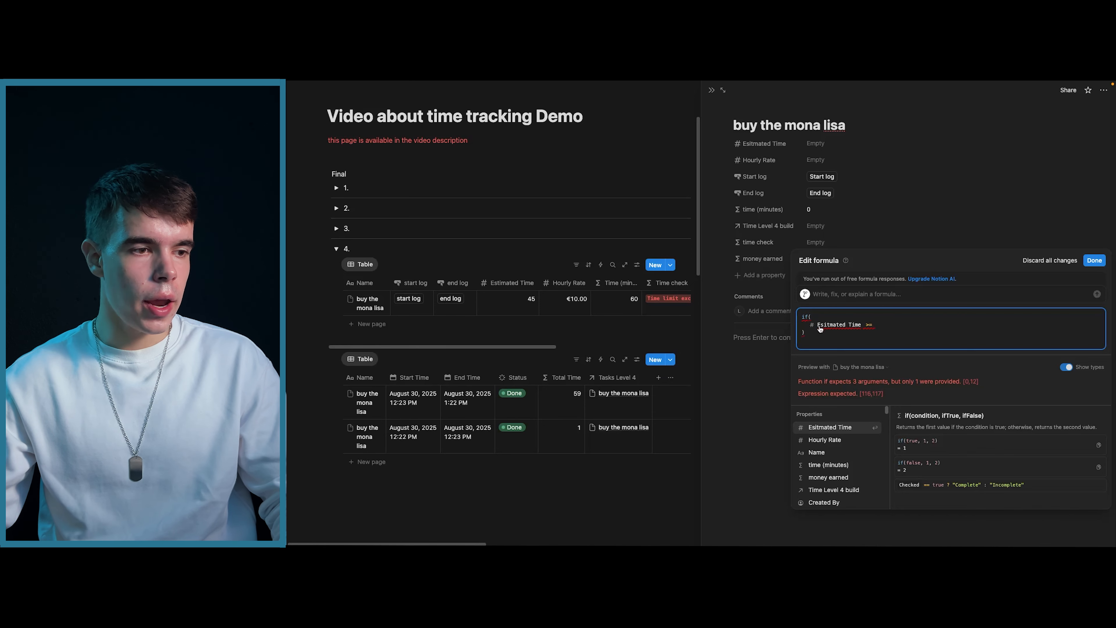
left_click(834, 489)
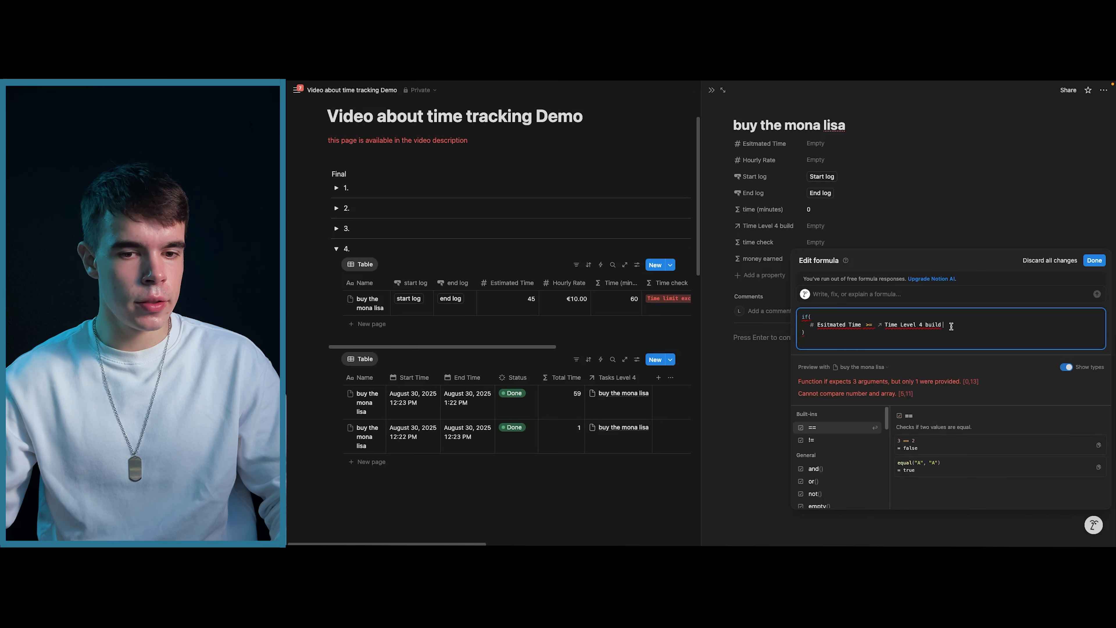
type(".map(current.")
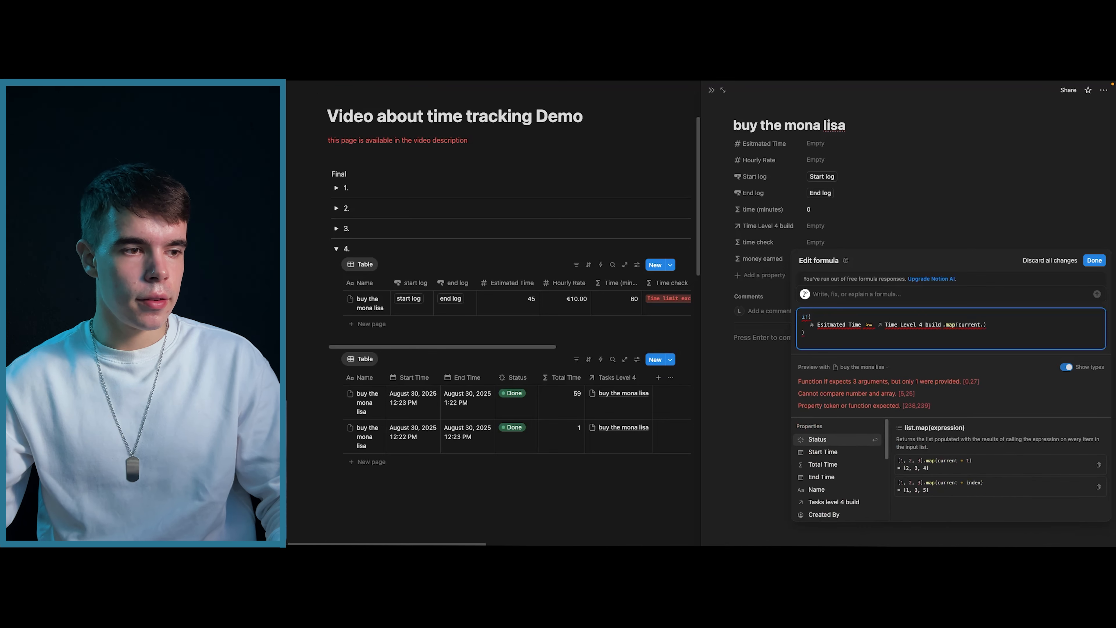
left_click(839, 465)
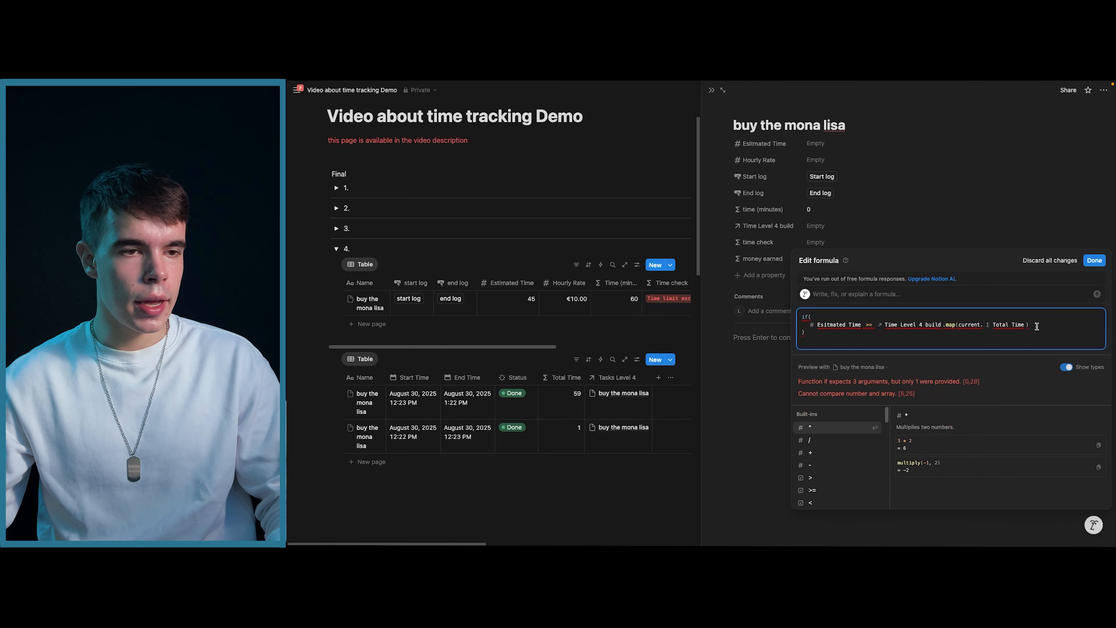
type(".sum()")
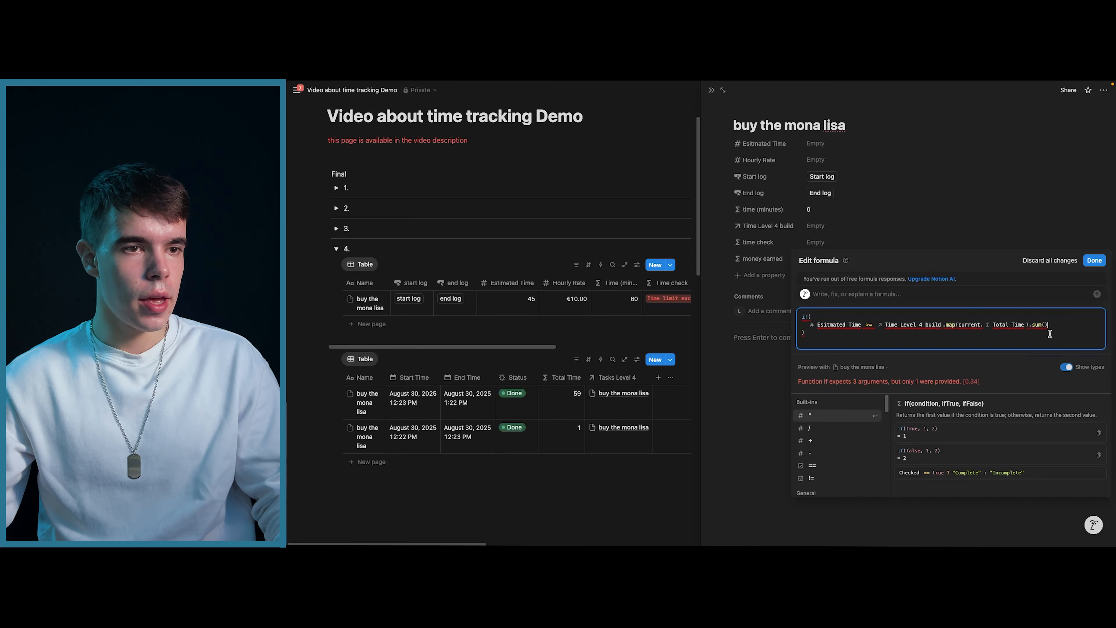
type(",")
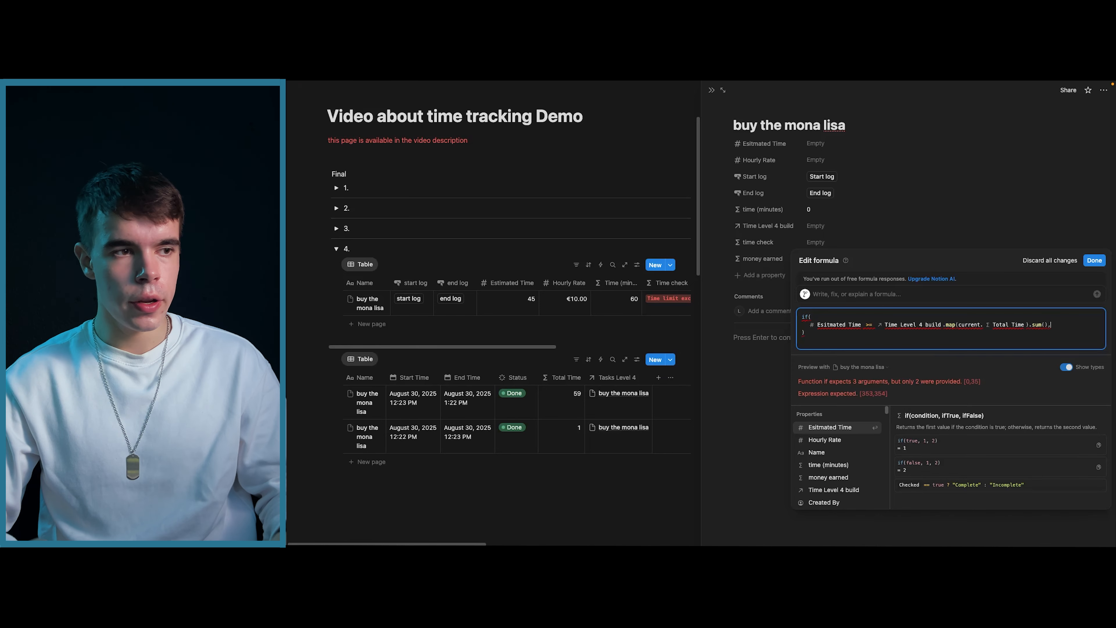
Return "Time limit not exceeded" in green or "Time limit exceeded" in red, with matching backgrounds, style everything "b", "c", and save the time check formula.
type("\"Time limit not exceeded\".style(\"green\", \"green_background\"),")
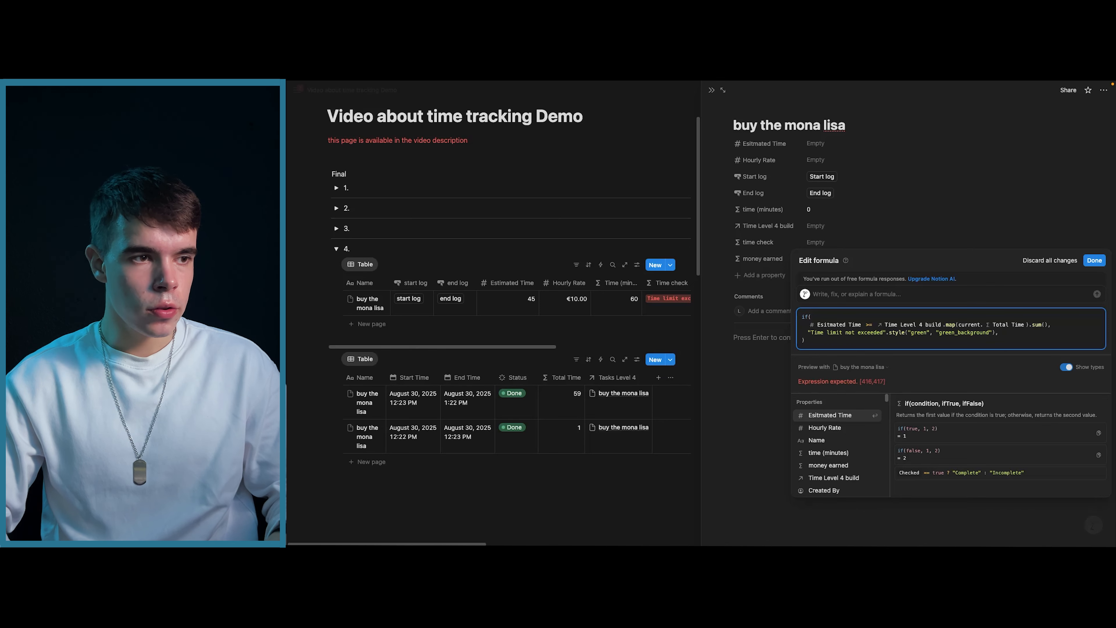
key("shift+Return")
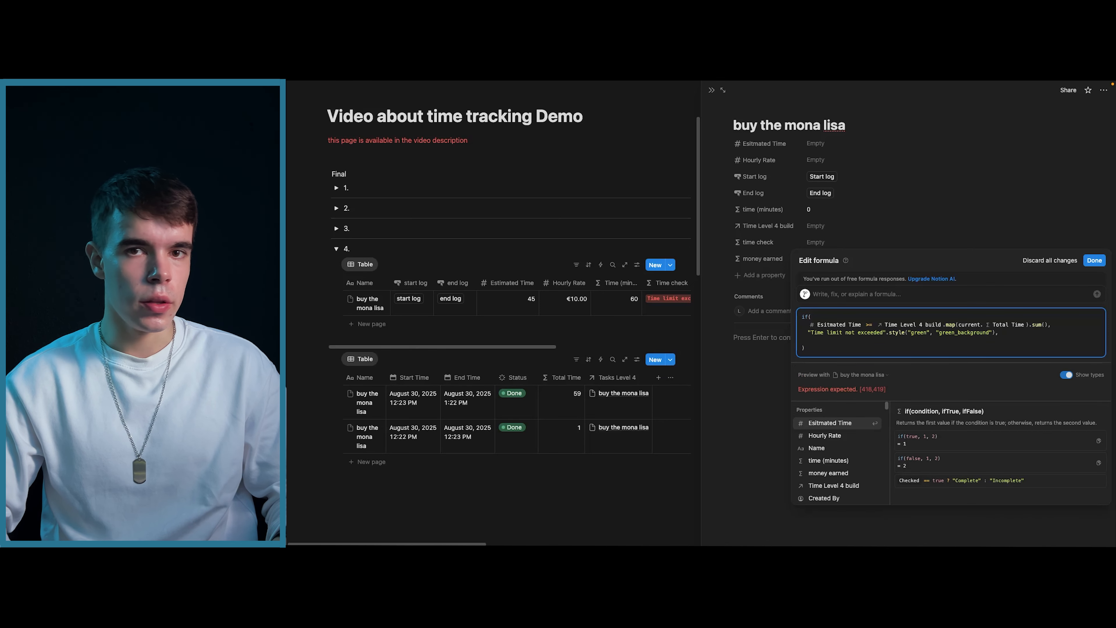
type("\"Time limit exceeded\".style(\"red\", \"red_background\")")
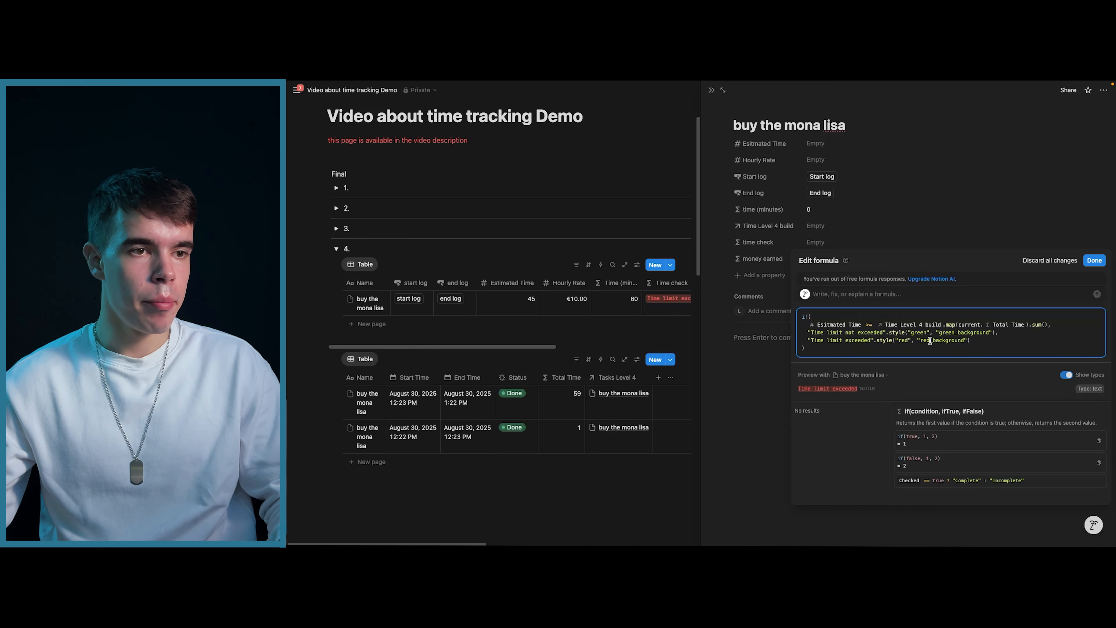
left_click(840, 348)
type(".styl")
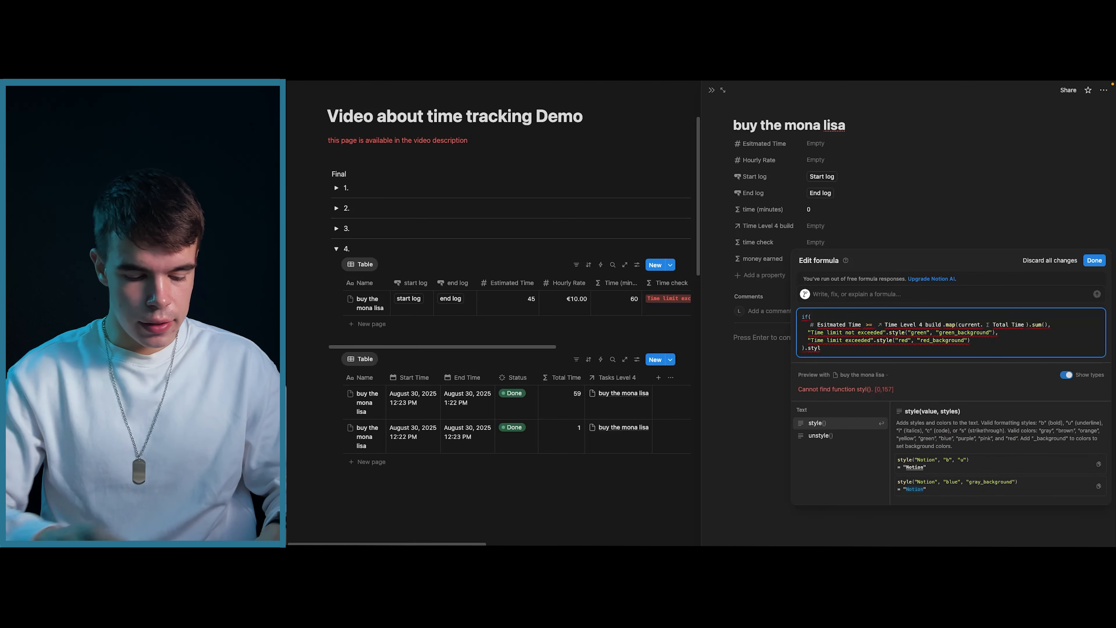
type("e(\"b\", \"c\"")
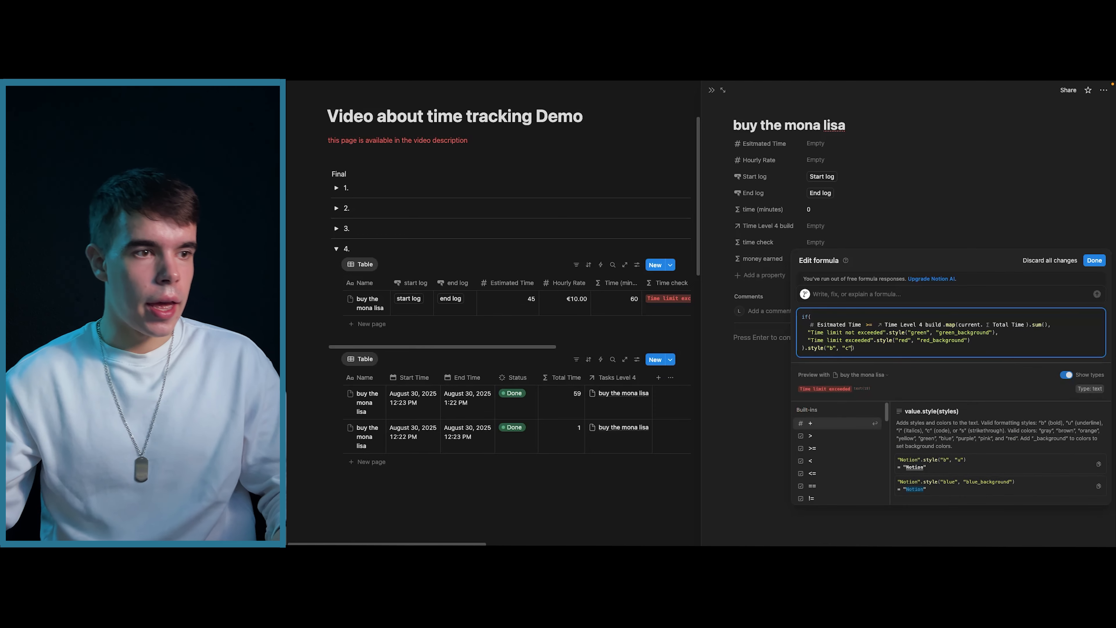
left_click(1094, 262)
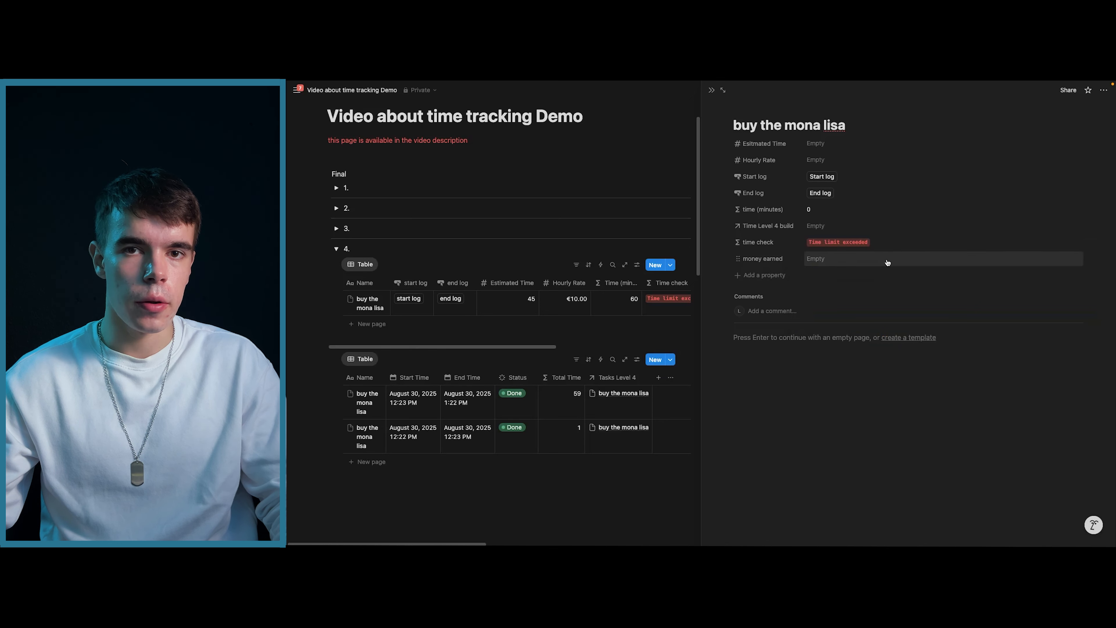
Begin the money earned formula with Time Level 4 build.map(current.Total Time).sum().
left_click(843, 262)
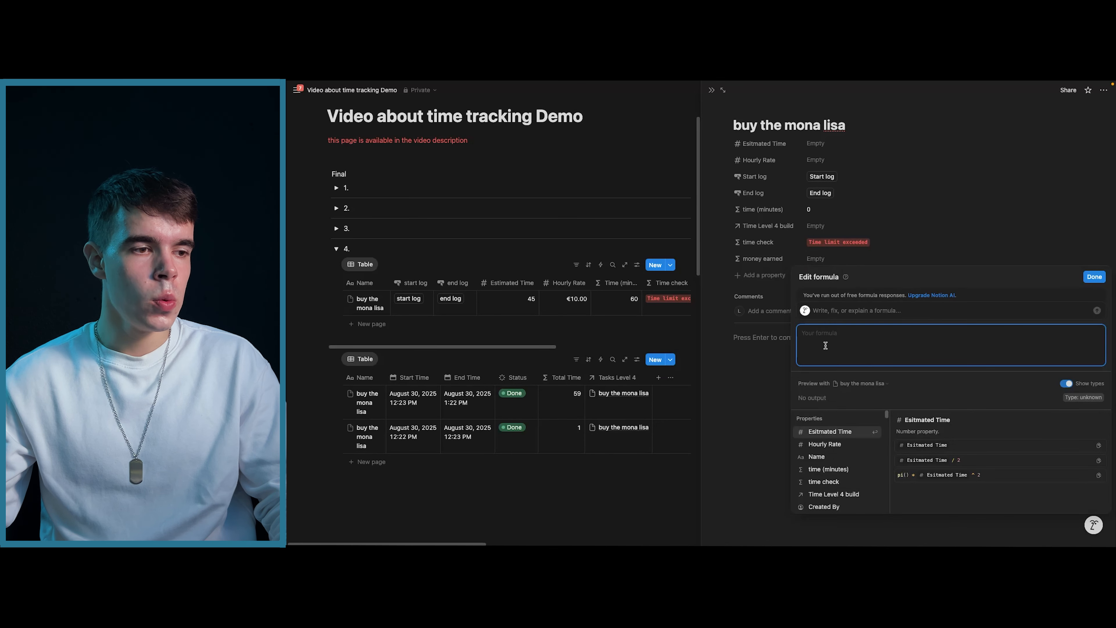
left_click(832, 494)
type(".m")
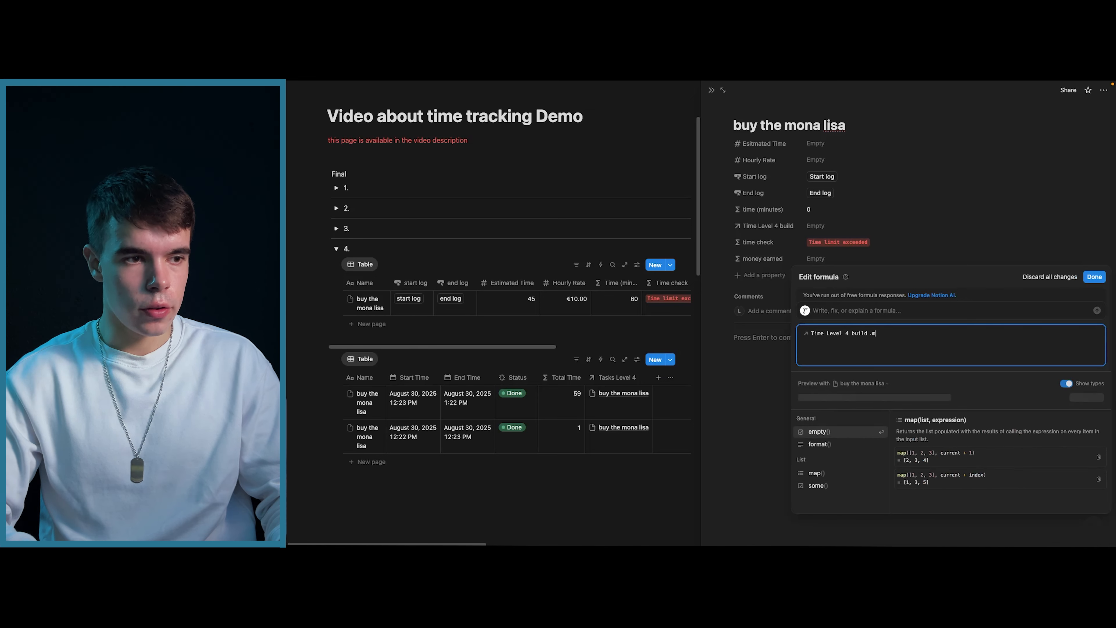
type("ap(current.")
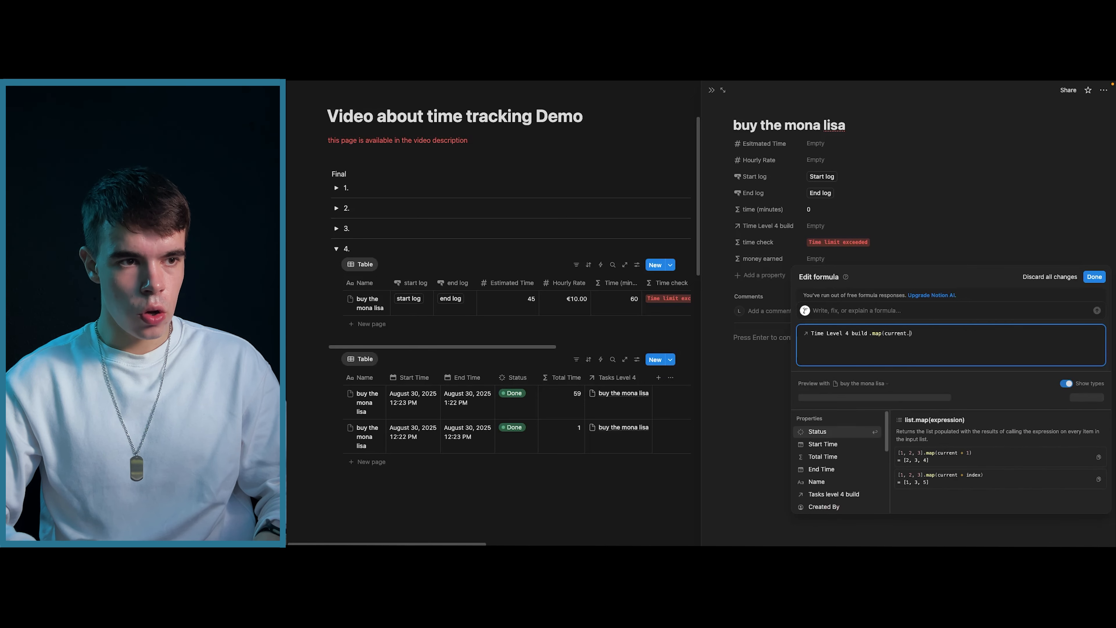
left_click(823, 456)
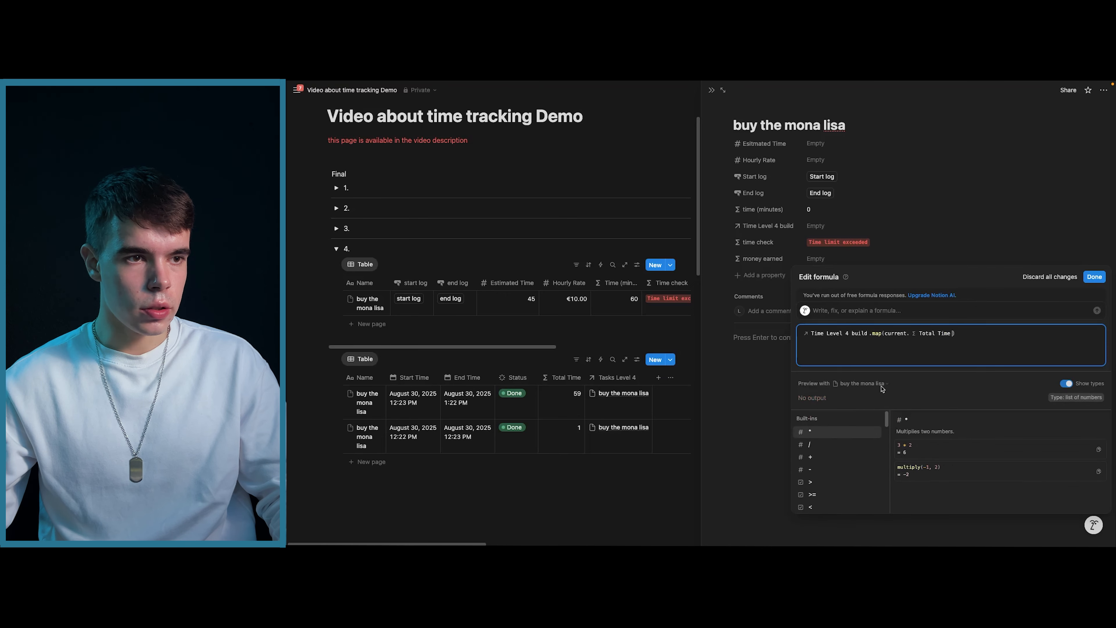
type(".su")
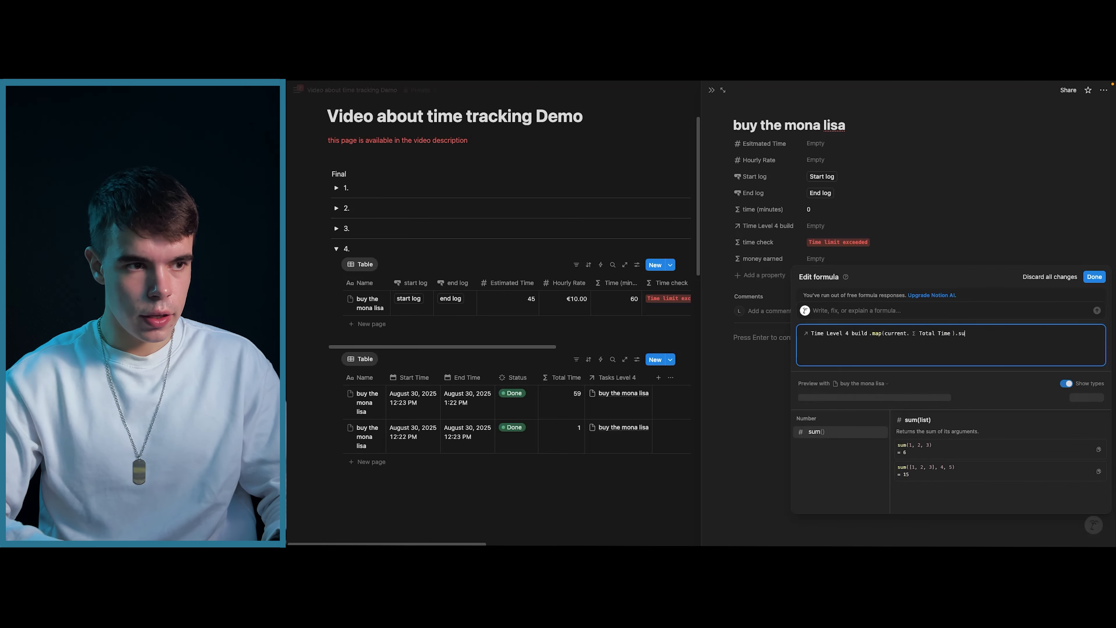
type("m()")
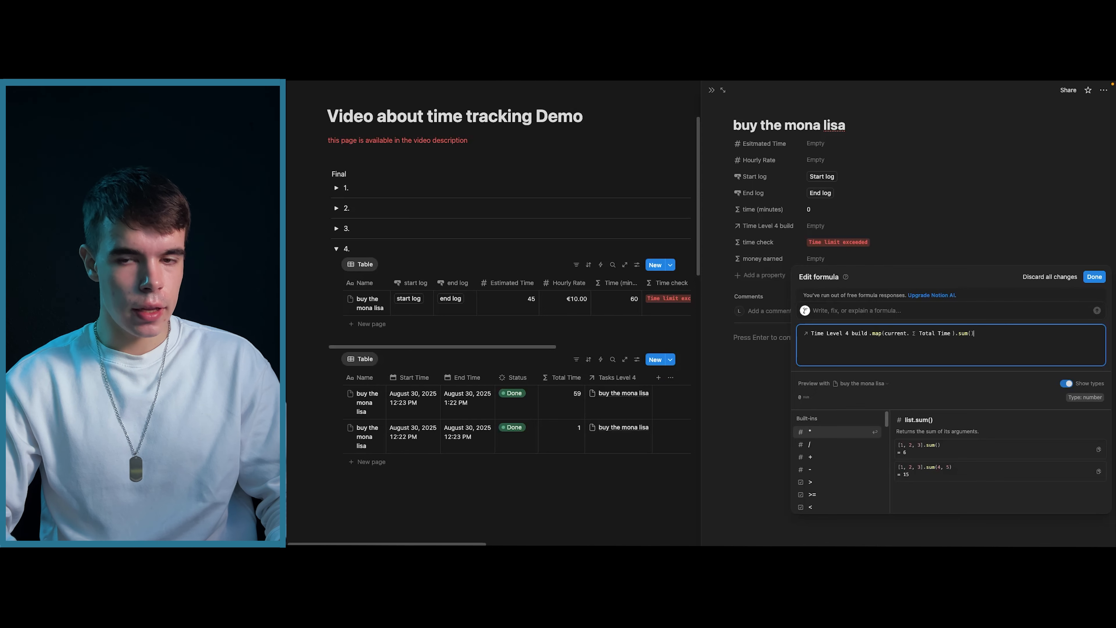
Append .divide(60).multiply(Hourly Rate) to the money earned formula and save it.
type(".divide(")
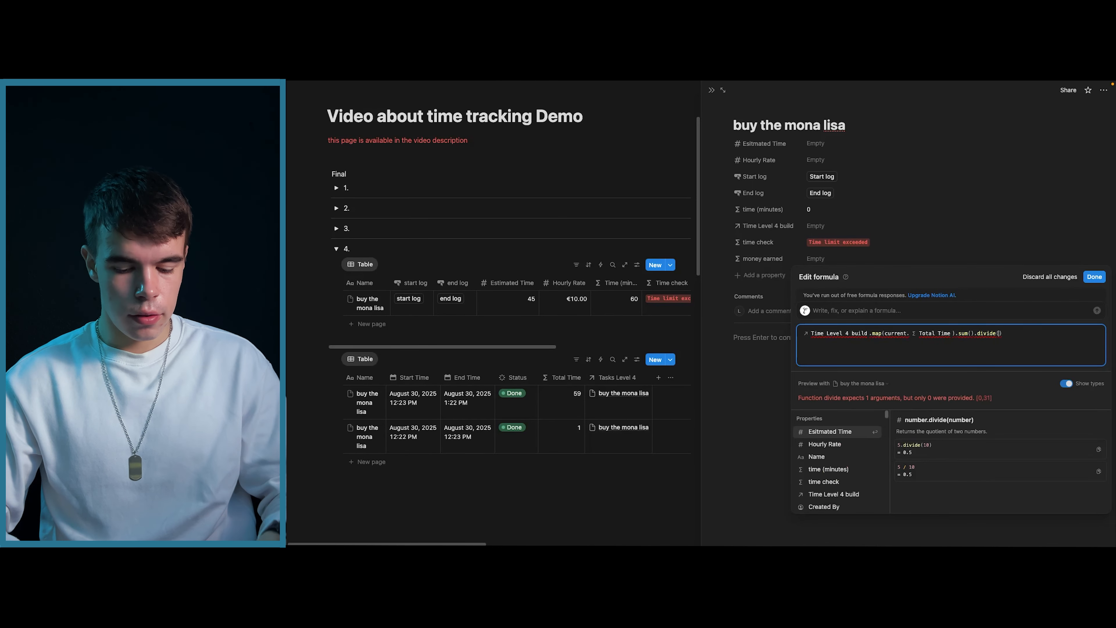
type("60)")
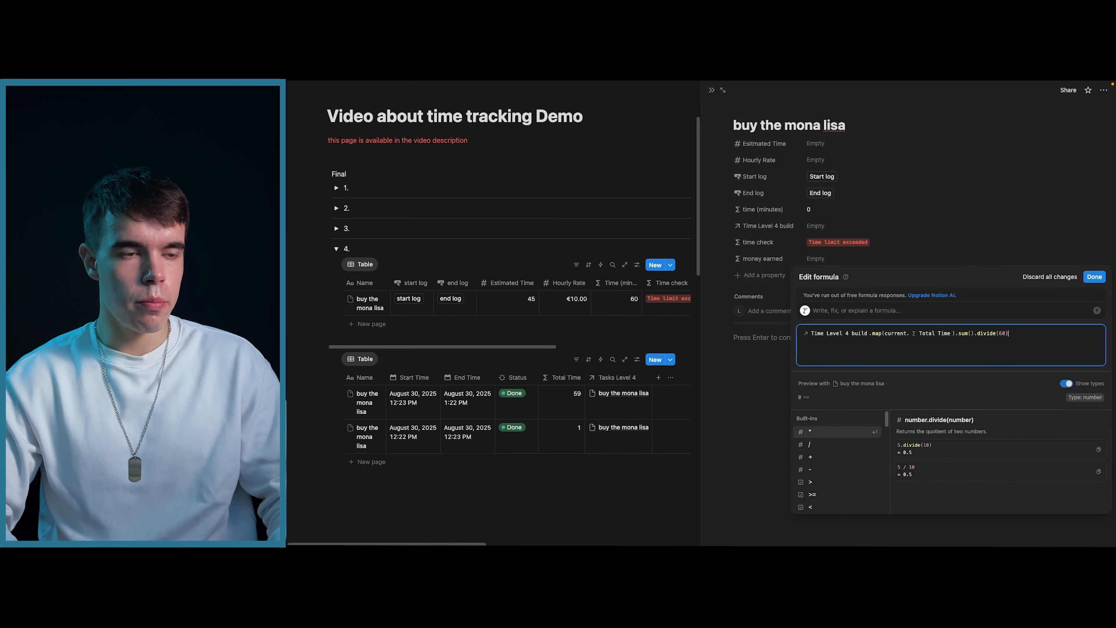
type(".")
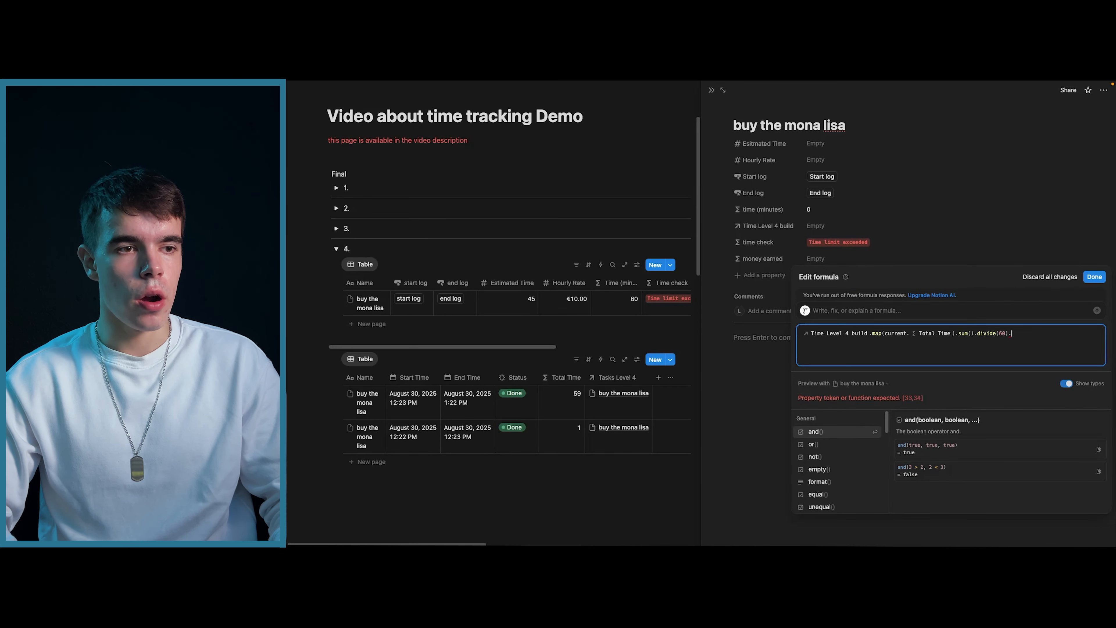
type("multiply(")
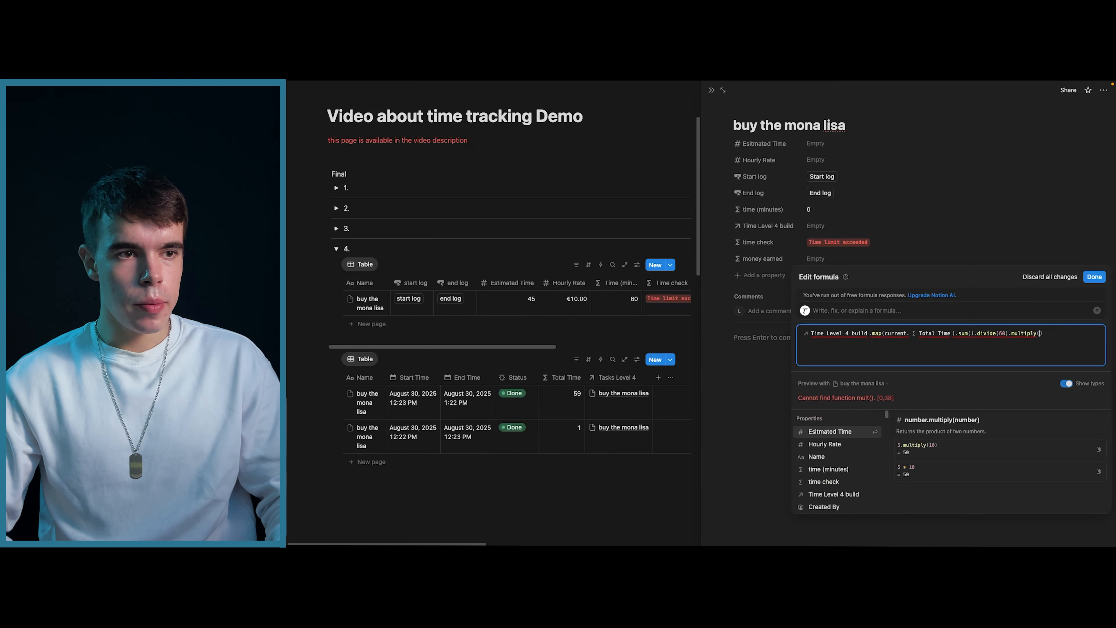
type("ho")
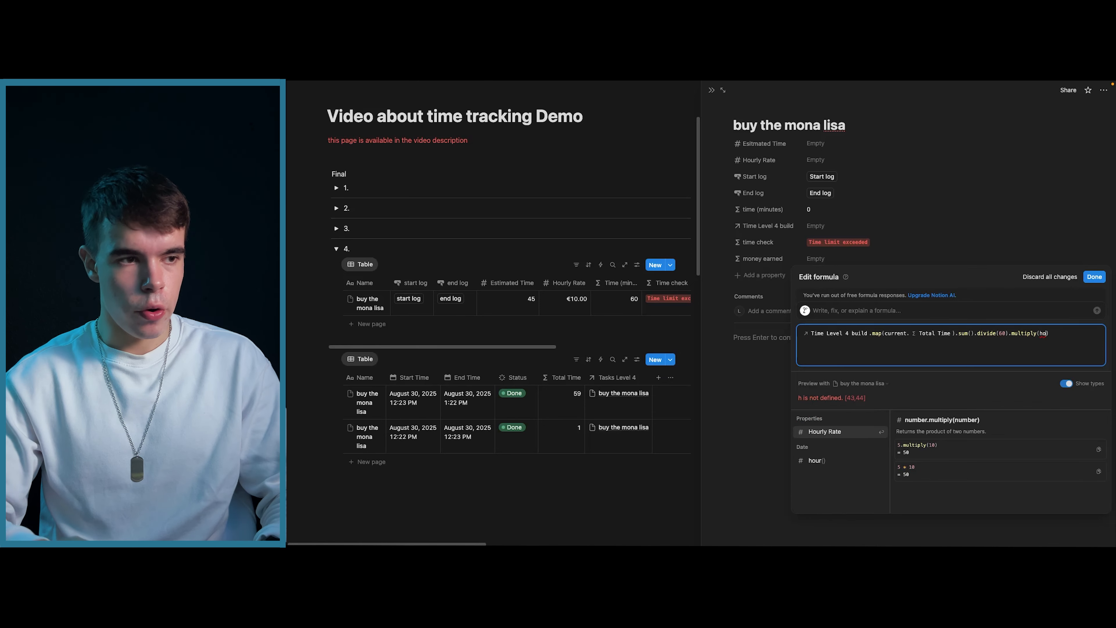
left_click(838, 433)
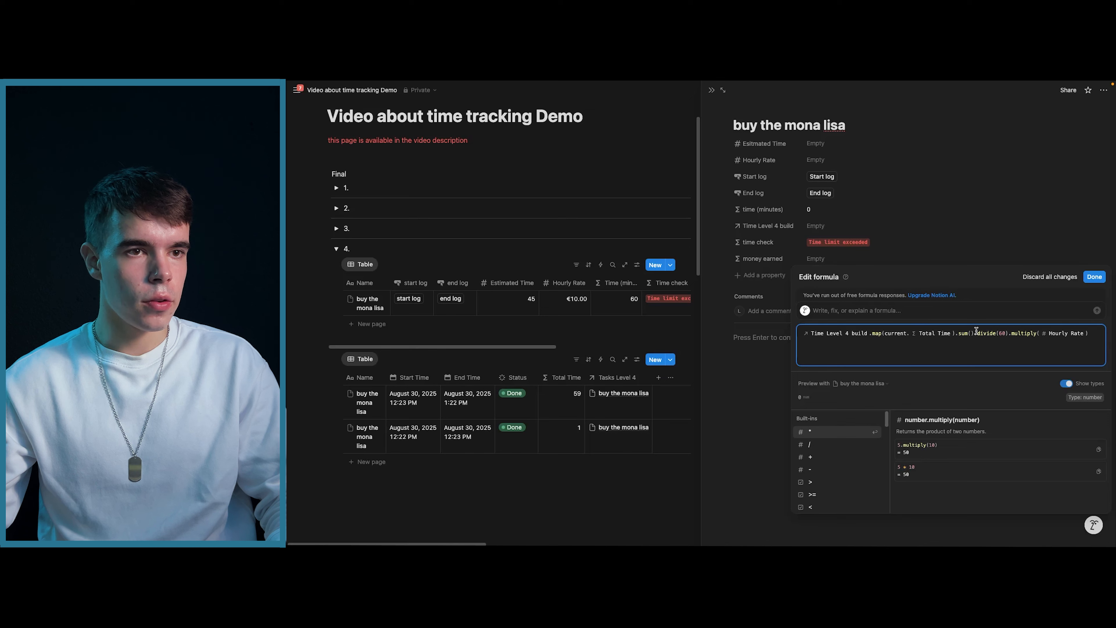
left_click(1101, 277)
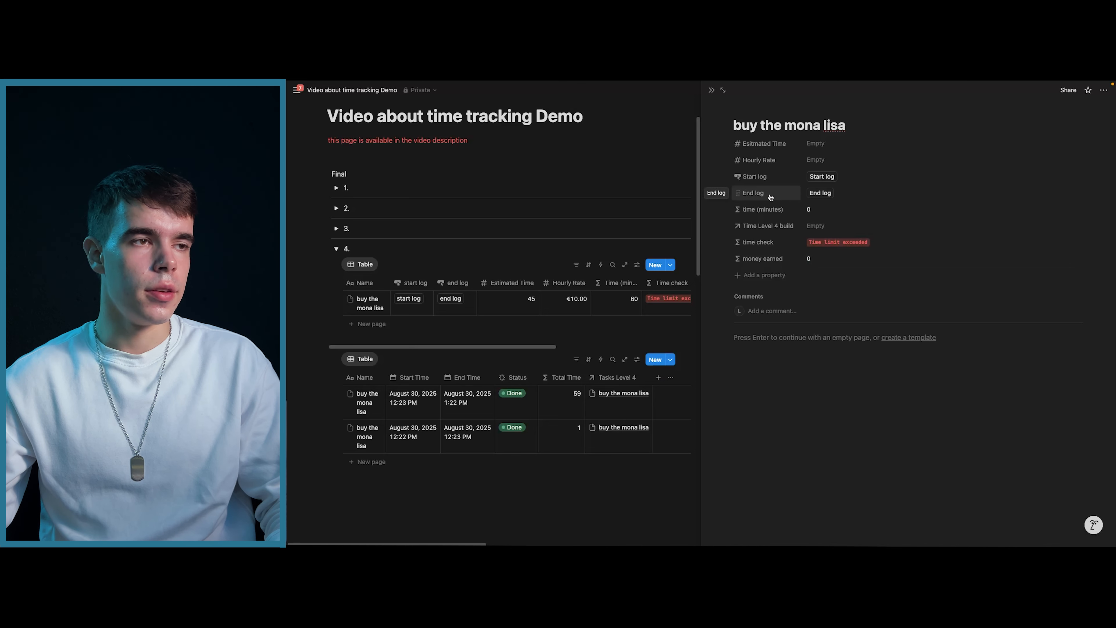
Give the Start log button an action that adds a page to the Time Level 4 build database.
left_click(755, 175)
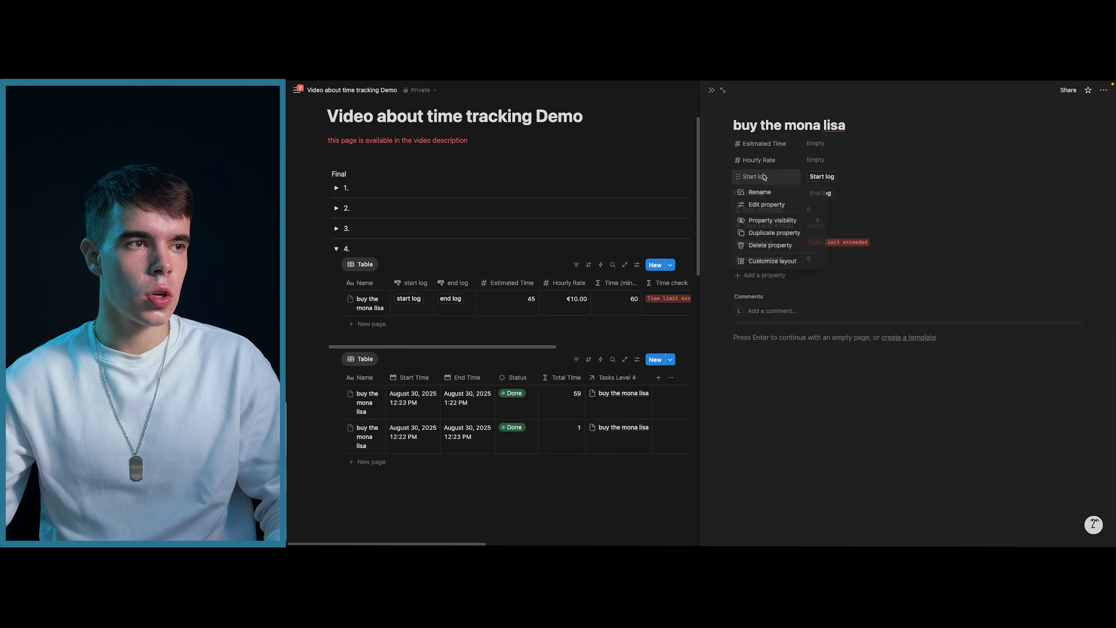
left_click(764, 204)
left_click(773, 228)
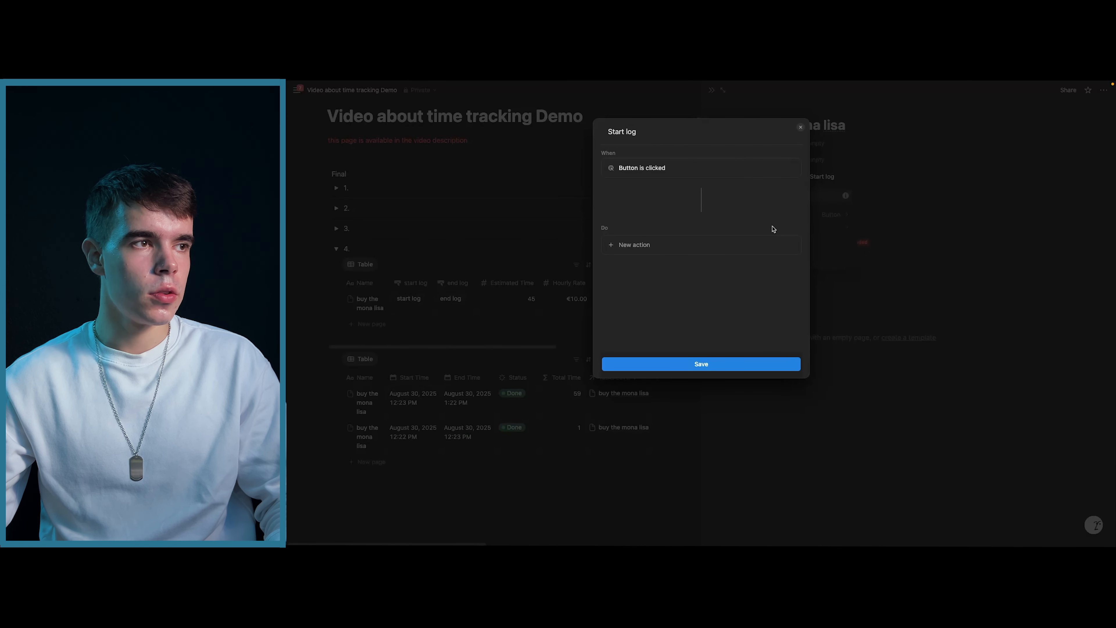
left_click(671, 246)
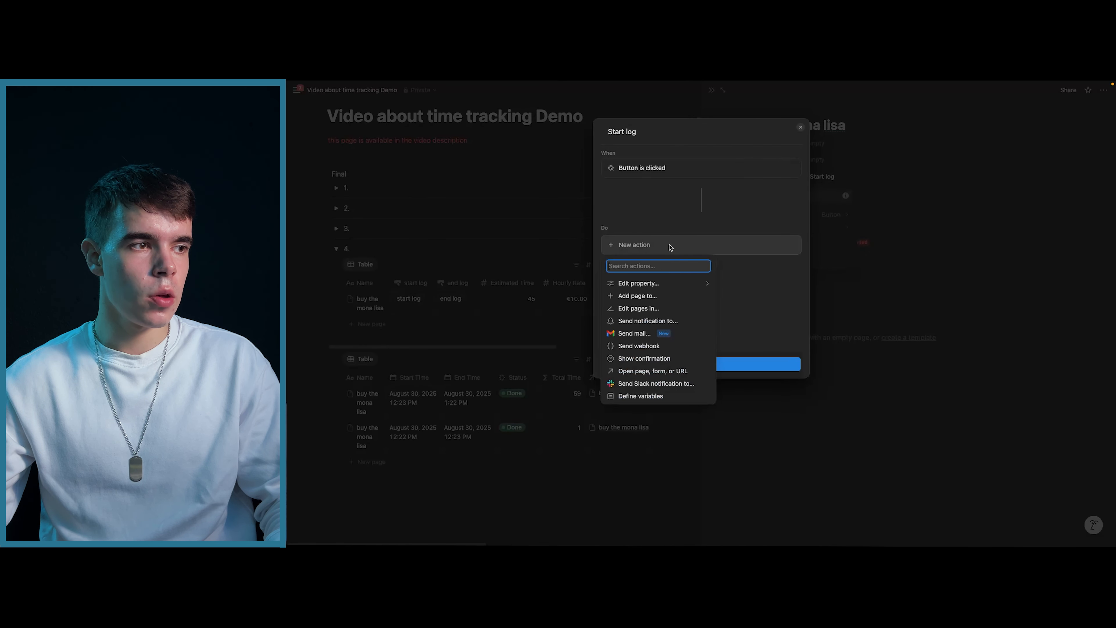
left_click(656, 296)
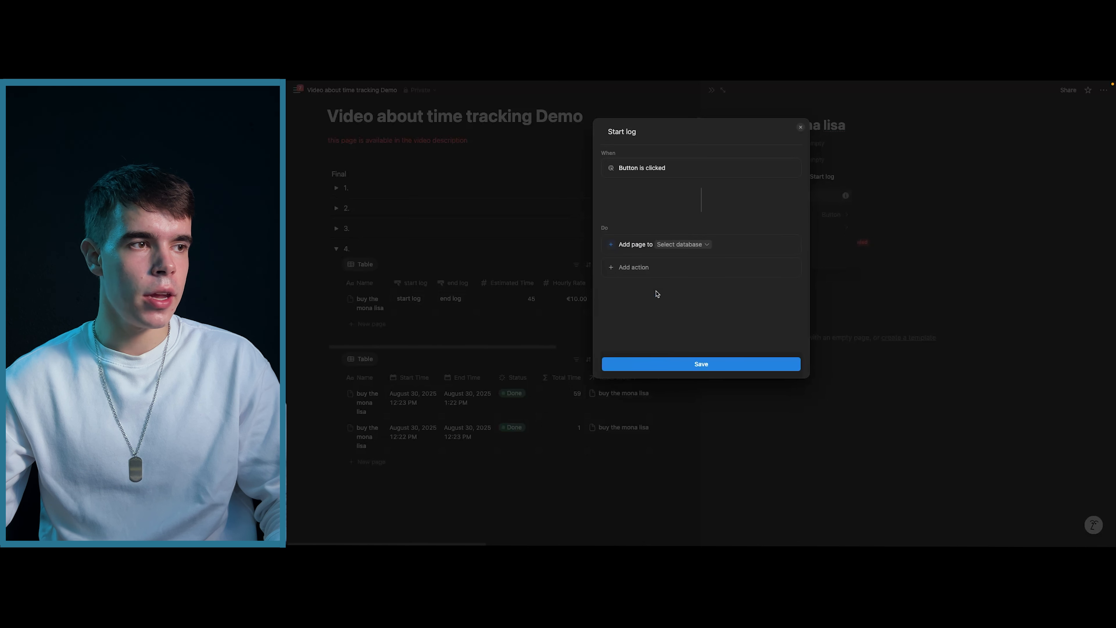
left_click(686, 245)
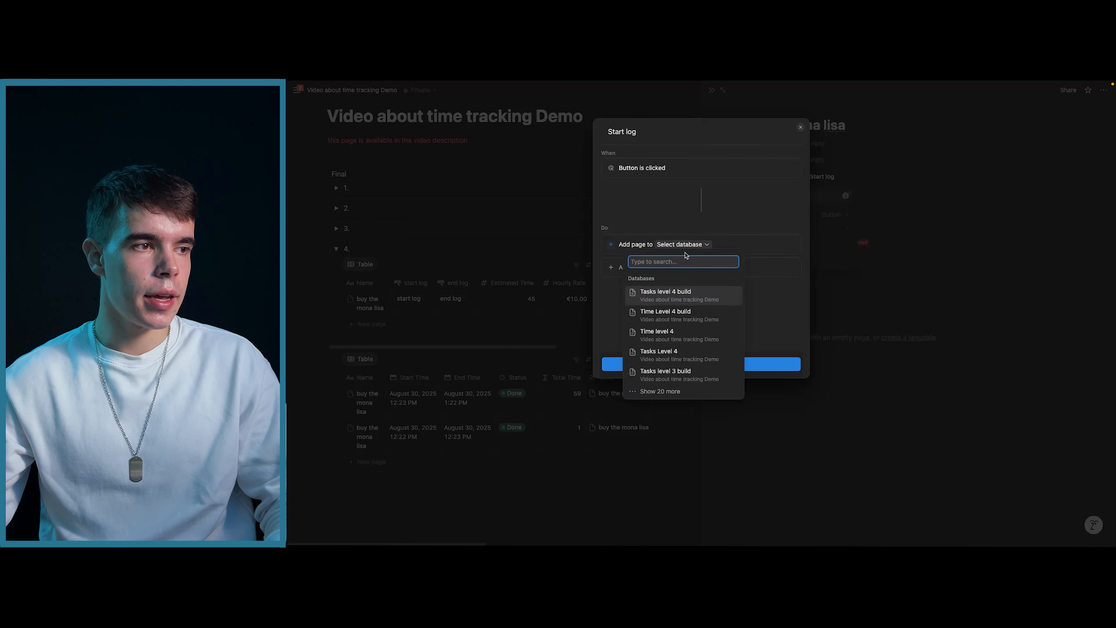
left_click(676, 313)
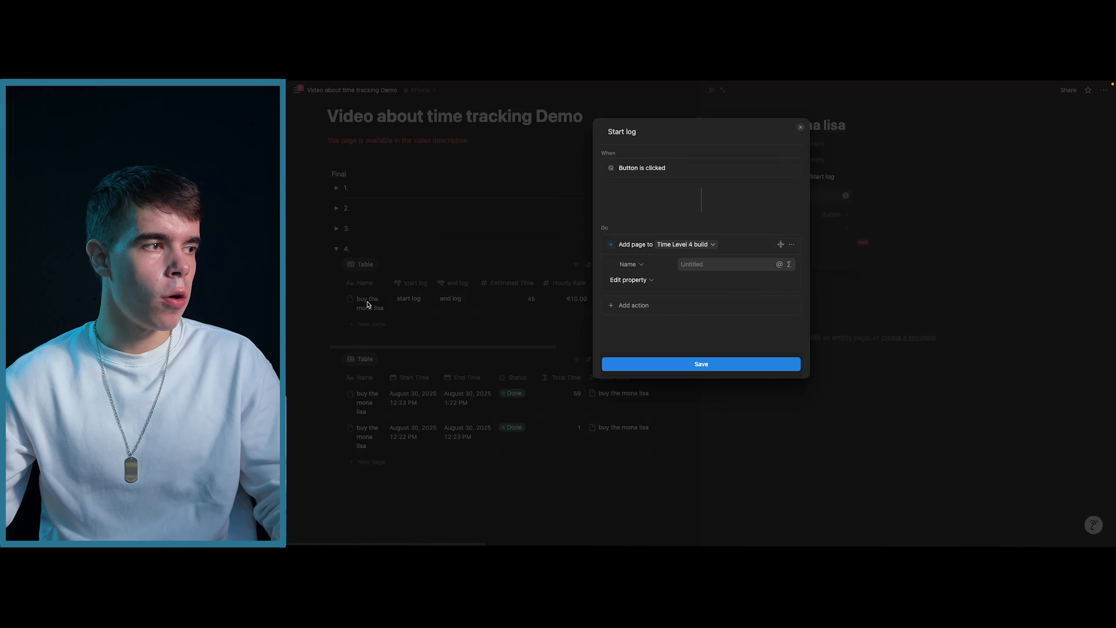
Set the added page's Name to the formula This page.Name and save the formula.
left_click(789, 265)
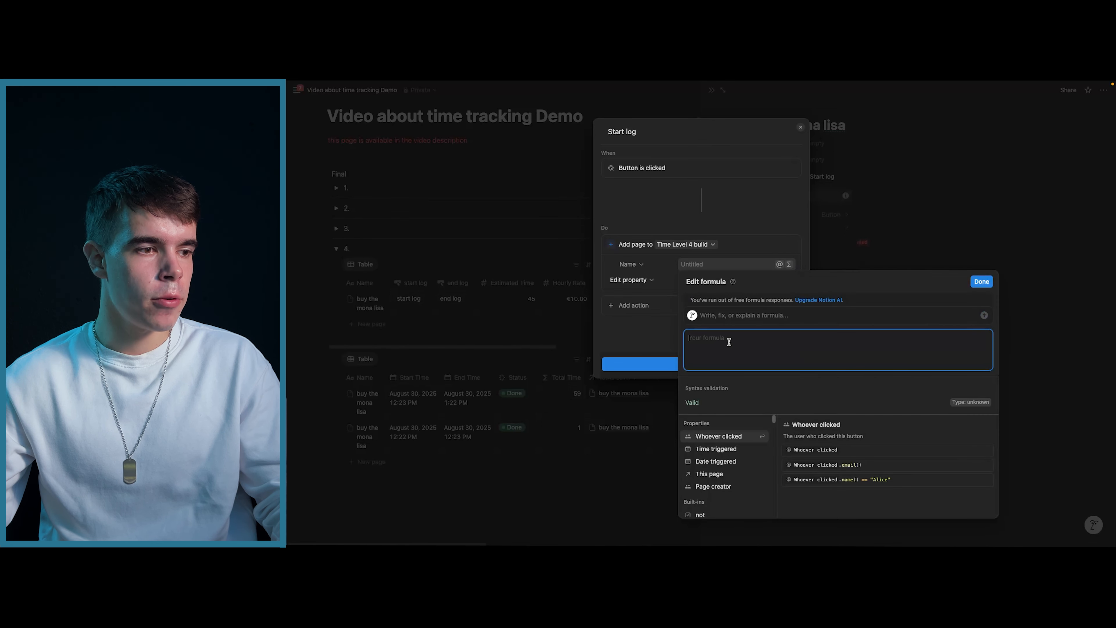
left_click(710, 474)
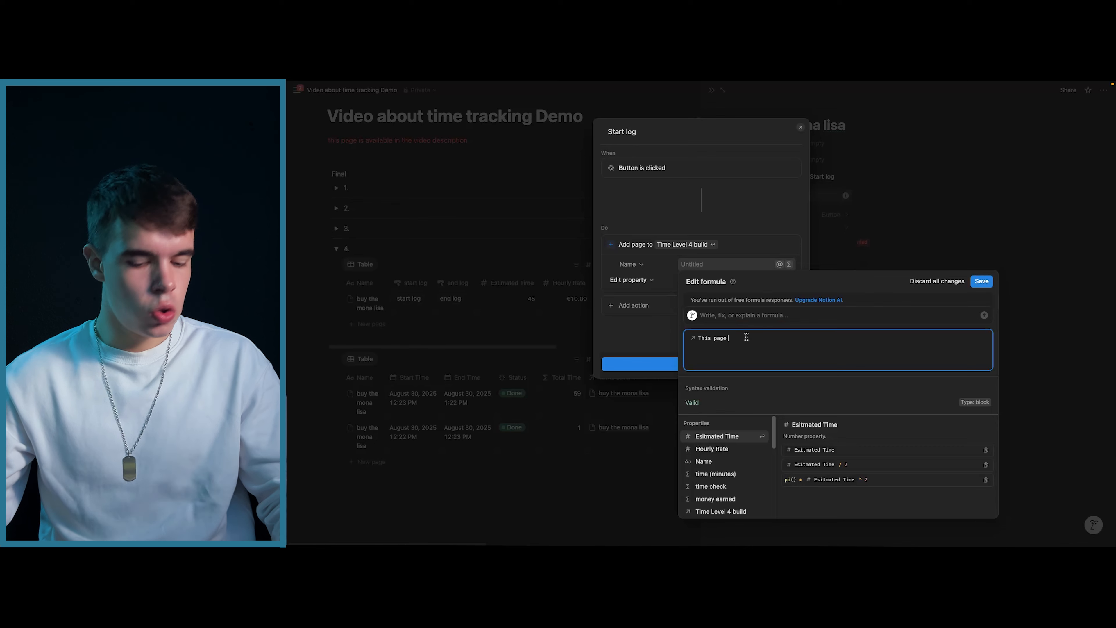
type(".Name")
key("Return")
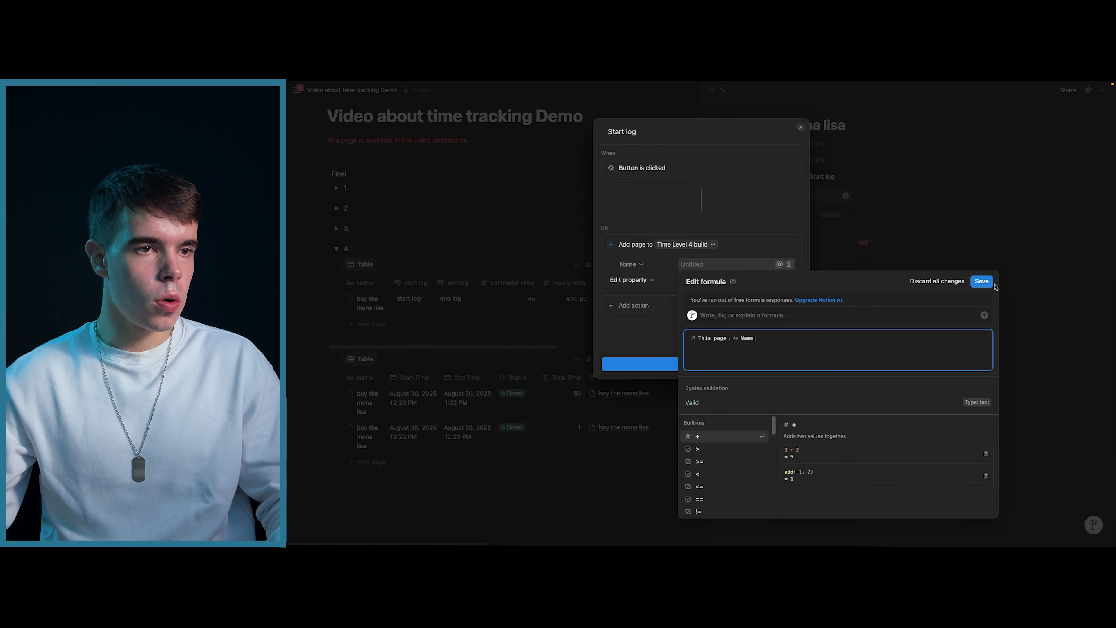
left_click(982, 281)
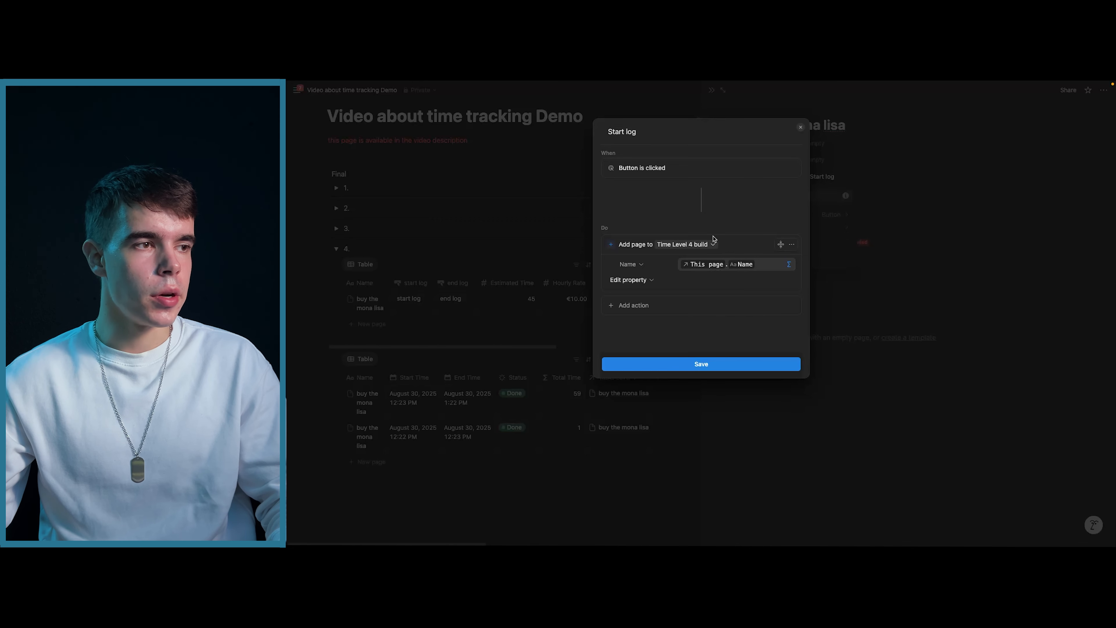
Set the added page's Status to In progress and its Start Time to Time triggered.
left_click(632, 280)
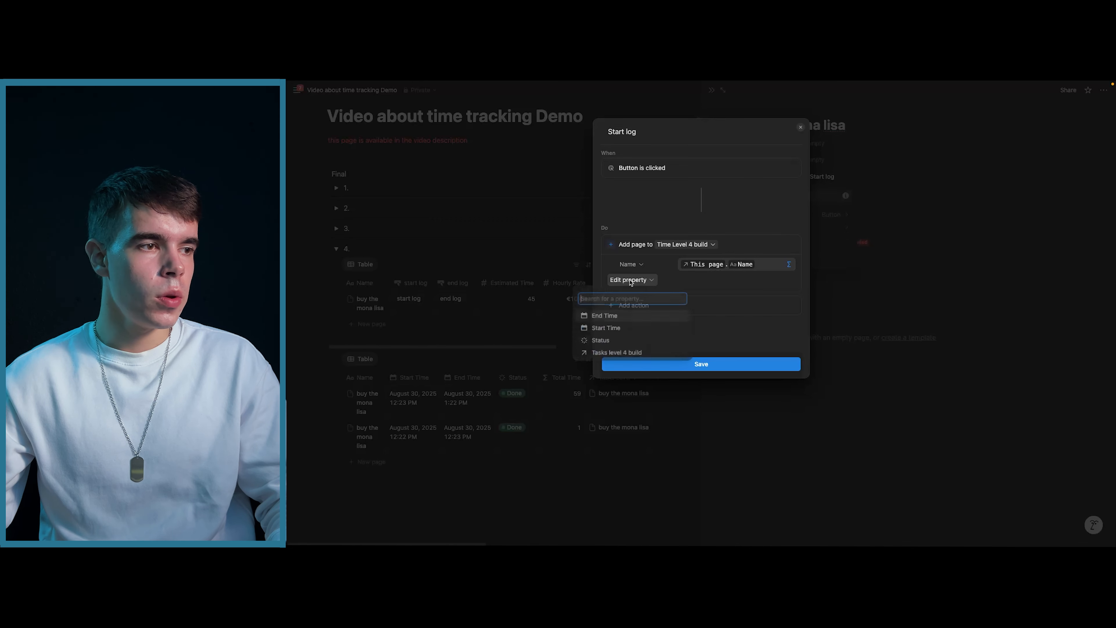
left_click(613, 341)
left_click(705, 281)
left_click(703, 361)
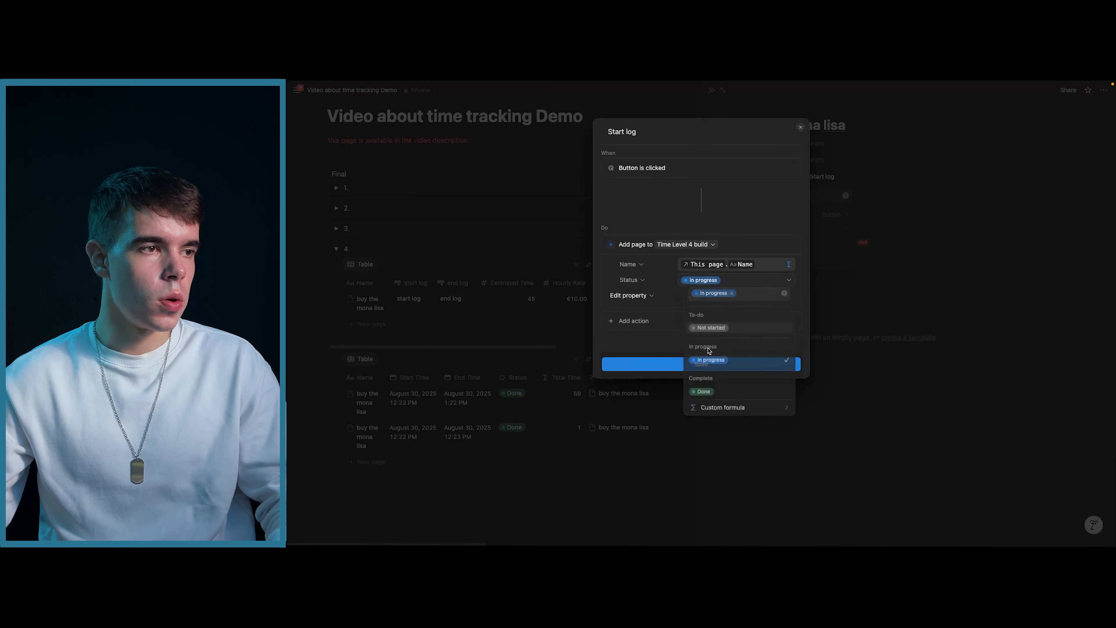
left_click(645, 296)
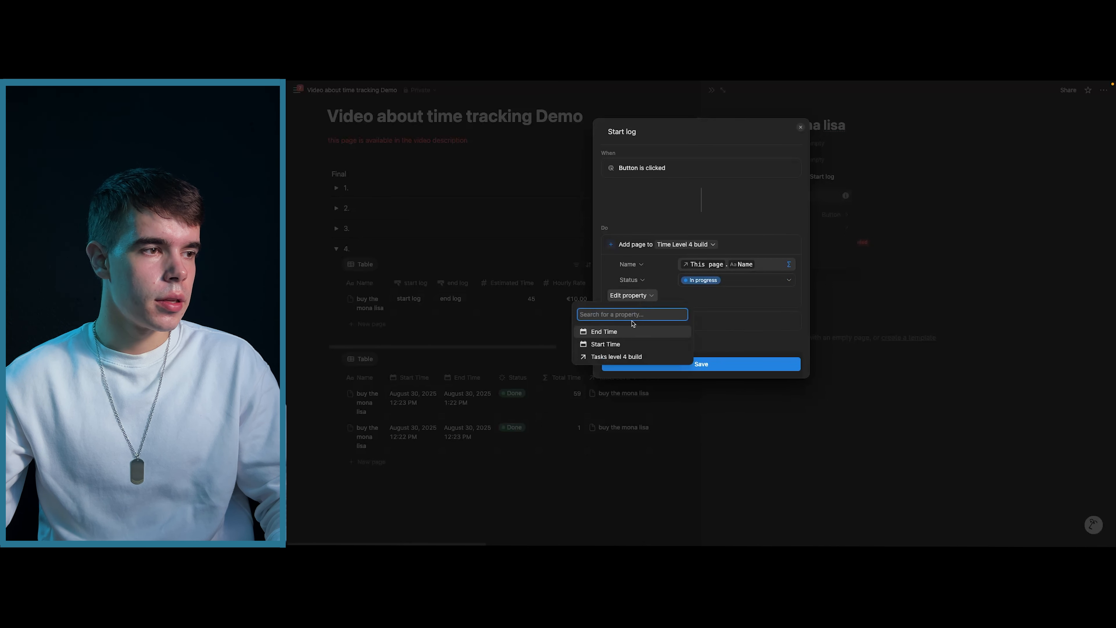
left_click(615, 344)
left_click(688, 294)
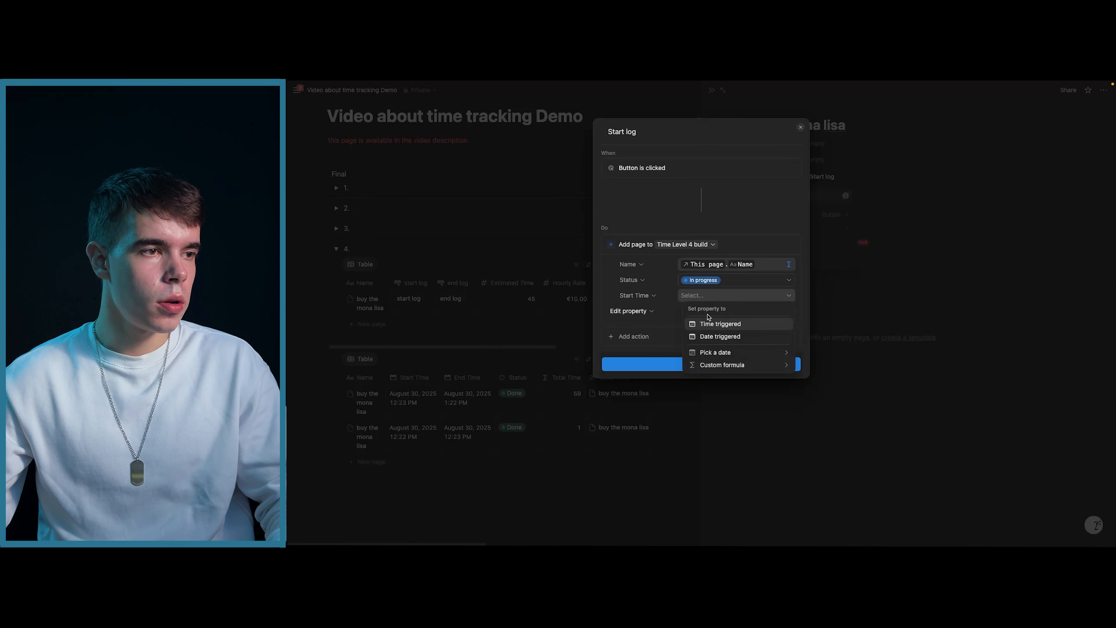
left_click(709, 324)
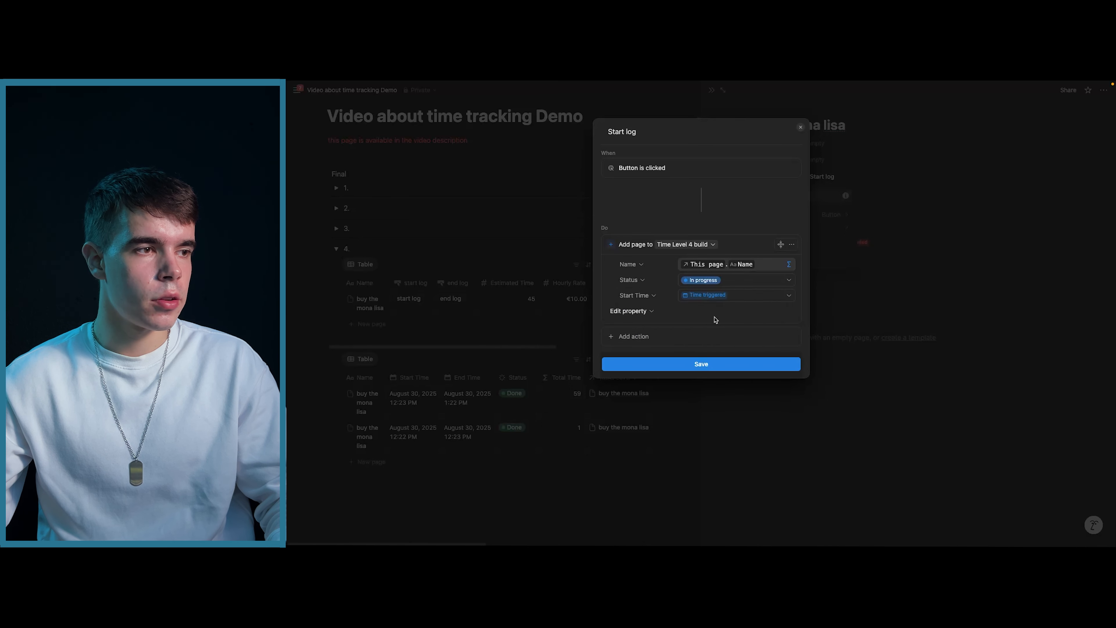
Set the added page's Tasks level 4 build relation to This page and save the Start log automation.
left_click(641, 313)
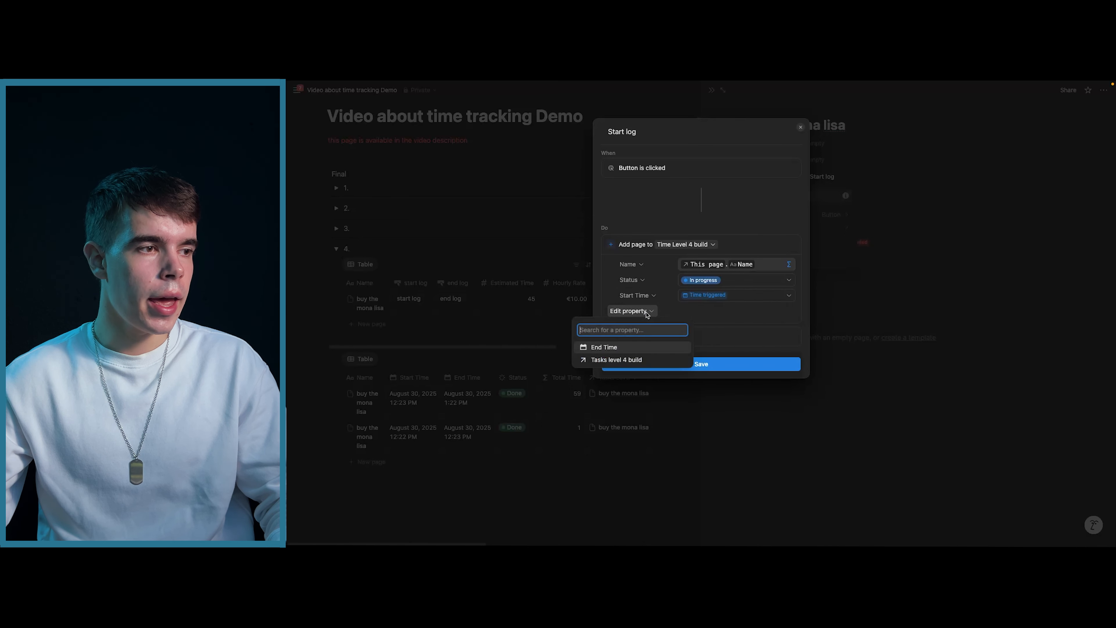
left_click(616, 359)
left_click(709, 312)
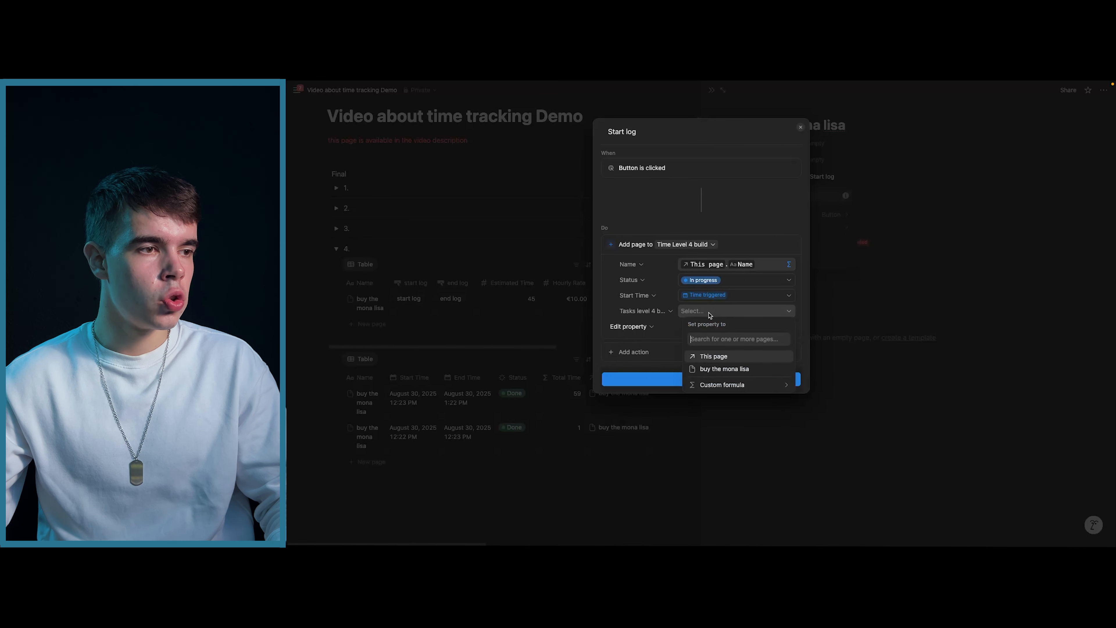
left_click(712, 356)
left_click(672, 336)
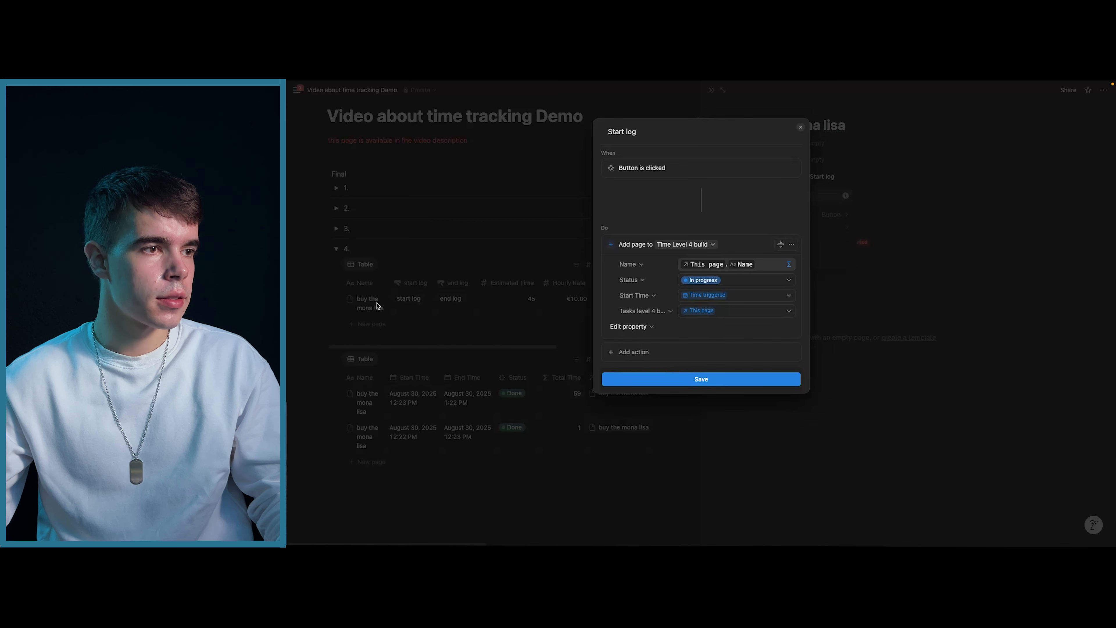
left_click(701, 380)
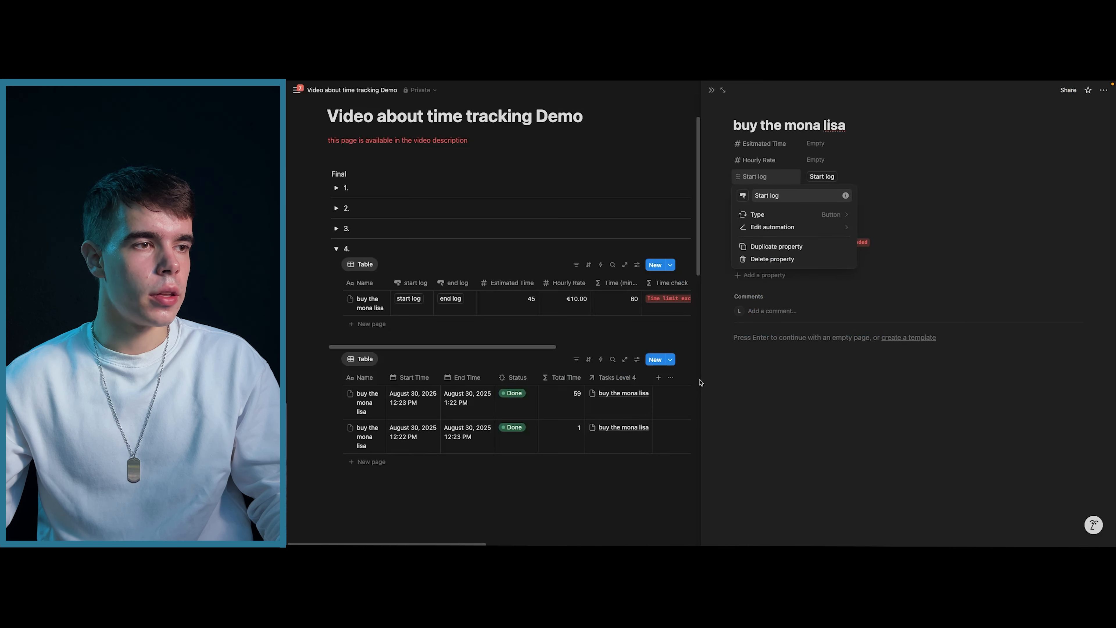
left_click(720, 281)
Open the End log button's automation and add a Define variables action.
left_click(761, 198)
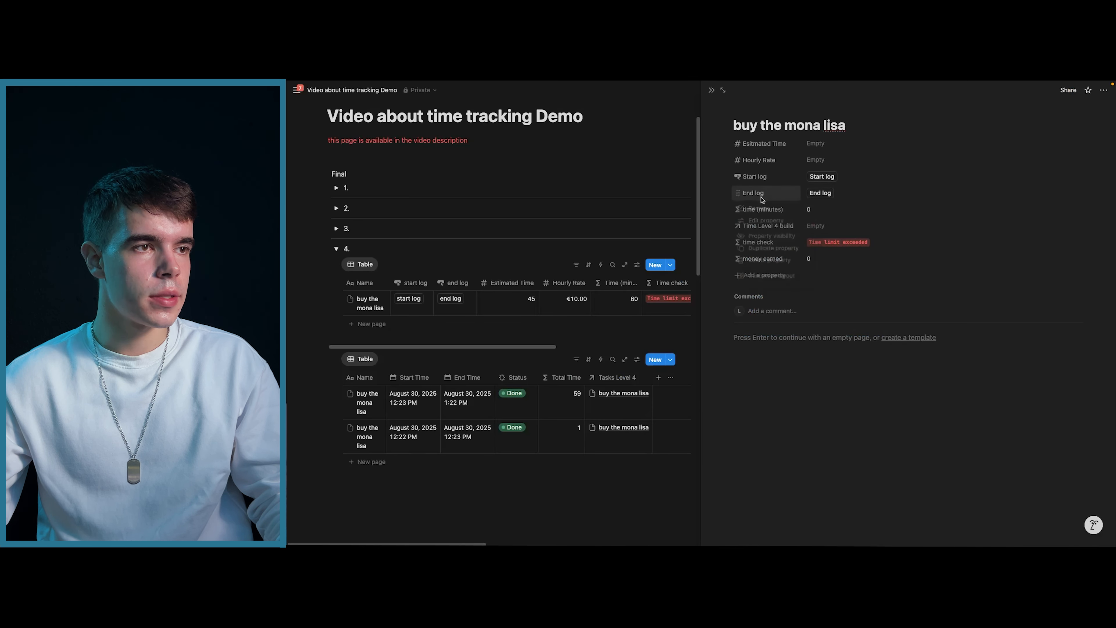
left_click(760, 223)
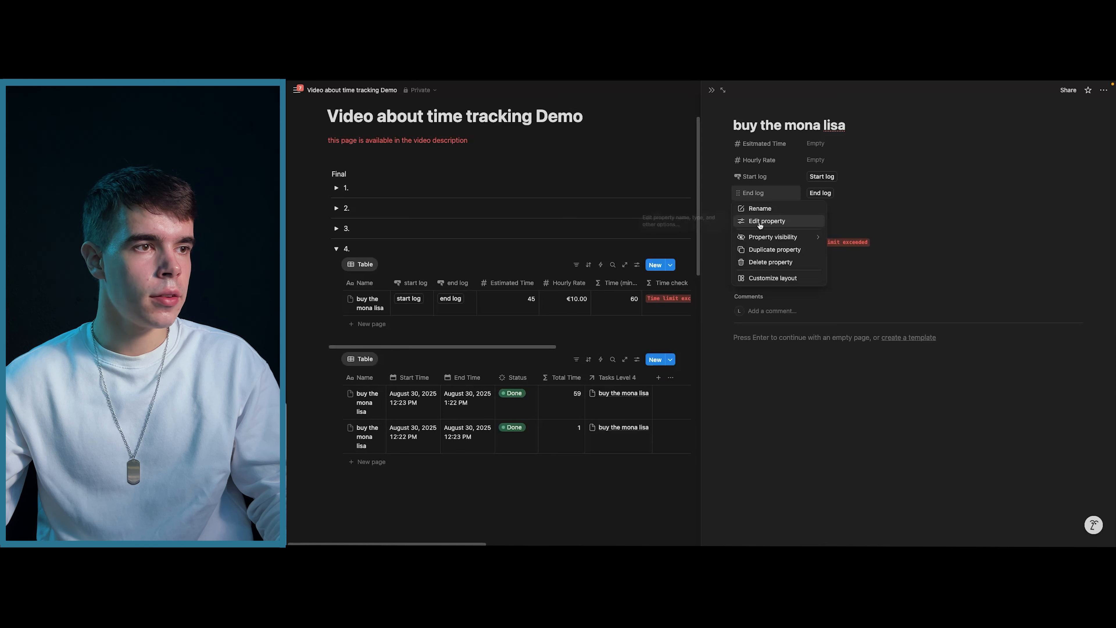
left_click(760, 246)
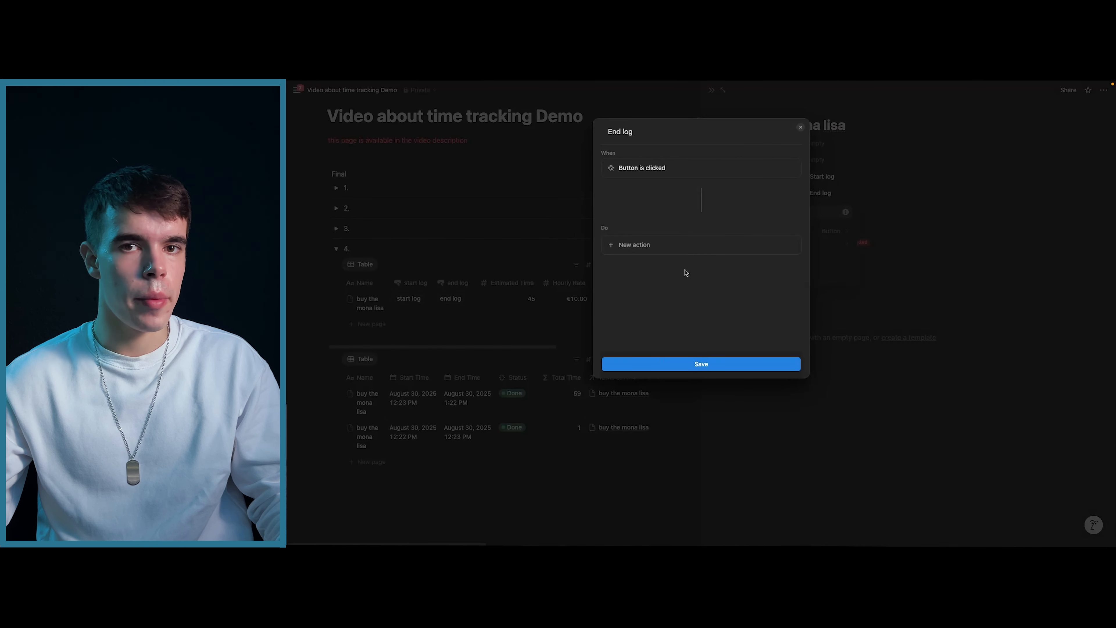
left_click(680, 247)
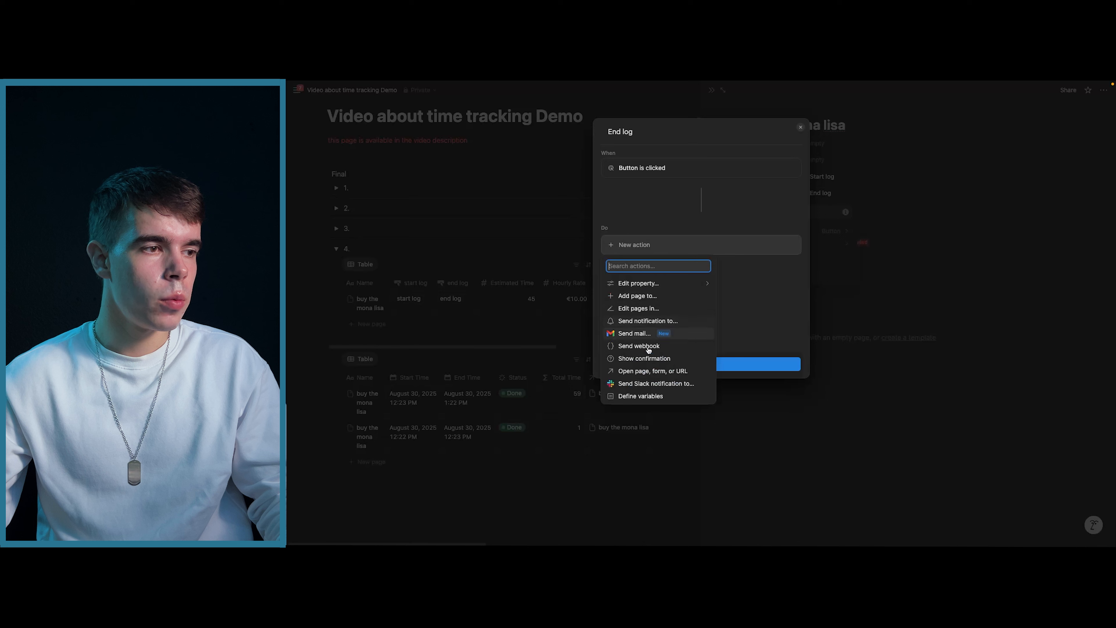
left_click(640, 397)
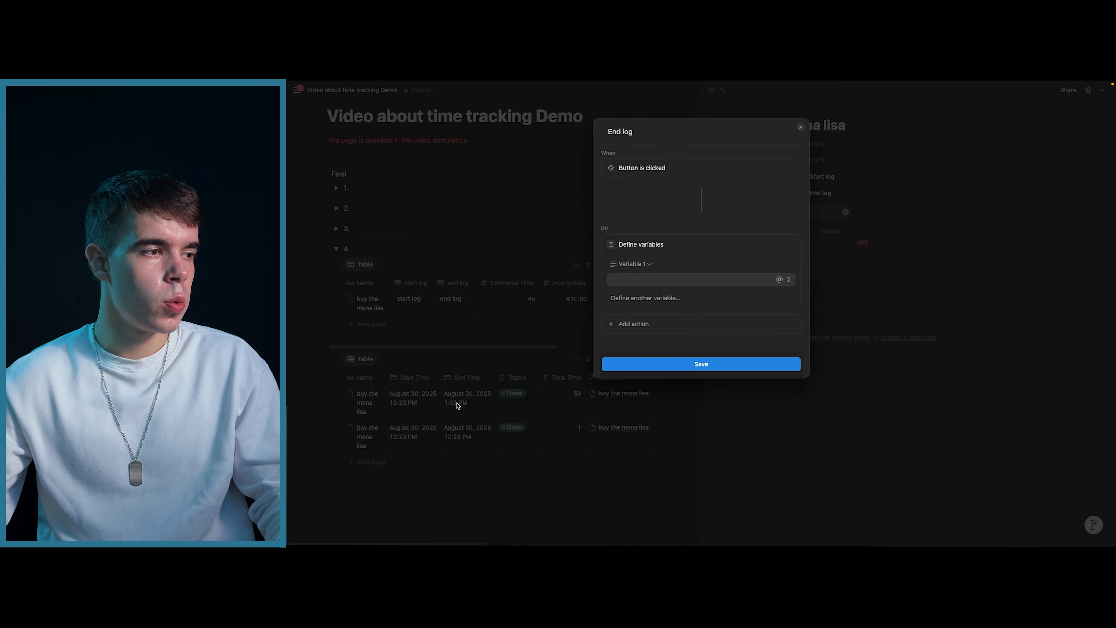
Define Variable 1 with the formula This page.Time Level 4 build.filter(current.Status == "In progress") and save the formula.
left_click(789, 279)
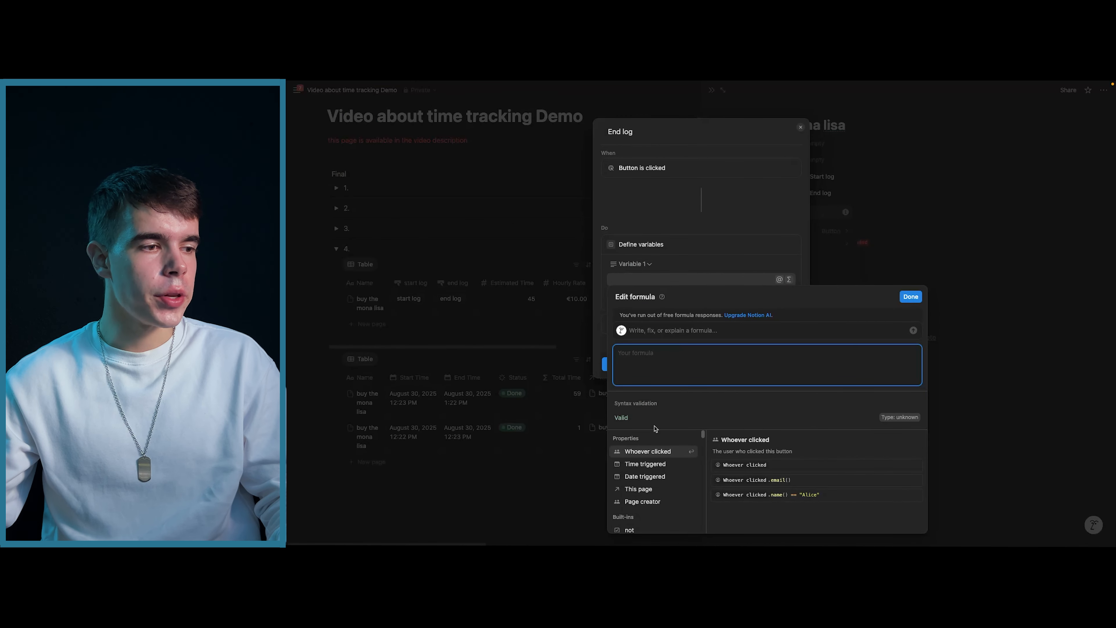
left_click(643, 490)
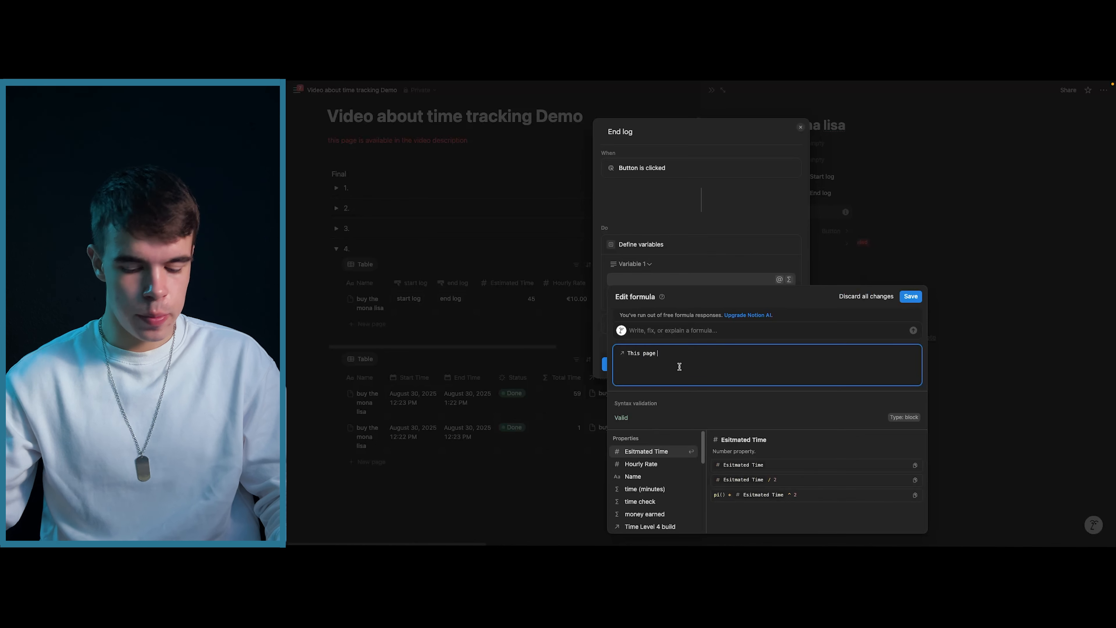
type(".")
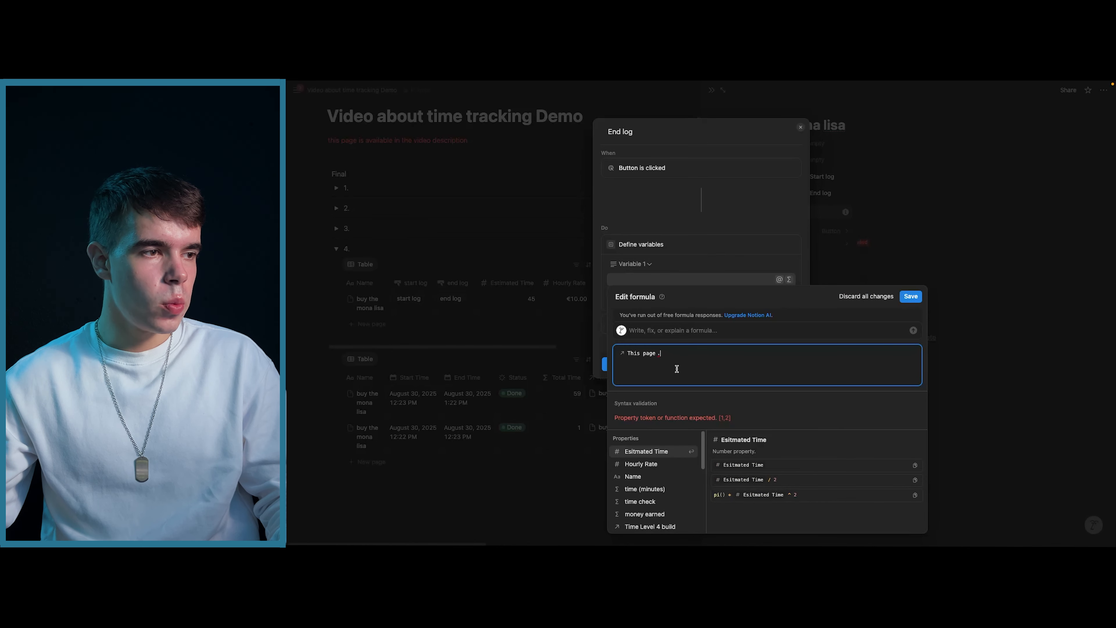
left_click(648, 527)
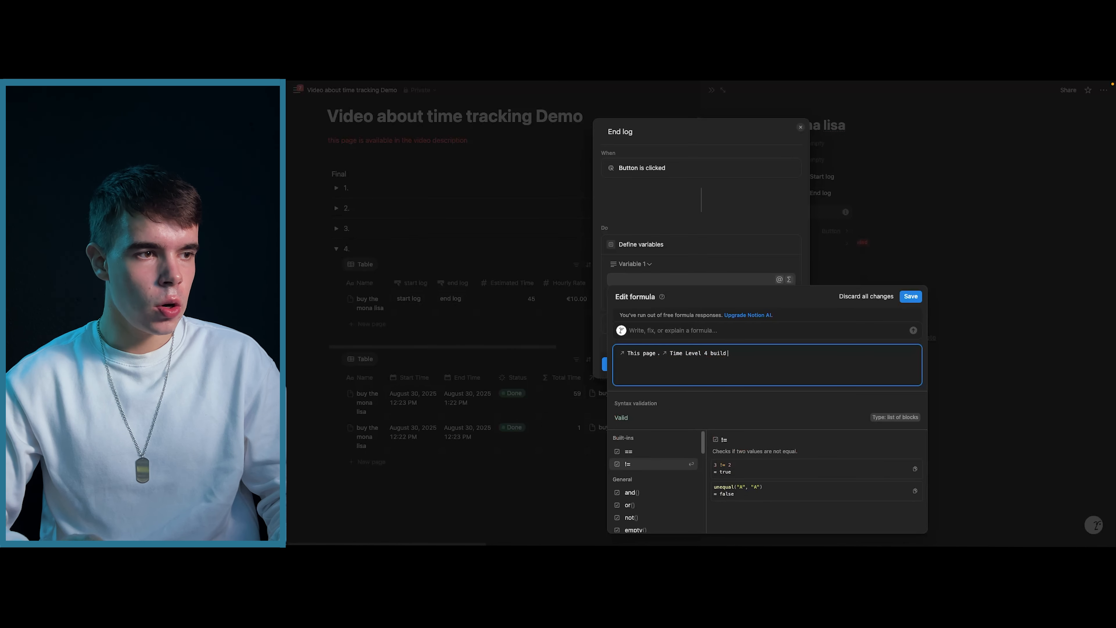
type(".filter()")
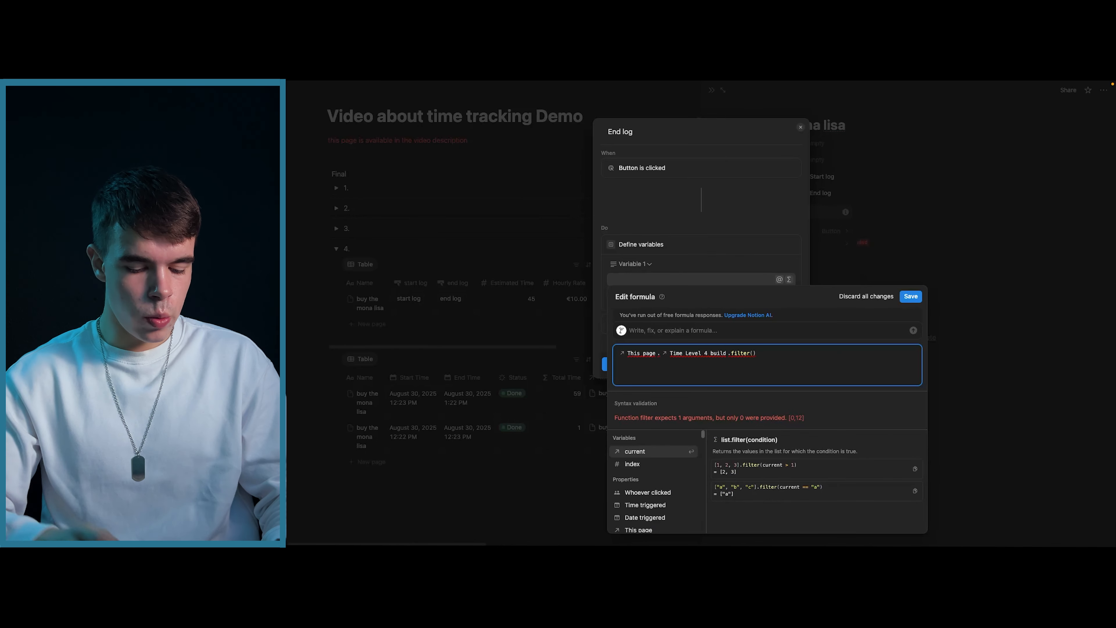
type("current.s")
key("Return")
type("==")
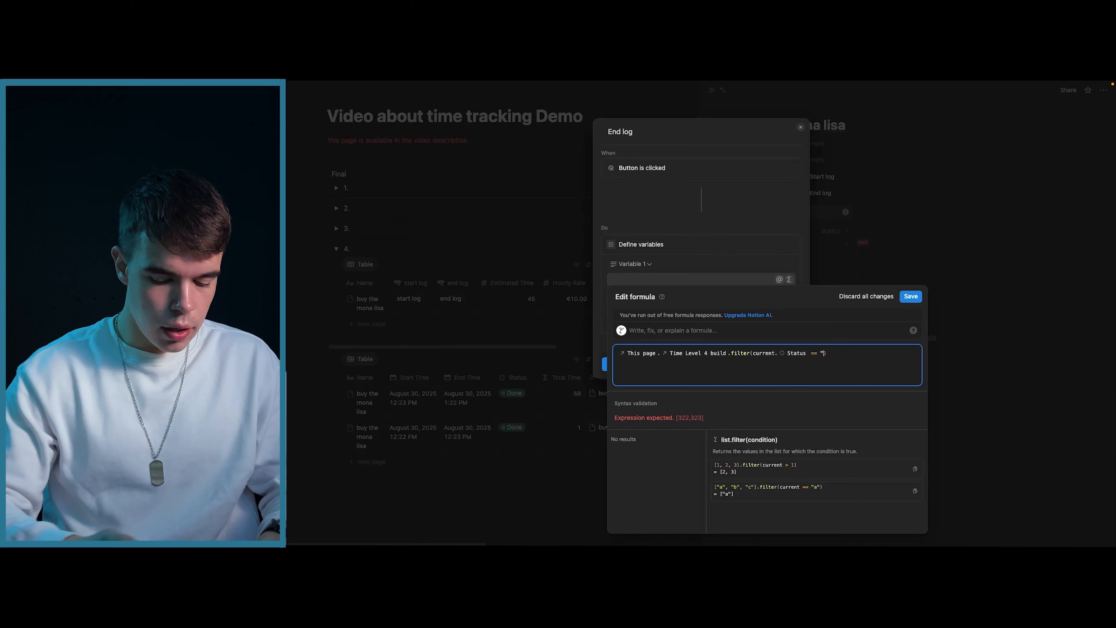
type(" \"In progress\"")
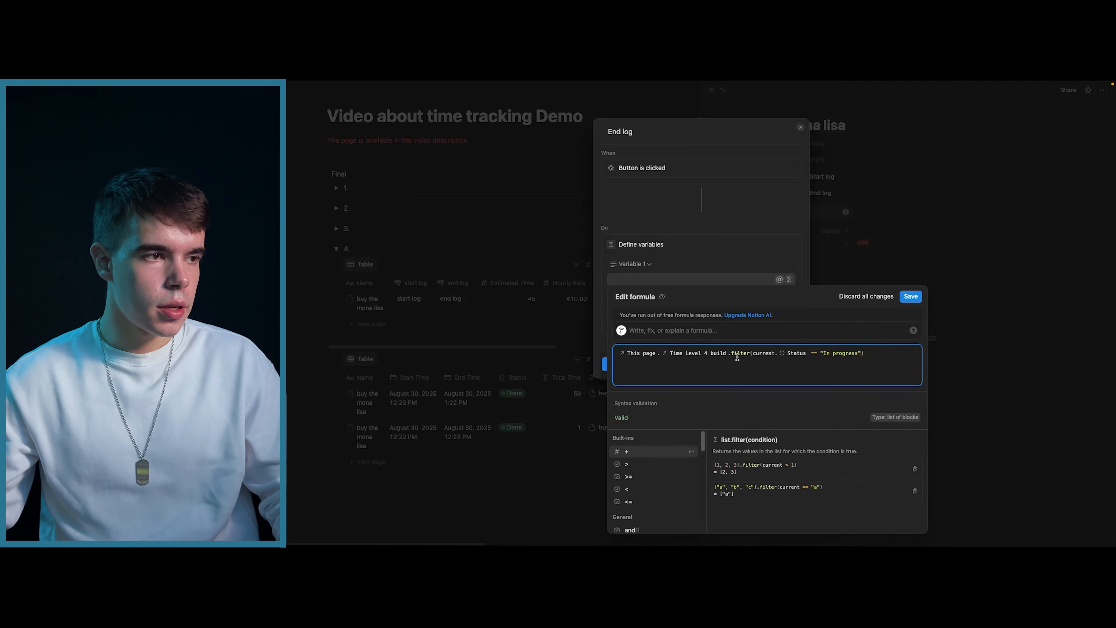
left_click(910, 296)
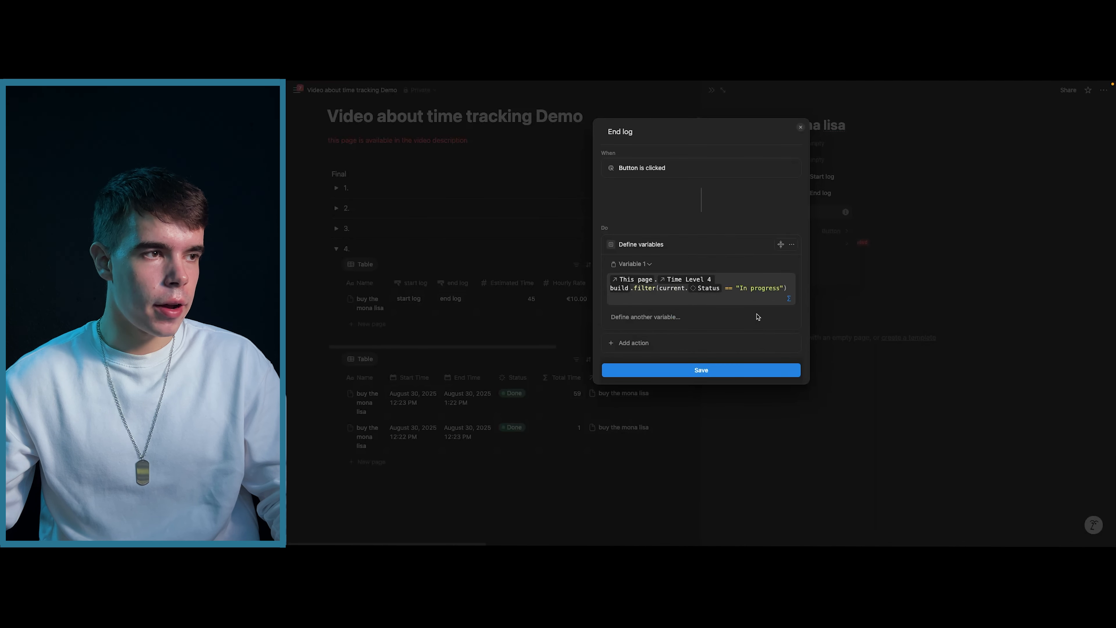
Rename the End log automation's variable to "Time entries in progress".
left_click(646, 264)
key("ctrl+a")
type("Time entries in progress")
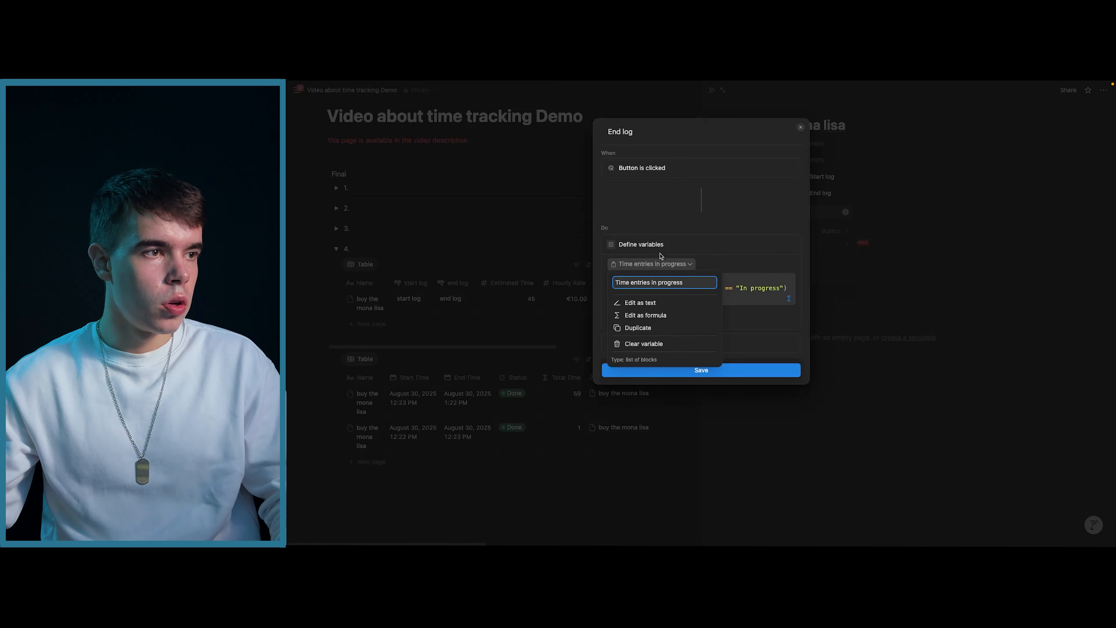
key("Return")
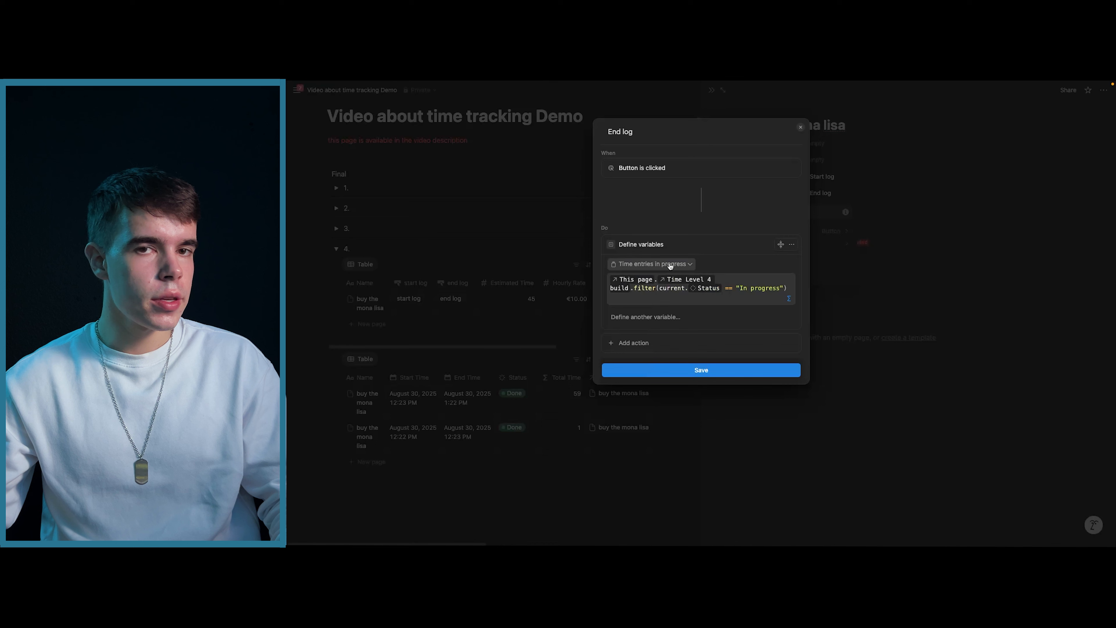
Add an edit-pages action targeting Time entries in progress to the End log automation and set Status to Done.
left_click(645, 346)
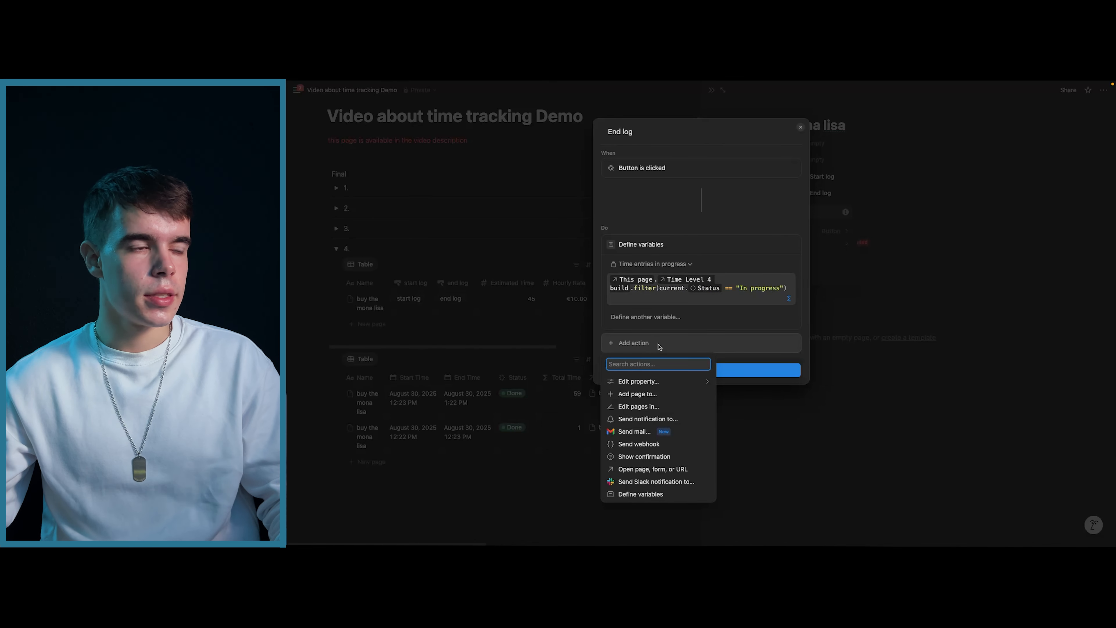
left_click(649, 408)
left_click(663, 346)
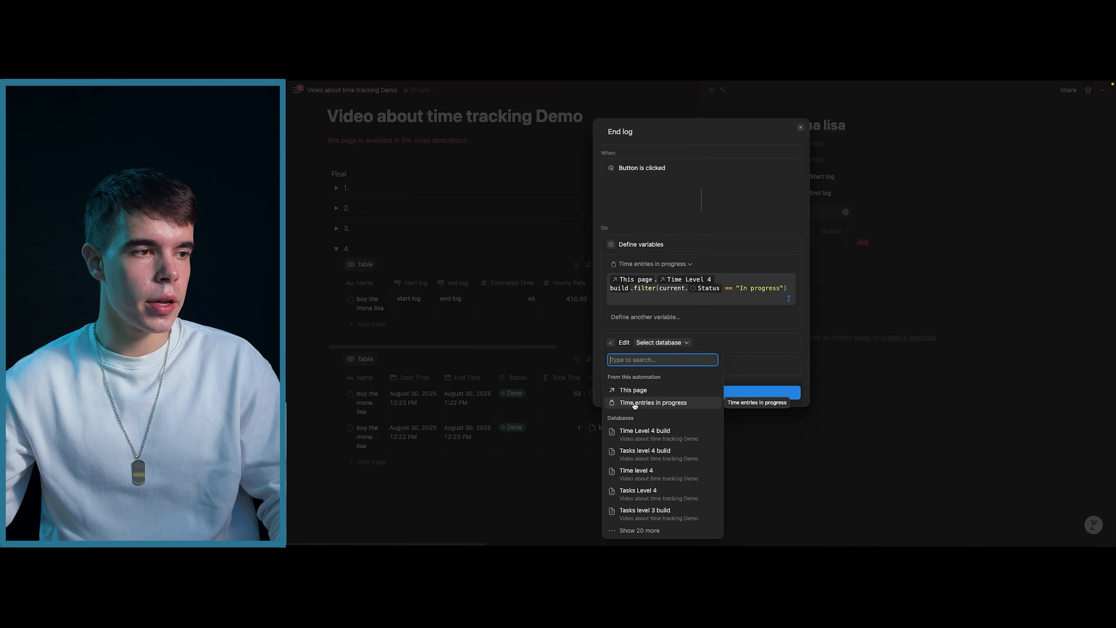
left_click(635, 404)
left_click(632, 363)
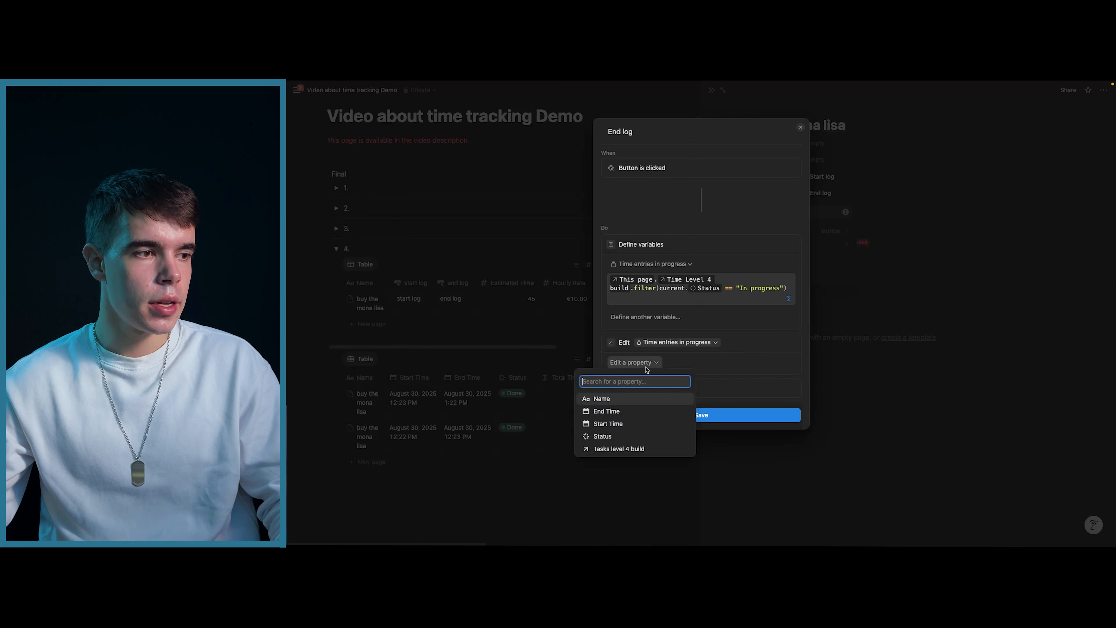
left_click(611, 436)
left_click(700, 362)
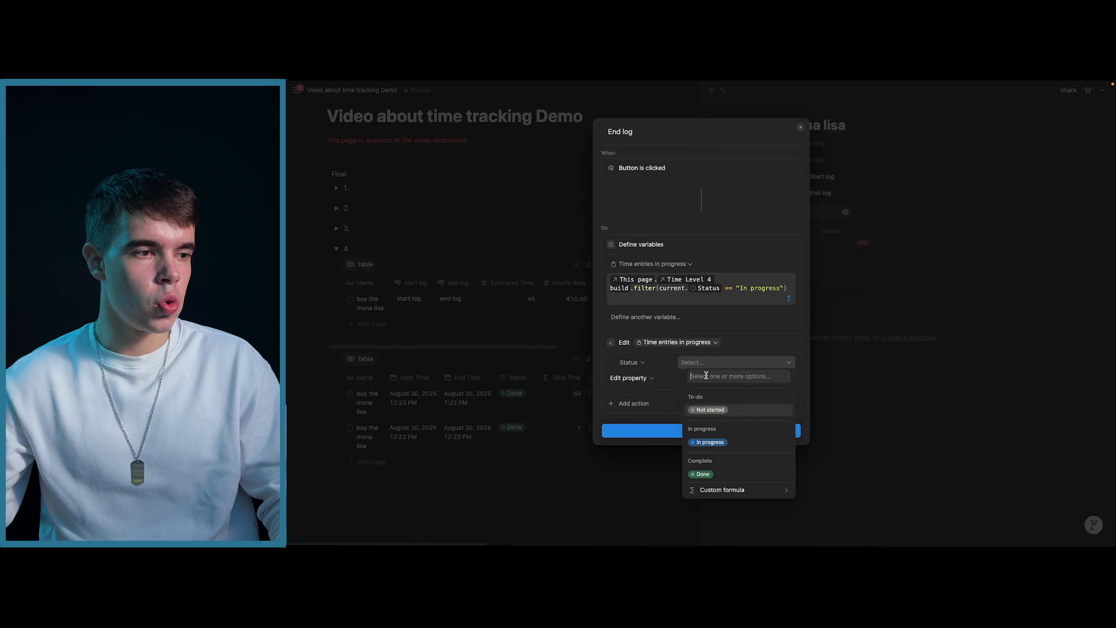
left_click(703, 474)
Have the End log automation's edit action also set End Time to Time triggered, and save the automation.
left_click(641, 380)
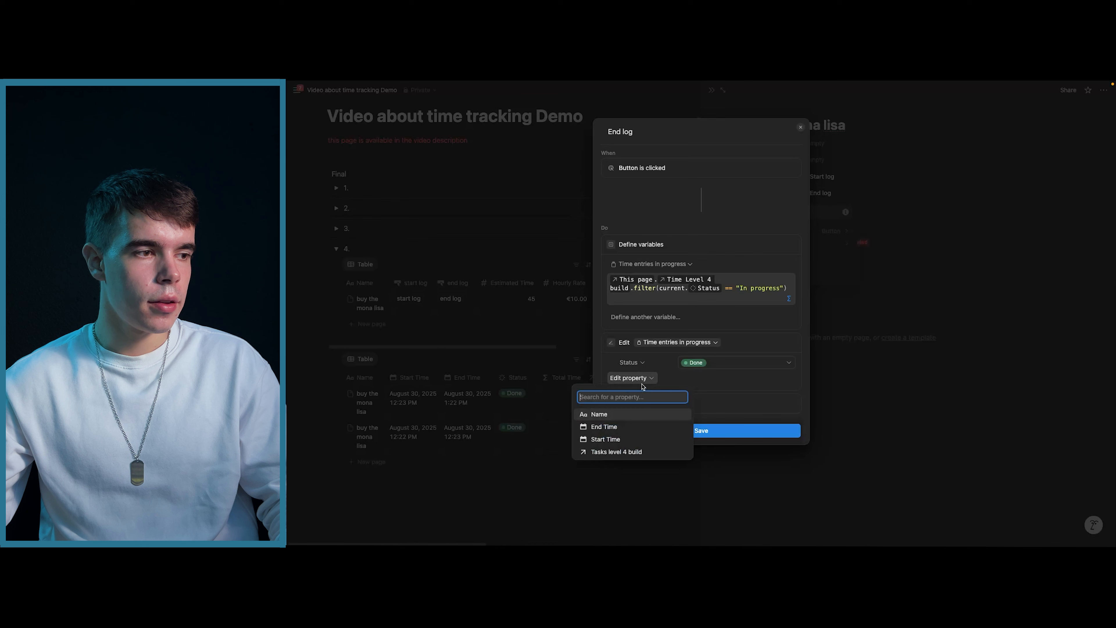
left_click(615, 426)
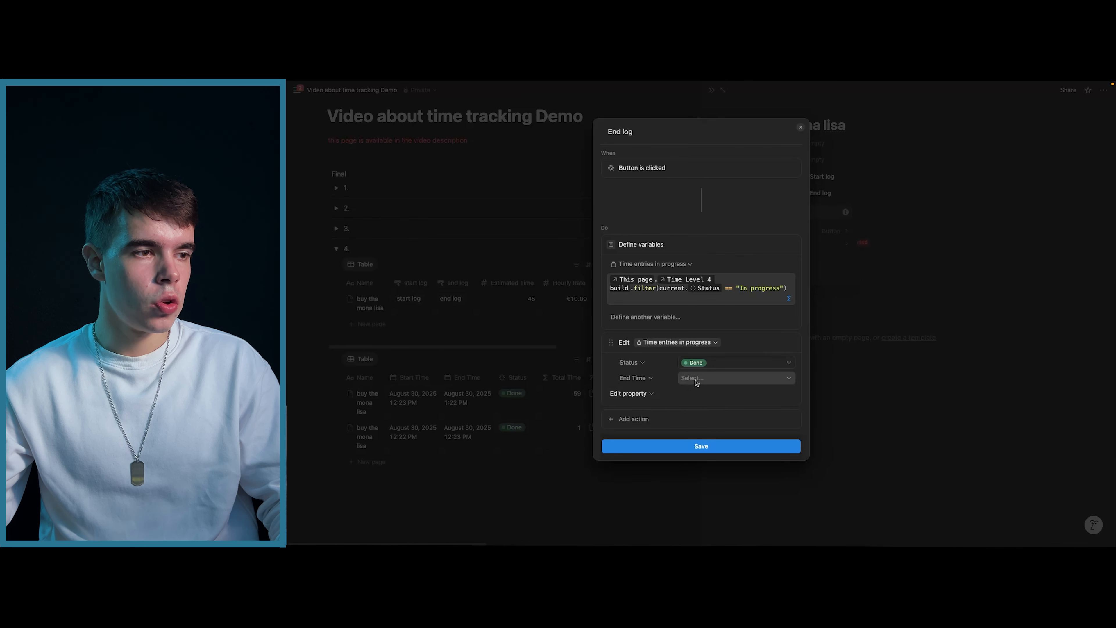
left_click(697, 382)
left_click(706, 407)
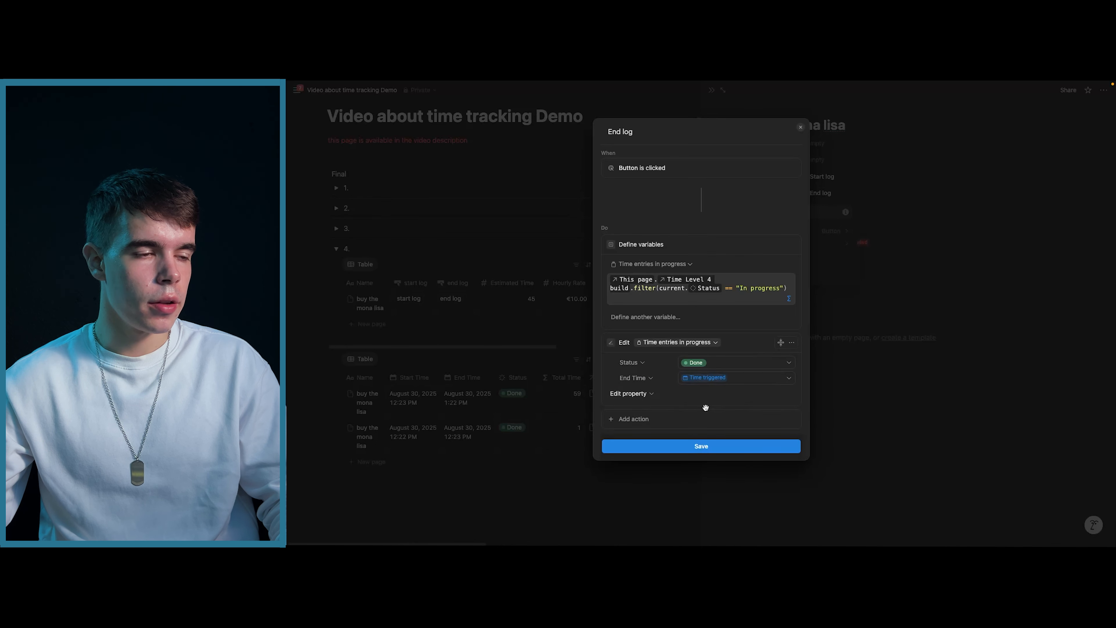
left_click(710, 448)
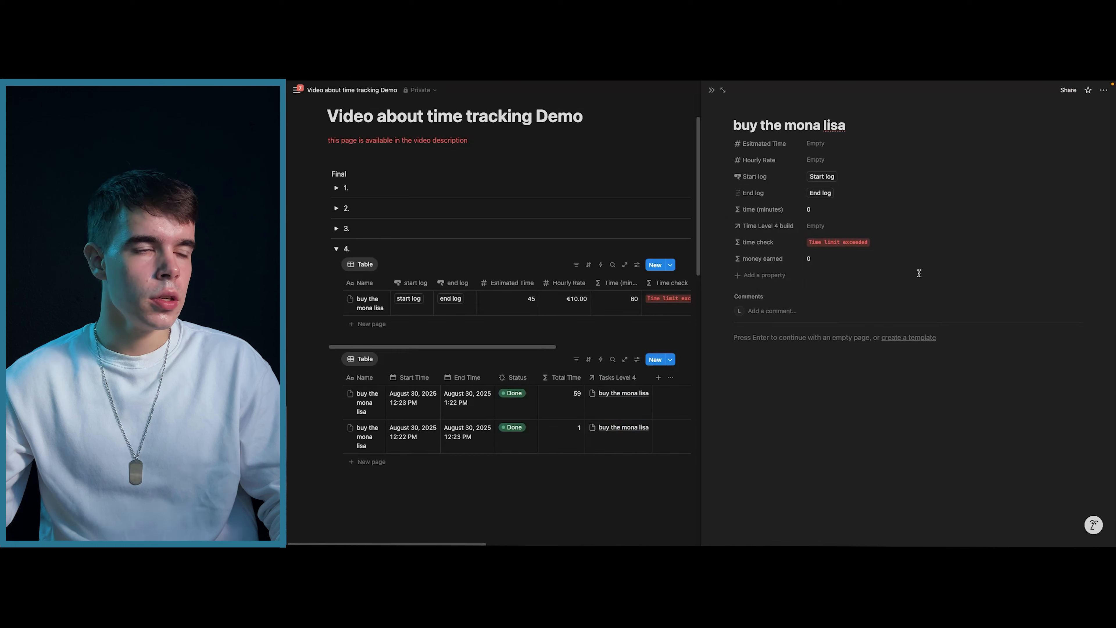
Set the buy the mona lisa task's estimated time to 45 and Hourly Rate to 10, and start a time log from its page.
left_click(831, 146)
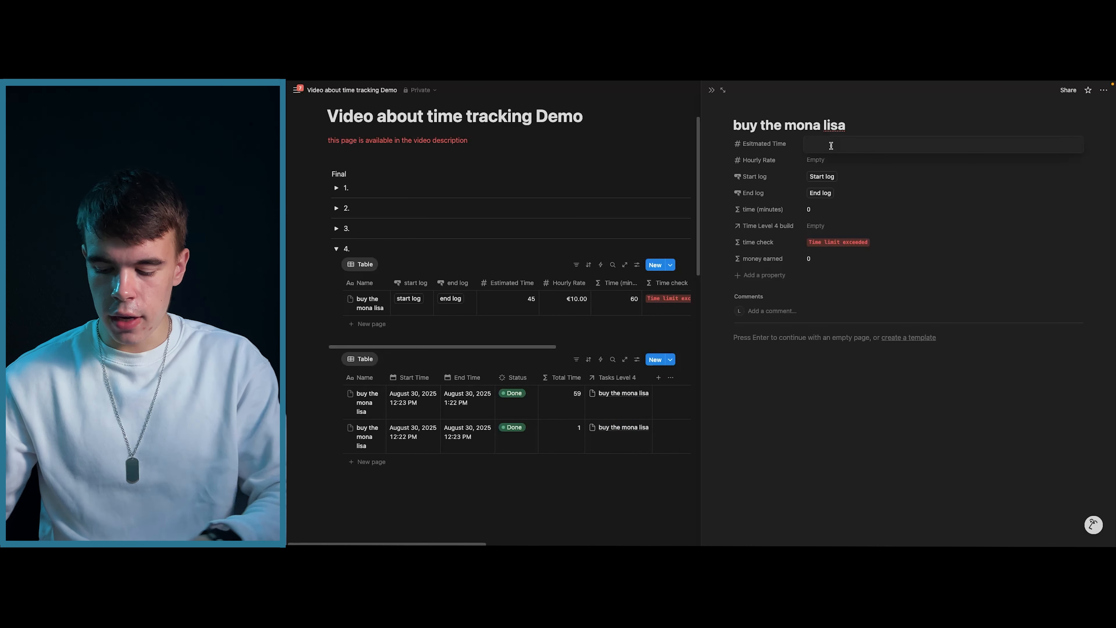
type("45")
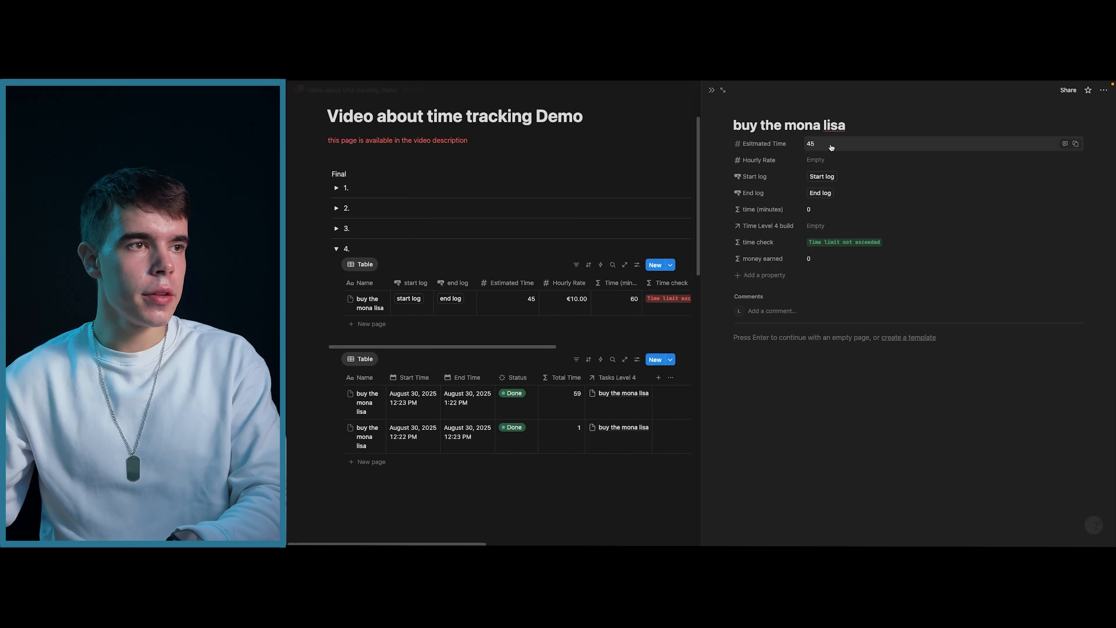
key("Return")
left_click(825, 160)
type("10")
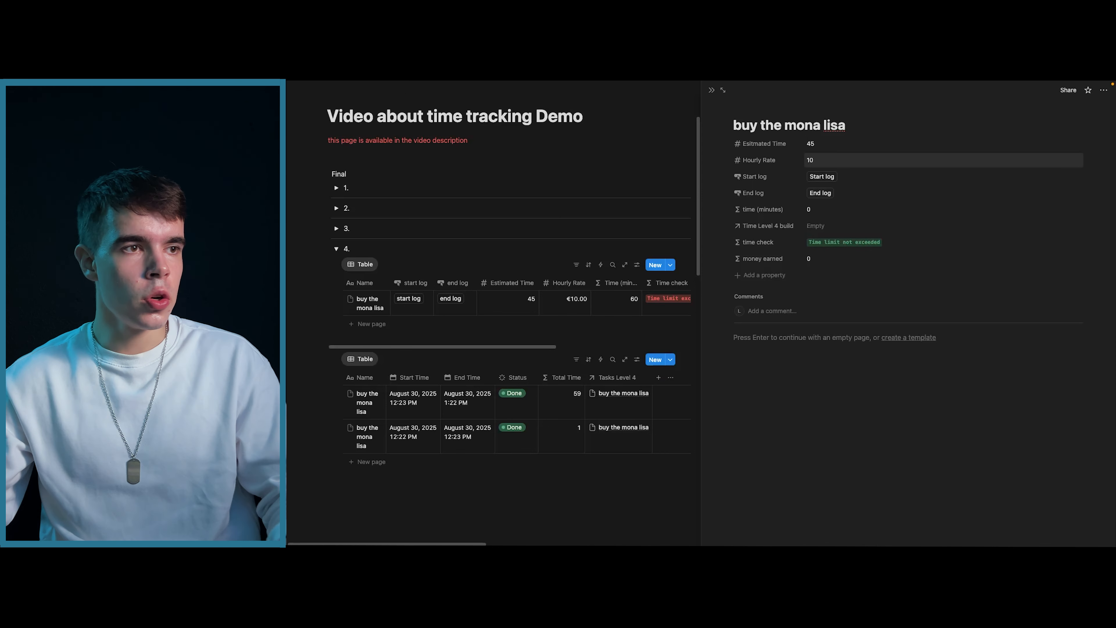
key("Return")
left_click(820, 177)
key("Escape")
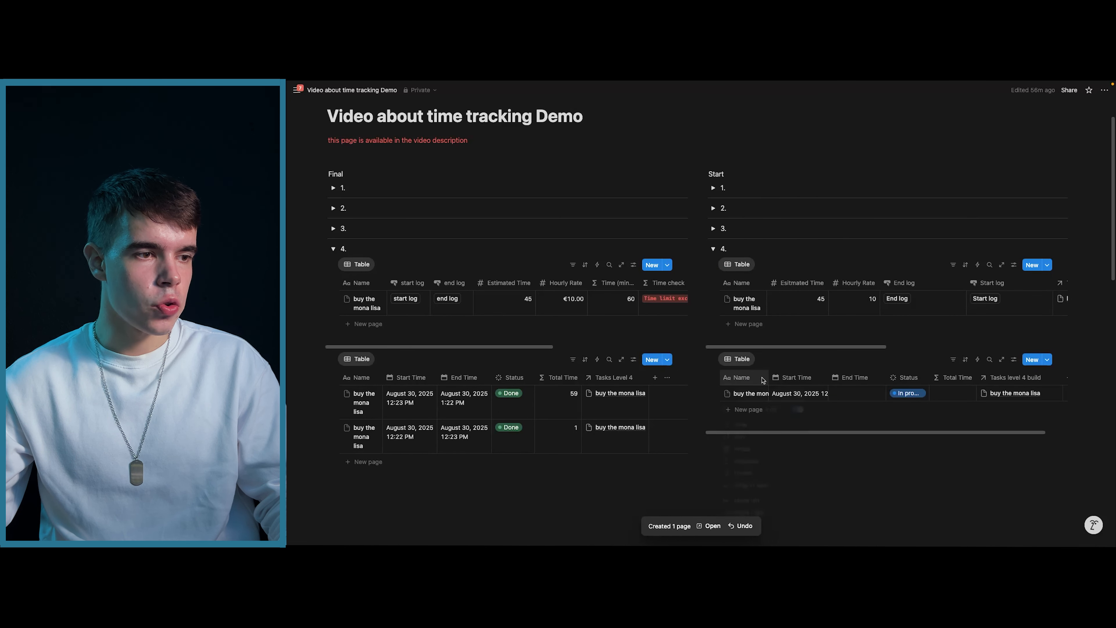
Wrap the Name and Start Time columns of the Start section's time-log table and widen its Status column slightly.
left_click(757, 489)
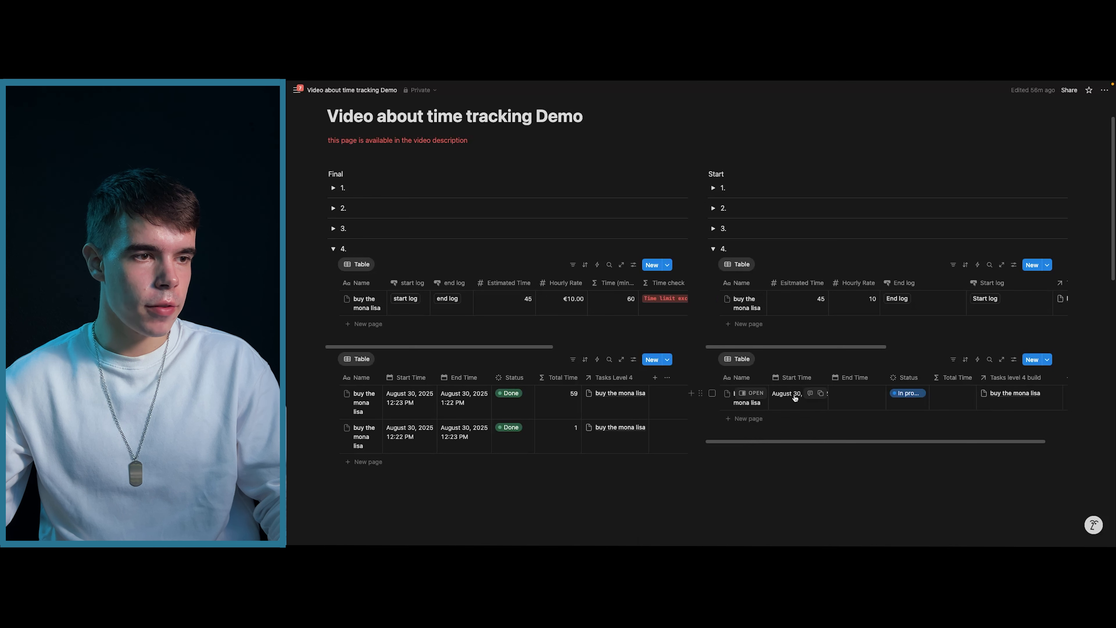
left_click(801, 378)
left_click(808, 310)
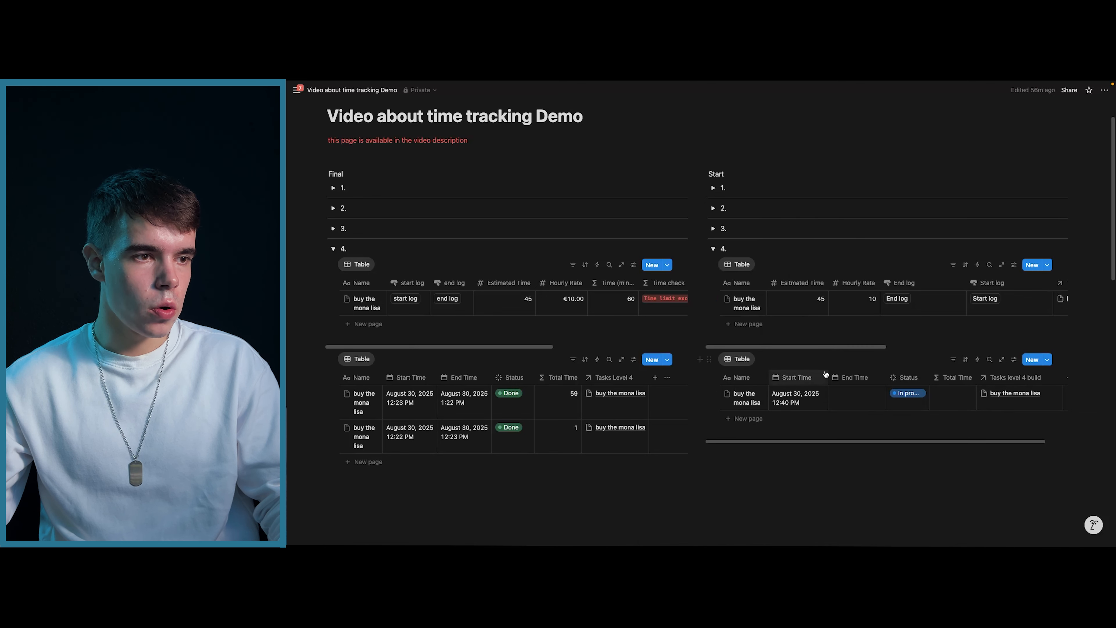
left_click_drag(929, 379, 939, 379)
scroll(967, 396, "right", 2)
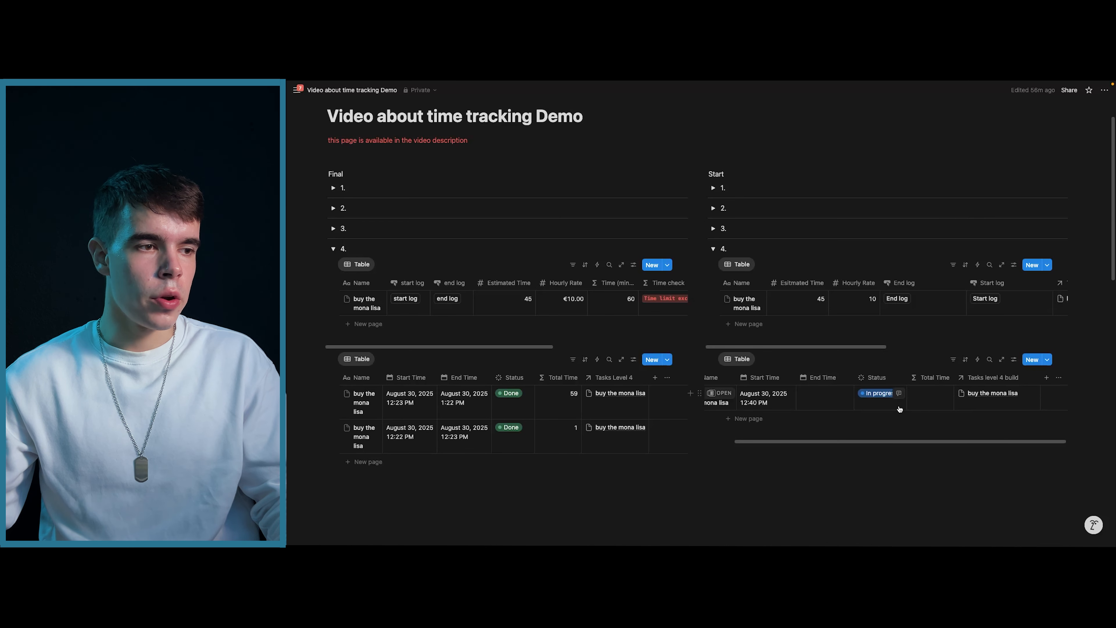
scroll(899, 408, "left", 2)
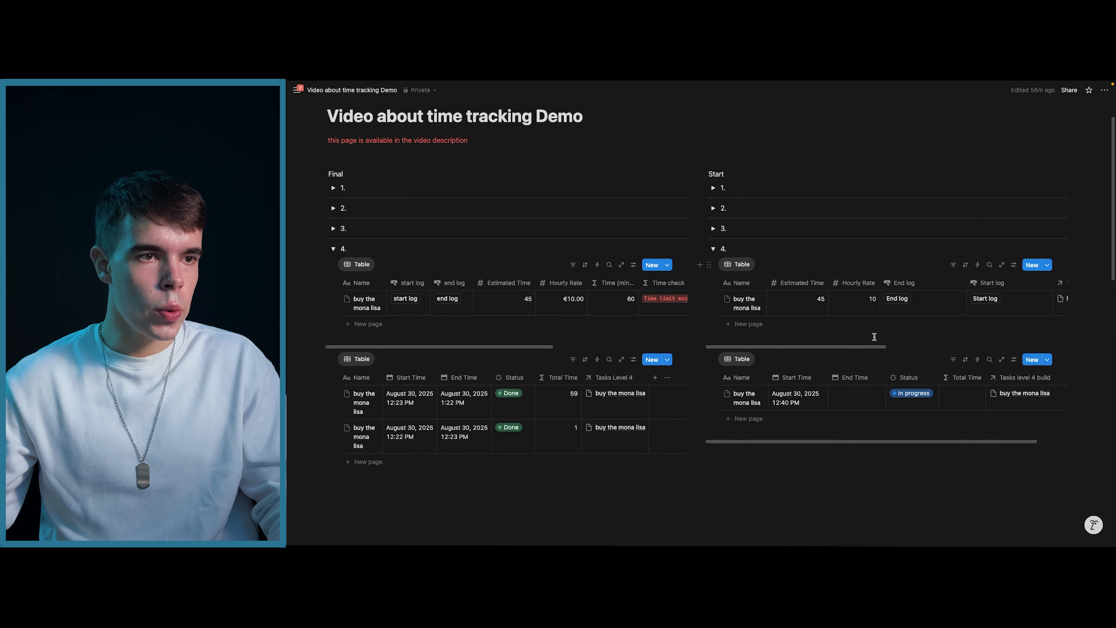
End the running log for the buy the mona lisa task and wrap the time-log table's End Time column.
left_click(897, 298)
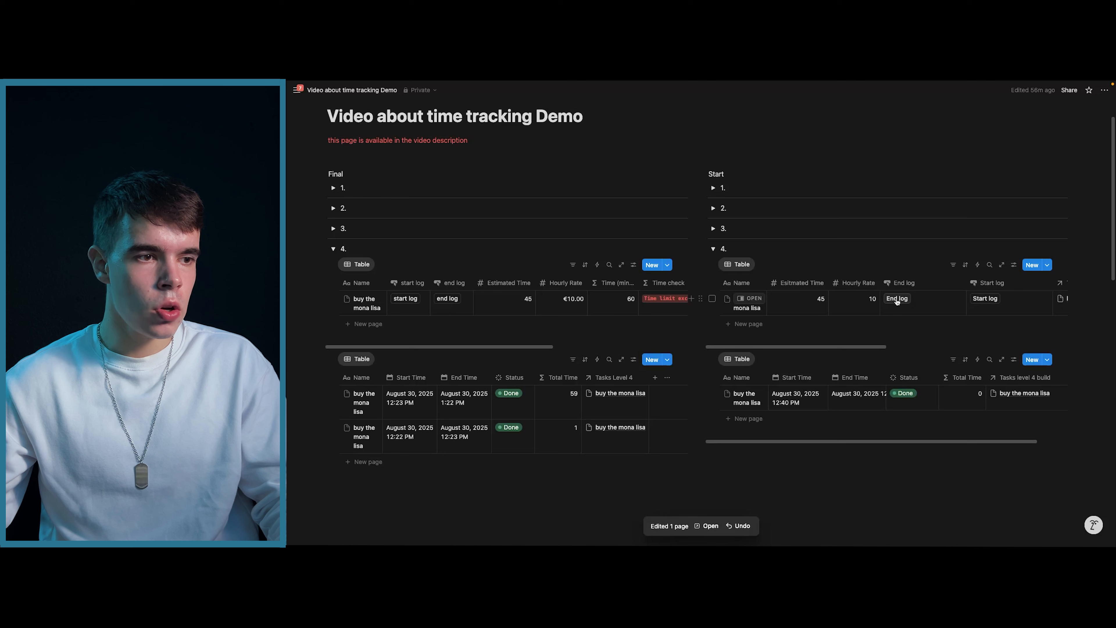
left_click(854, 382)
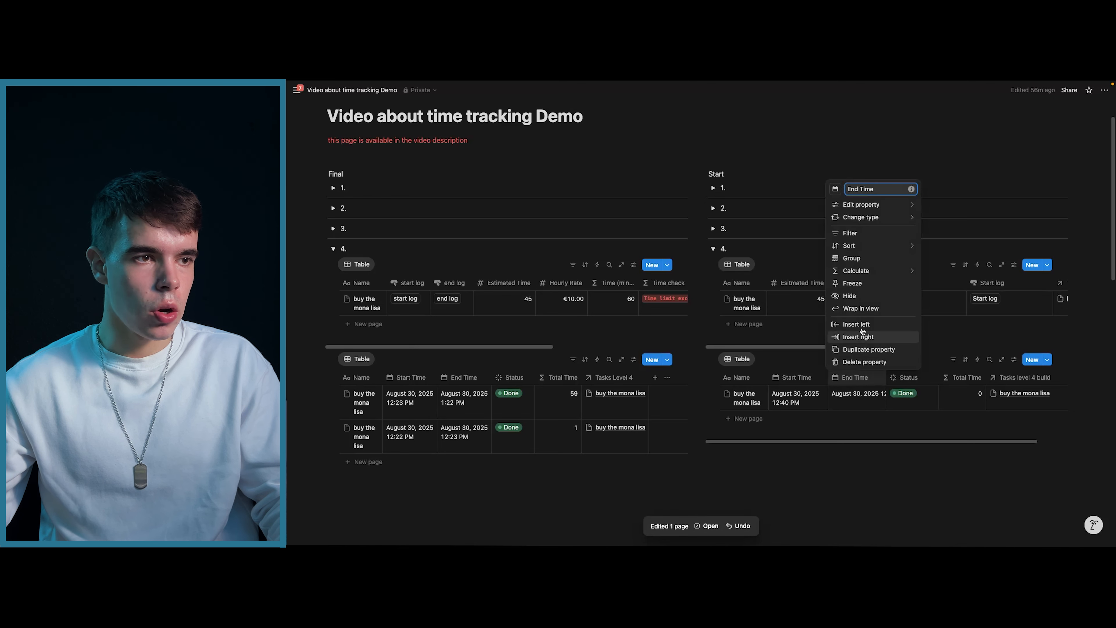
left_click(857, 308)
Set the End Time of the buy the mona lisa time entry to 12:41 PM on August 30, 2025.
left_click(851, 400)
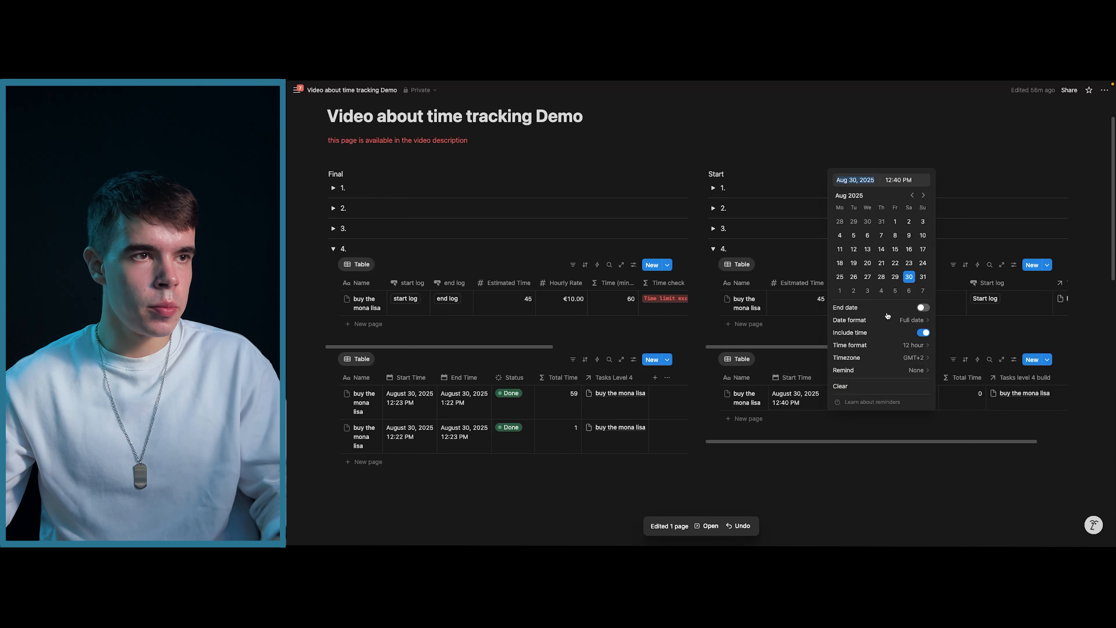
left_click(904, 180)
key("BackSpace")
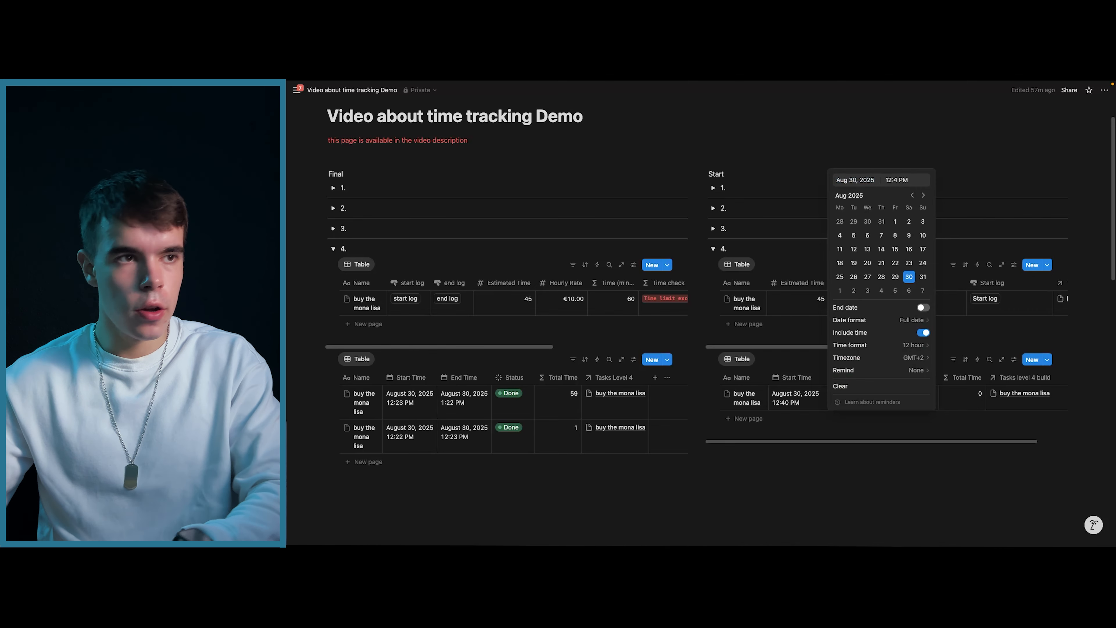
type("1")
left_click(803, 344)
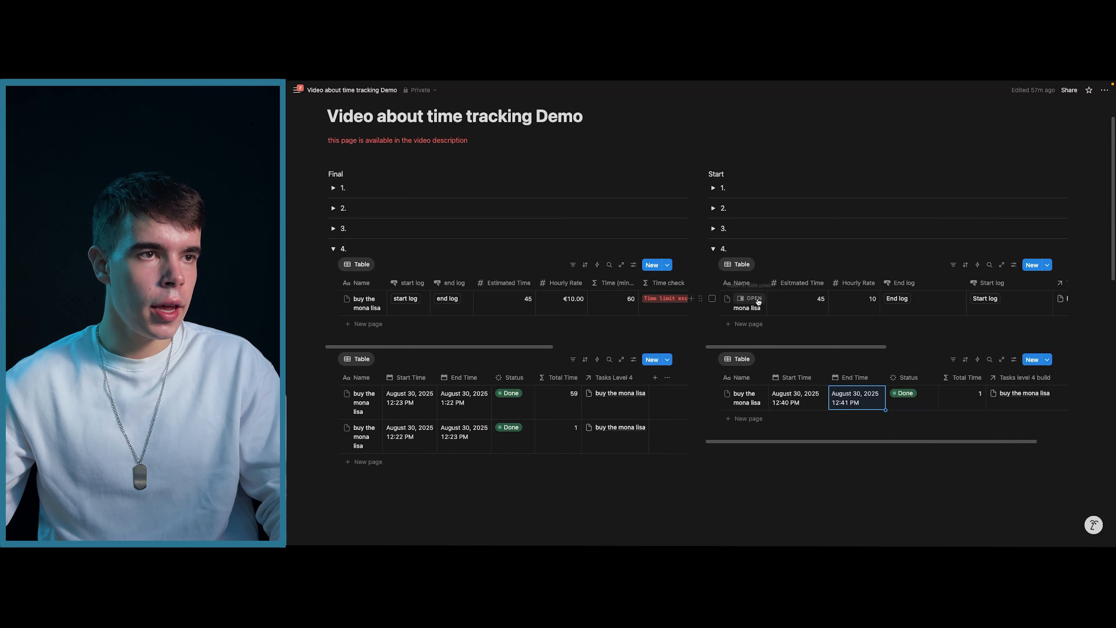
Open the buy the mona lisa task in the Start section and set its money earned property to two decimal places.
left_click(753, 299)
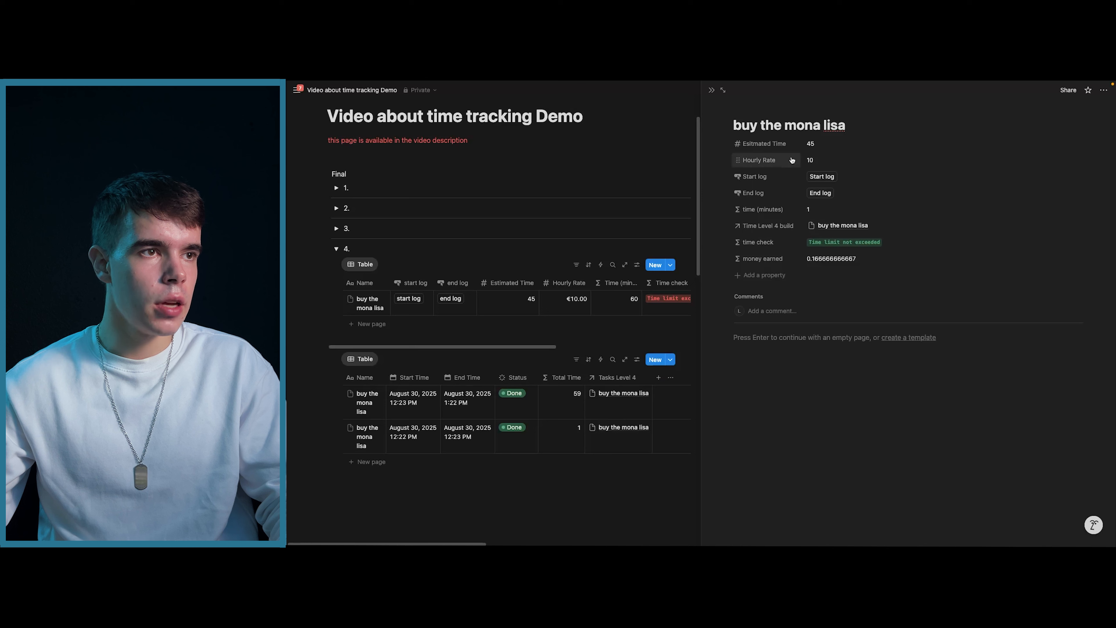
left_click(767, 259)
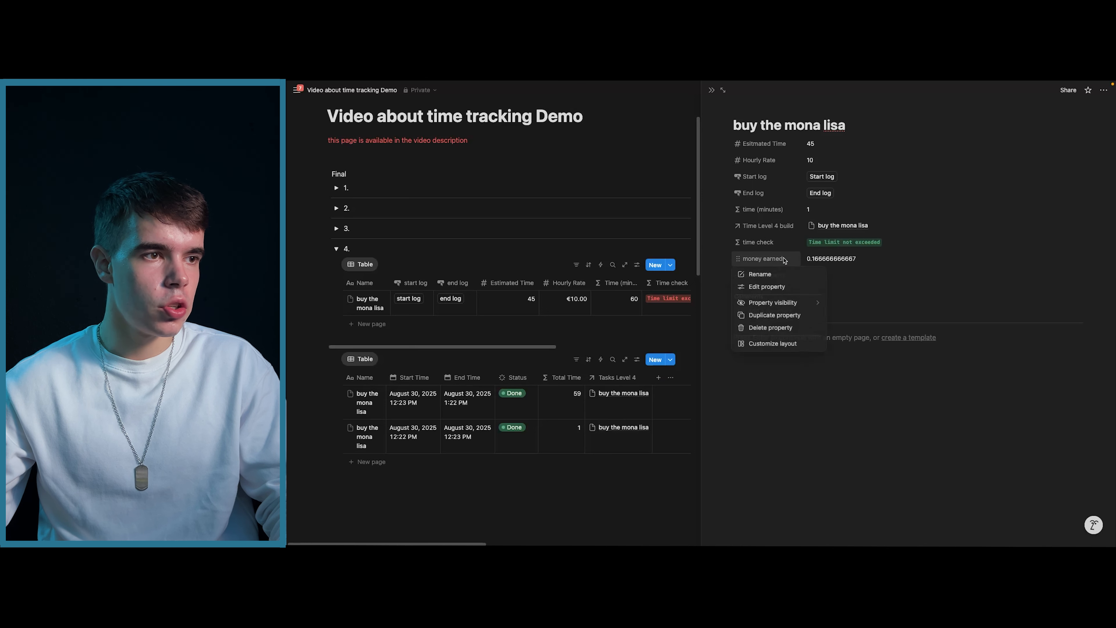
left_click(767, 290)
left_click(774, 335)
left_click(783, 352)
left_click(724, 319)
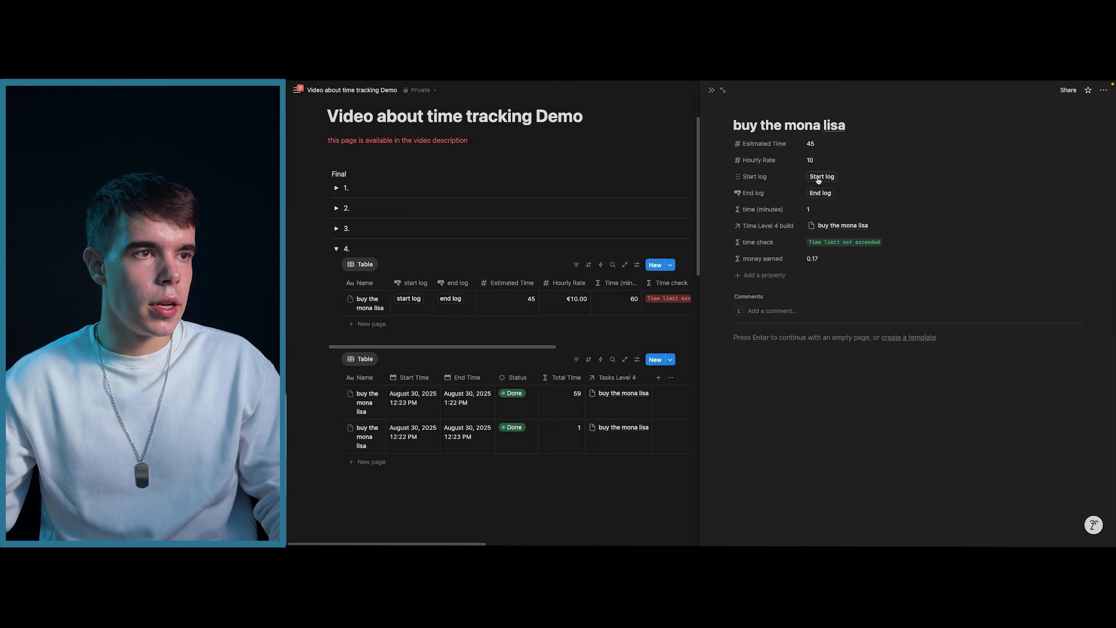
Record a second time entry for the buy the mona lisa task by starting and ending another log.
left_click(820, 178)
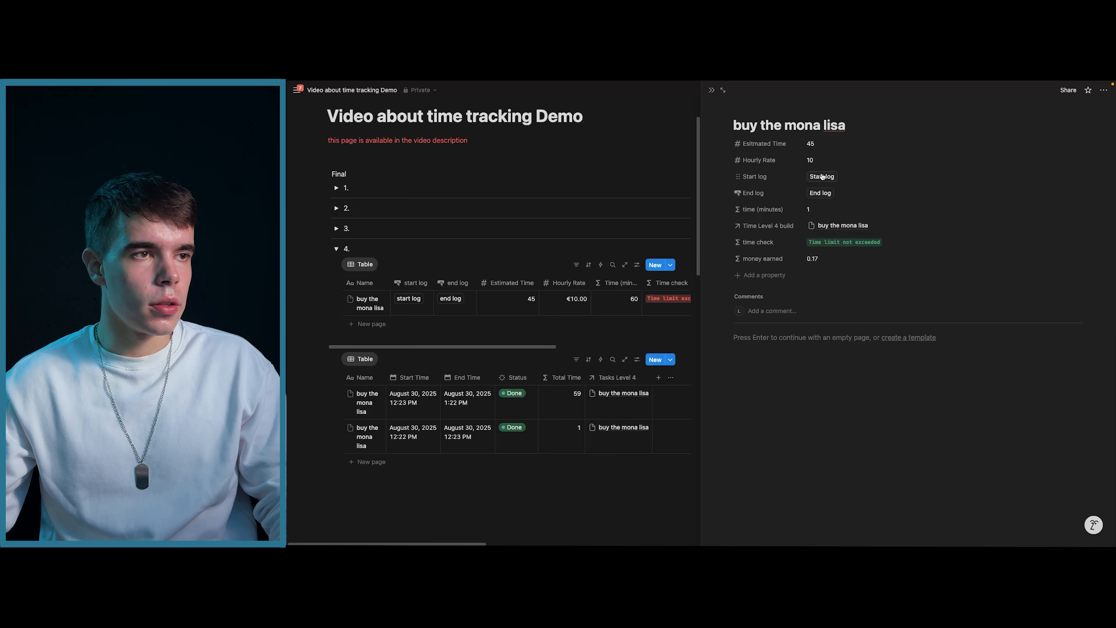
left_click(712, 90)
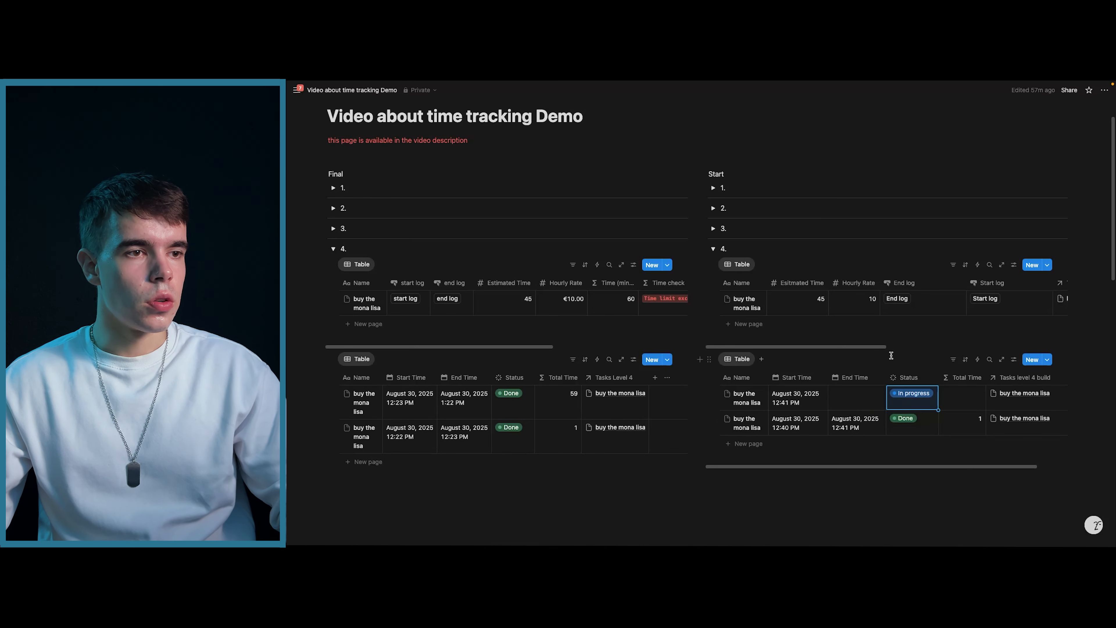
left_click(900, 300)
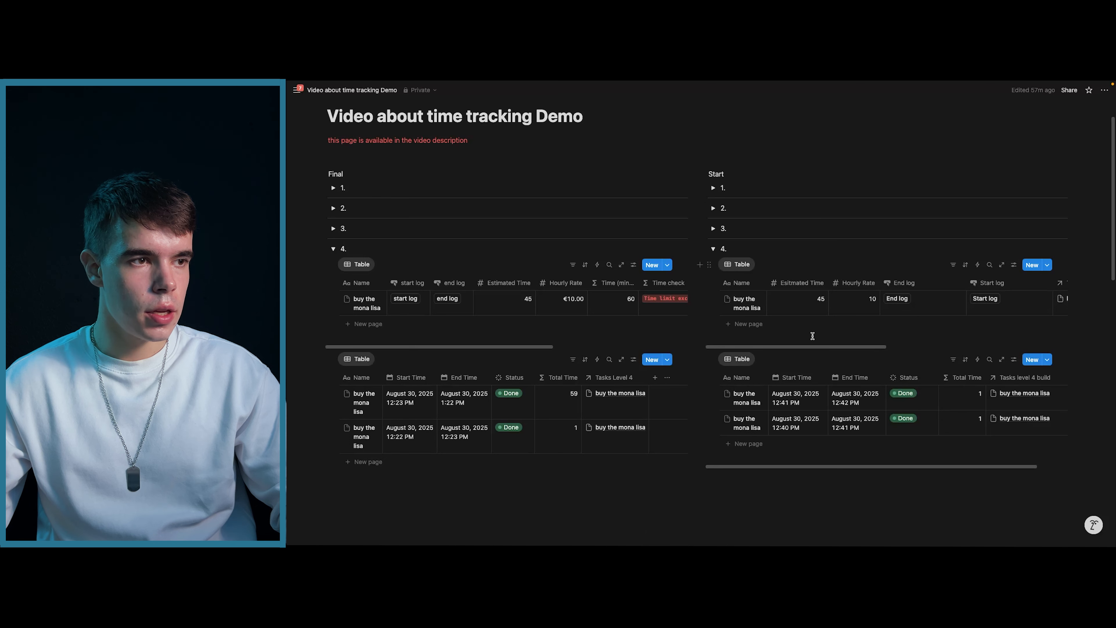
Set the buy the mona lisa task's estimated time to 1 to test the time check, and close its page.
left_click(747, 300)
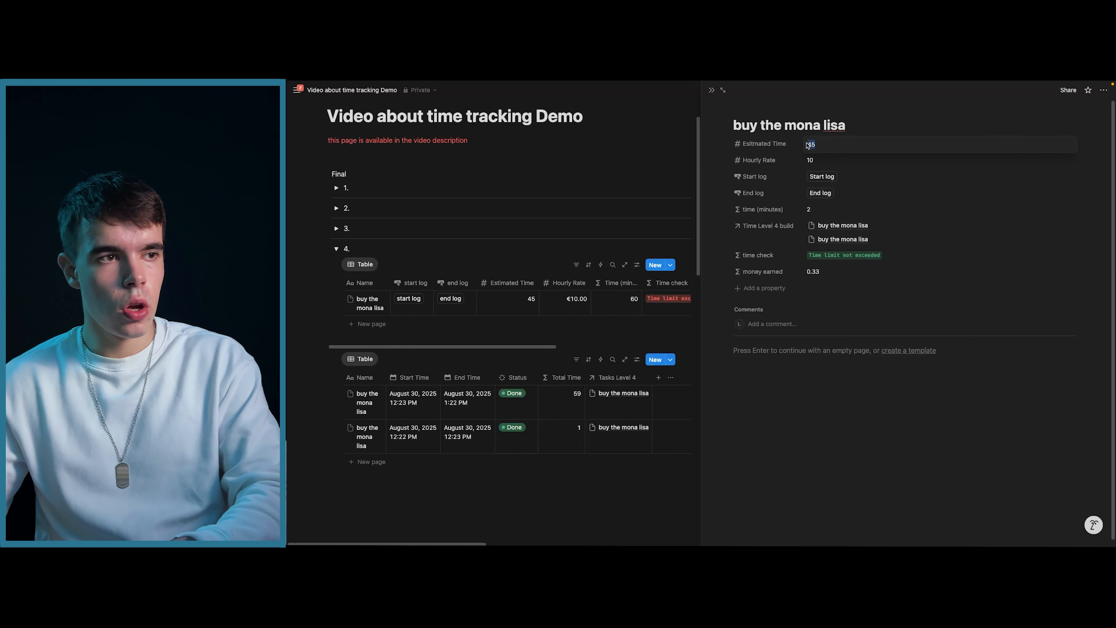
type("1")
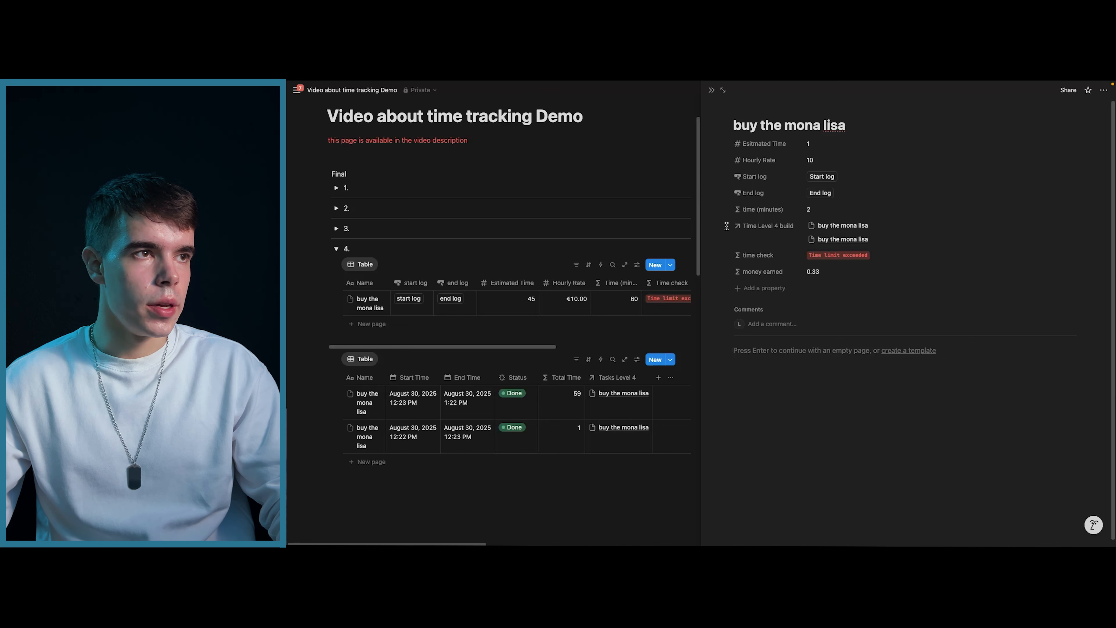
left_click(712, 90)
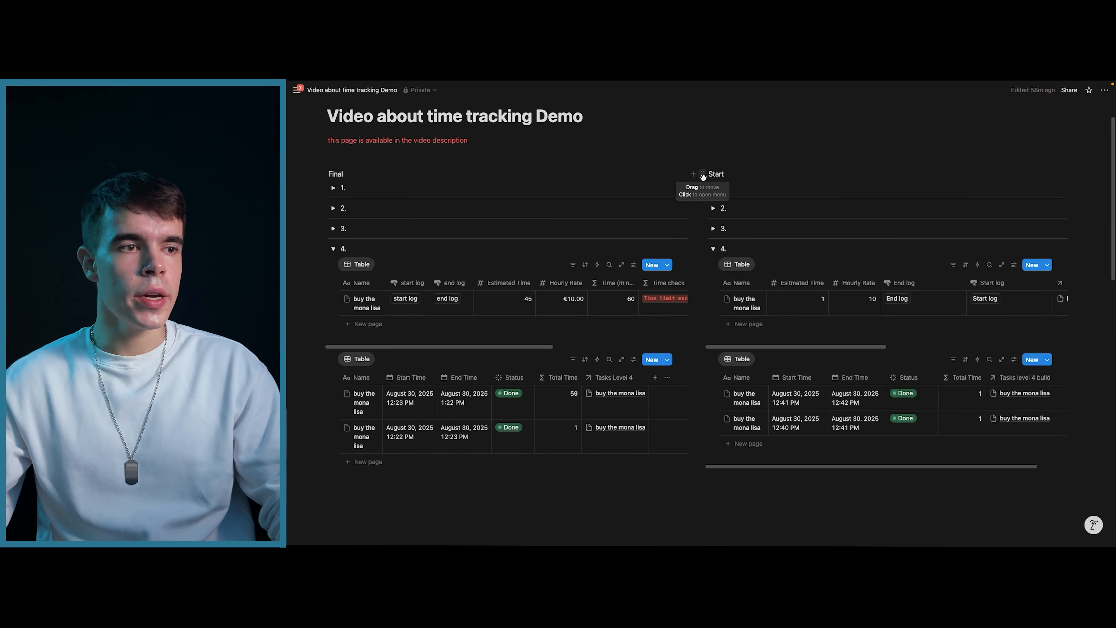